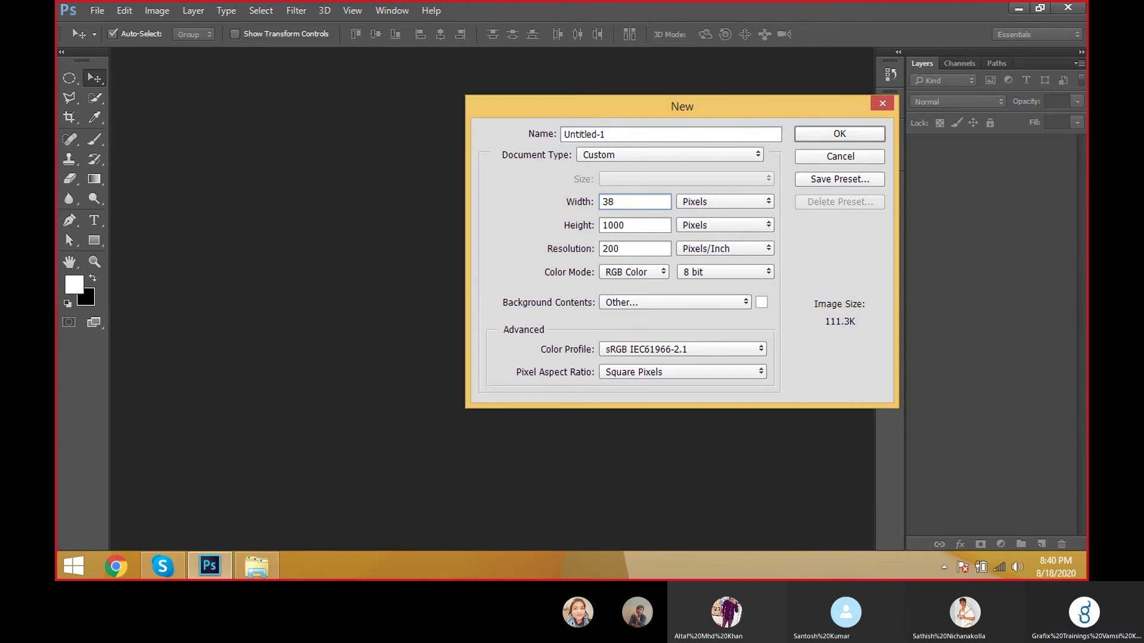
Step: Create a new document 800 pixels wide and 200 pixels high at a resolution of 72 pixels/inch
{"action": "key", "text": "BackSpace"}
{"action": "key", "text": "BackSpace"}
{"action": "type", "text": "800"}
{"action": "key", "text": "Tab"}
{"action": "type", "text": "200"}
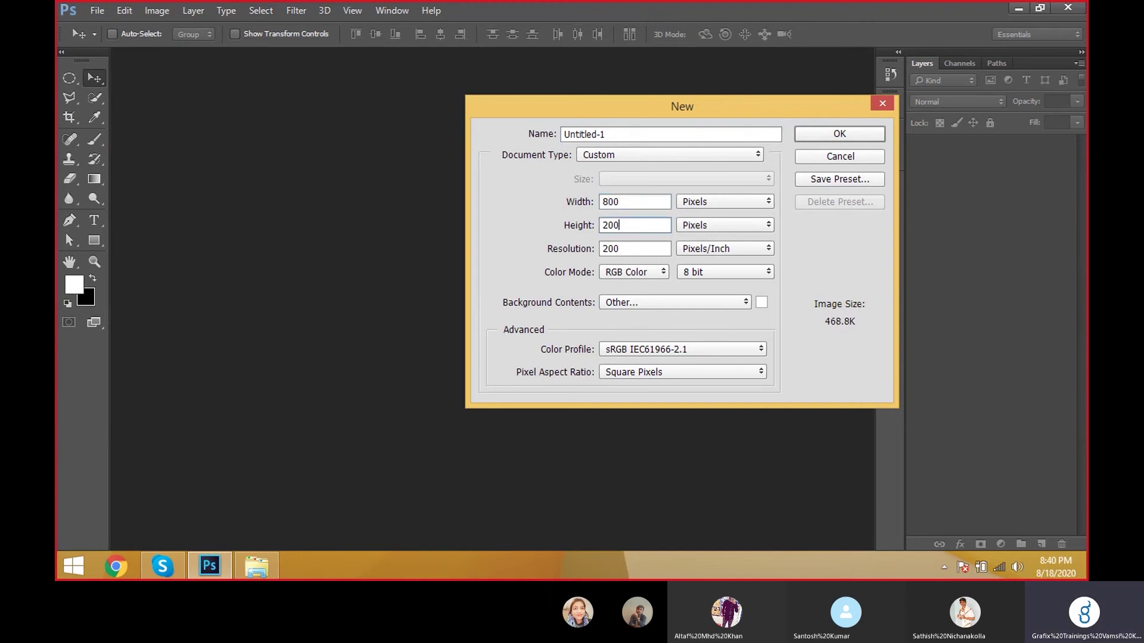
{"action": "key", "text": "Tab"}
{"action": "type", "text": "72"}
{"action": "key", "text": "shift+Tab"}
{"action": "left_click", "coordinate": [871, 133]}
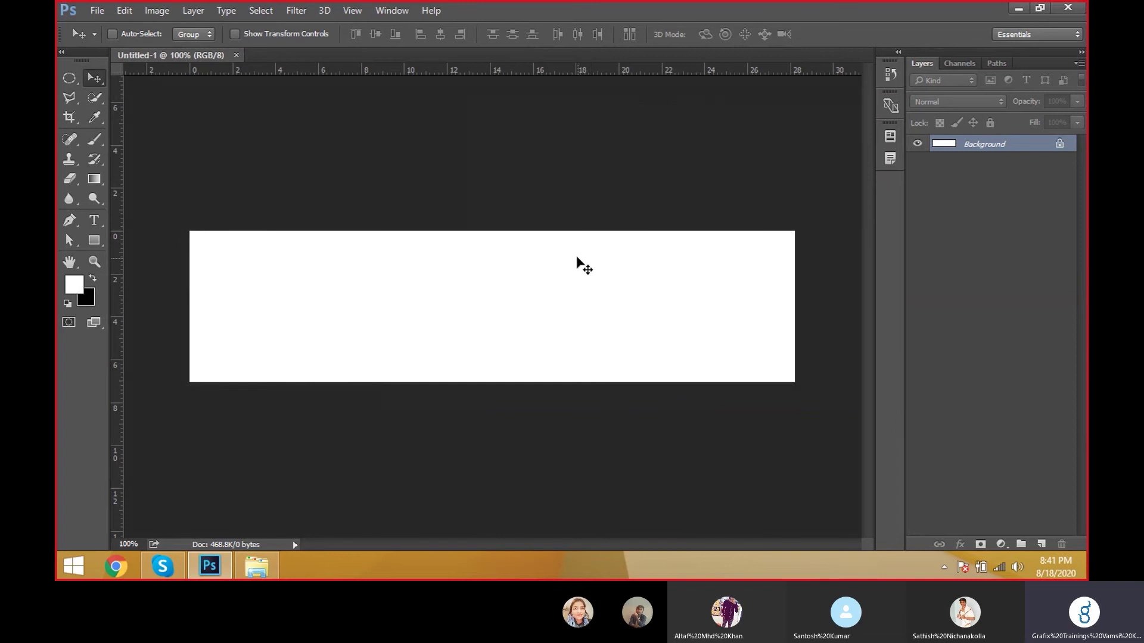
Step: Open the Image-01 picture from the Web Banner folder on the Desktop
{"action": "left_click", "coordinate": [97, 10]}
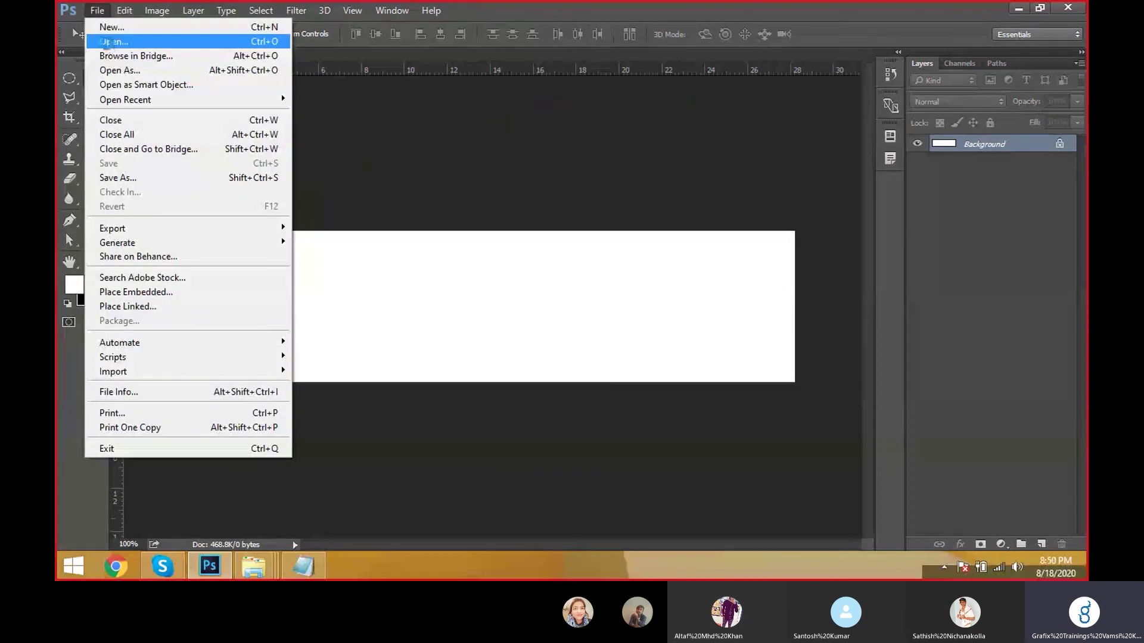
{"action": "left_click", "coordinate": [106, 42]}
{"action": "left_click", "coordinate": [113, 218]}
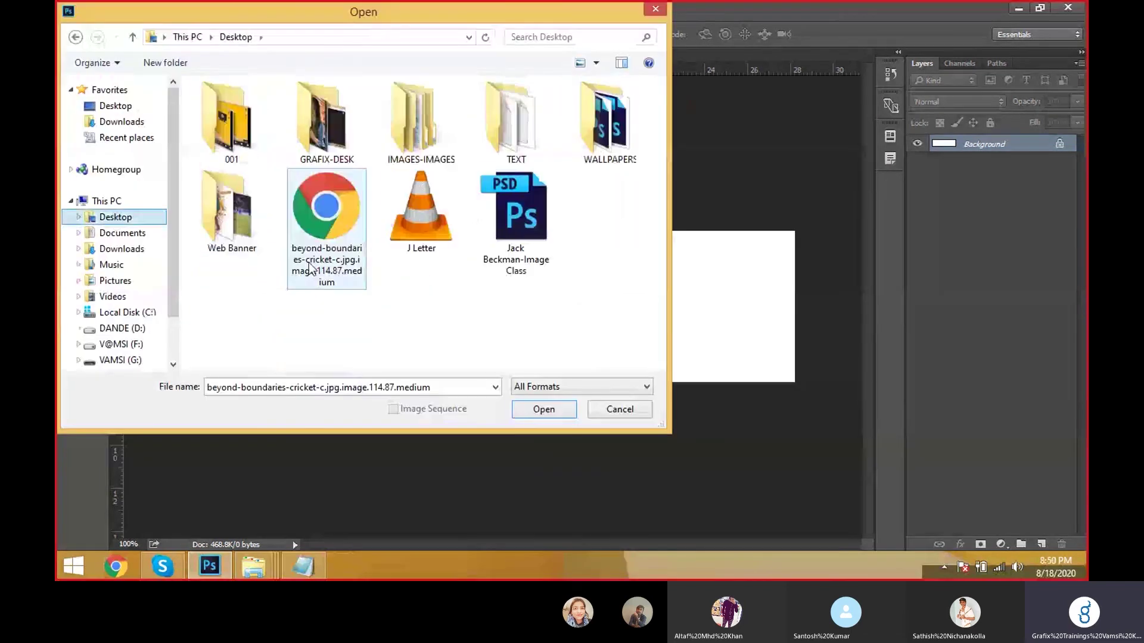
{"action": "double_click", "coordinate": [237, 235]}
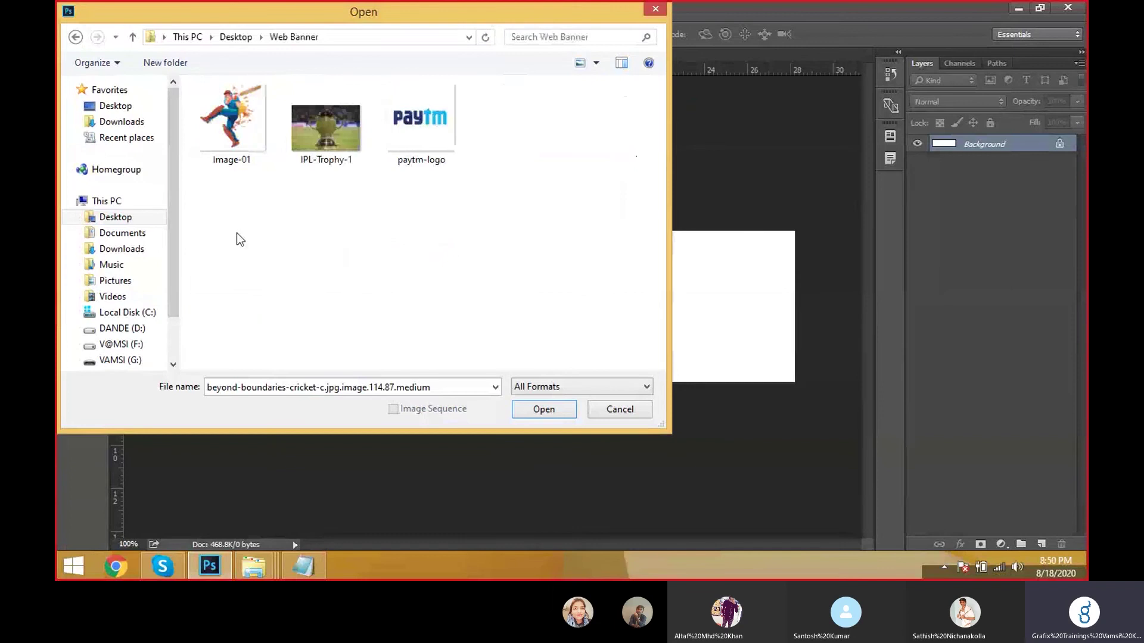
{"action": "left_click", "coordinate": [255, 145]}
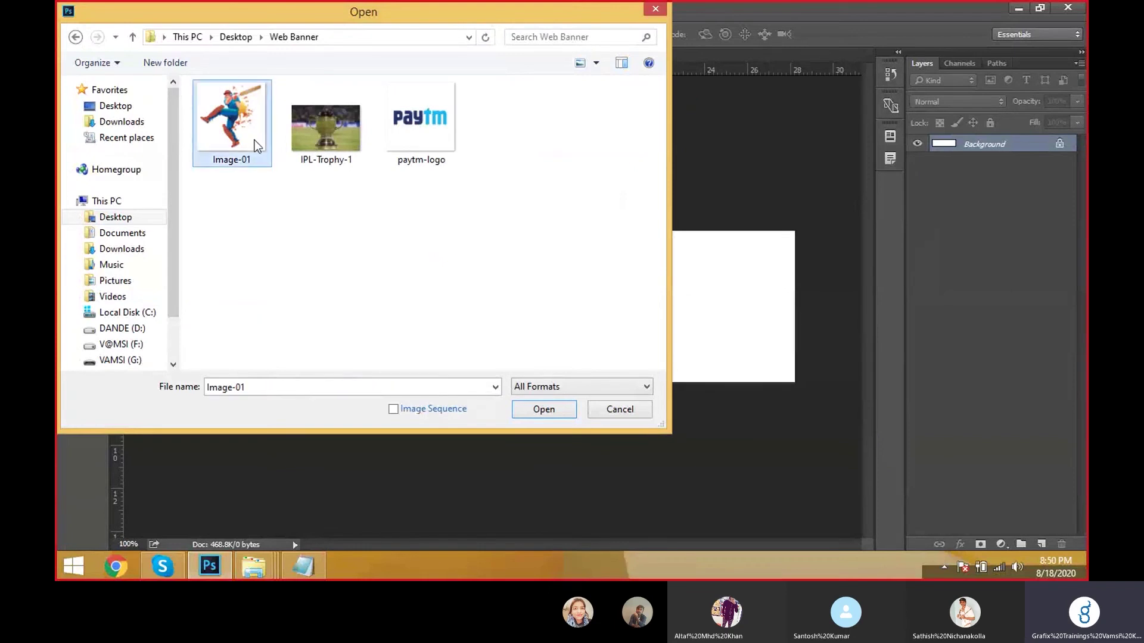
{"action": "left_click", "coordinate": [538, 410]}
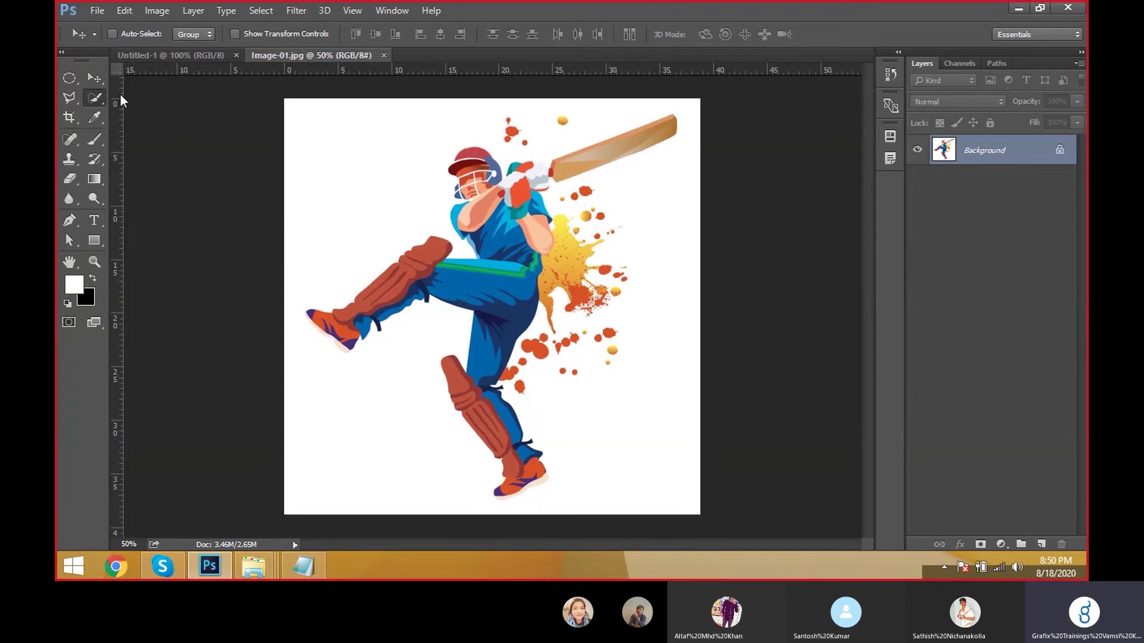
Step: Select the batsman's body, legs and arms with the Quick Selection tool
{"action": "left_click", "coordinate": [94, 98]}
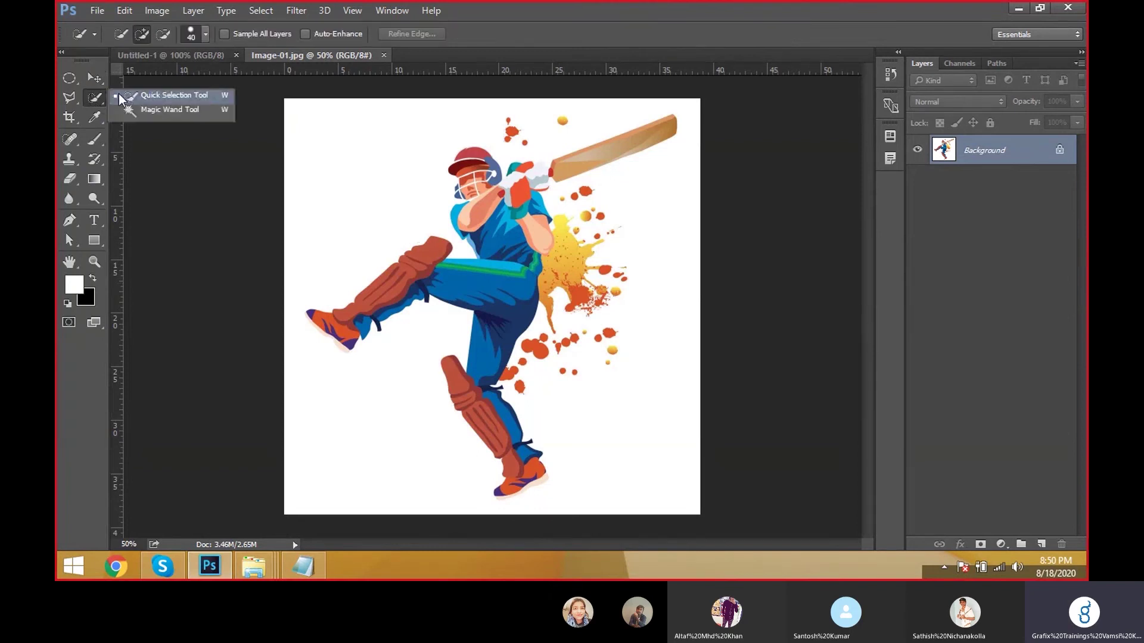
{"action": "mouse_move", "coordinate": [474, 158]}
{"action": "left_mouse_down"}
{"action": "mouse_move", "coordinate": [504, 242]}
{"action": "mouse_move", "coordinate": [492, 359]}
{"action": "mouse_move", "coordinate": [522, 463]}
{"action": "left_mouse_up"}
{"action": "left_click_drag", "start_coordinate": [438, 252], "coordinate": [354, 304]}
{"action": "key", "text": "ctrl+plus"}
{"action": "scroll", "coordinate": [549, 224], "scroll_direction": "up", "scroll_amount": 3}
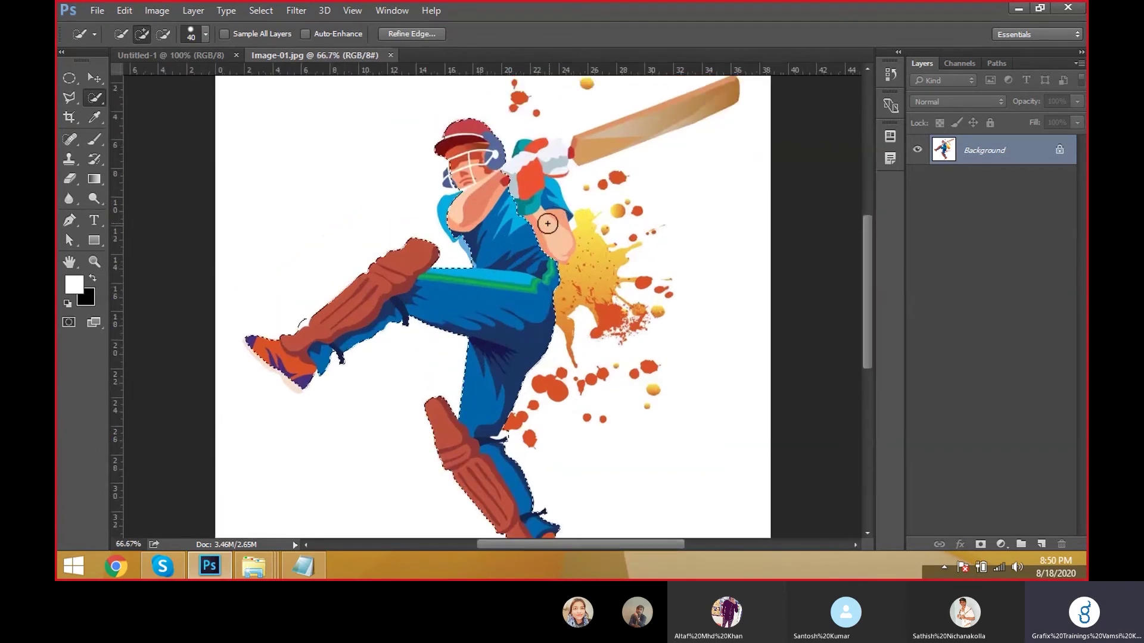
{"action": "mouse_move", "coordinate": [552, 251]}
{"action": "left_mouse_down"}
{"action": "mouse_move", "coordinate": [523, 174]}
{"action": "mouse_move", "coordinate": [520, 203]}
{"action": "mouse_move", "coordinate": [514, 190]}
{"action": "mouse_move", "coordinate": [549, 174]}
{"action": "left_mouse_up"}
Step: Reduce the selection brush to size 7 and add the cricket bat to the batsman selection
{"action": "key", "text": "bracketleft"}
{"action": "key", "text": "bracketleft"}
{"action": "key", "text": "bracketleft"}
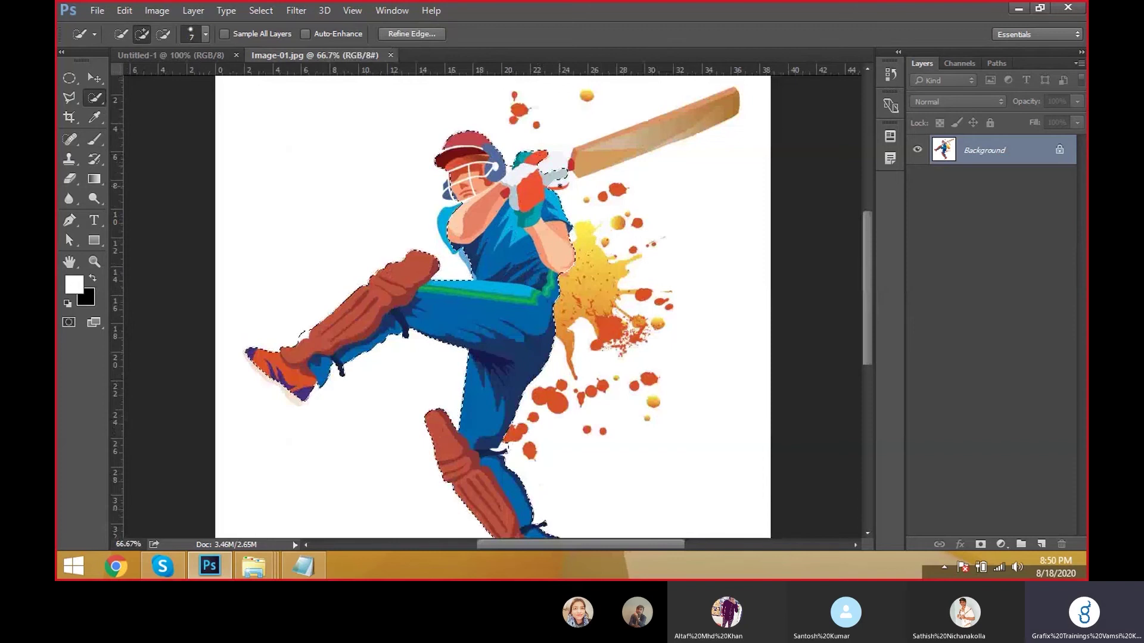
{"action": "left_click", "coordinate": [591, 157]}
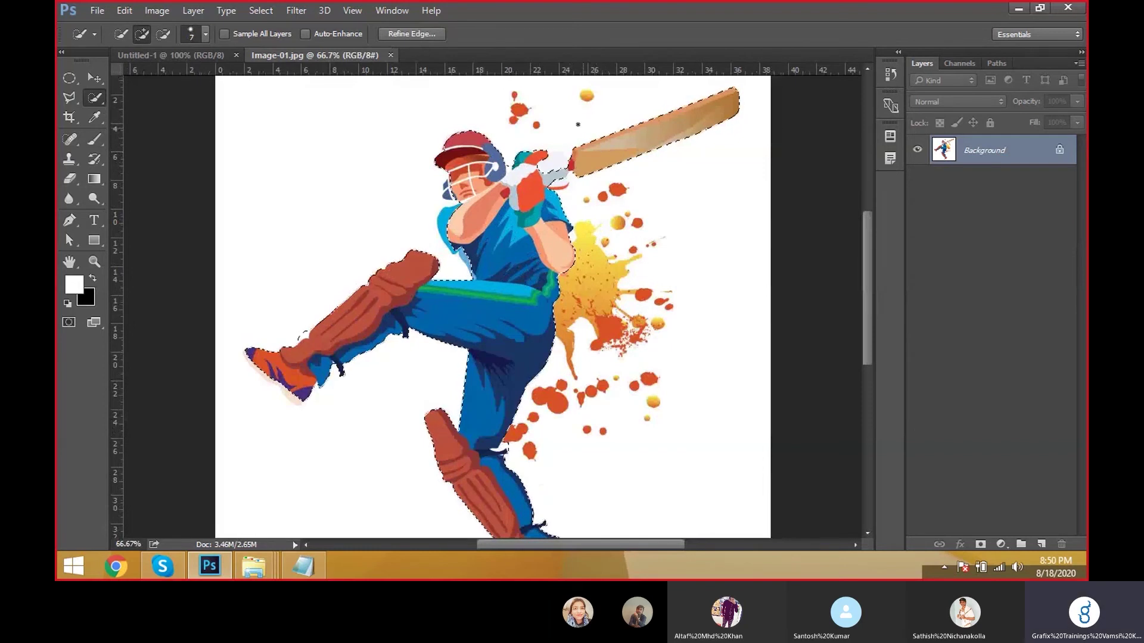
{"action": "scroll", "coordinate": [688, 267], "scroll_direction": "up", "scroll_amount": 3}
{"action": "scroll", "coordinate": [687, 268], "scroll_direction": "down", "scroll_amount": 1}
{"action": "scroll", "coordinate": [685, 268], "scroll_direction": "down", "scroll_amount": 1}
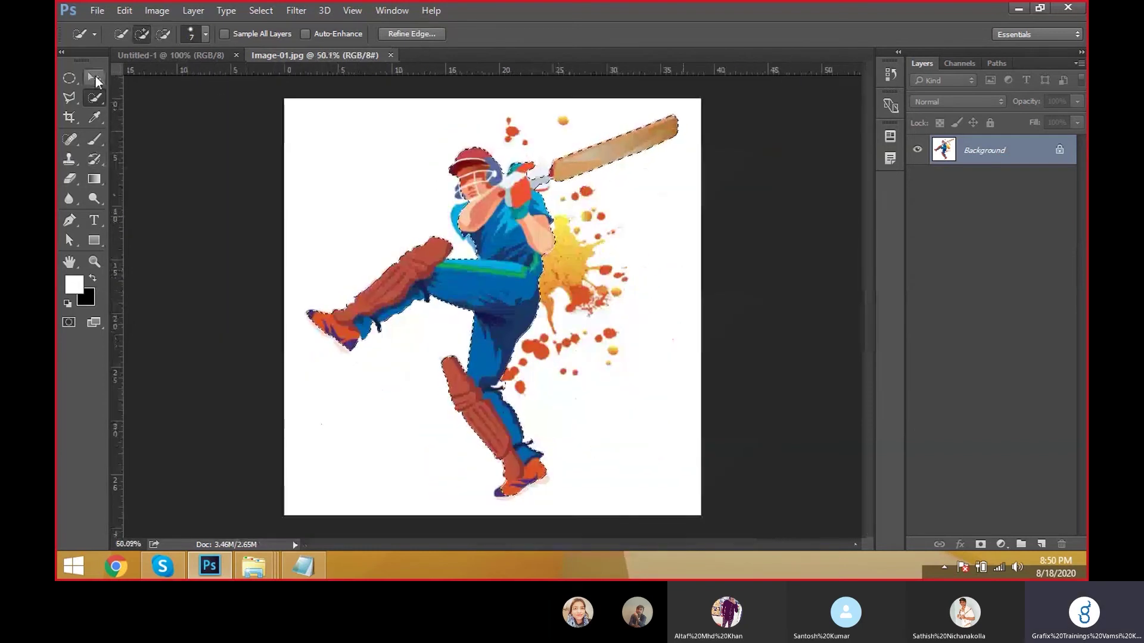
{"action": "right_click", "coordinate": [94, 98]}
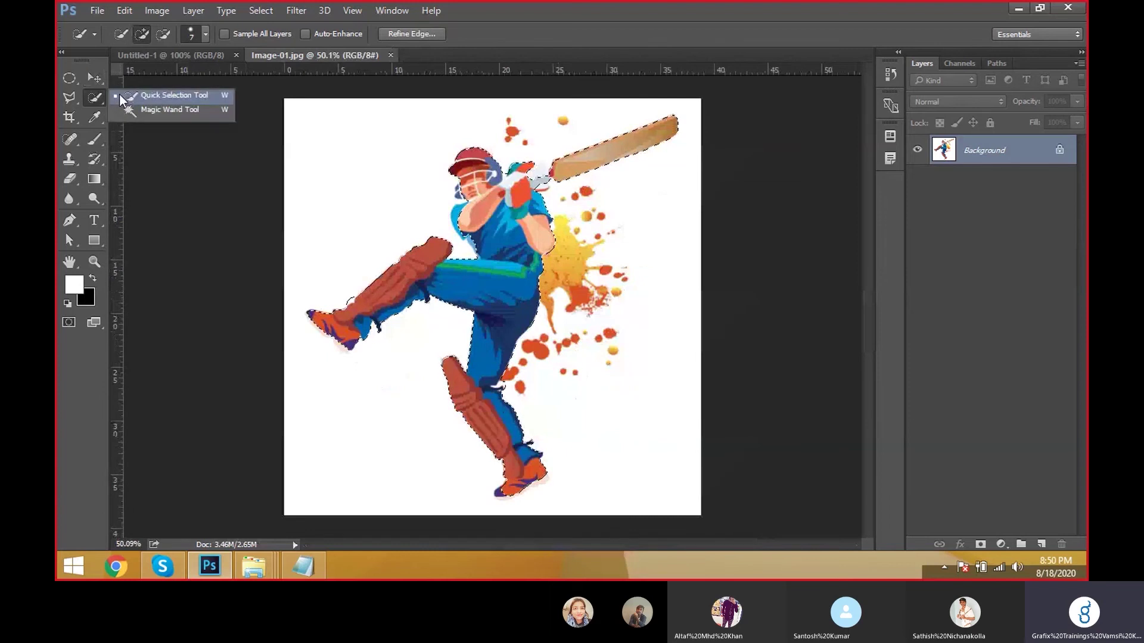
{"action": "left_click", "coordinate": [119, 94]}
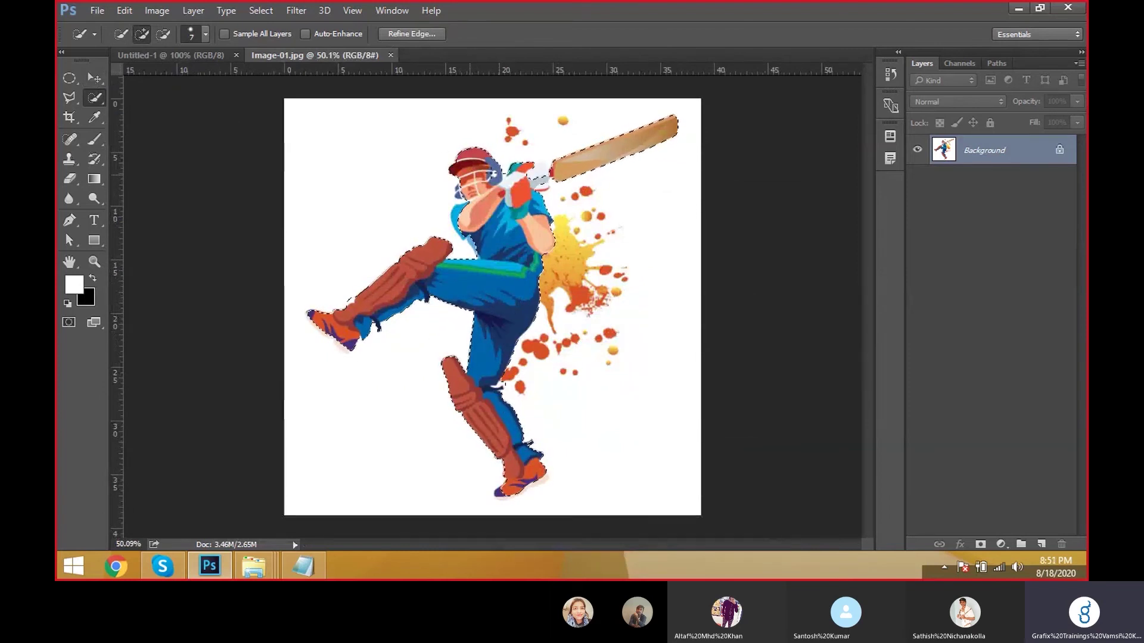
{"action": "left_click", "coordinate": [94, 79]}
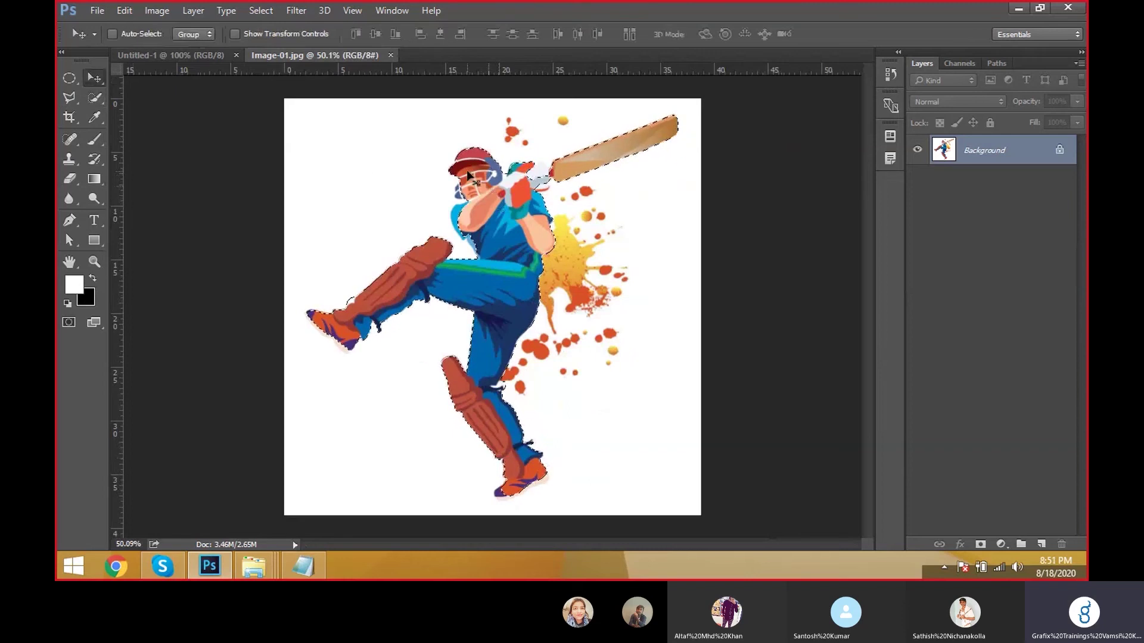
{"action": "left_click", "coordinate": [144, 57]}
{"action": "left_click", "coordinate": [307, 54]}
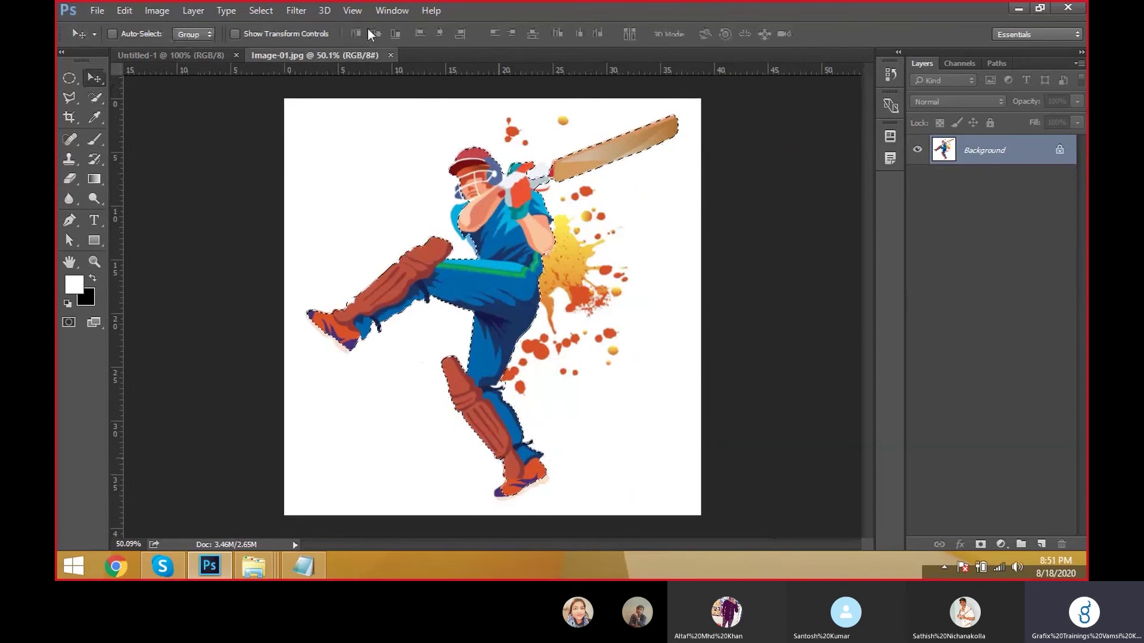
Step: Refine the batsman selection's edge with Smart Radius and a 2 px radius, outputting it to a new layer
{"action": "right_click", "coordinate": [98, 98]}
{"action": "left_click", "coordinate": [133, 97]}
{"action": "left_click", "coordinate": [391, 34]}
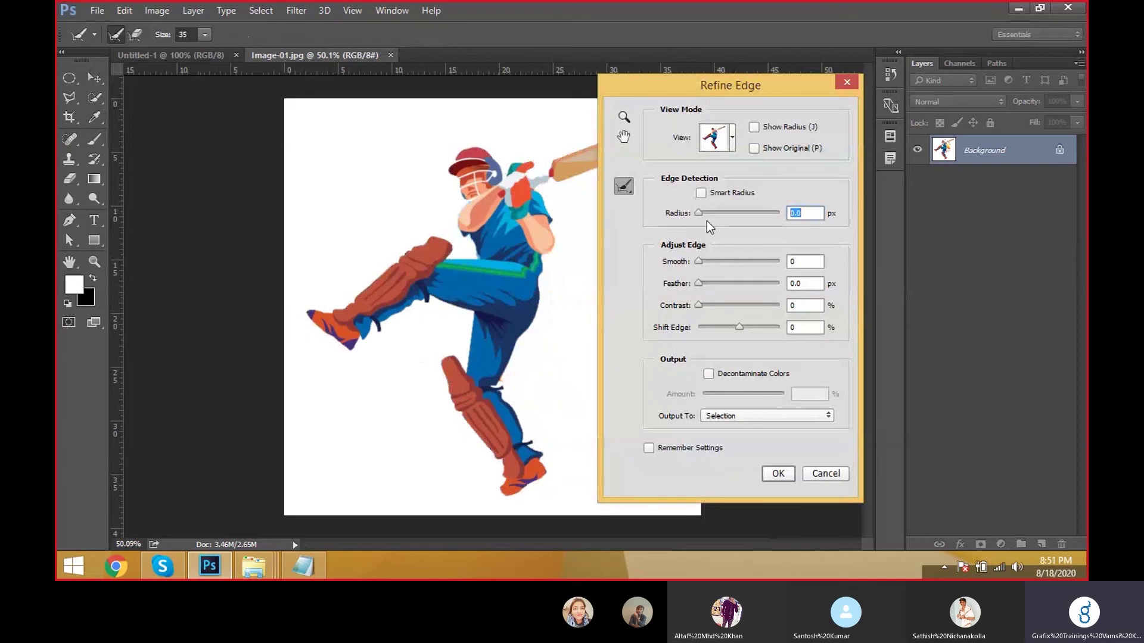
{"action": "left_click", "coordinate": [702, 193]}
{"action": "left_click_drag", "start_coordinate": [698, 212], "coordinate": [707, 212]}
{"action": "left_click", "coordinate": [769, 416]}
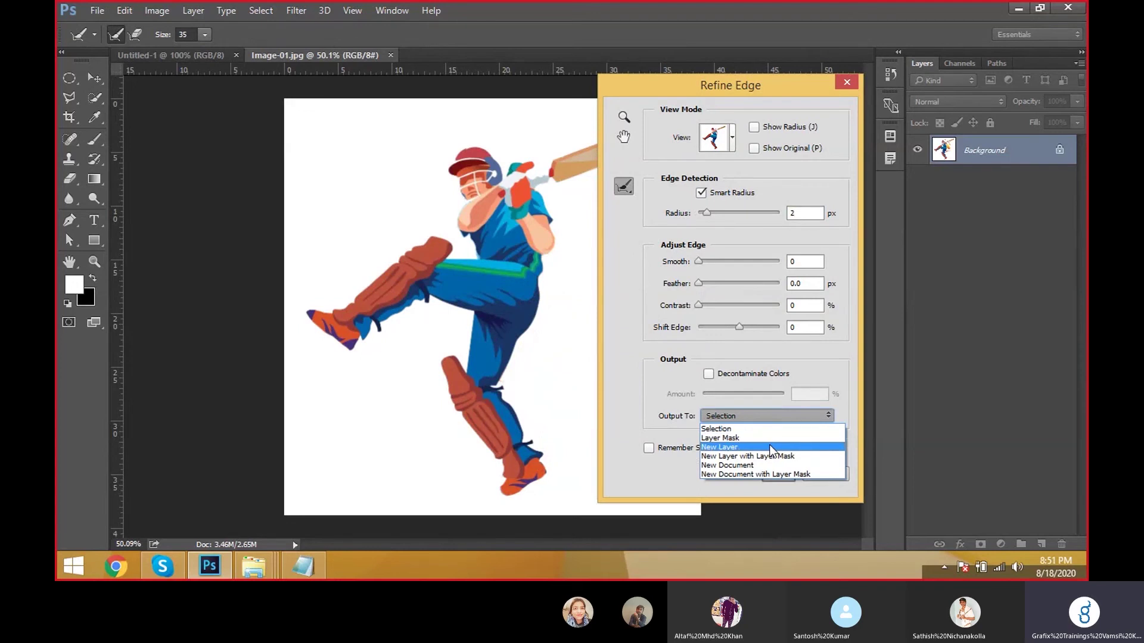
{"action": "left_click", "coordinate": [770, 446]}
{"action": "left_click", "coordinate": [771, 480]}
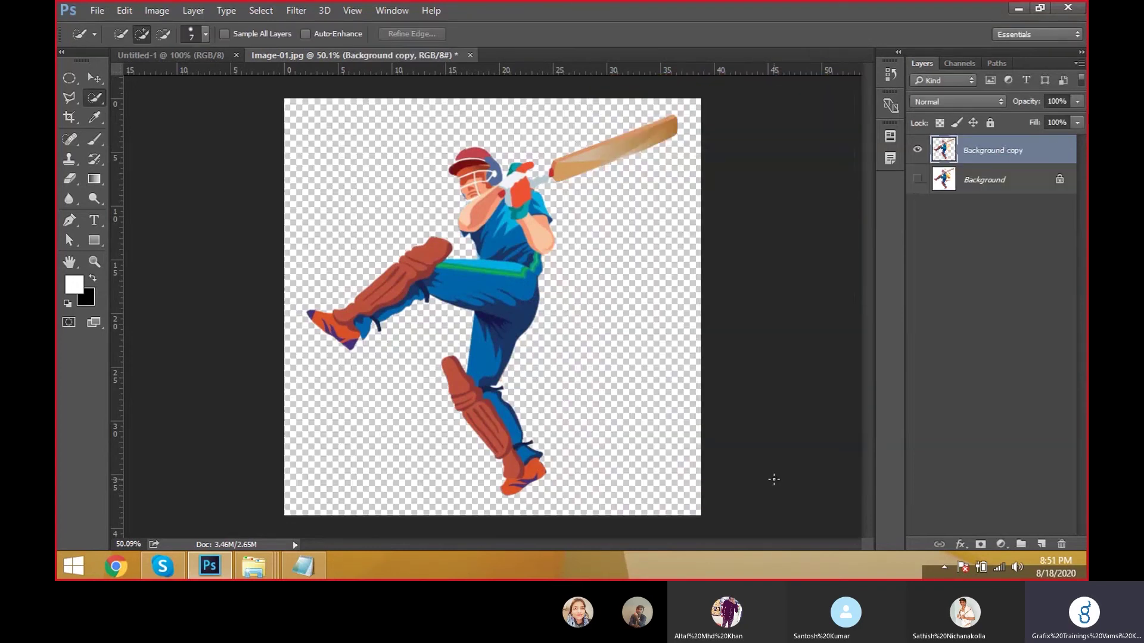
Step: Check the batsman cutout by toggling its layer's visibility, and undo the Refine Edge output
{"action": "left_click", "coordinate": [917, 152]}
{"action": "left_click", "coordinate": [917, 152]}
{"action": "left_click", "coordinate": [917, 152]}
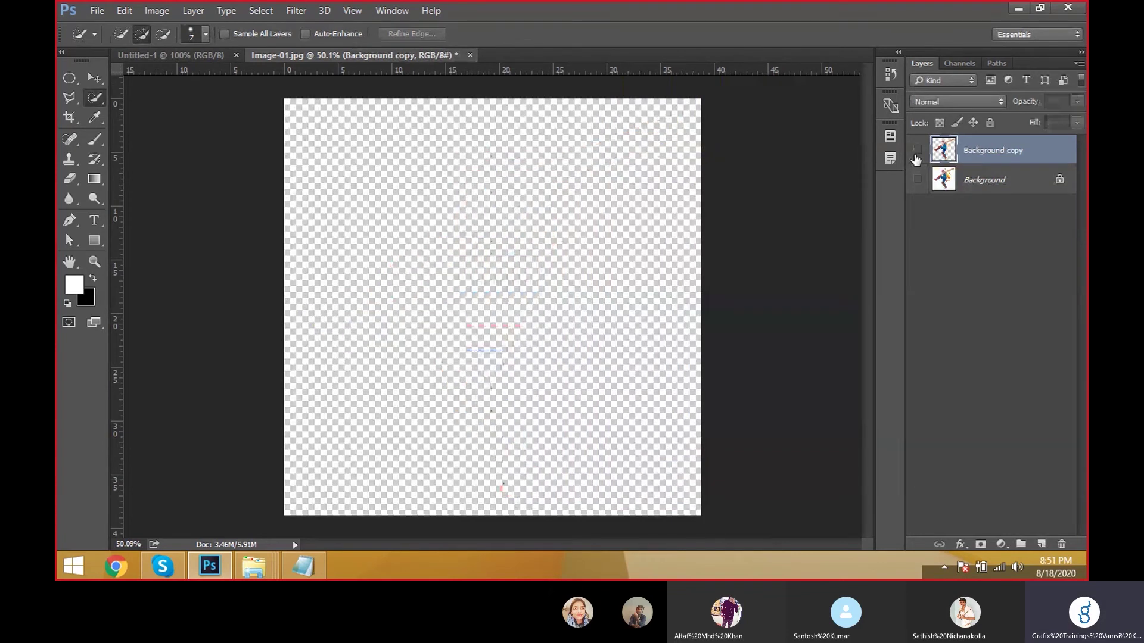
{"action": "left_click", "coordinate": [917, 152]}
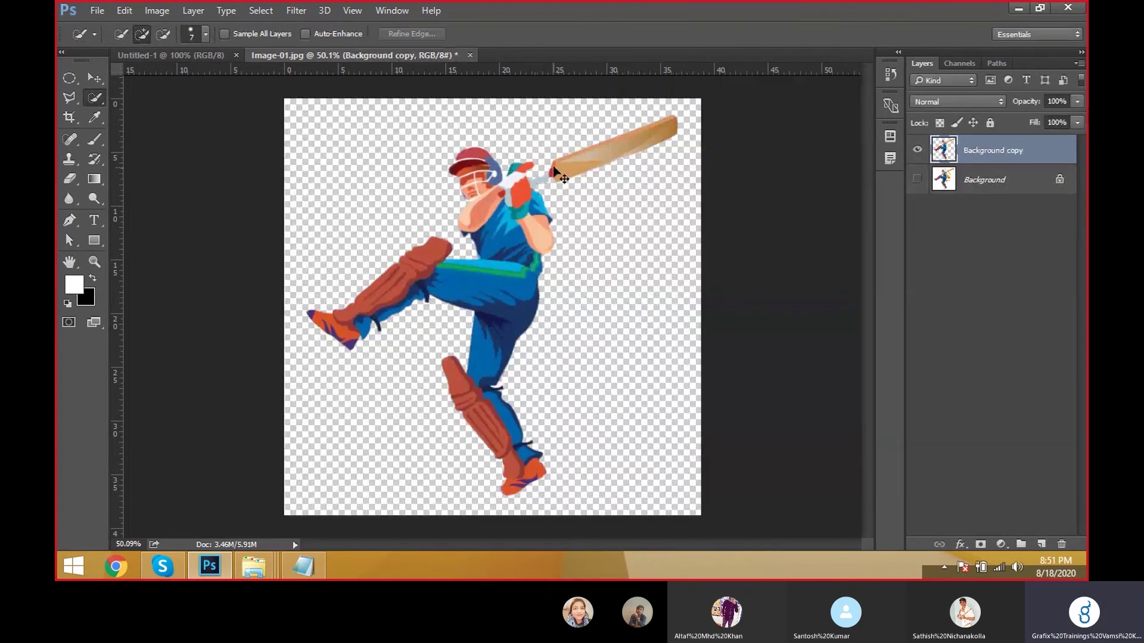
{"action": "scroll", "coordinate": [554, 173], "scroll_direction": "up", "scroll_amount": 2}
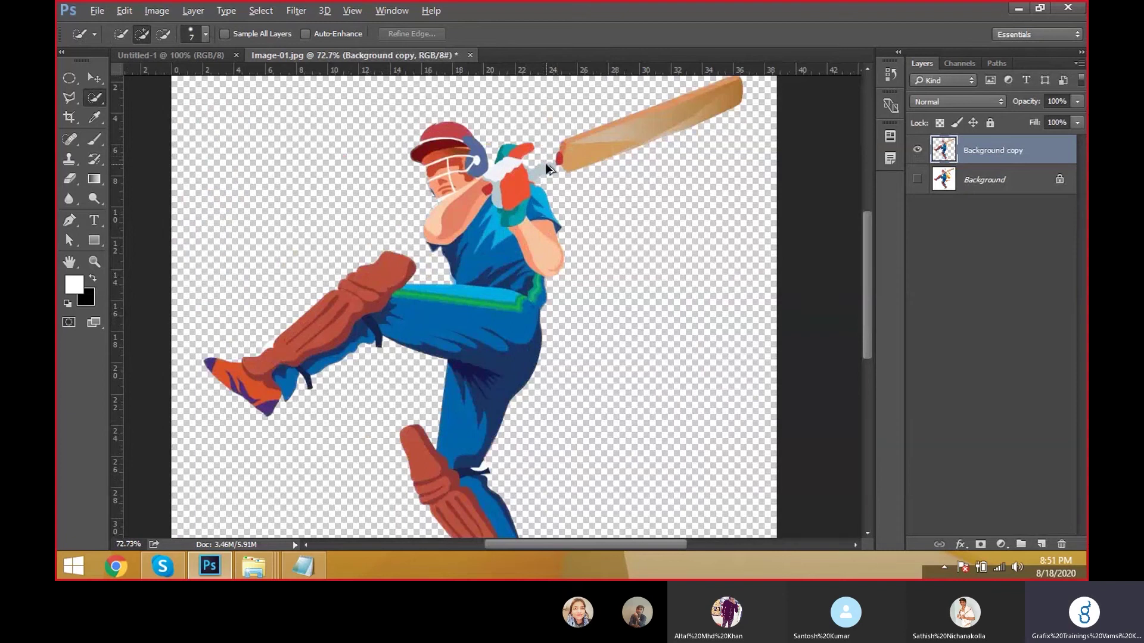
{"action": "key", "text": "ctrl+z"}
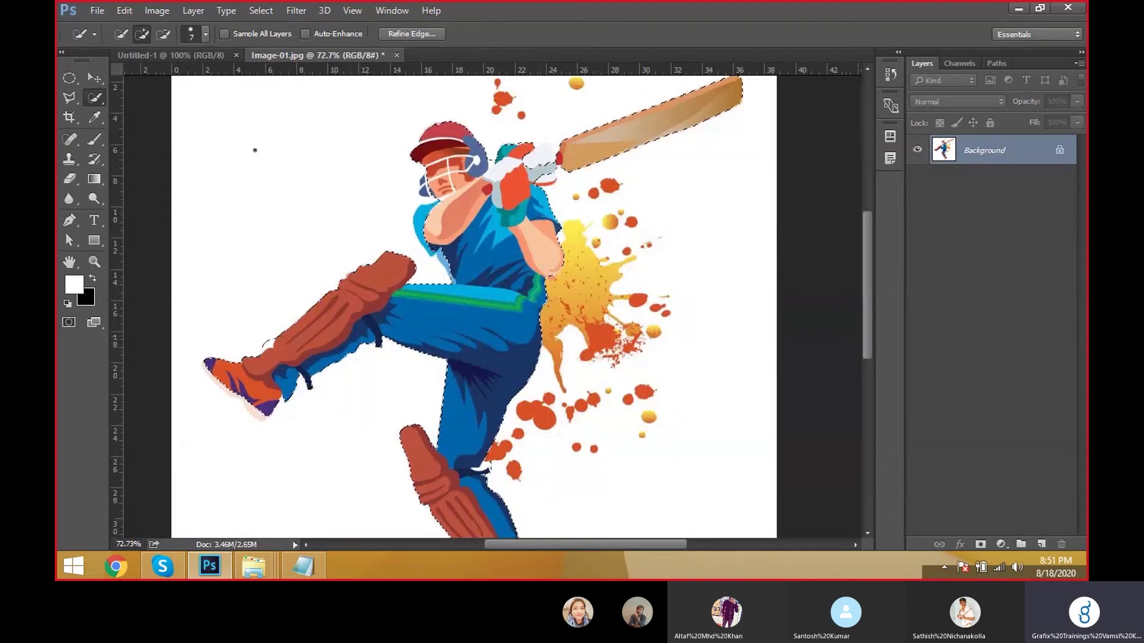
Step: Add the missing white areas of the batsman's gloves to the selection with the Quick Selection tool
{"action": "right_click", "coordinate": [95, 97]}
{"action": "left_click", "coordinate": [119, 95]}
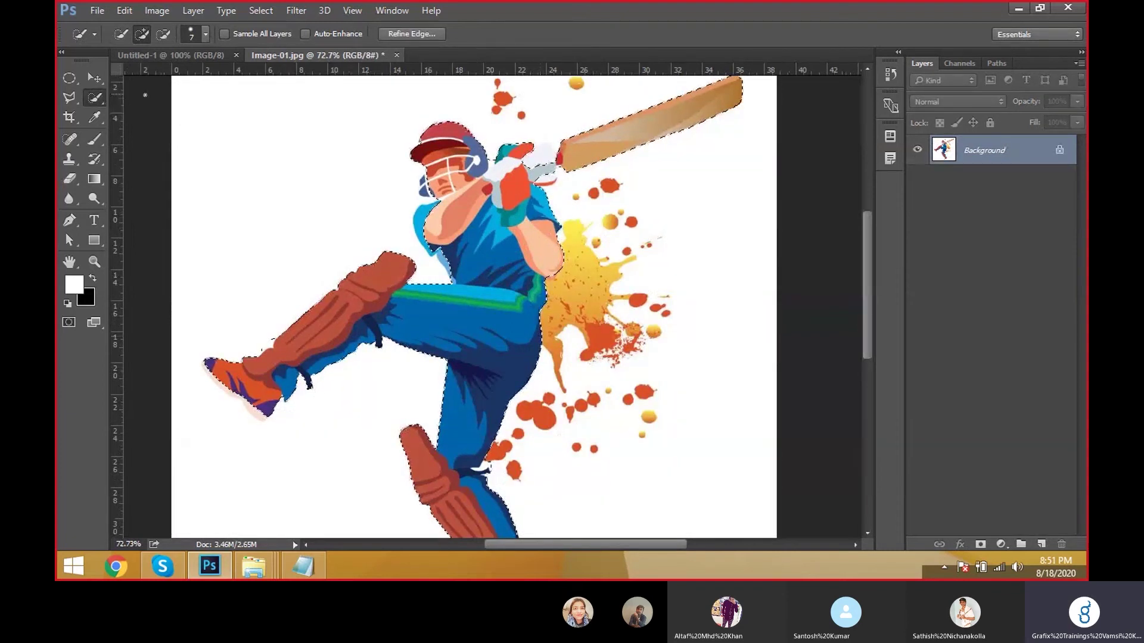
{"action": "left_click", "coordinate": [554, 142], "text": "ctrl"}
{"action": "left_click_drag", "start_coordinate": [526, 164], "coordinate": [547, 165]}
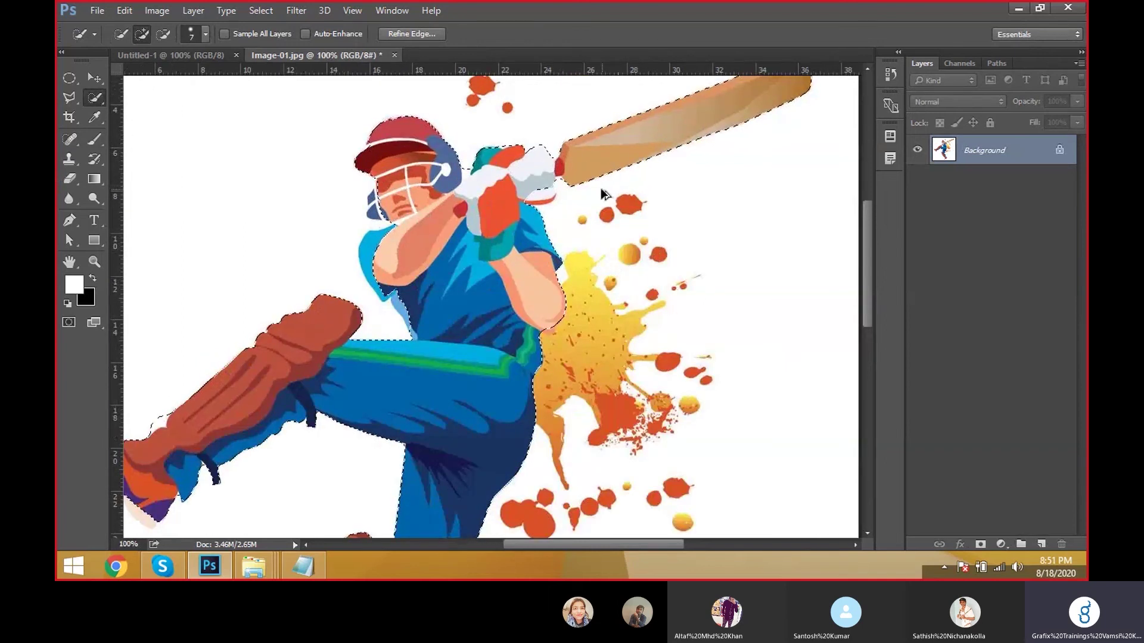
{"action": "scroll", "coordinate": [600, 188], "scroll_direction": "down", "scroll_amount": 3}
{"action": "scroll", "coordinate": [590, 190], "scroll_direction": "down", "scroll_amount": 2}
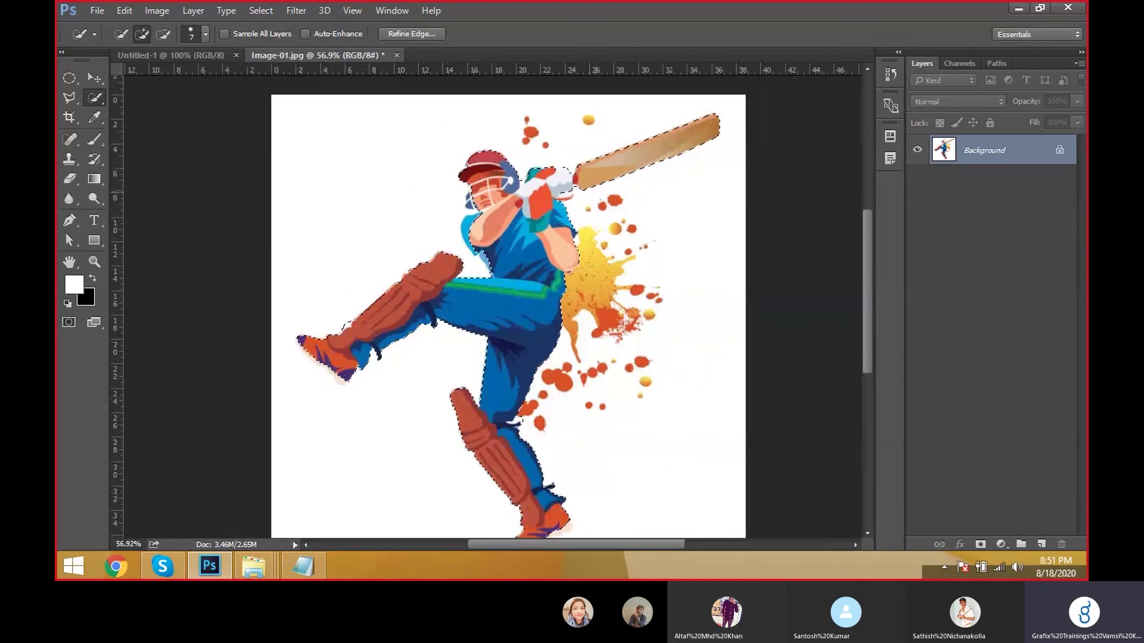
Step: Refine the completed selection with Smart Radius on and the radius at 2 px, outputting the batsman to a new layer
{"action": "left_click", "coordinate": [400, 34]}
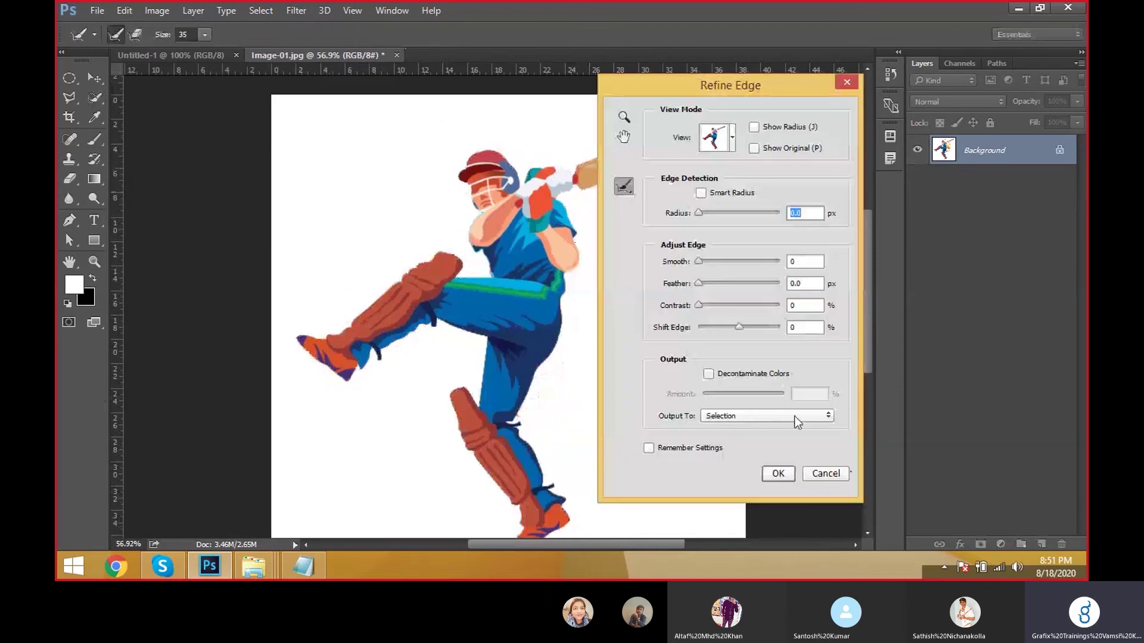
{"action": "left_click", "coordinate": [795, 416]}
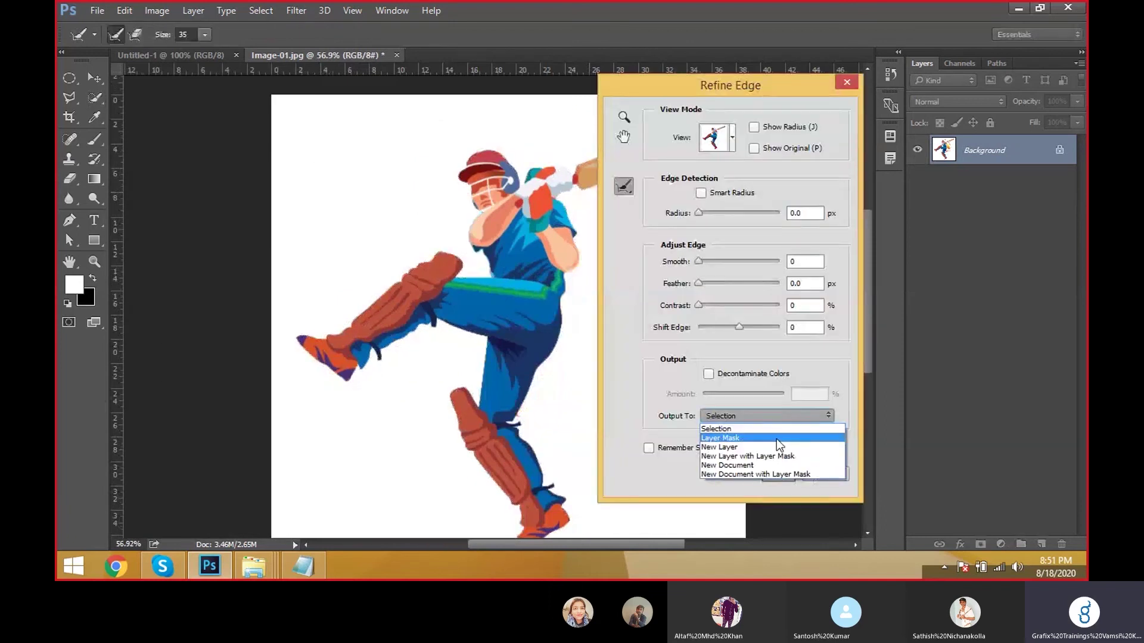
{"action": "left_click", "coordinate": [798, 237]}
{"action": "left_click", "coordinate": [702, 192]}
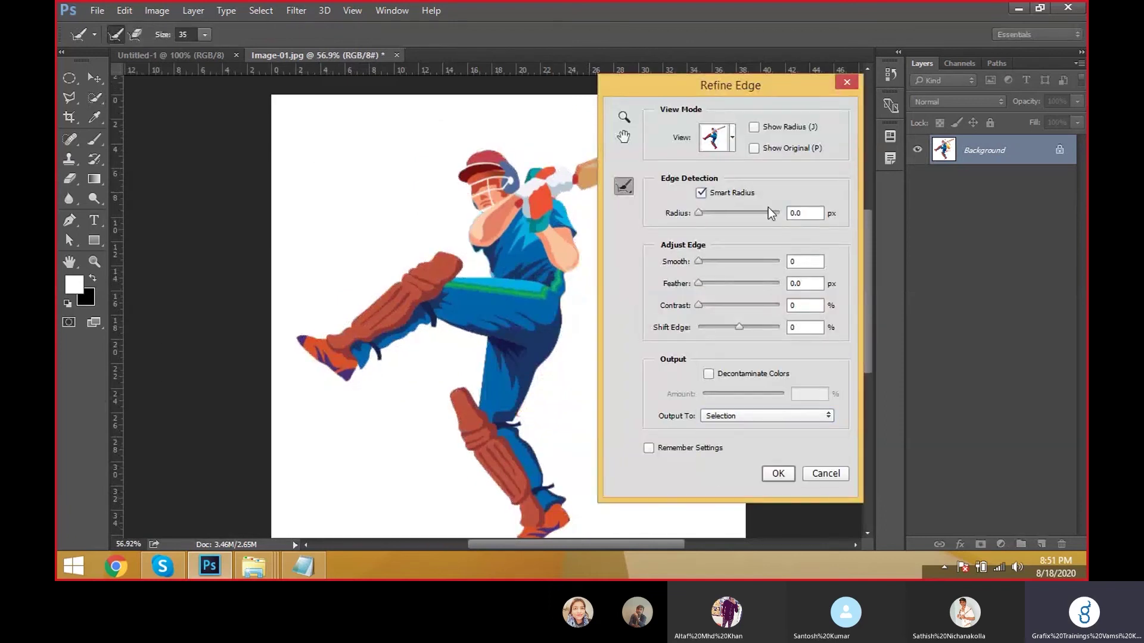
{"action": "double_click", "coordinate": [802, 213]}
{"action": "type", "text": "2"}
{"action": "left_click", "coordinate": [770, 419]}
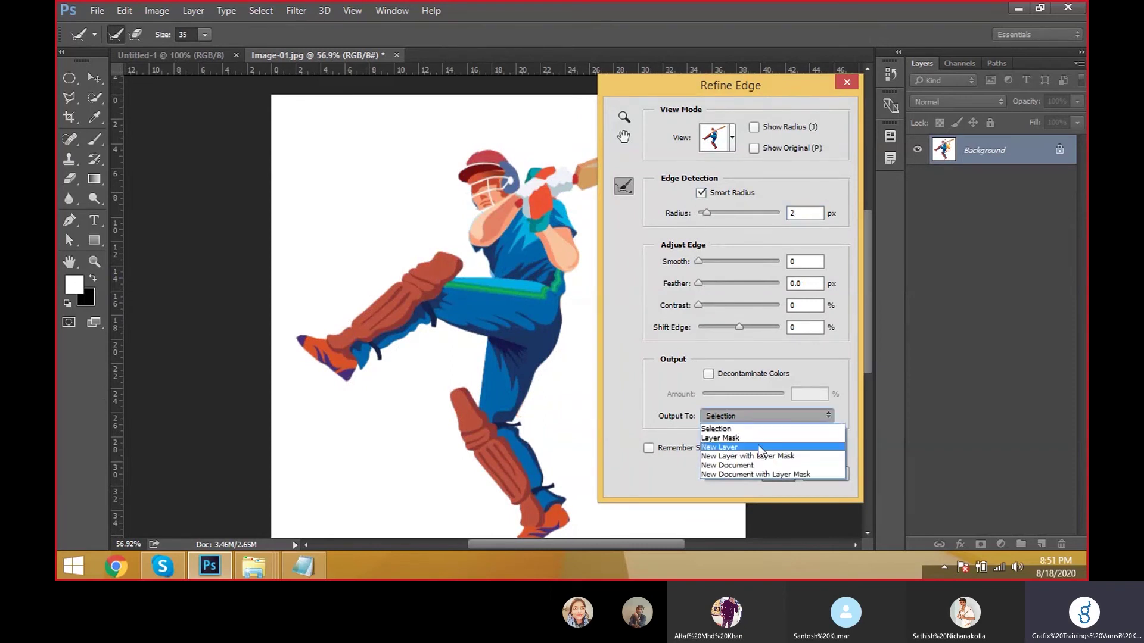
{"action": "left_click", "coordinate": [758, 446]}
{"action": "left_click", "coordinate": [775, 475]}
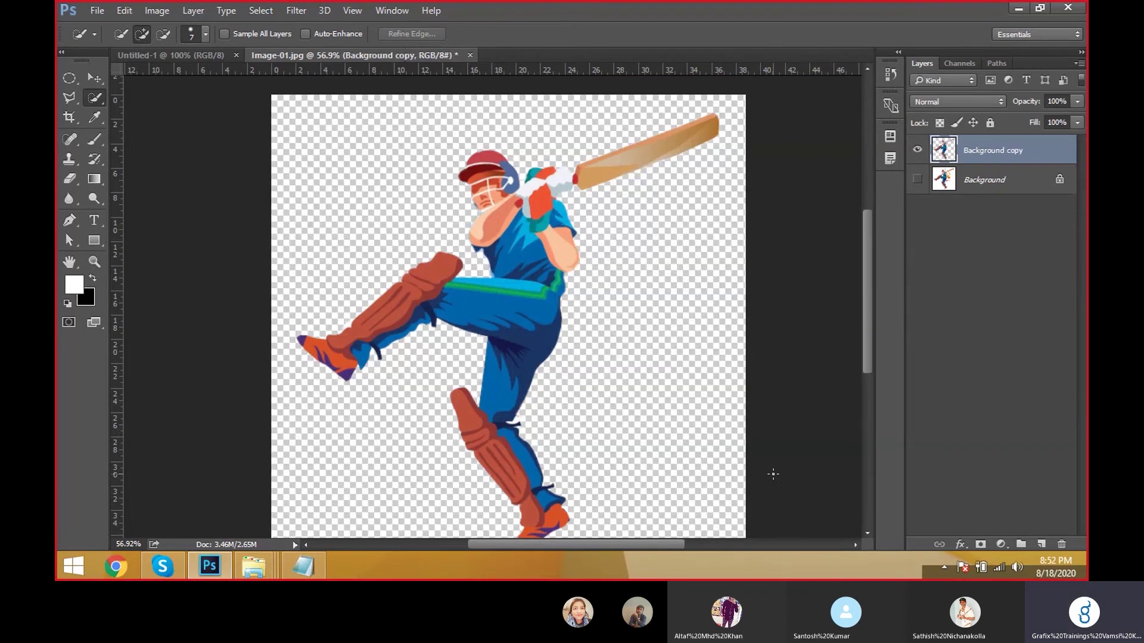
Step: Move the batsman cutout into the Untitled-1 banner document and place it near the middle of the canvas
{"action": "key", "text": "v"}
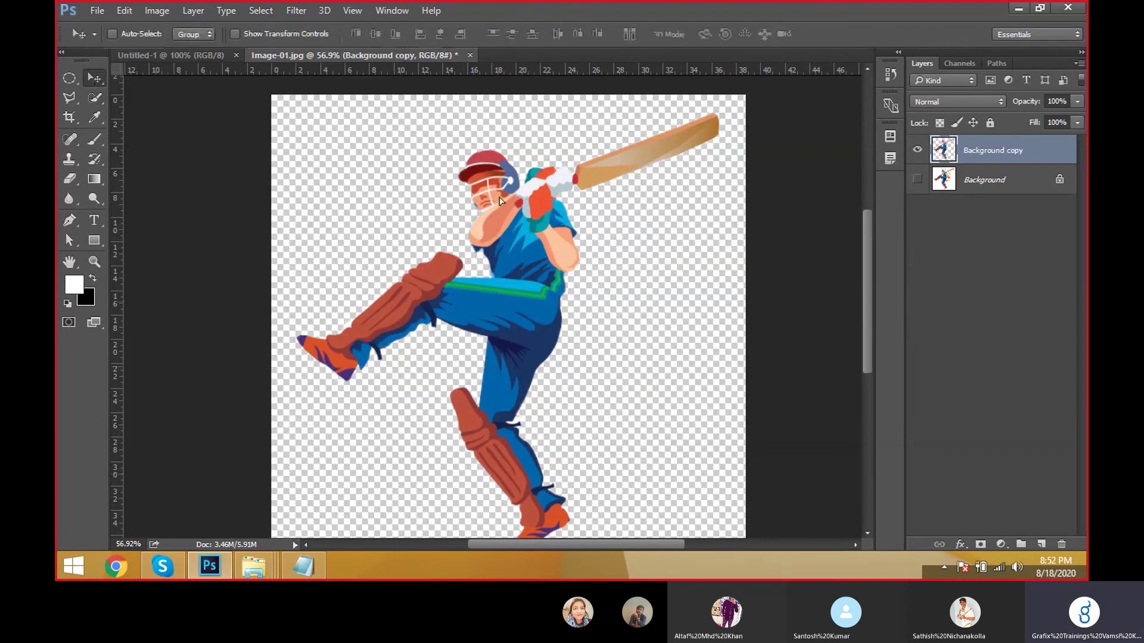
{"action": "left_click_drag", "start_coordinate": [506, 203], "coordinate": [348, 197]}
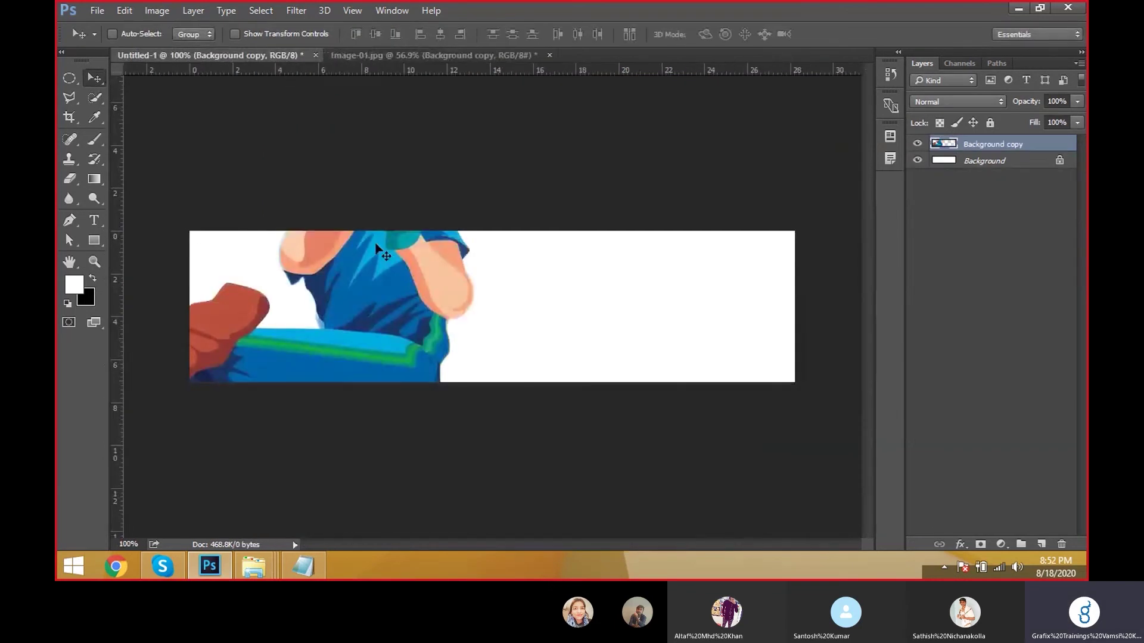
{"action": "left_click_drag", "start_coordinate": [222, 299], "coordinate": [446, 361]}
{"action": "key", "text": "ctrl+minus"}
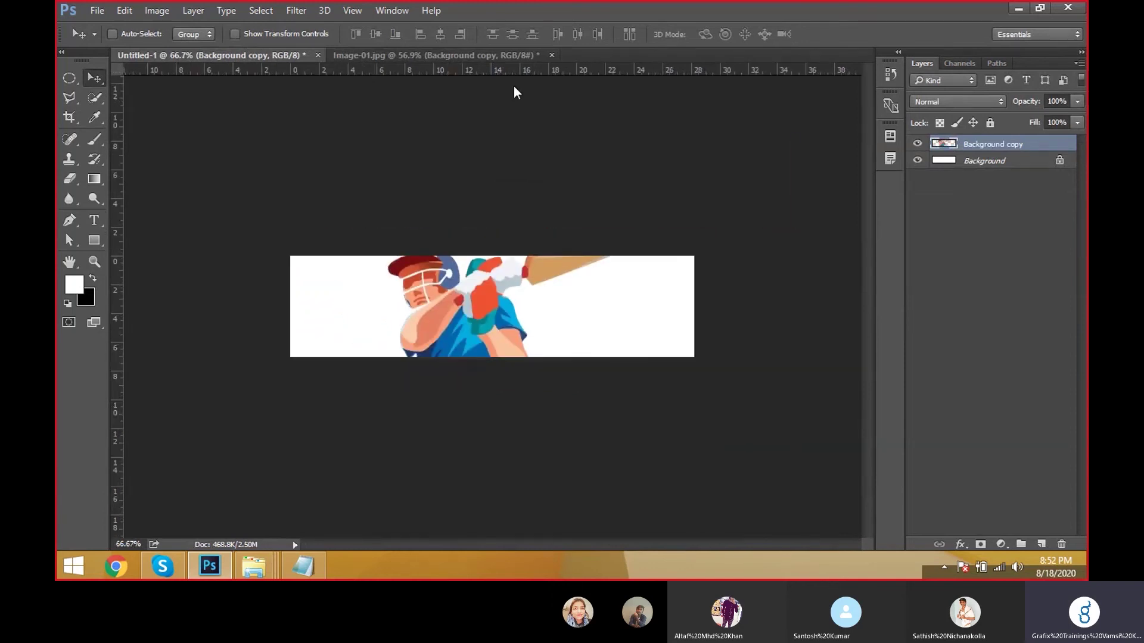
{"action": "left_click_drag", "start_coordinate": [432, 306], "coordinate": [502, 345]}
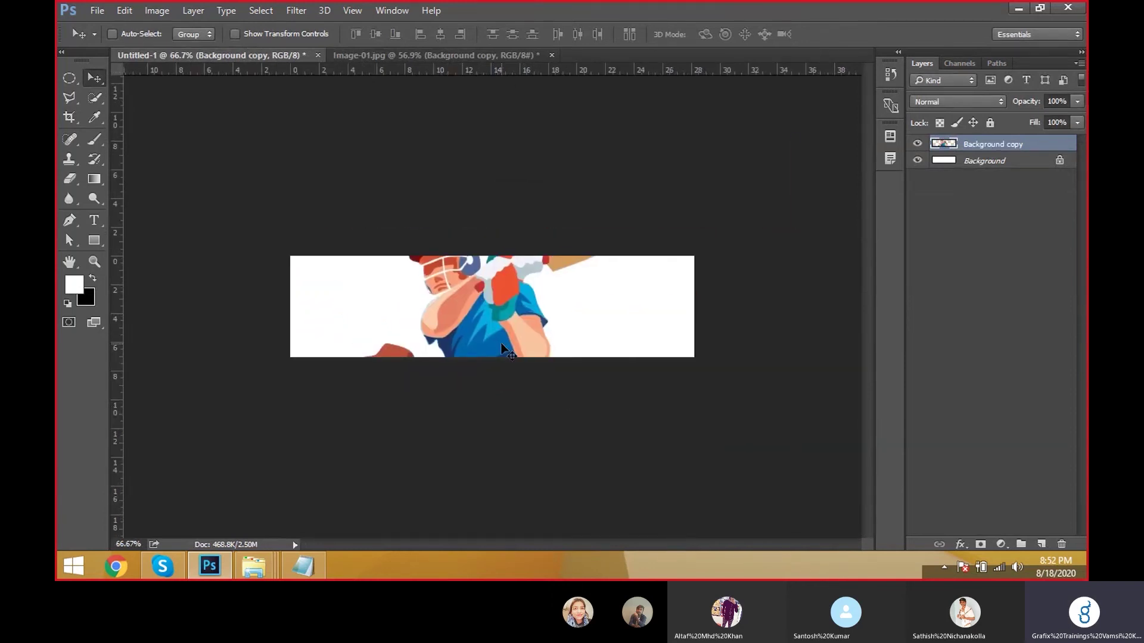
Step: Shift the batsman down until his helmet is inside the banner, and convert his layer to a smart object
{"action": "key", "text": "ctrl+t"}
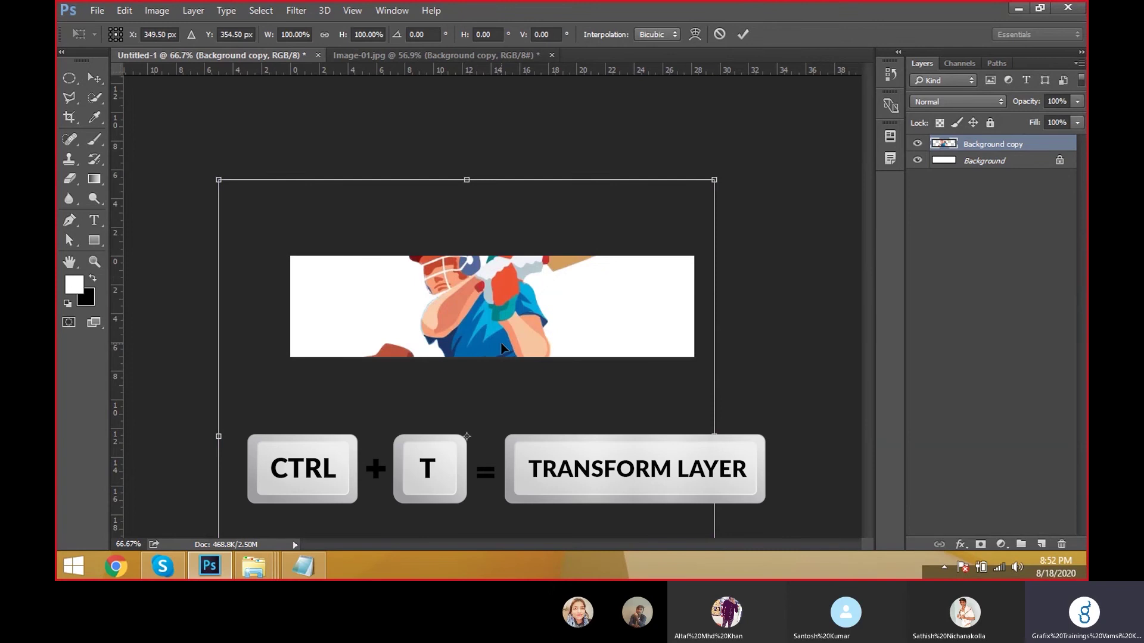
{"action": "key", "text": "Return"}
{"action": "left_click_drag", "start_coordinate": [518, 316], "coordinate": [529, 347]}
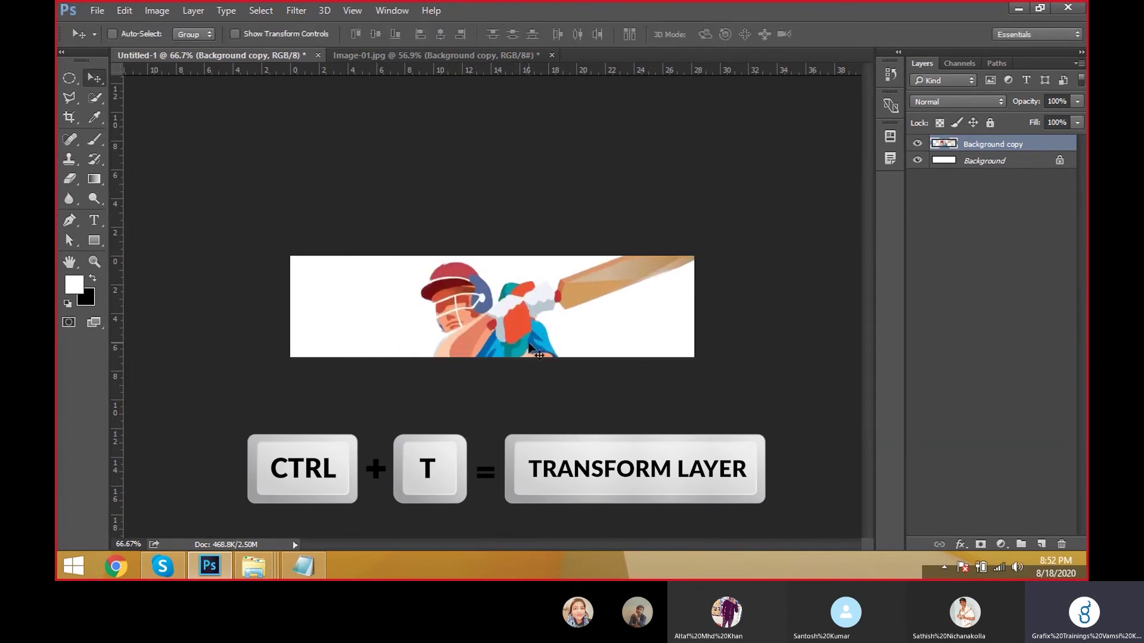
{"action": "left_click", "coordinate": [1080, 64]}
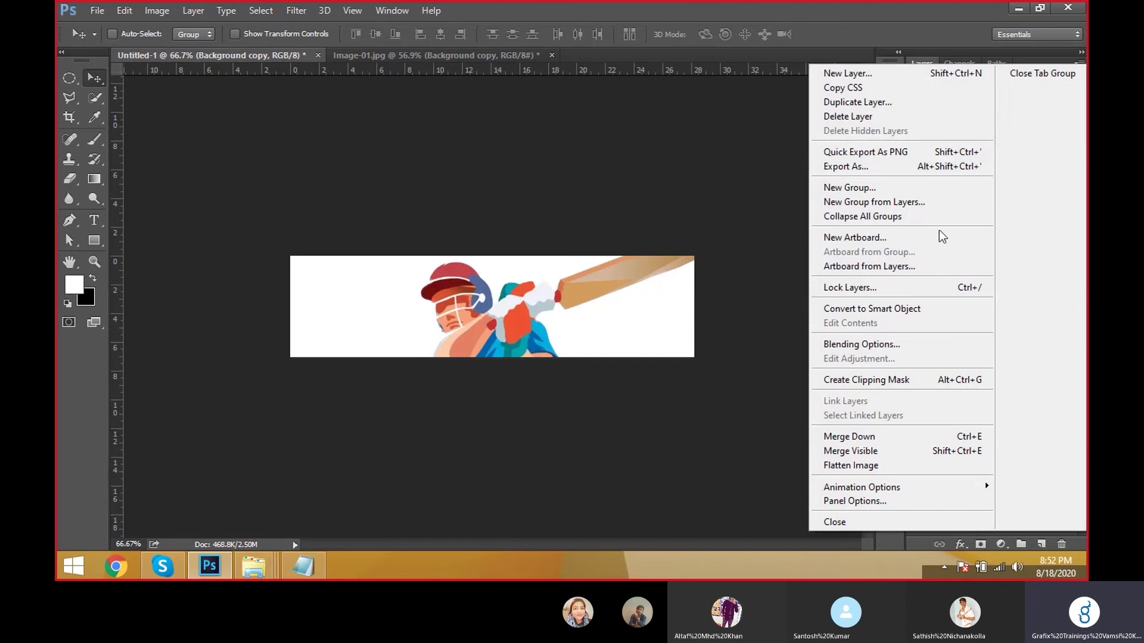
{"action": "left_click", "coordinate": [992, 59]}
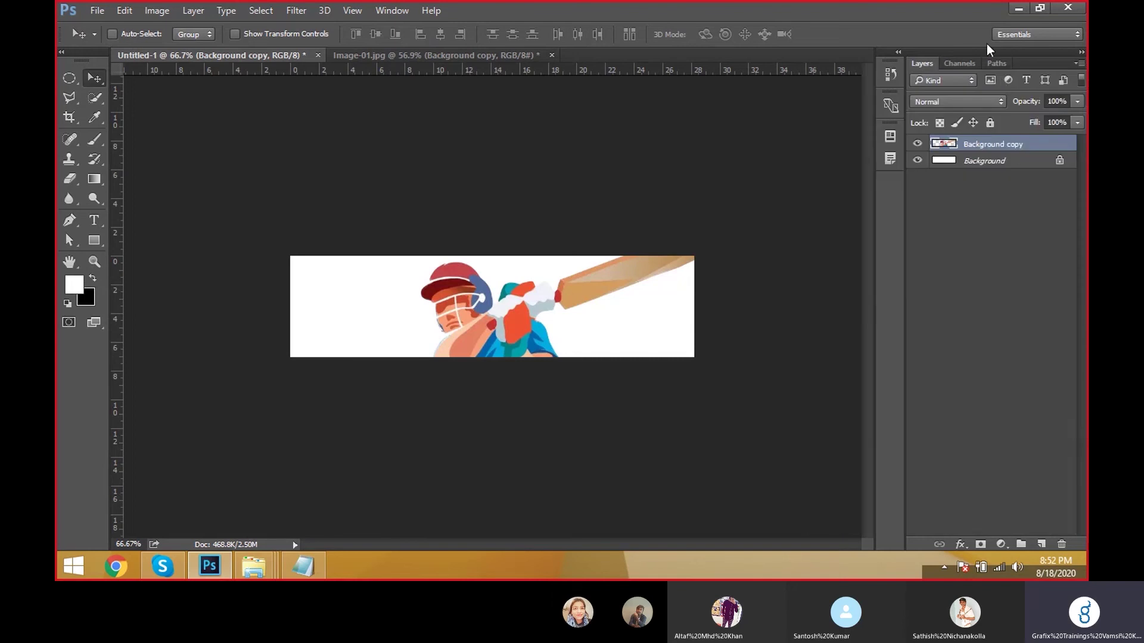
{"action": "left_click", "coordinate": [1080, 64]}
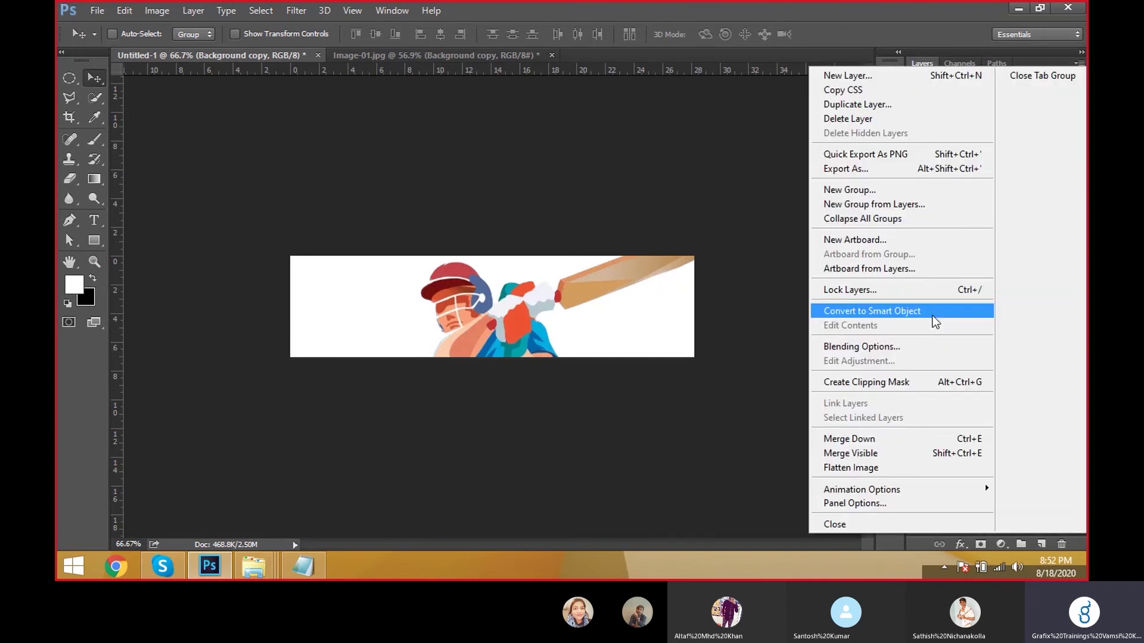
{"action": "left_click", "coordinate": [932, 314]}
Step: Scale the batsman down until he fits fully within the banner's height, and place him at its right end
{"action": "key", "text": "ctrl+t"}
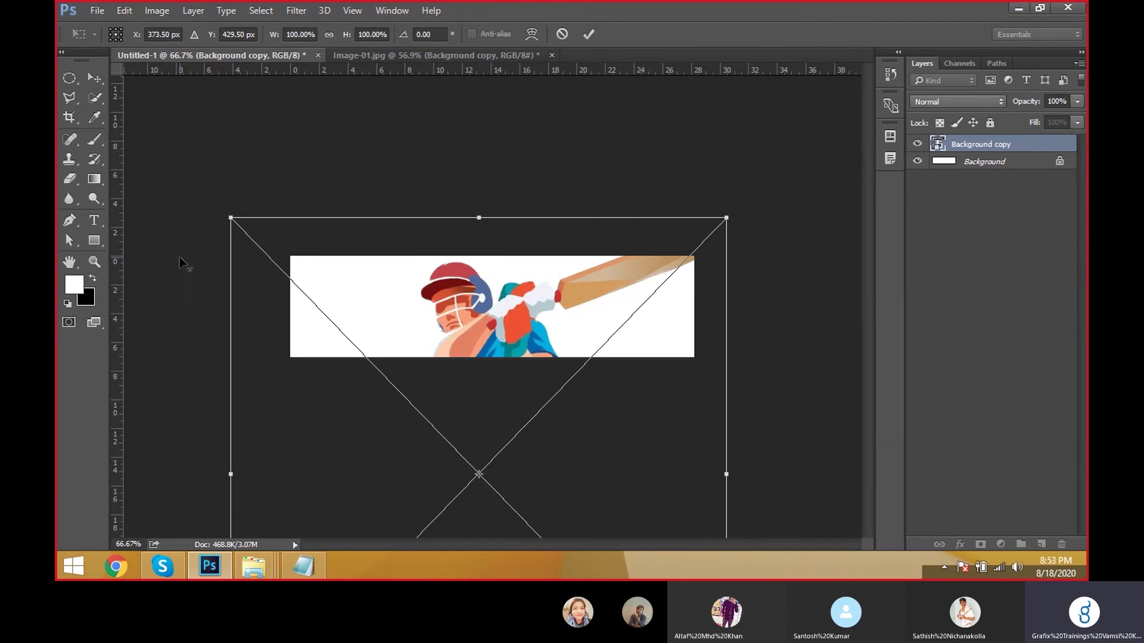
{"action": "left_click_drag", "start_coordinate": [231, 213], "coordinate": [436, 370]}
{"action": "left_click_drag", "start_coordinate": [458, 430], "coordinate": [470, 235]}
{"action": "left_click_drag", "start_coordinate": [565, 238], "coordinate": [536, 261]}
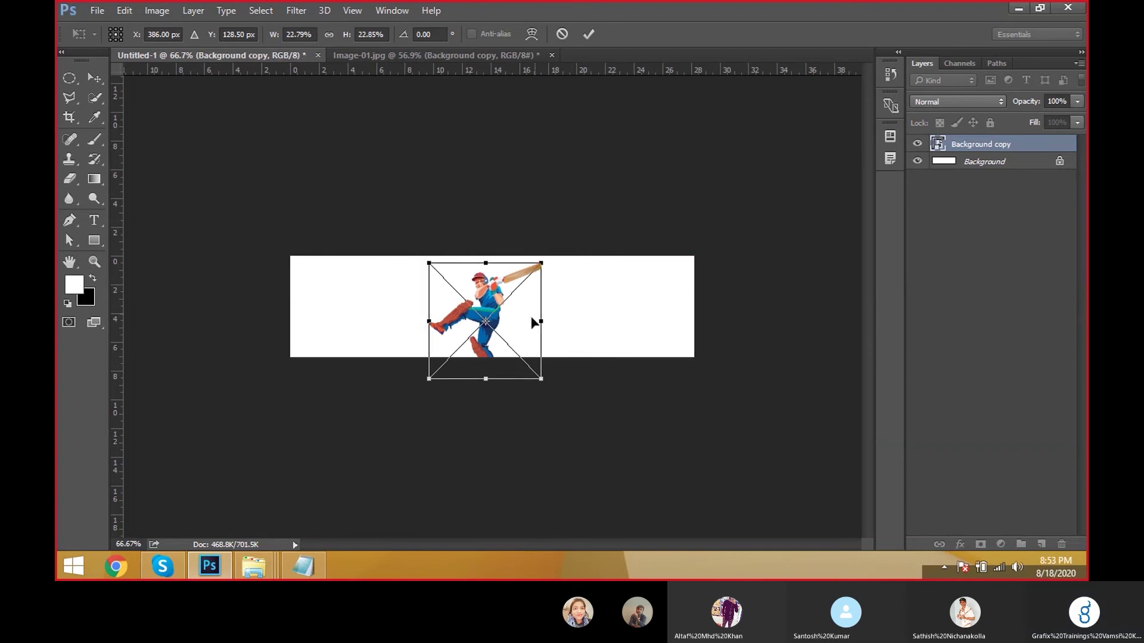
{"action": "left_click_drag", "start_coordinate": [524, 318], "coordinate": [641, 308]}
{"action": "key", "text": "Return"}
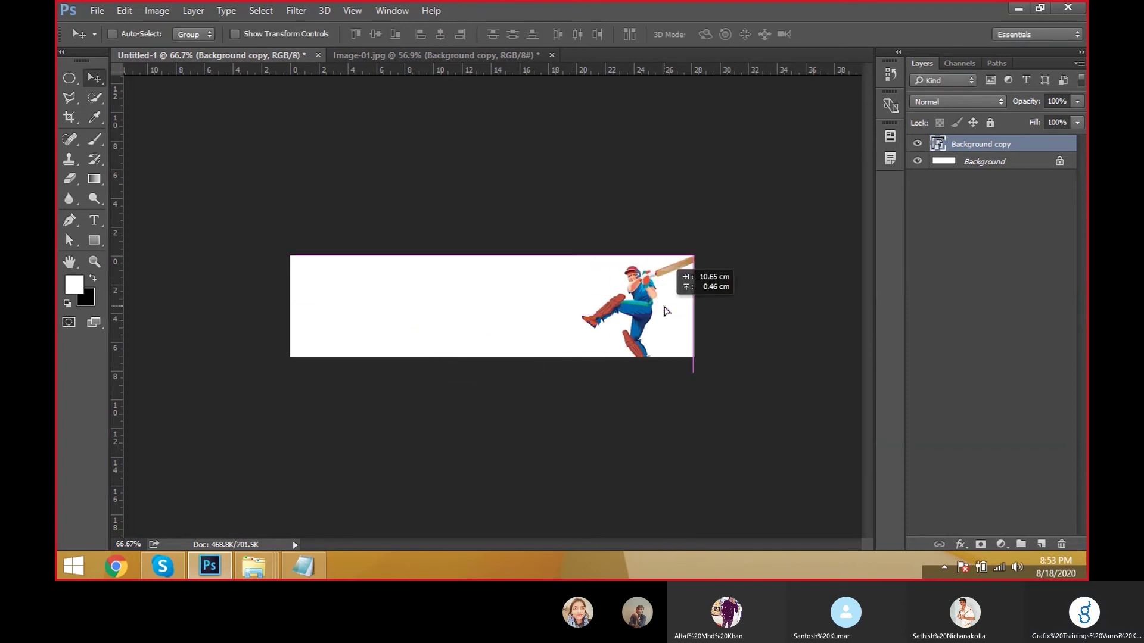
{"action": "key", "text": "ctrl+plus"}
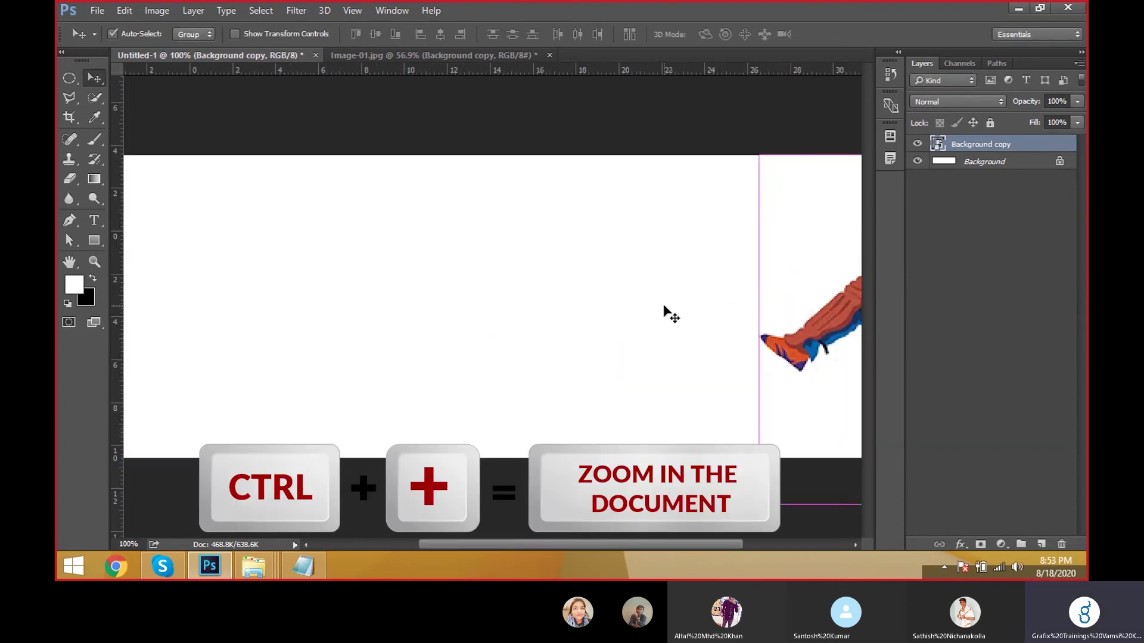
{"action": "key", "text": "ctrl+0"}
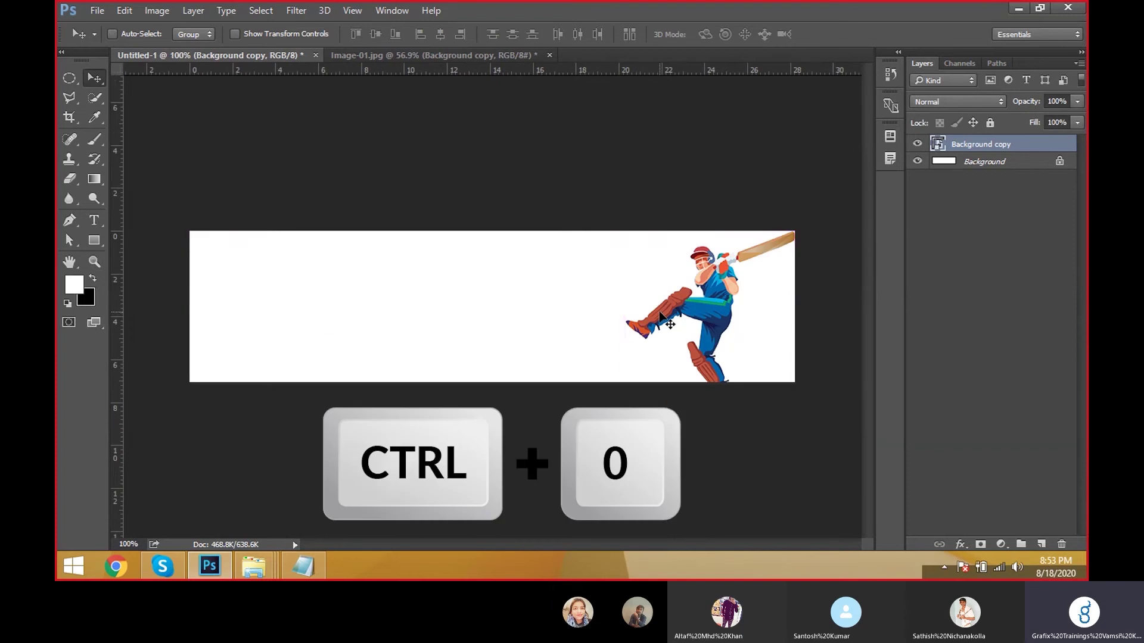
{"action": "key", "text": "ctrl+0"}
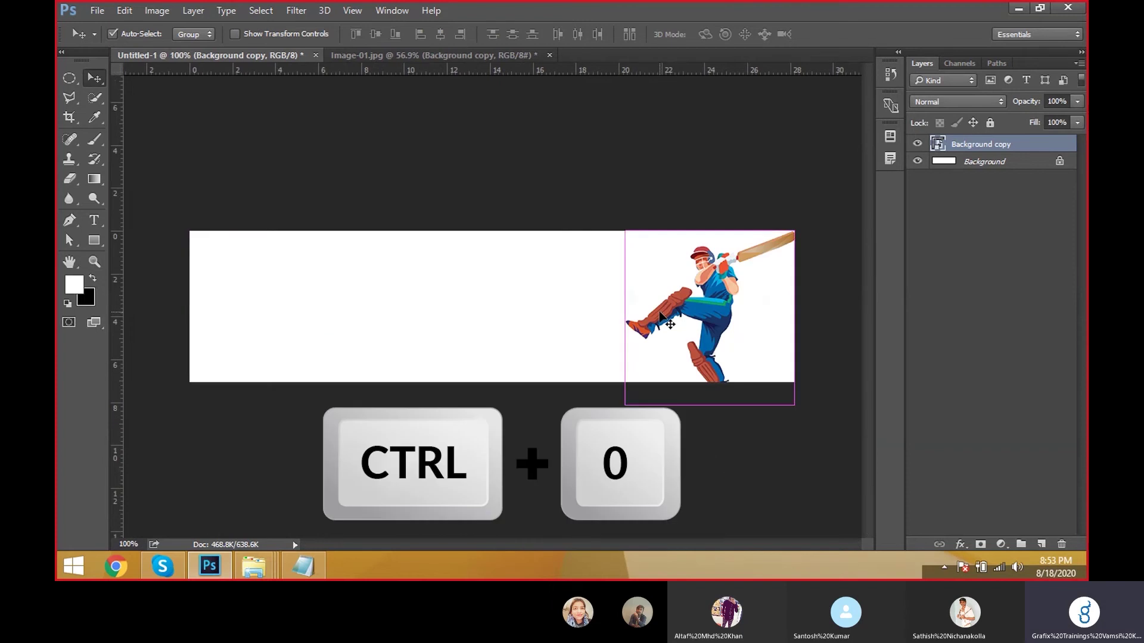
{"action": "left_click_drag", "start_coordinate": [662, 319], "coordinate": [662, 319]}
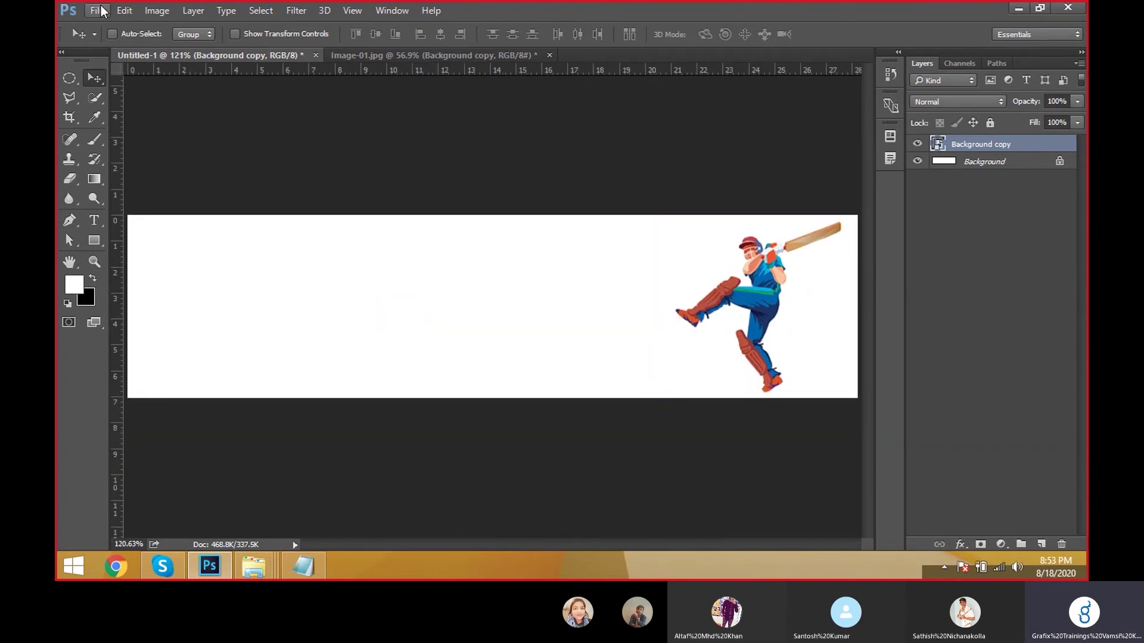
Step: Open the IPL-Trophy-1 image from the Web Banner folder and move it into the Untitled-1 banner document
{"action": "left_click", "coordinate": [101, 11]}
{"action": "left_click", "coordinate": [103, 38]}
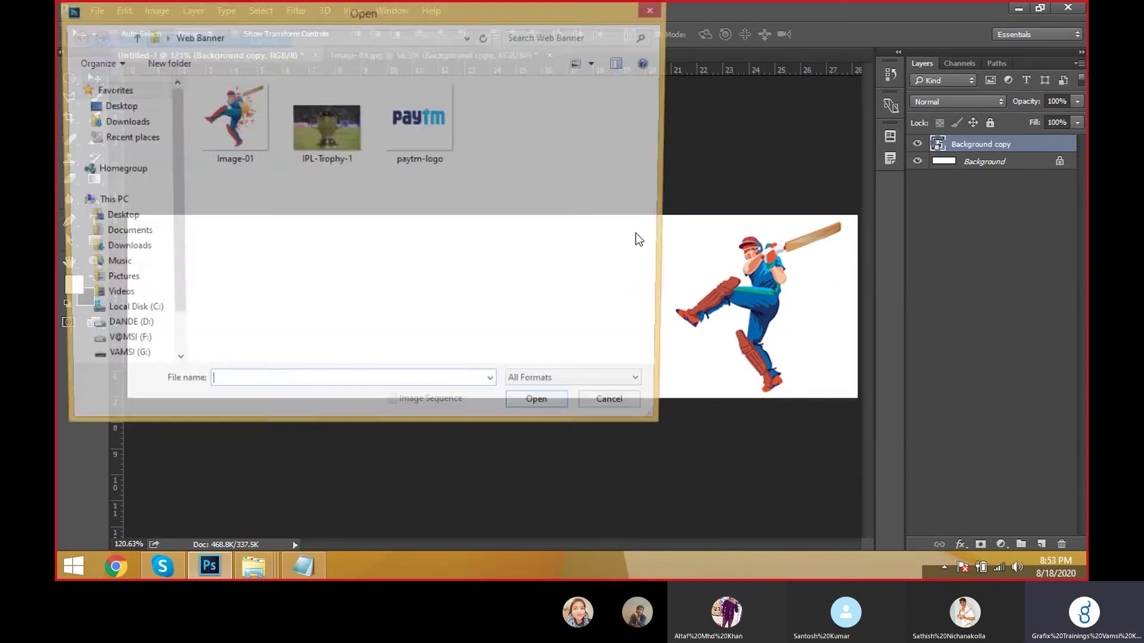
{"action": "left_click", "coordinate": [337, 146]}
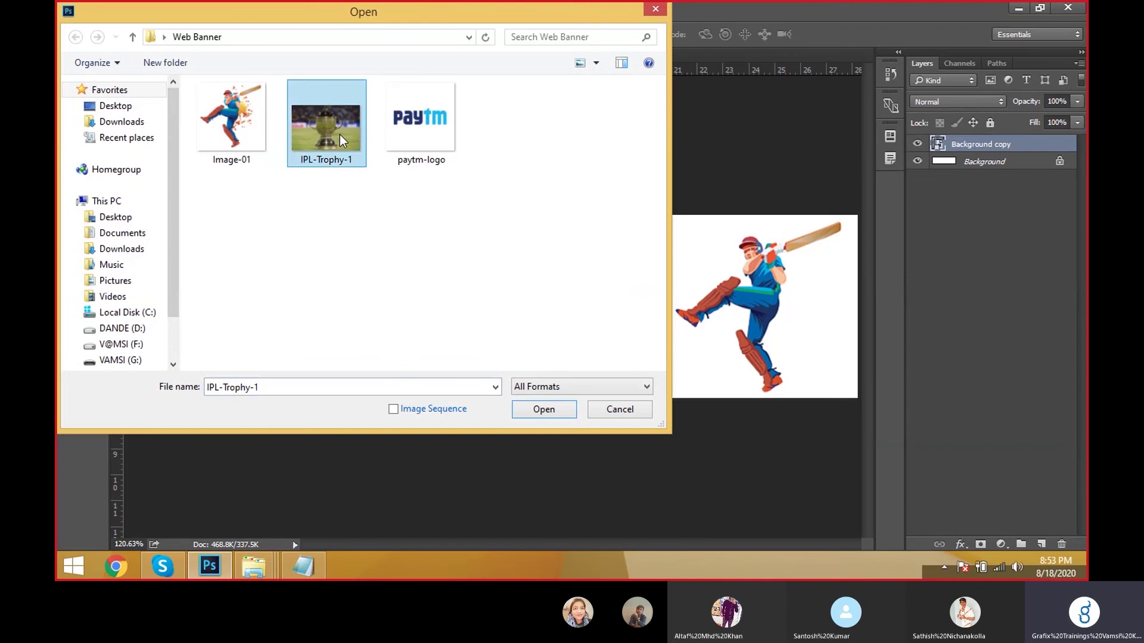
{"action": "left_click", "coordinate": [545, 410]}
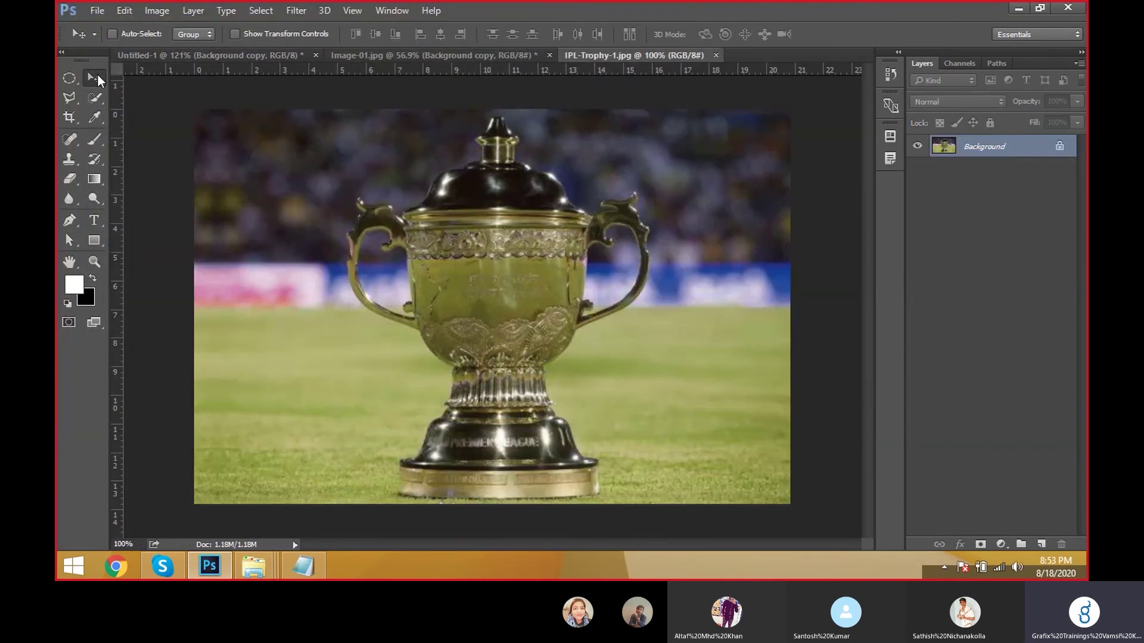
{"action": "left_click", "coordinate": [92, 78]}
{"action": "left_click_drag", "start_coordinate": [409, 203], "coordinate": [330, 250]}
Step: Scale the trophy photo down so the whole trophy fits the banner's height, and place it at the banner's left end
{"action": "key", "text": "ctrl+t"}
{"action": "key", "text": "ctrl+0"}
{"action": "left_click_drag", "start_coordinate": [613, 229], "coordinate": [506, 298]}
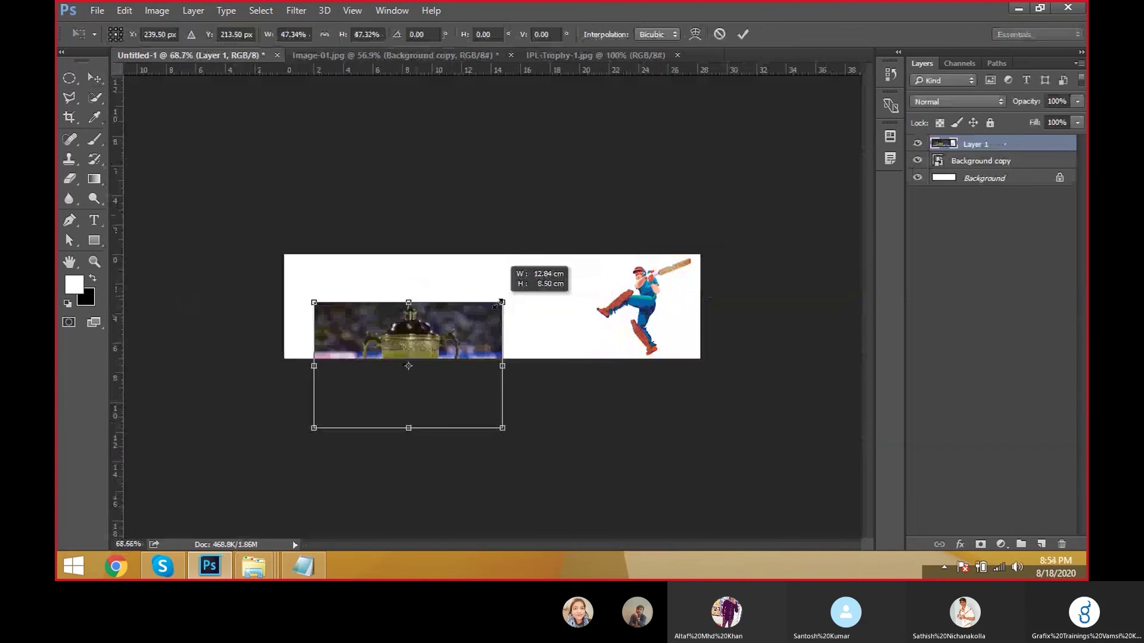
{"action": "left_click_drag", "start_coordinate": [458, 334], "coordinate": [405, 305]}
{"action": "left_click_drag", "start_coordinate": [402, 296], "coordinate": [404, 297]}
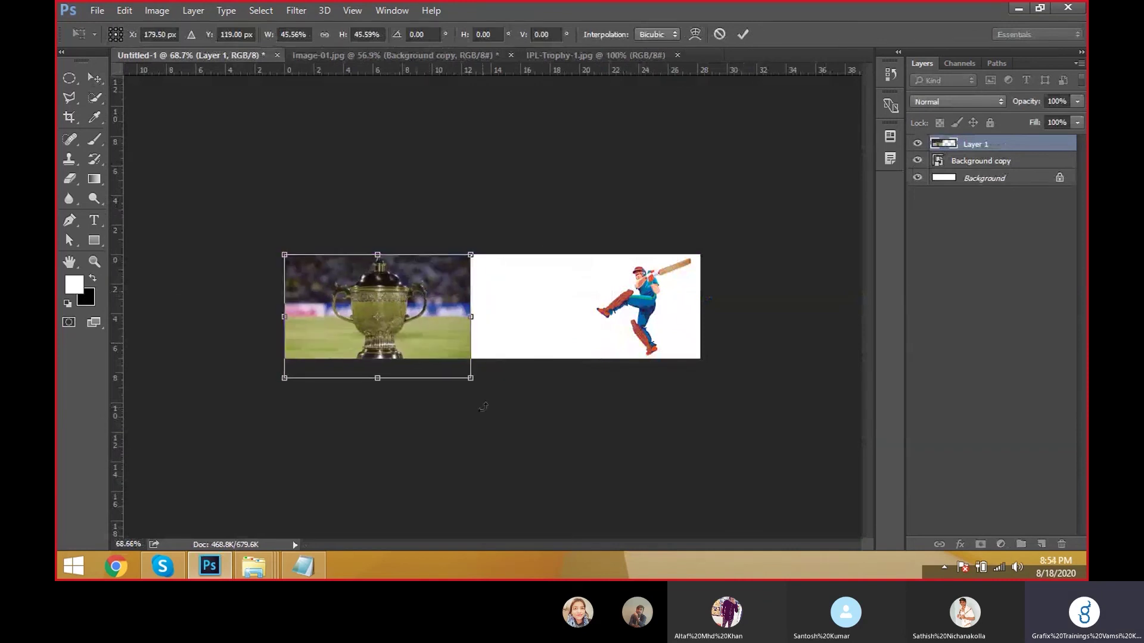
{"action": "left_click_drag", "start_coordinate": [443, 343], "coordinate": [402, 335]}
{"action": "key", "text": "Return"}
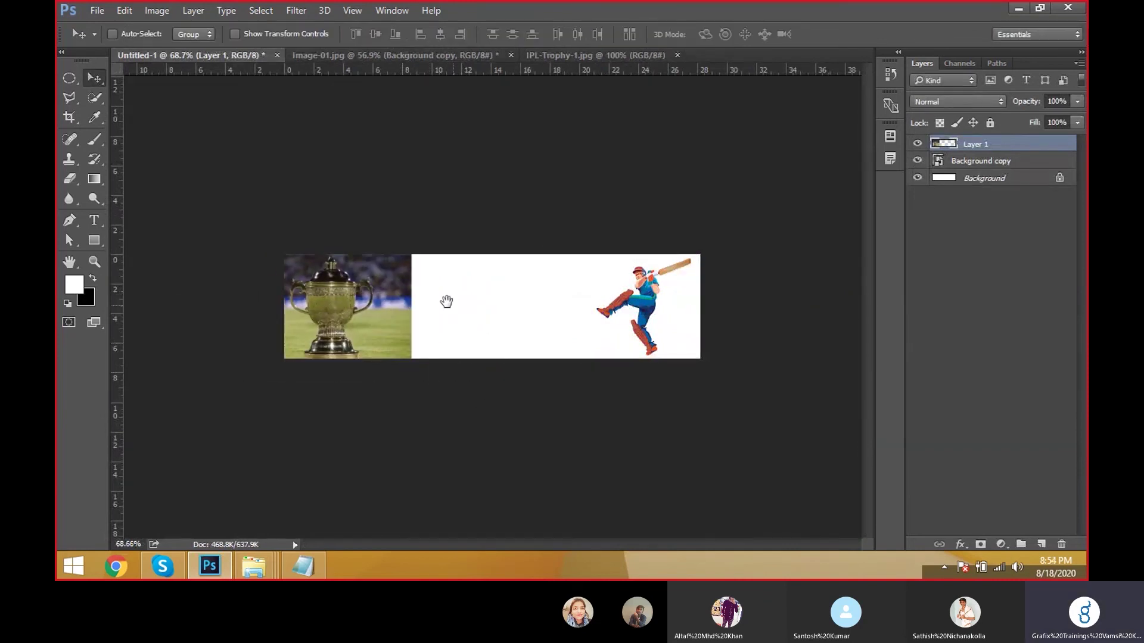
Step: Cut a concave curve into the trophy photo's right edge with a large circular selection, and deselect
{"action": "key", "text": "ctrl+plus"}
{"action": "key", "text": "m"}
{"action": "left_click_drag", "start_coordinate": [342, 207], "coordinate": [600, 455]}
{"action": "key", "text": "v"}
{"action": "key", "text": "alt+s"}
{"action": "key", "text": "t"}
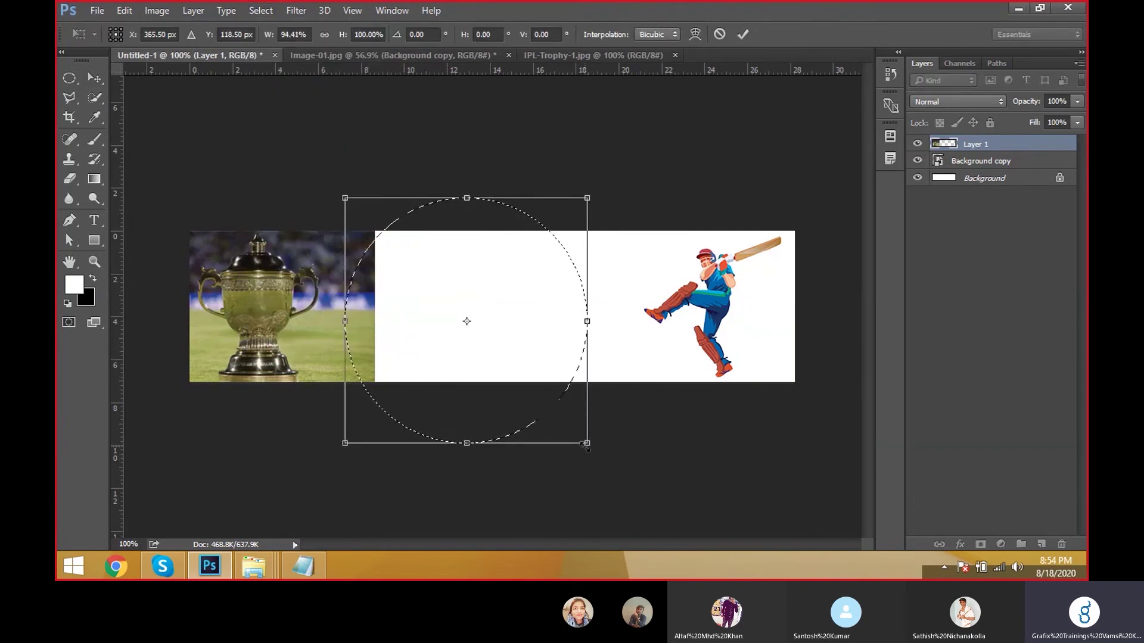
{"action": "left_click_drag", "start_coordinate": [587, 443], "coordinate": [569, 425]}
{"action": "left_click_drag", "start_coordinate": [412, 327], "coordinate": [409, 329]}
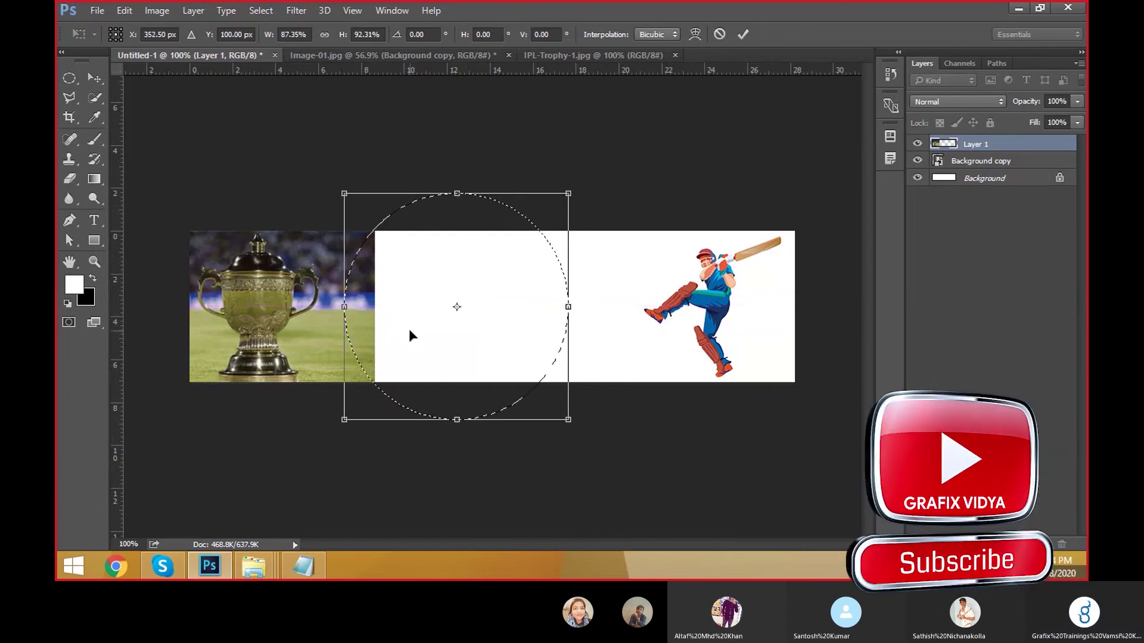
{"action": "key", "text": "Return"}
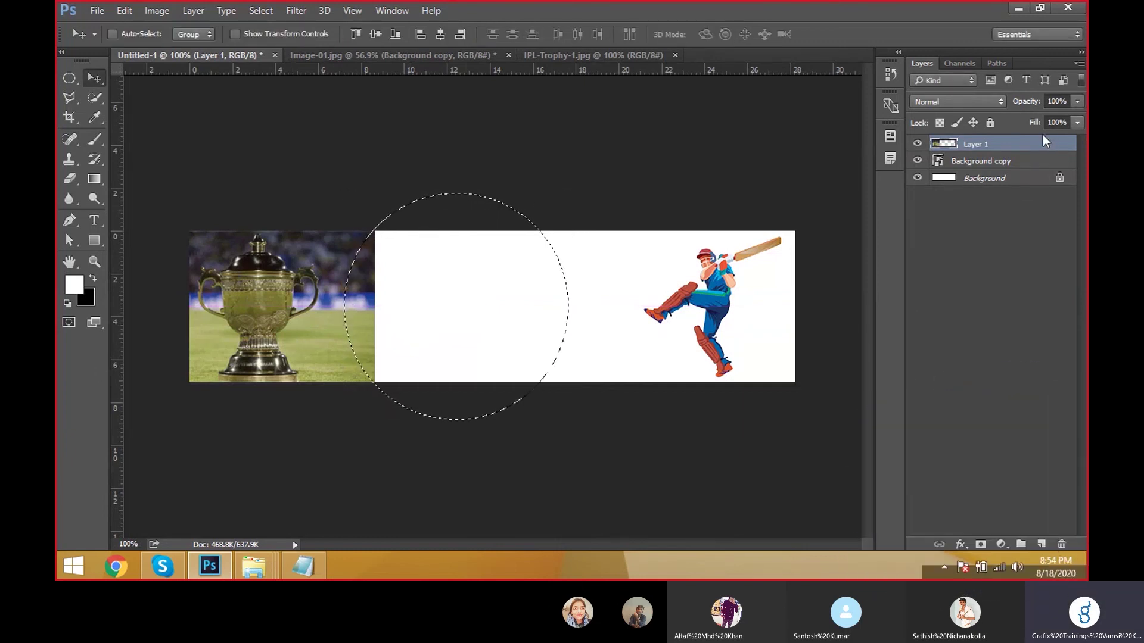
{"action": "key", "text": "alt+BackSpace"}
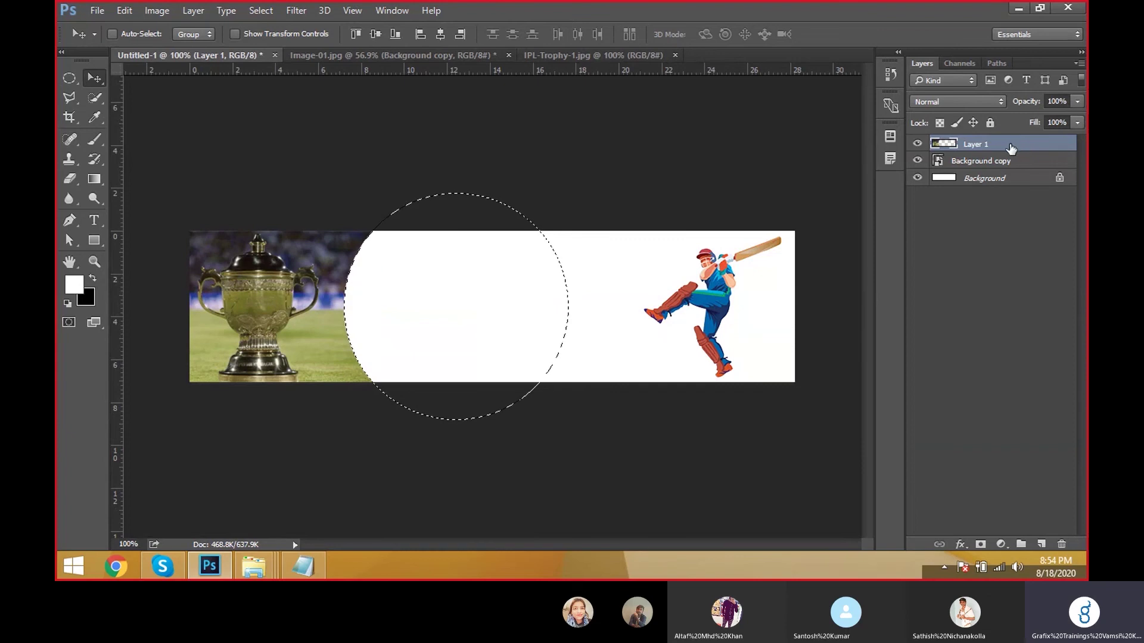
{"action": "key", "text": "ctrl+d"}
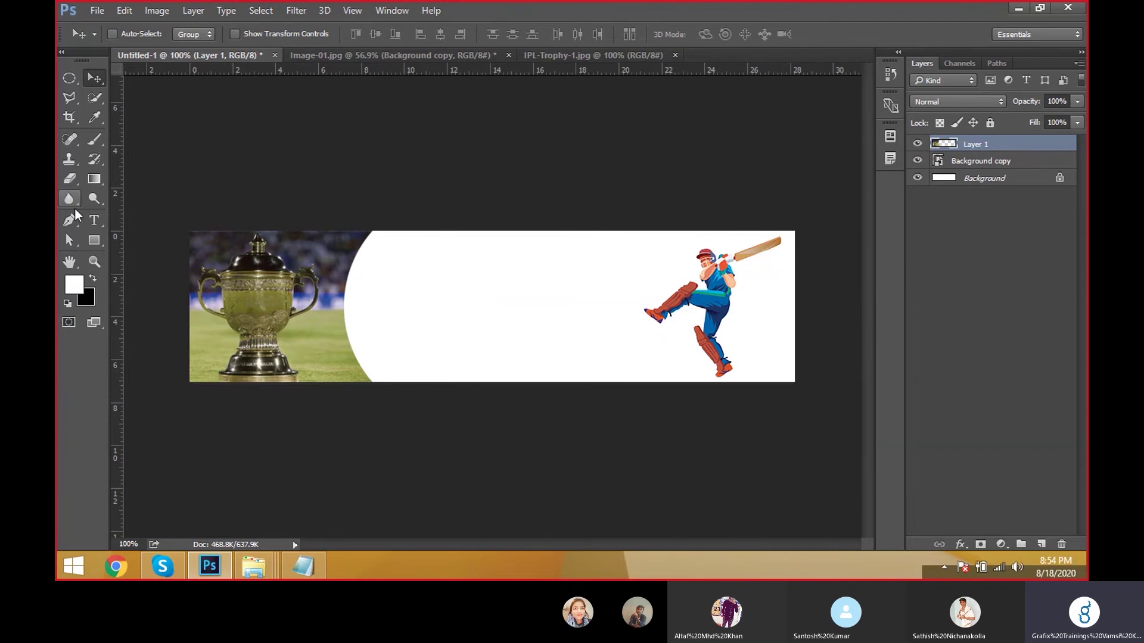
Step: Start a horizontal text line in the banner's white area and copy "Indian Premier League" from the Notepad file
{"action": "left_click", "coordinate": [94, 220]}
{"action": "left_click", "coordinate": [137, 219]}
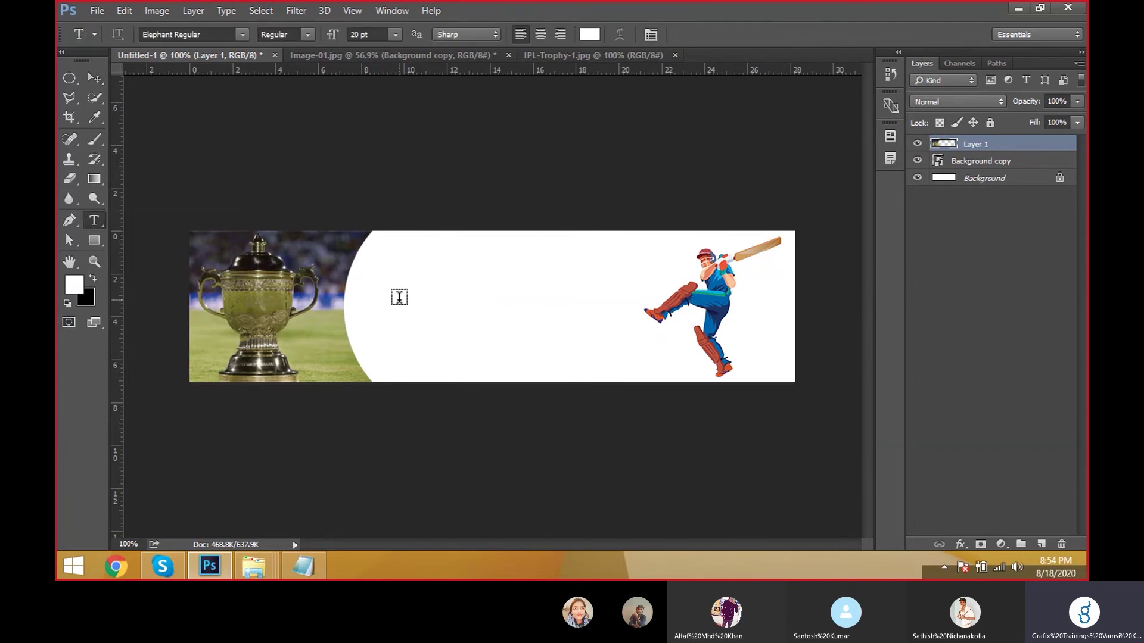
{"action": "left_click", "coordinate": [400, 302]}
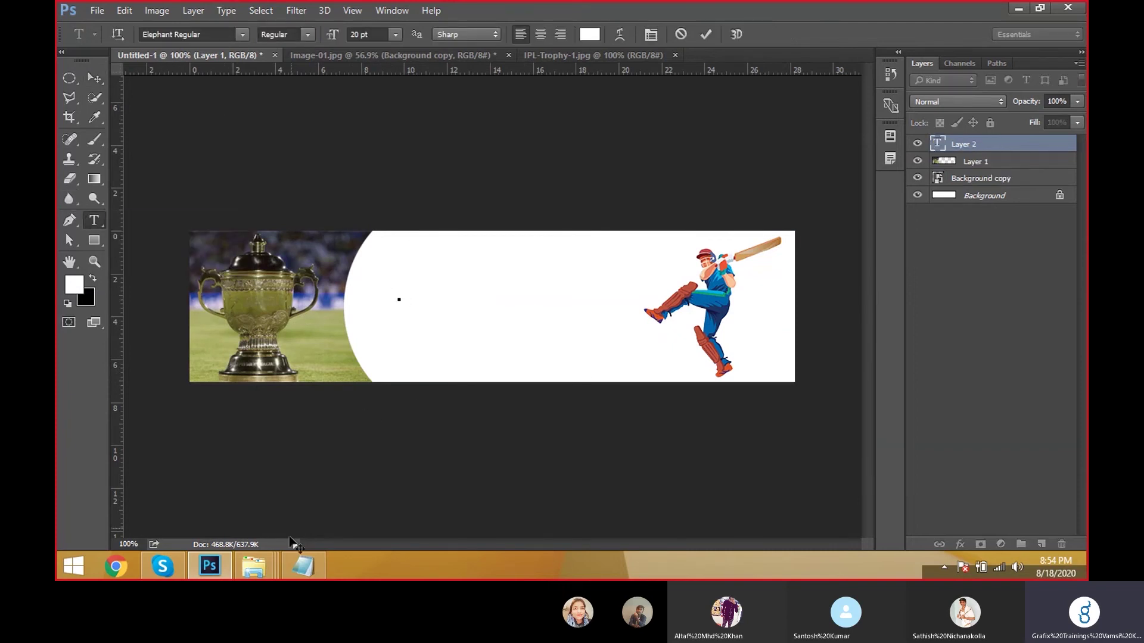
{"action": "left_click", "coordinate": [303, 573]}
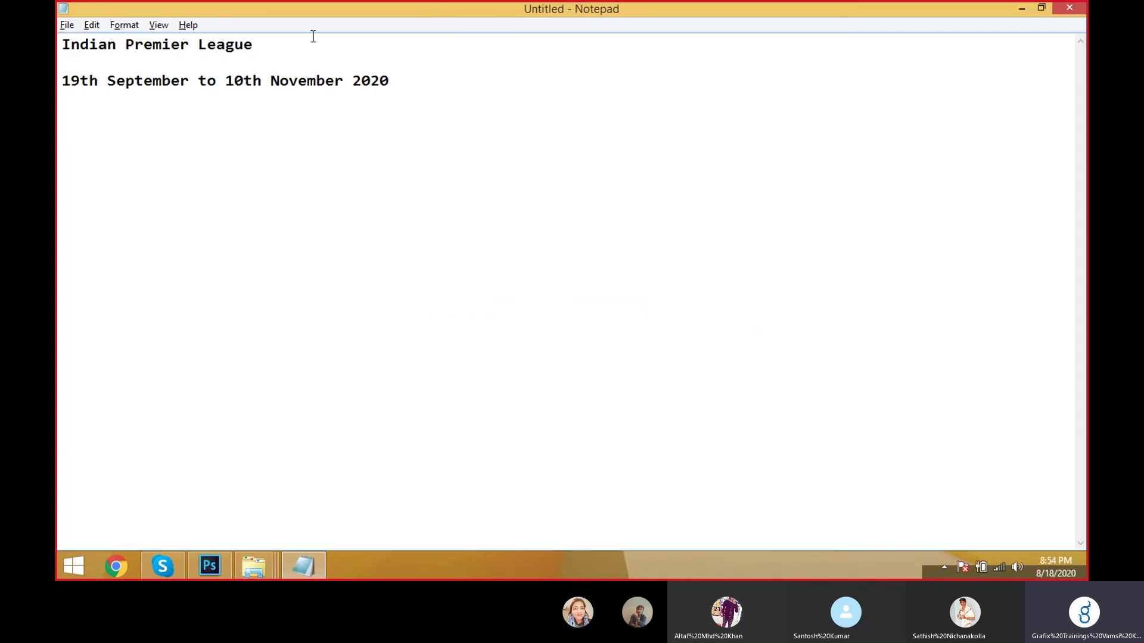
{"action": "left_click_drag", "start_coordinate": [254, 44], "coordinate": [62, 44]}
{"action": "right_click", "coordinate": [113, 45]}
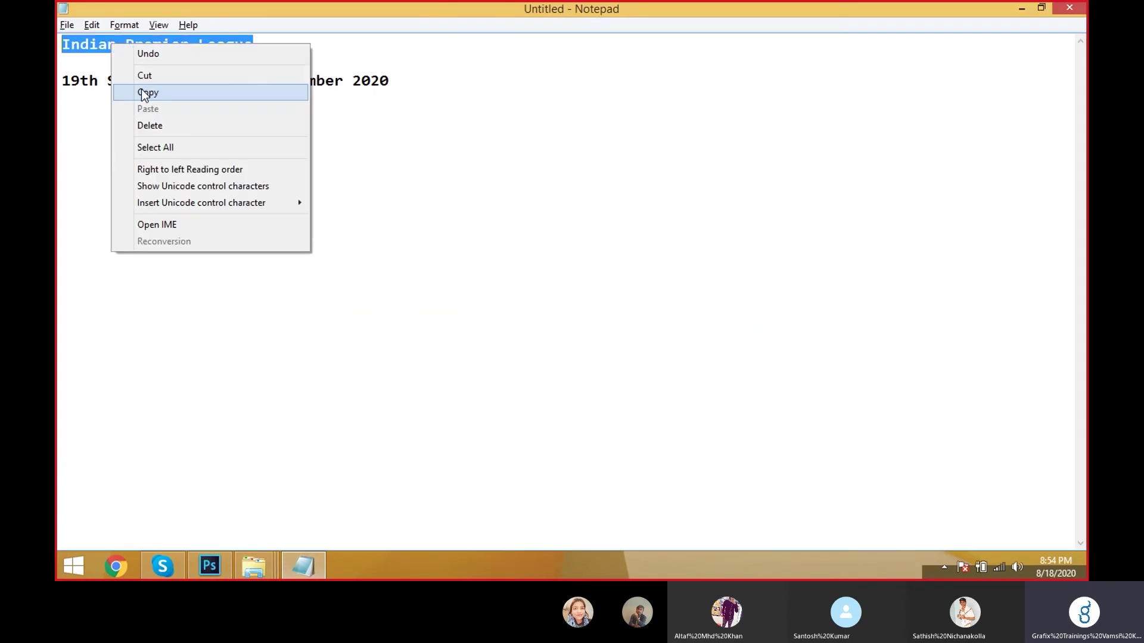
{"action": "left_click", "coordinate": [146, 90]}
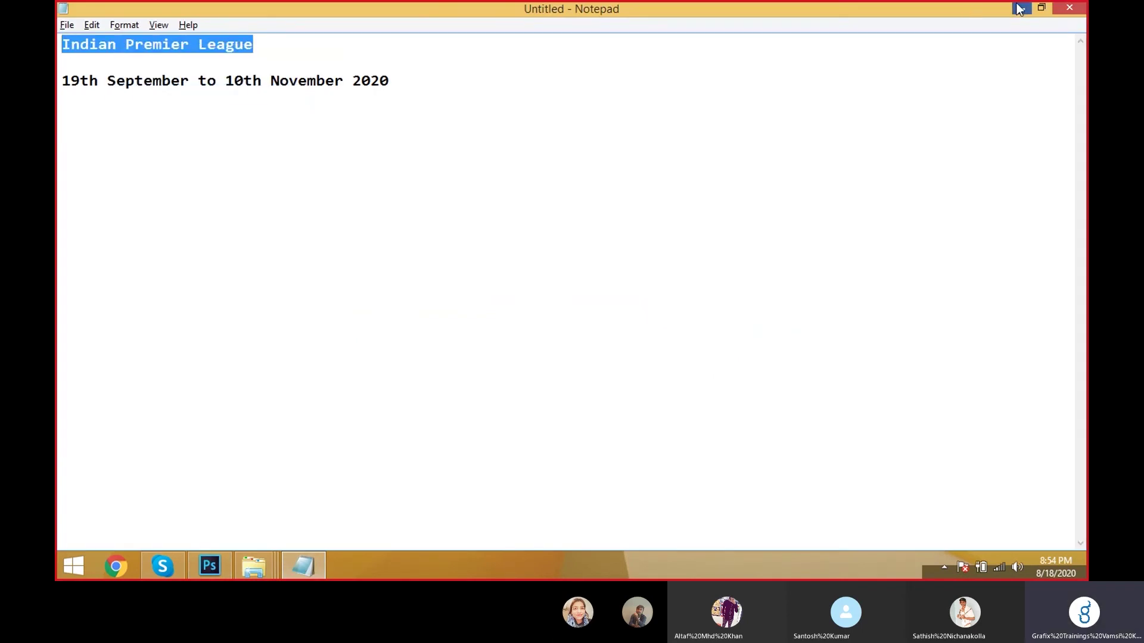
Step: Switch back to Photoshop, paste the heading into the text line and position it between the trophy and the batsman
{"action": "left_click", "coordinate": [1020, 8]}
{"action": "key", "text": "ctrl+v"}
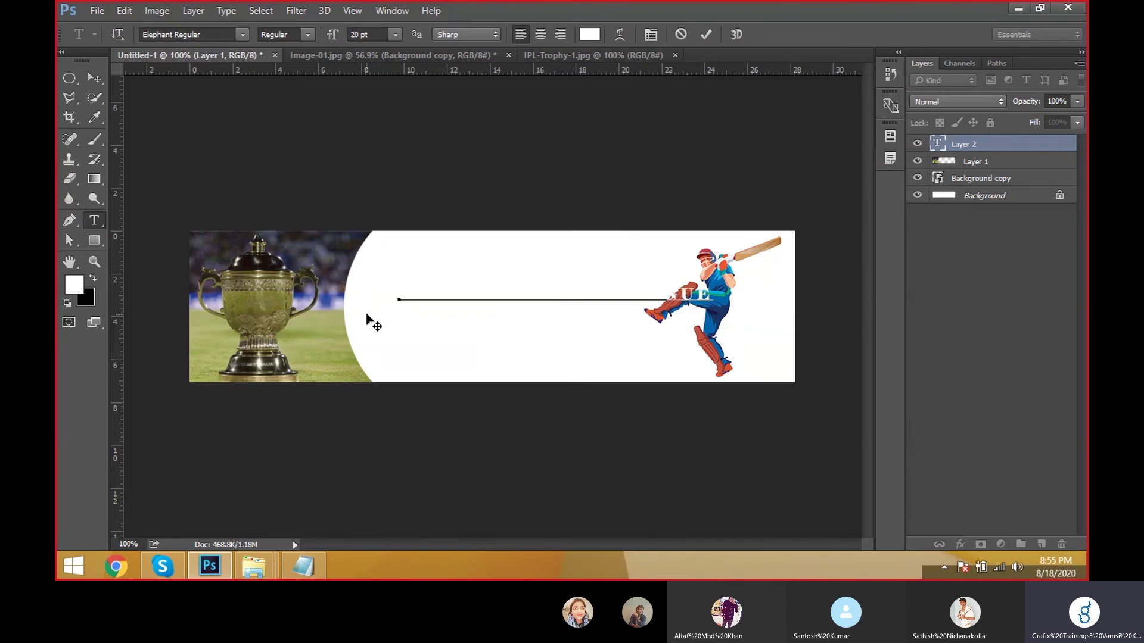
{"action": "left_click", "coordinate": [102, 86]}
{"action": "left_click_drag", "start_coordinate": [685, 332], "coordinate": [554, 335]}
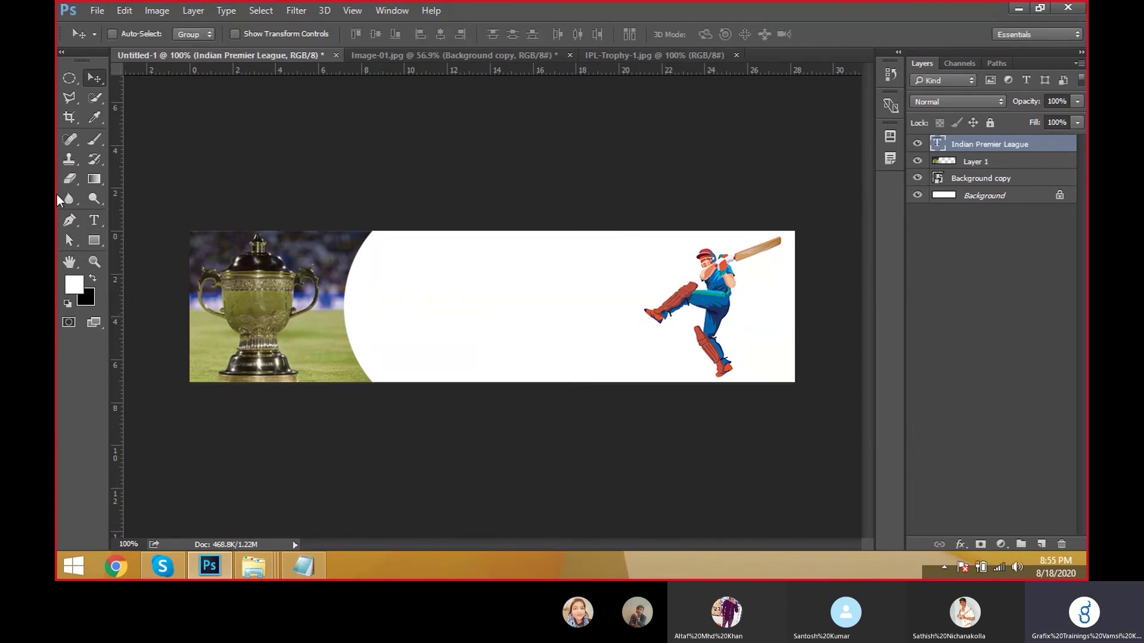
Step: Set the foreground color to dark red and fill the "Indian Premier League" text with it
{"action": "left_click", "coordinate": [74, 285]}
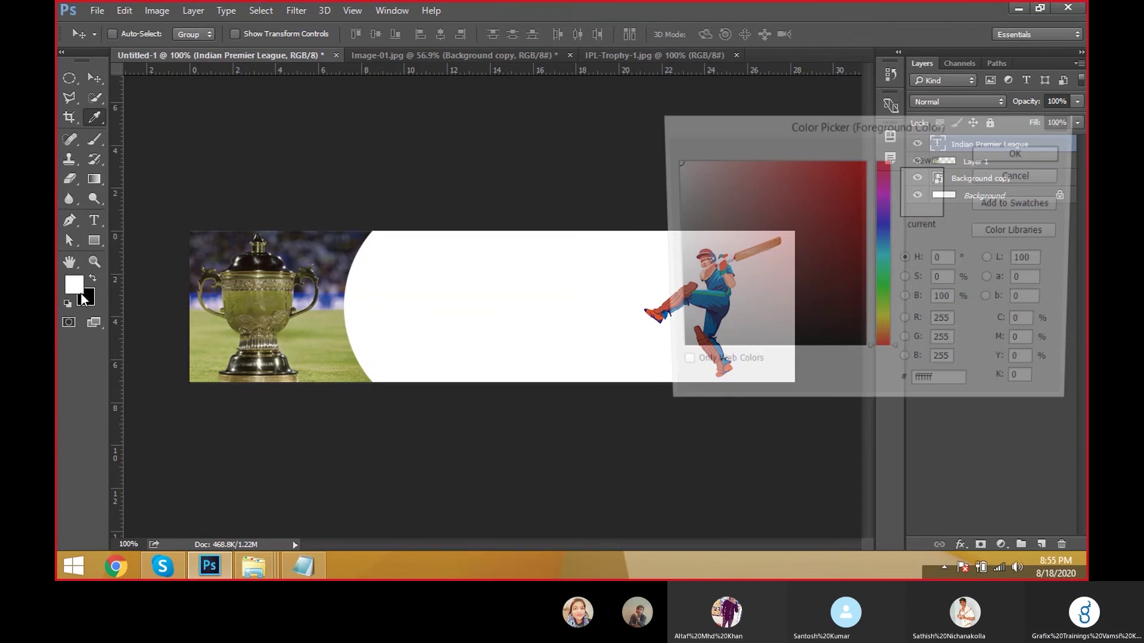
{"action": "left_click", "coordinate": [864, 235]}
{"action": "left_click", "coordinate": [1014, 155]}
{"action": "key", "text": "alt+BackSpace"}
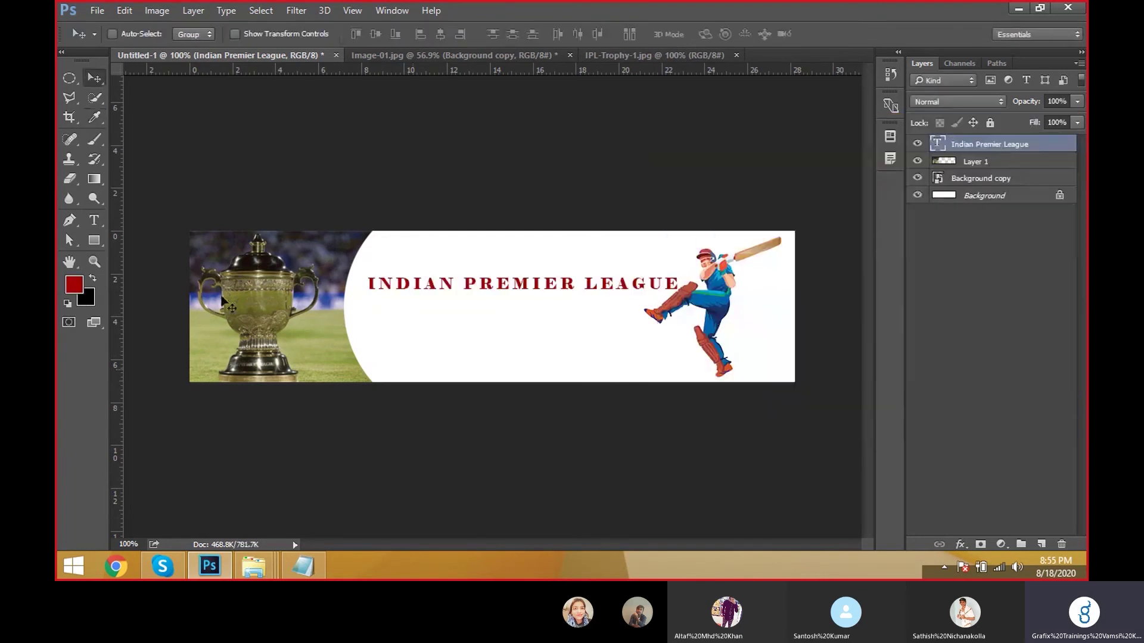
Step: Change the heading's font to Roboto Condensed Bold
{"action": "key", "text": "t"}
{"action": "left_click", "coordinate": [222, 36]}
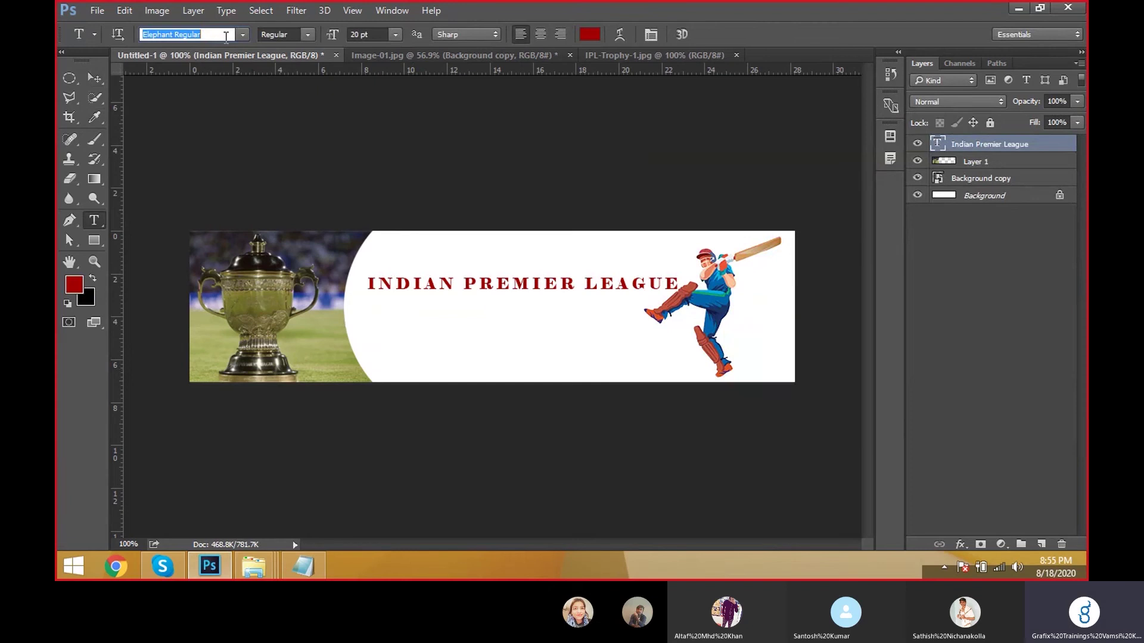
{"action": "type", "text": "robo"}
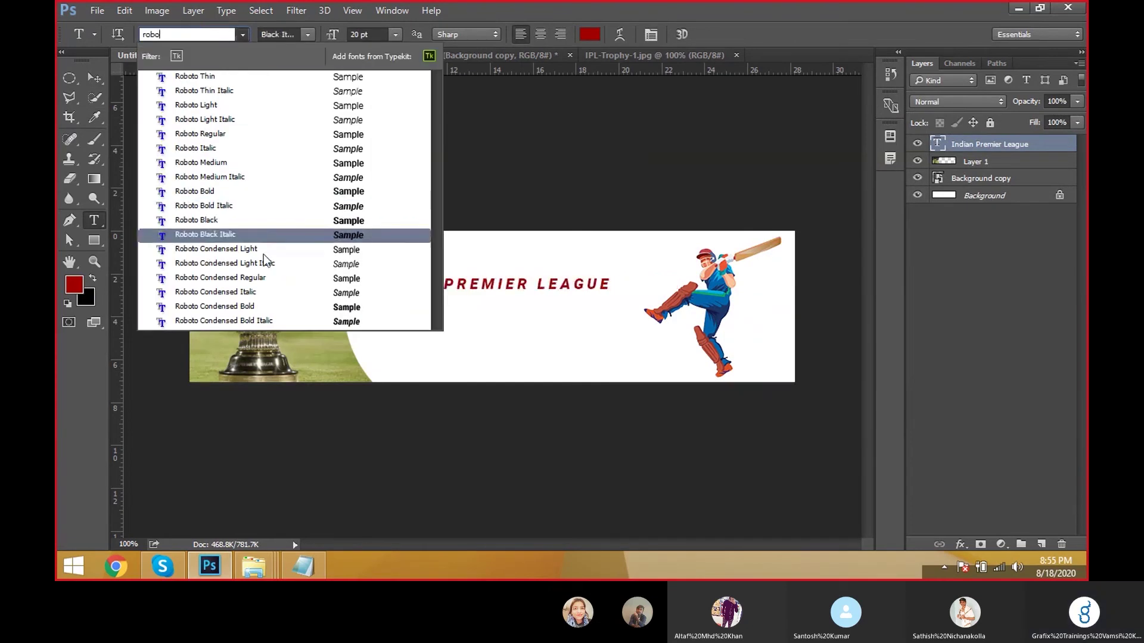
{"action": "left_click", "coordinate": [280, 305]}
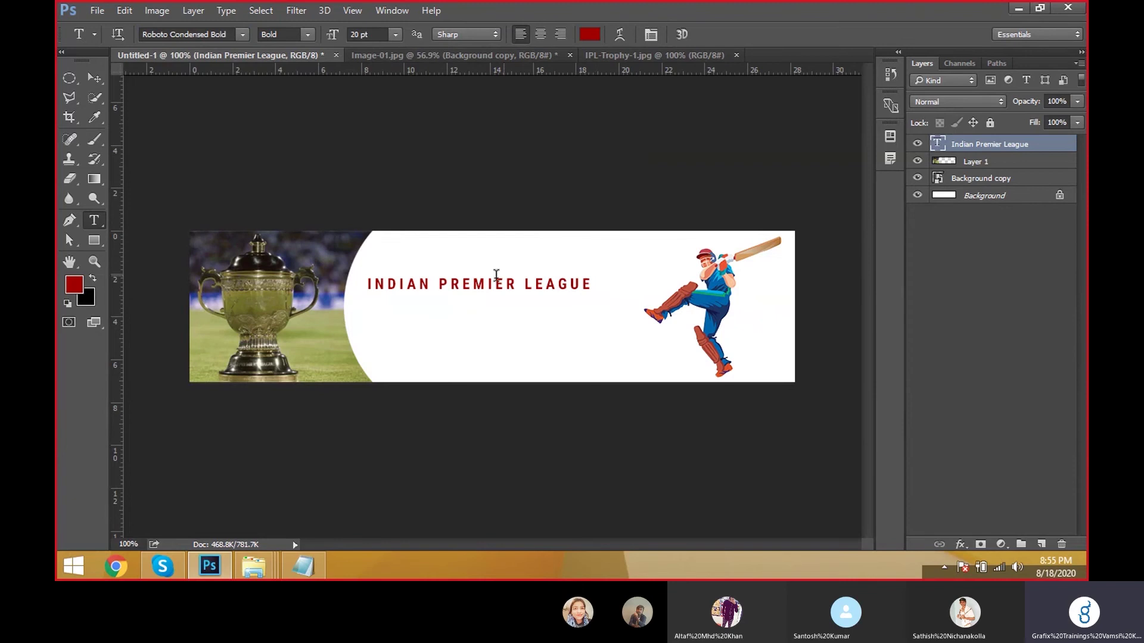
Step: Set the tracking of the "Indian Premier League" heading to 0
{"action": "left_click_drag", "start_coordinate": [368, 284], "coordinate": [596, 286]}
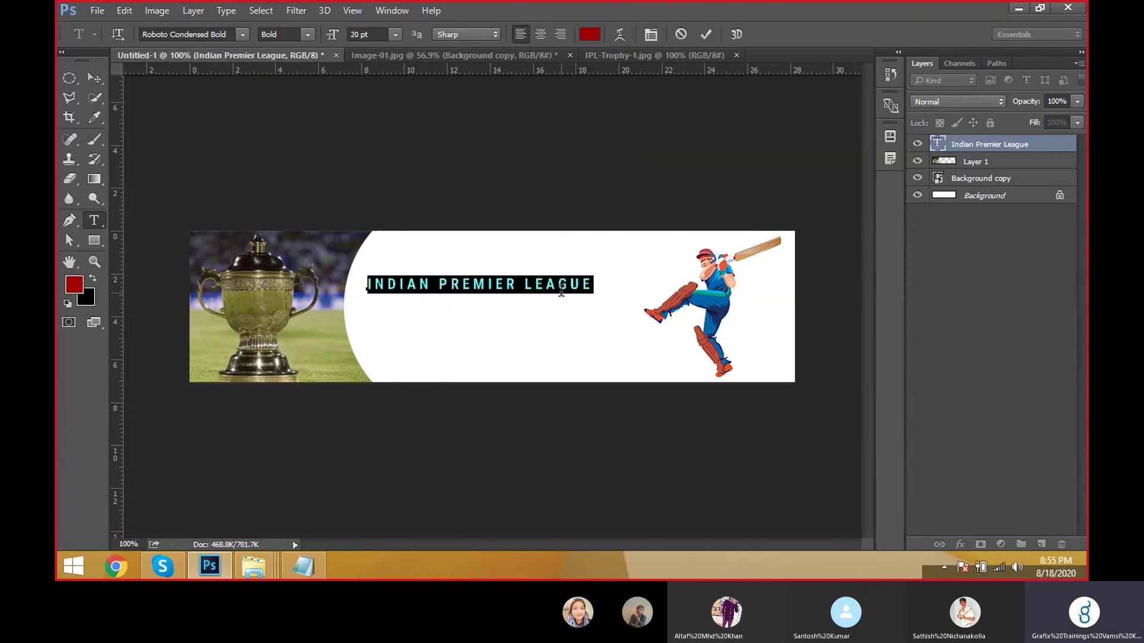
{"action": "left_click", "coordinate": [651, 35]}
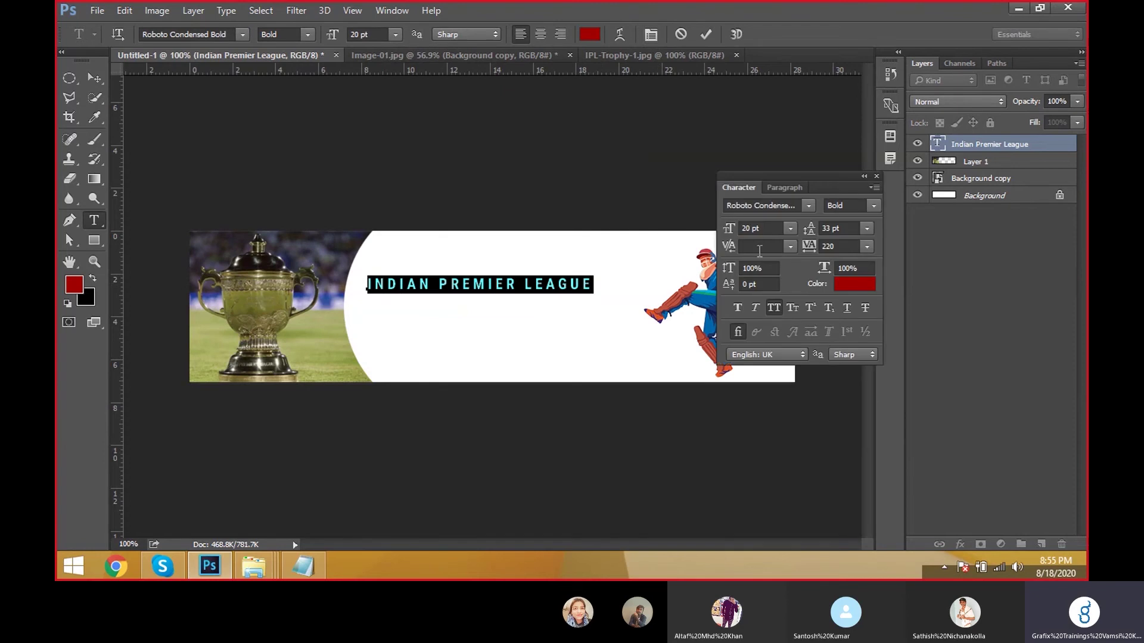
{"action": "left_click", "coordinate": [850, 247]}
{"action": "type", "text": "0"}
{"action": "key", "text": "Return"}
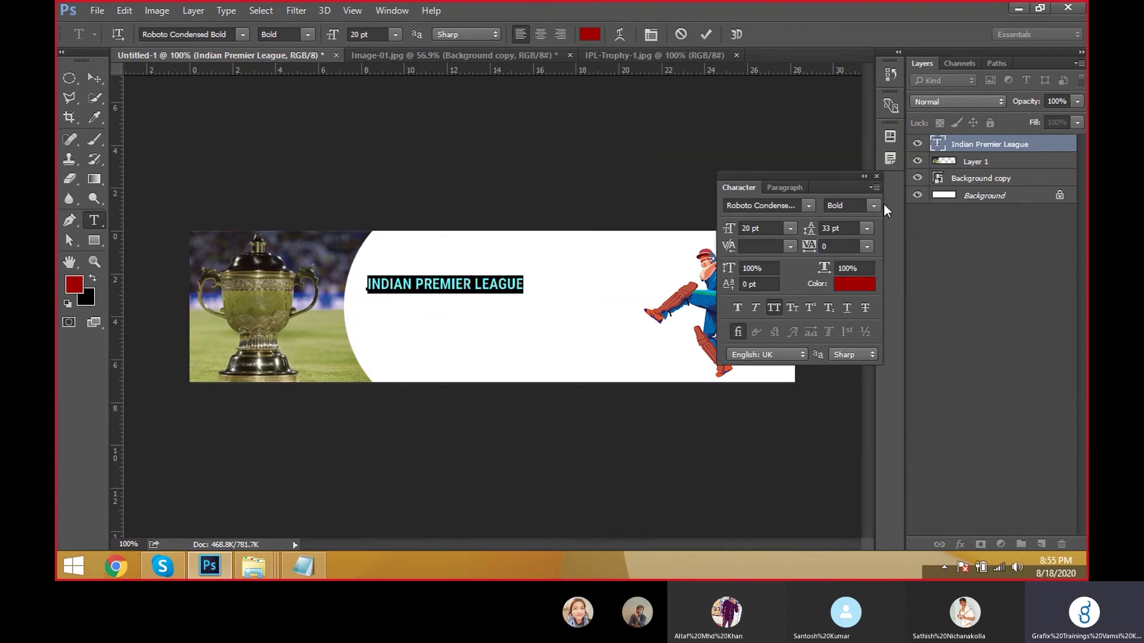
Step: Set the heading's font size to 35 pt, commit the text and close the character settings
{"action": "left_click_drag", "start_coordinate": [838, 184], "coordinate": [841, 152]}
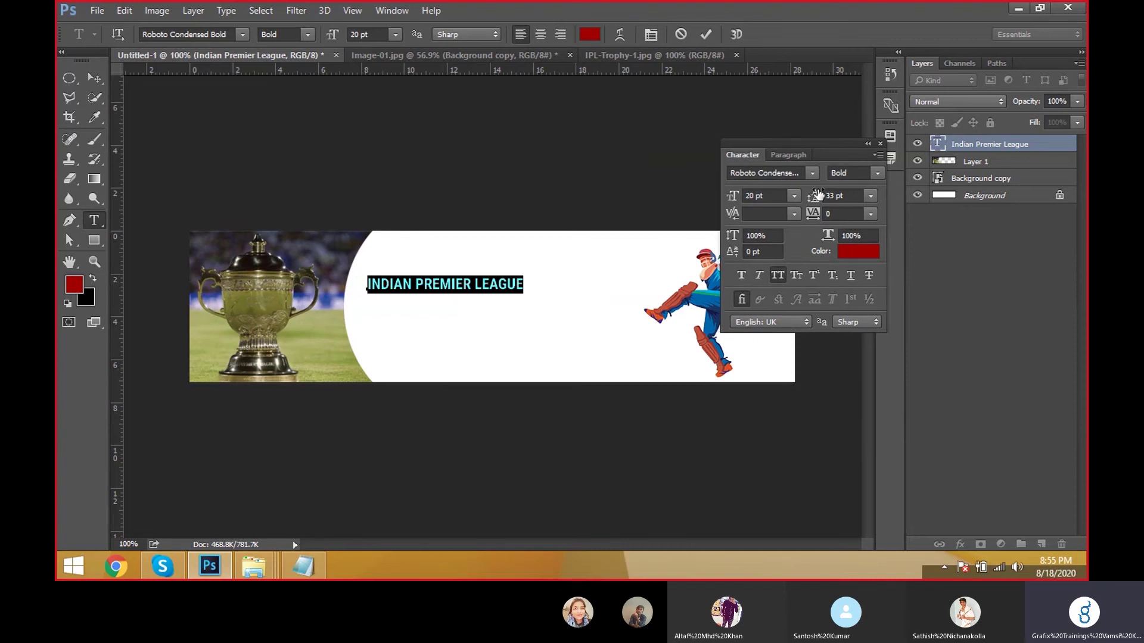
{"action": "left_click", "coordinate": [764, 196]}
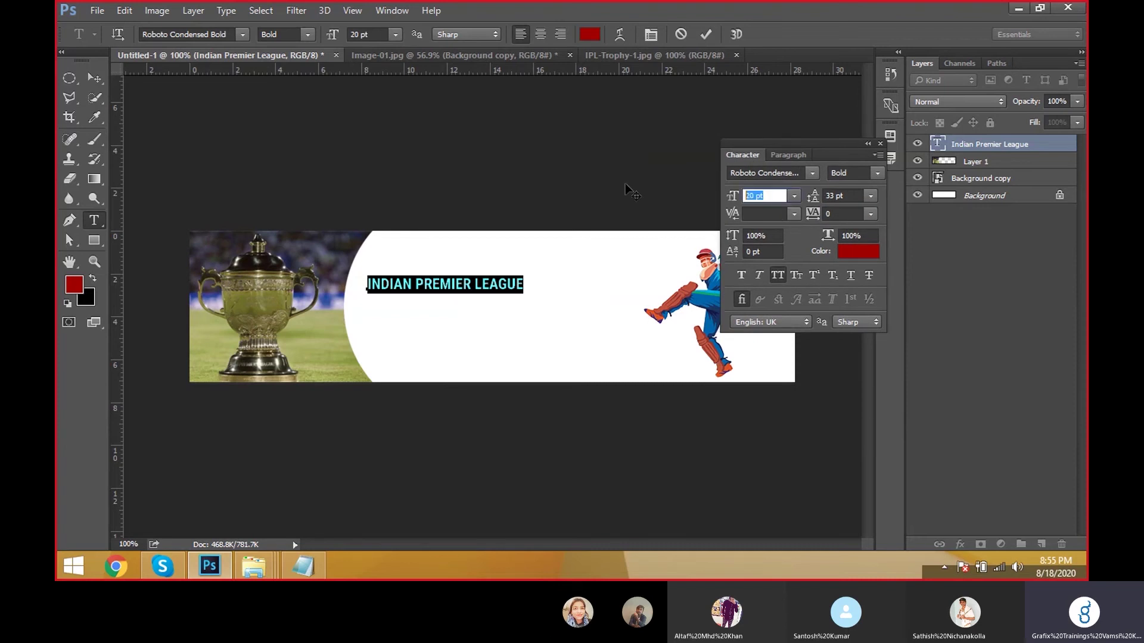
{"action": "type", "text": "35"}
{"action": "key", "text": "Return"}
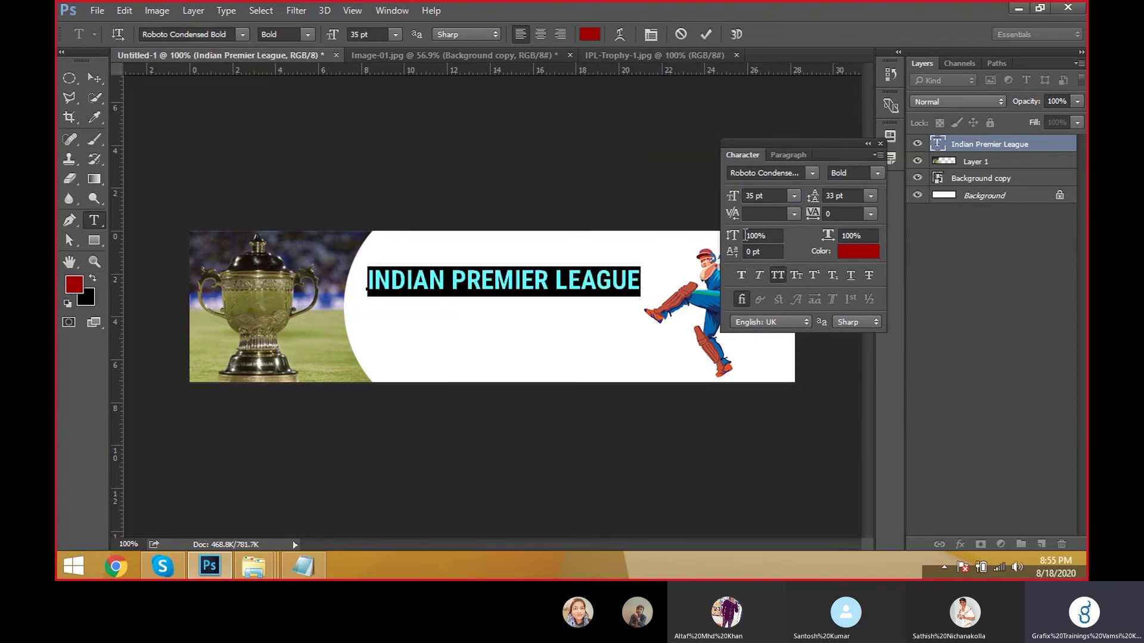
{"action": "key", "text": "Return"}
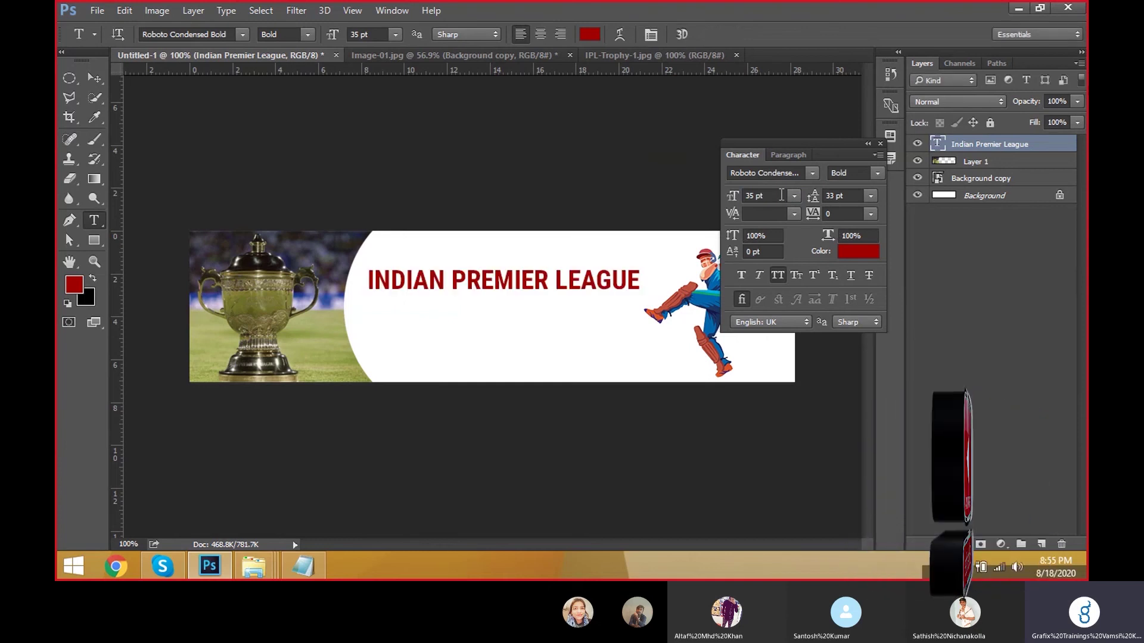
{"action": "left_click_drag", "start_coordinate": [822, 145], "coordinate": [796, 106]}
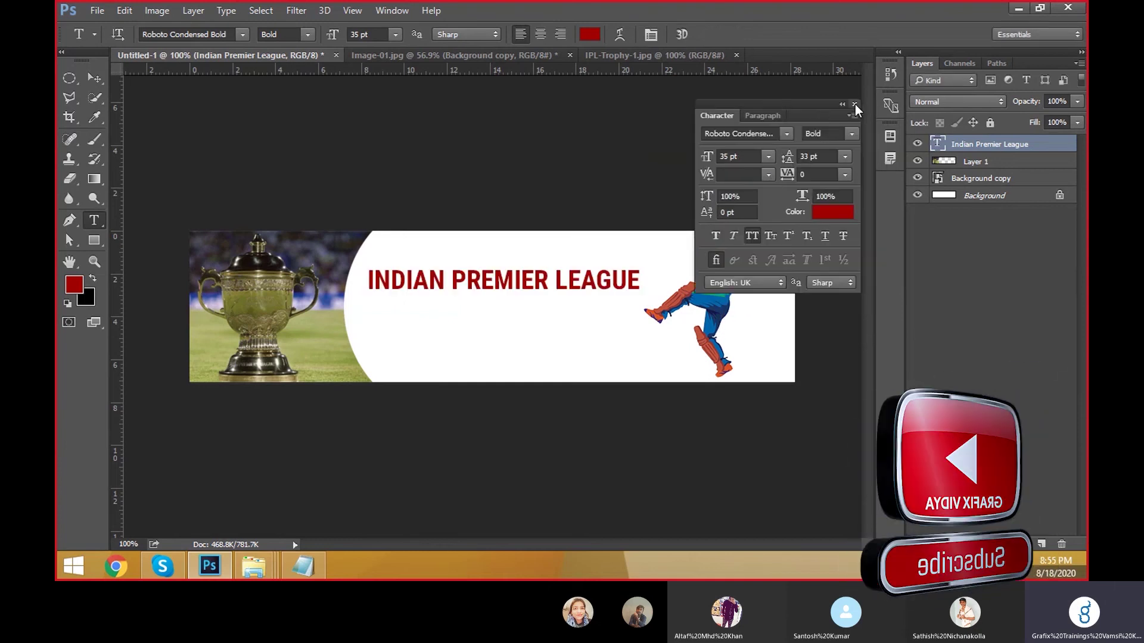
{"action": "left_click", "coordinate": [855, 106]}
Step: Move the heading higher in the banner's white area and try placing a copy of it below
{"action": "left_click", "coordinate": [95, 78]}
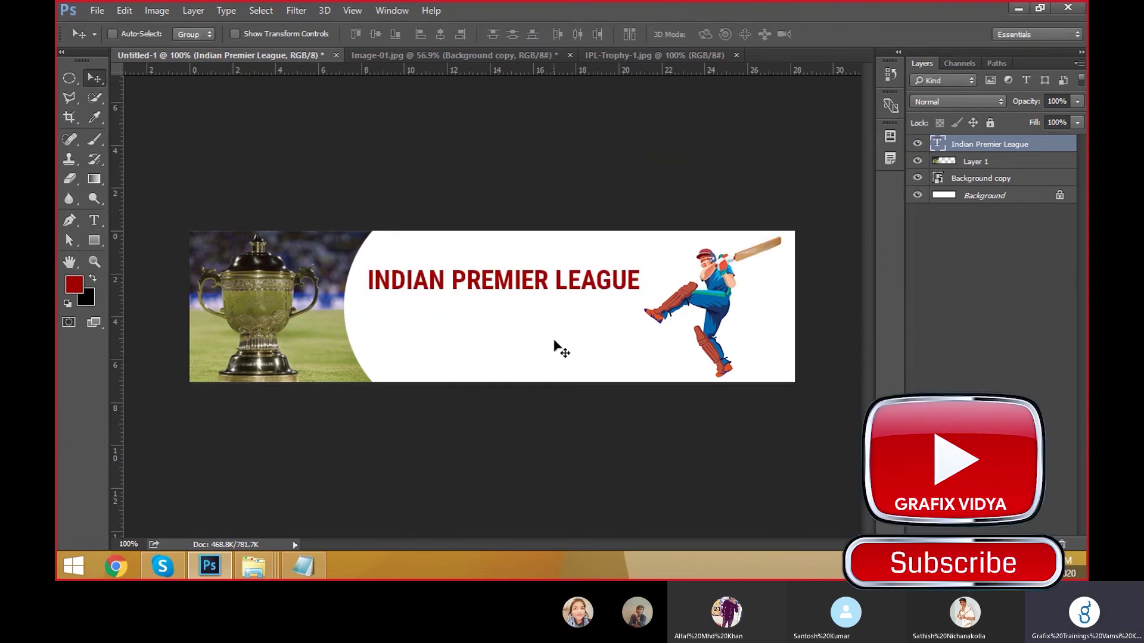
{"action": "left_click_drag", "start_coordinate": [554, 345], "coordinate": [562, 332]}
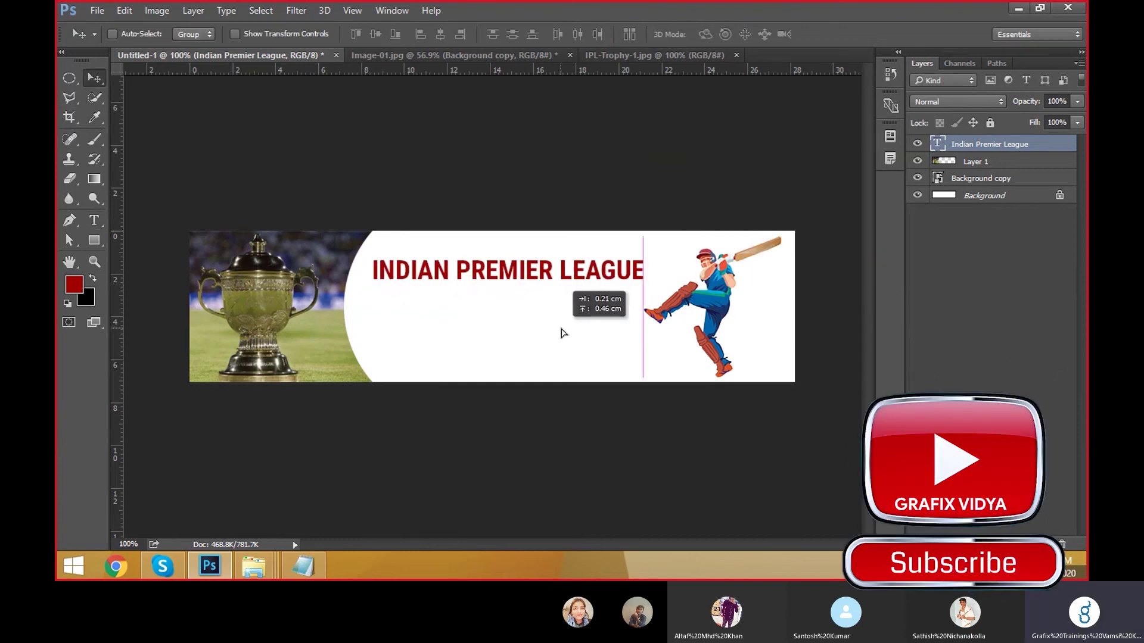
{"action": "left_click", "coordinate": [94, 220]}
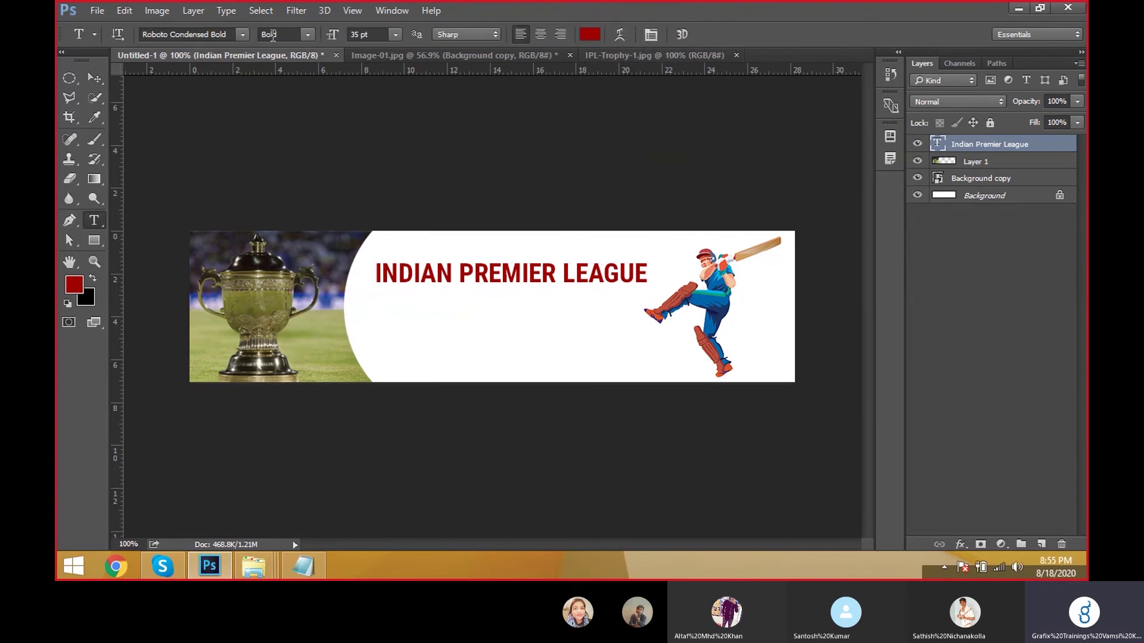
{"action": "left_click", "coordinate": [652, 36]}
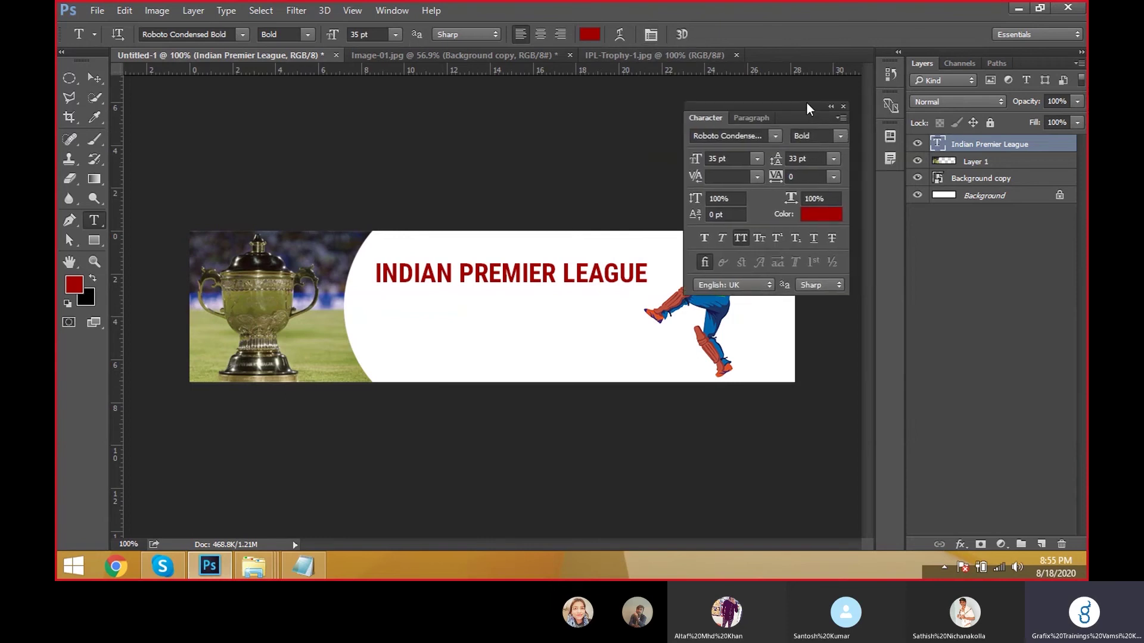
{"action": "left_click", "coordinate": [854, 104]}
{"action": "key", "text": "v"}
{"action": "left_click_drag", "start_coordinate": [633, 310], "coordinate": [606, 323]}
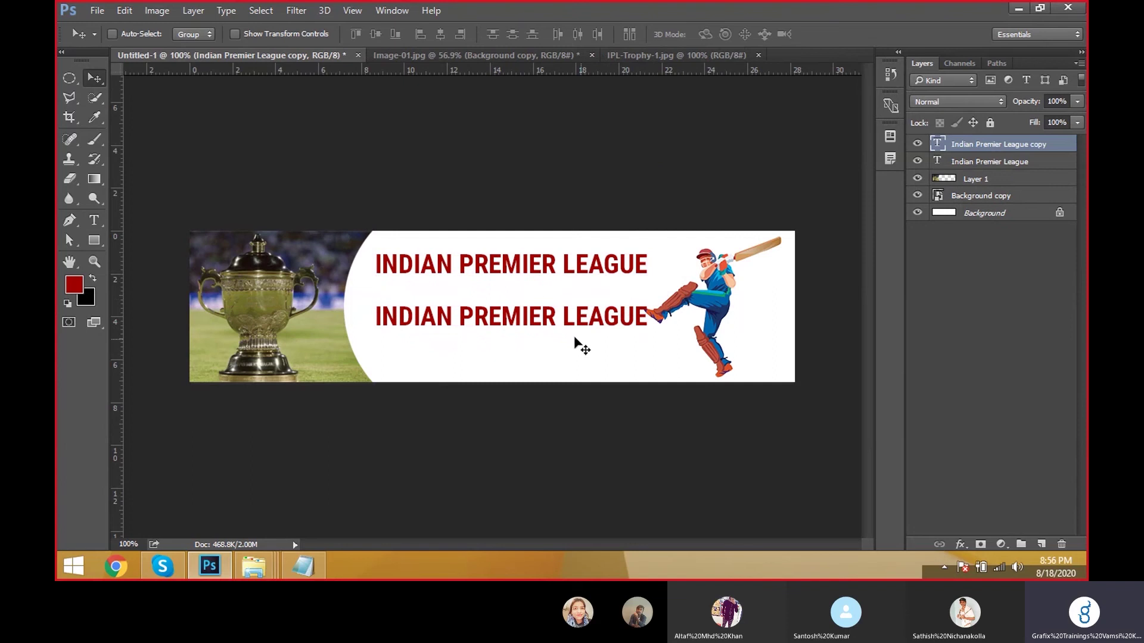
Step: Undo the trial copy, duplicate the heading layer and place the duplicate just below the original heading
{"action": "key", "text": "ctrl+z"}
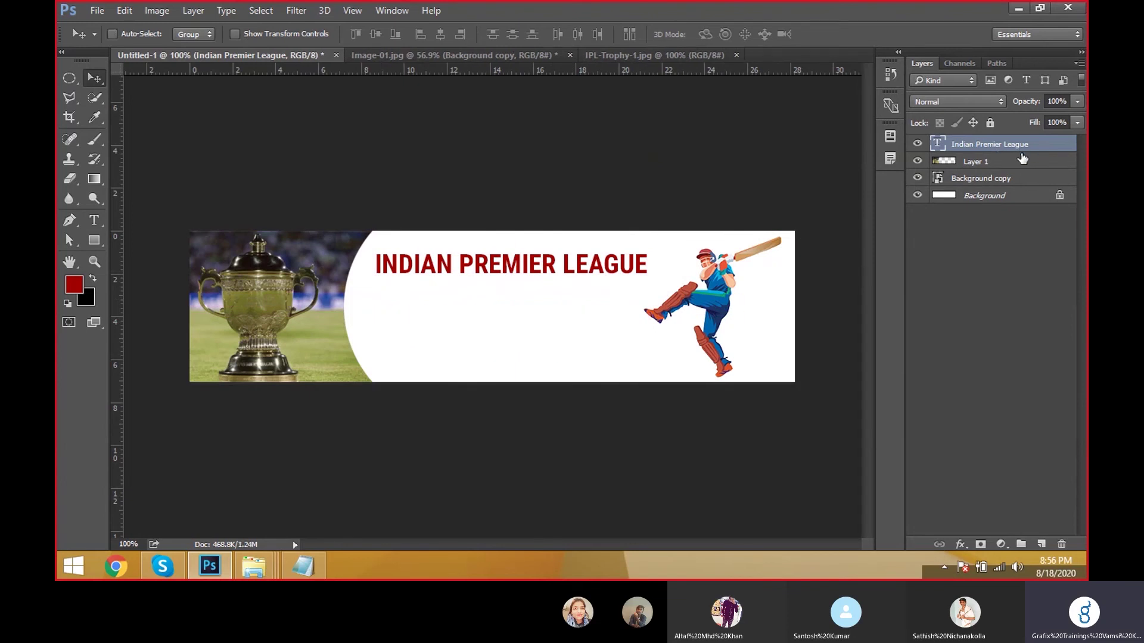
{"action": "key", "text": "ctrl+j"}
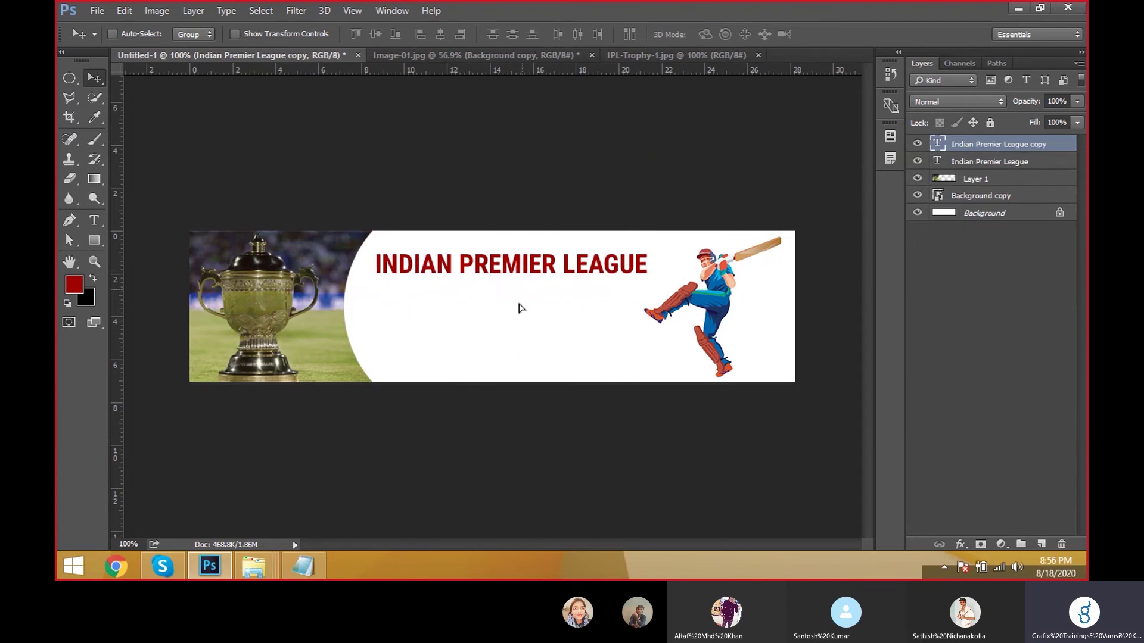
{"action": "left_click_drag", "start_coordinate": [518, 309], "coordinate": [566, 325]}
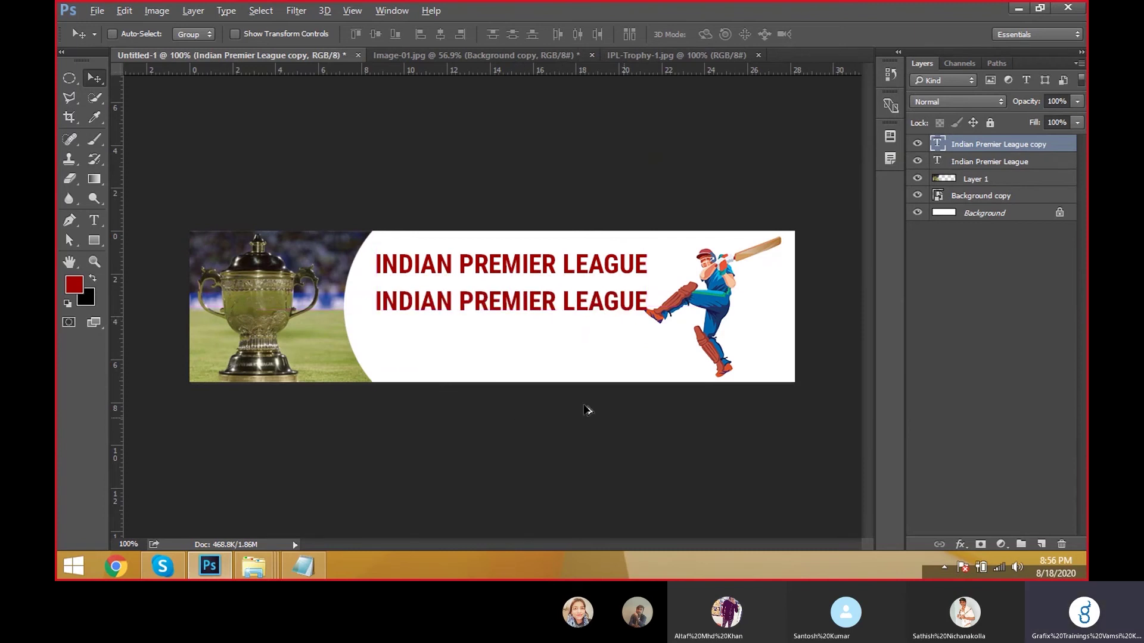
Step: Replace the duplicate heading's text in Photoshop with "19th September to 10th November 2020" copied from the Notepad file
{"action": "left_click", "coordinate": [302, 567]}
{"action": "key", "text": "ctrl+c"}
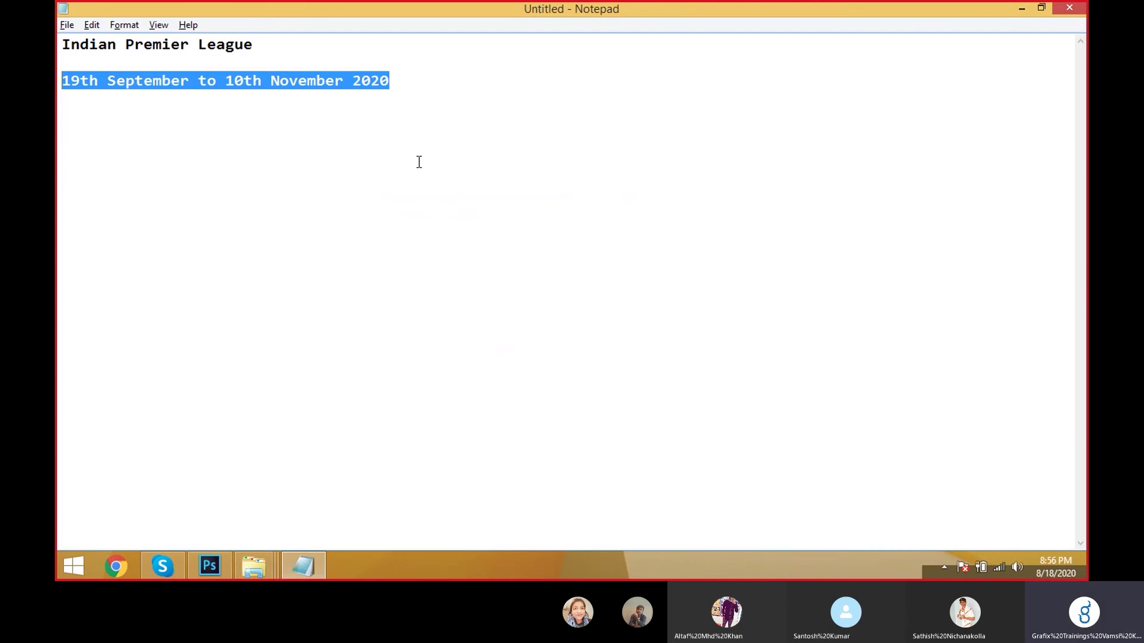
{"action": "key", "text": "alt+Tab"}
{"action": "left_click", "coordinate": [576, 306]}
{"action": "left_click_drag", "start_coordinate": [656, 301], "coordinate": [332, 268]}
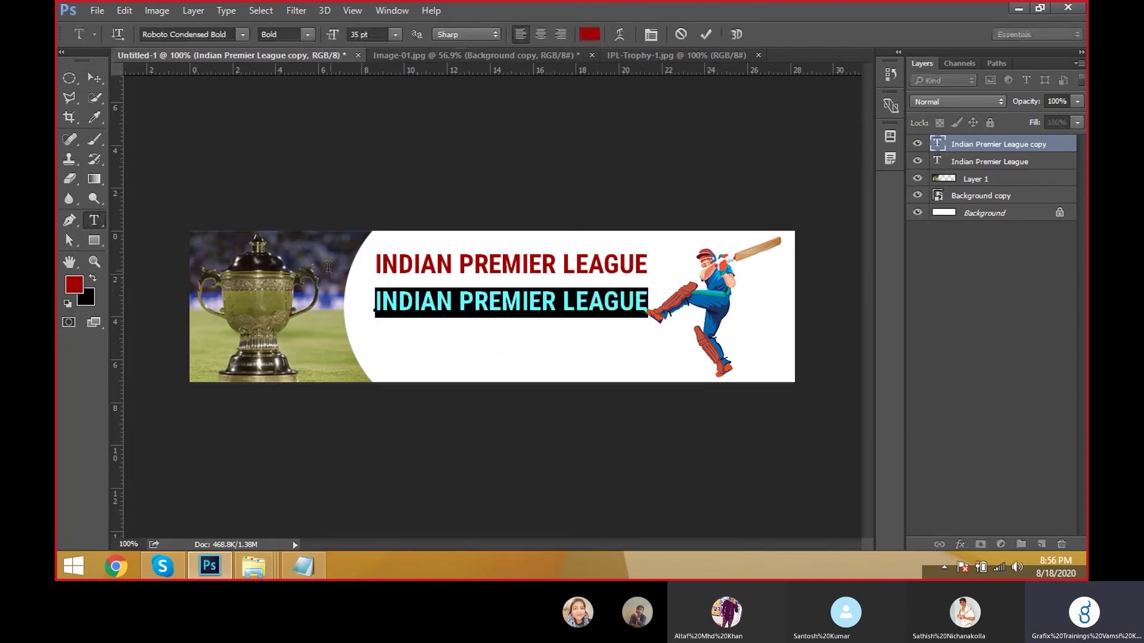
{"action": "key", "text": "ctrl+v"}
{"action": "left_click", "coordinate": [93, 81]}
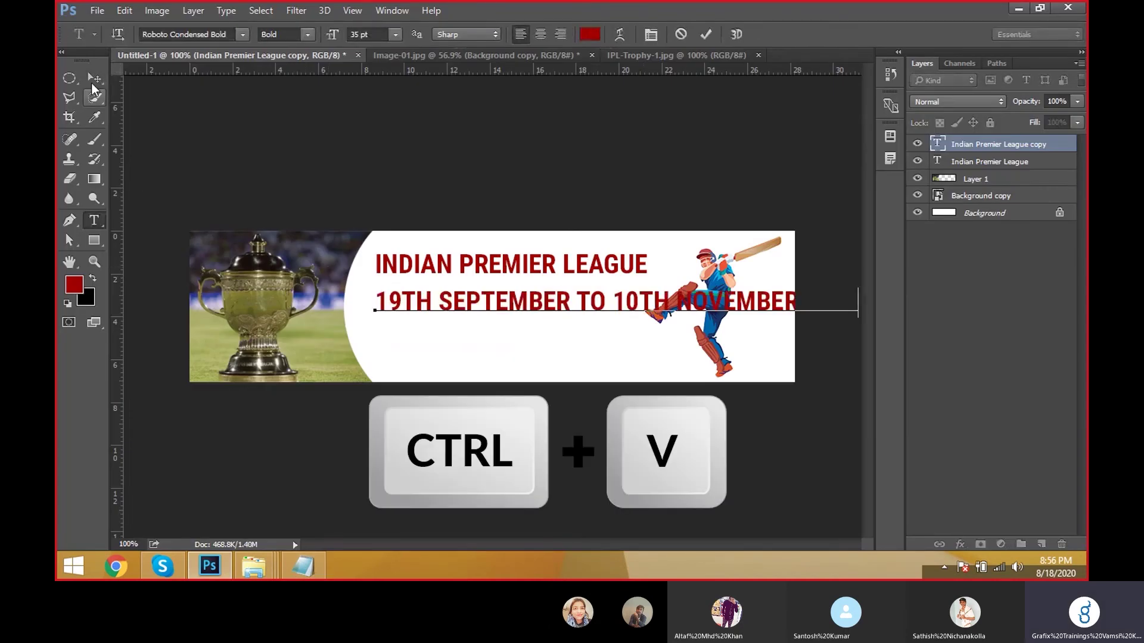
{"action": "scroll", "coordinate": [736, 345], "scroll_direction": "down", "scroll_amount": 2}
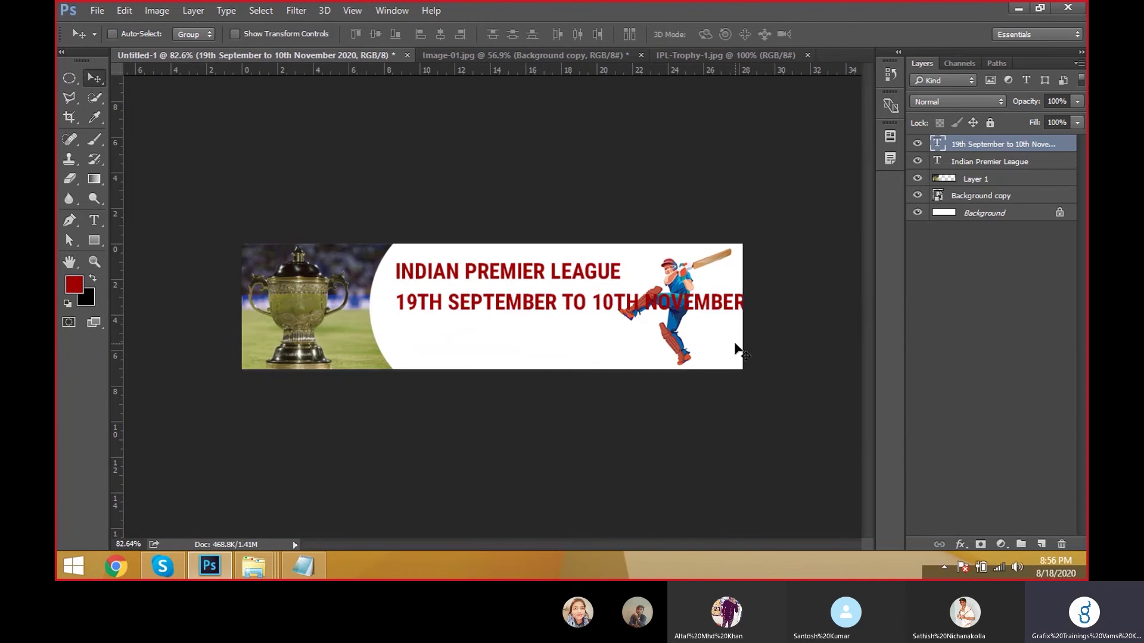
{"action": "key", "text": "ctrl+t"}
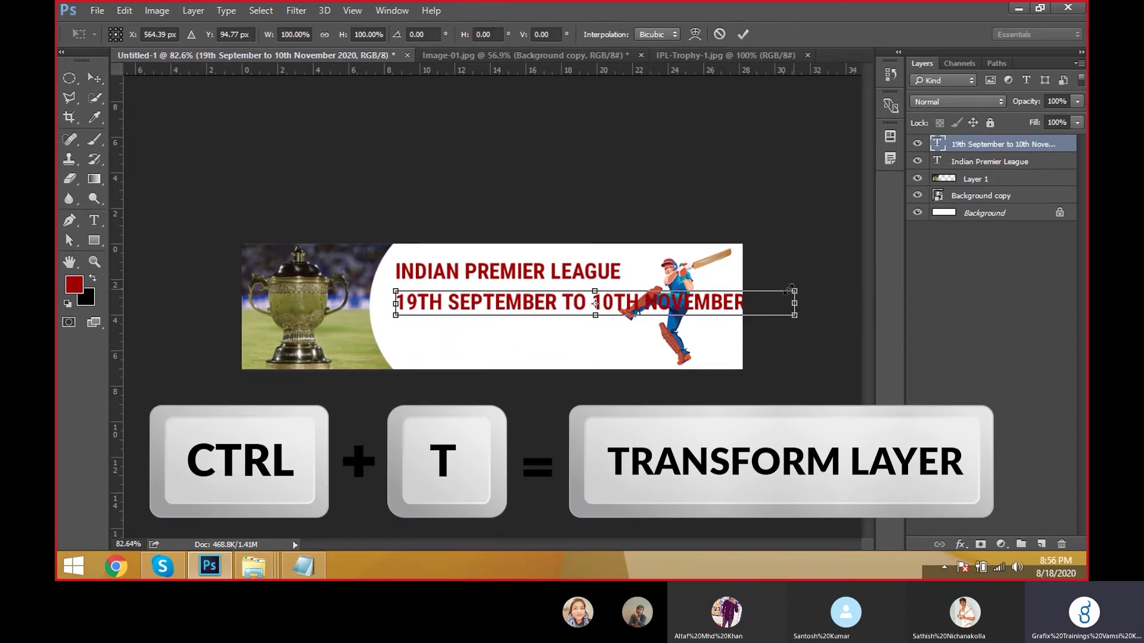
{"action": "left_click_drag", "start_coordinate": [791, 291], "coordinate": [664, 275]}
{"action": "key", "text": "Escape"}
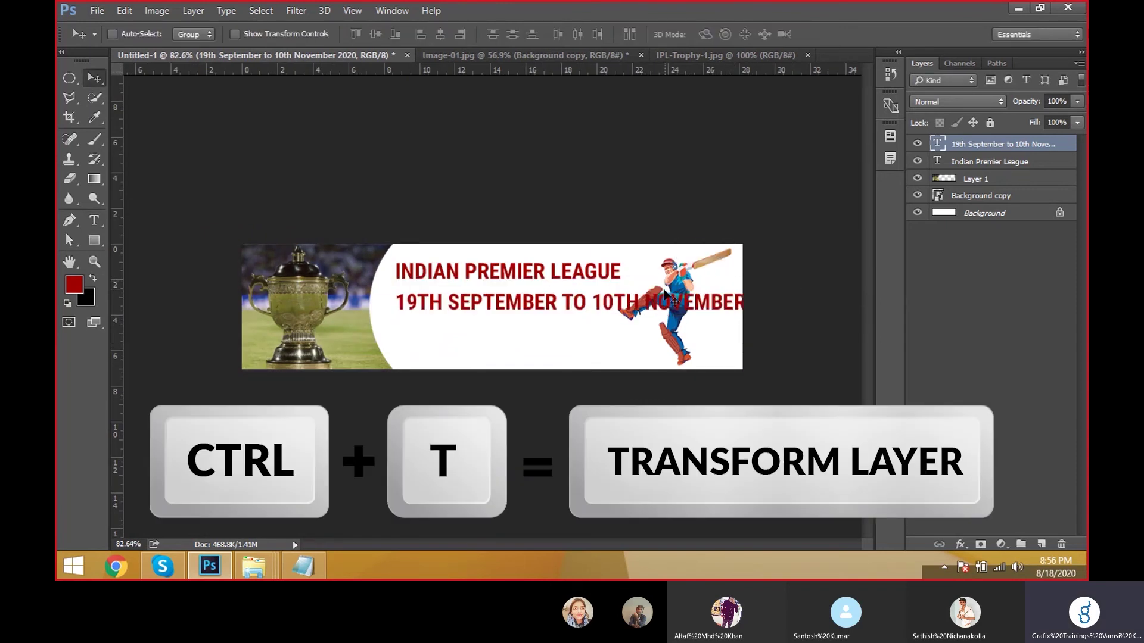
{"action": "key", "text": "ctrl+t"}
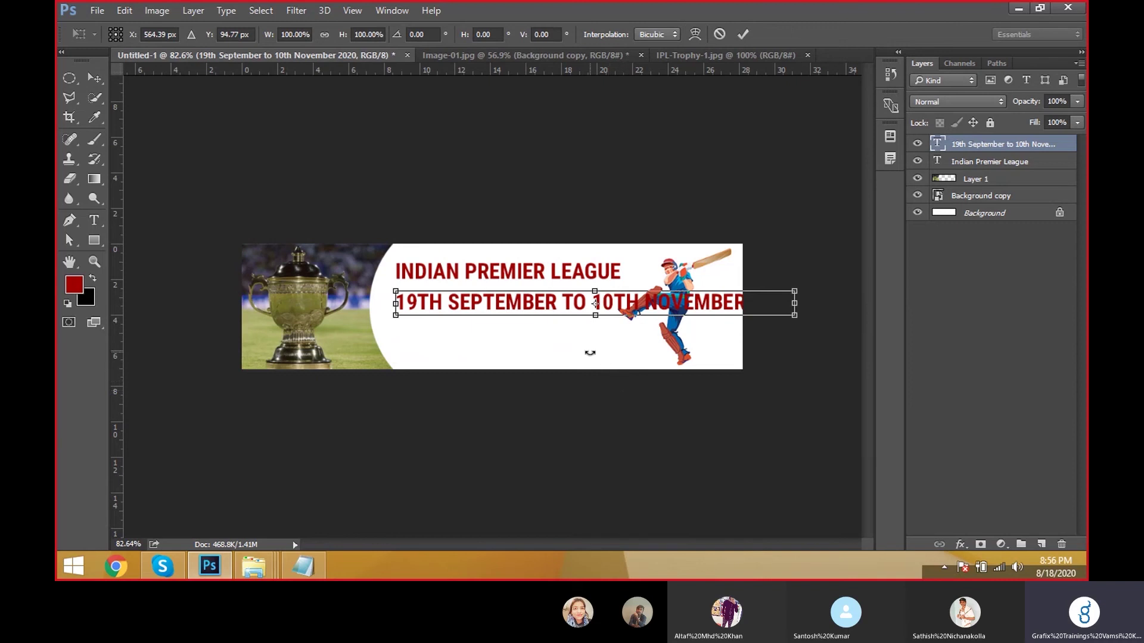
{"action": "key", "text": "Return"}
Step: Set the font size of the whole date line to 20 pt
{"action": "key", "text": "t"}
{"action": "left_click_drag", "start_coordinate": [395, 302], "coordinate": [877, 292]}
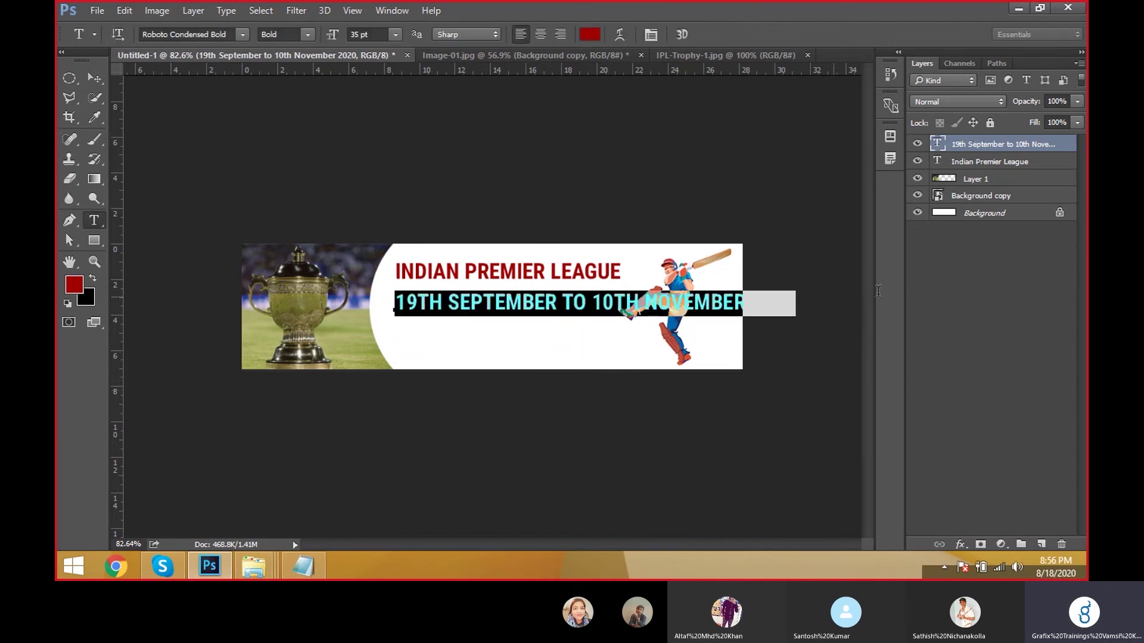
{"action": "left_click", "coordinate": [377, 37]}
{"action": "type", "text": "20"}
{"action": "key", "text": "Return"}
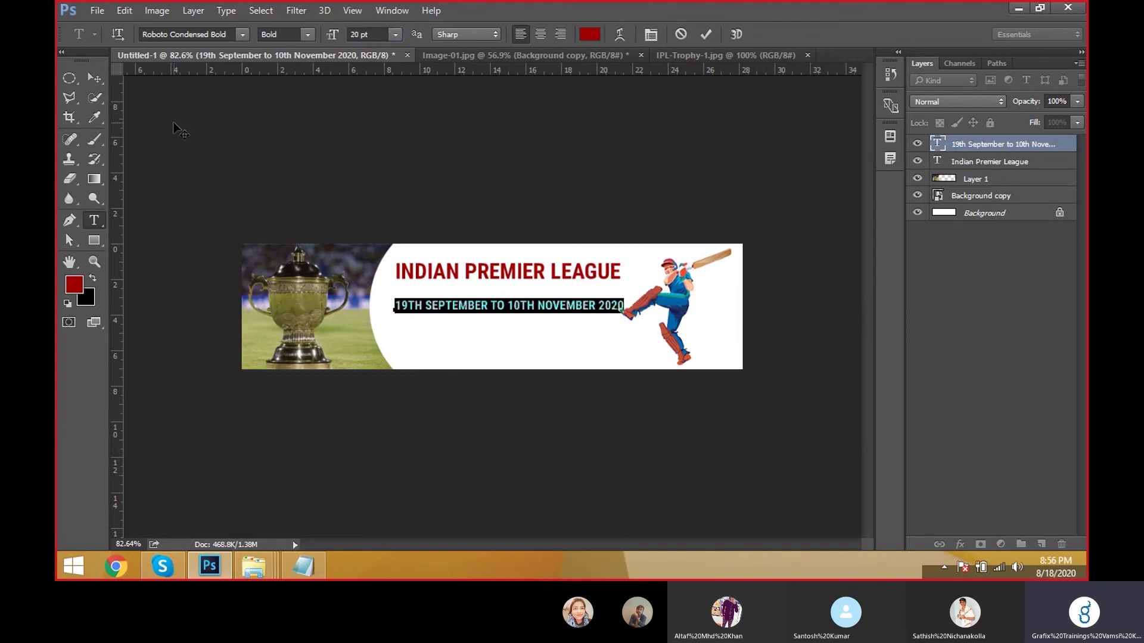
Step: Position the date line beneath the heading and shift the batsman slightly toward the banner's right edge
{"action": "left_click", "coordinate": [102, 80]}
{"action": "left_click_drag", "start_coordinate": [620, 355], "coordinate": [618, 335]}
{"action": "right_click", "coordinate": [680, 304]}
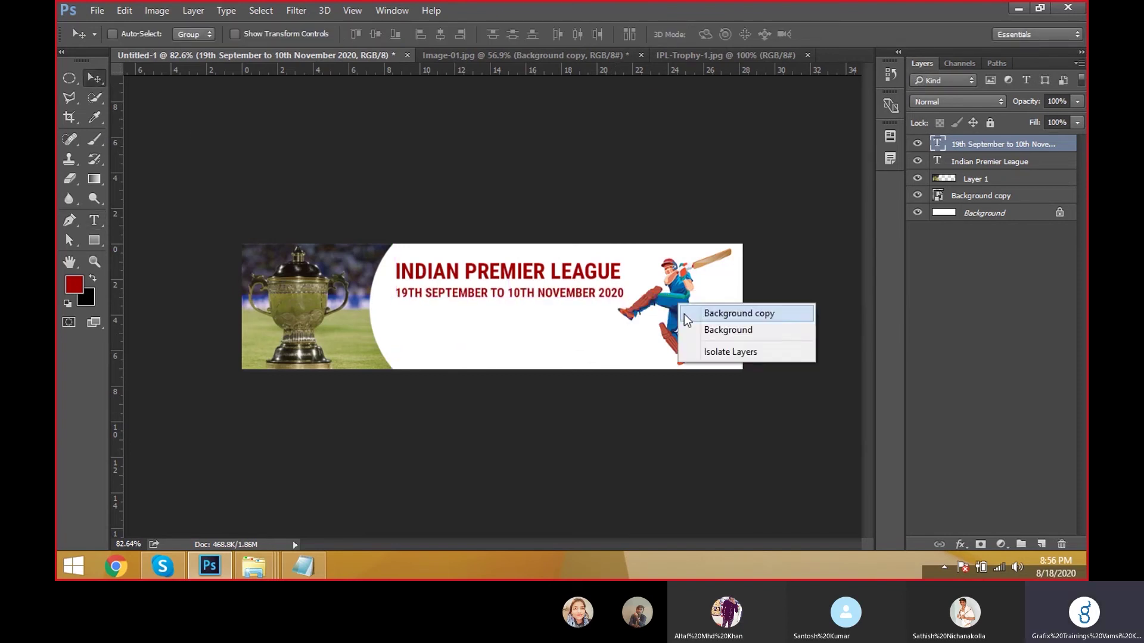
{"action": "left_click", "coordinate": [685, 314]}
{"action": "left_click_drag", "start_coordinate": [684, 313], "coordinate": [694, 314]}
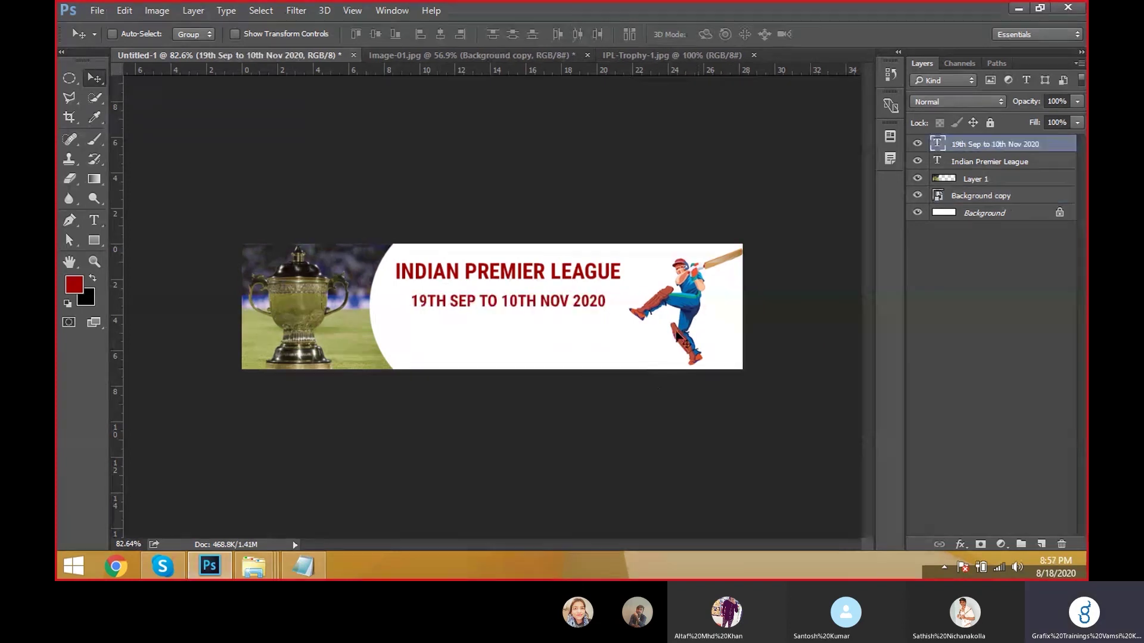
{"action": "key", "text": "shift+Left"}
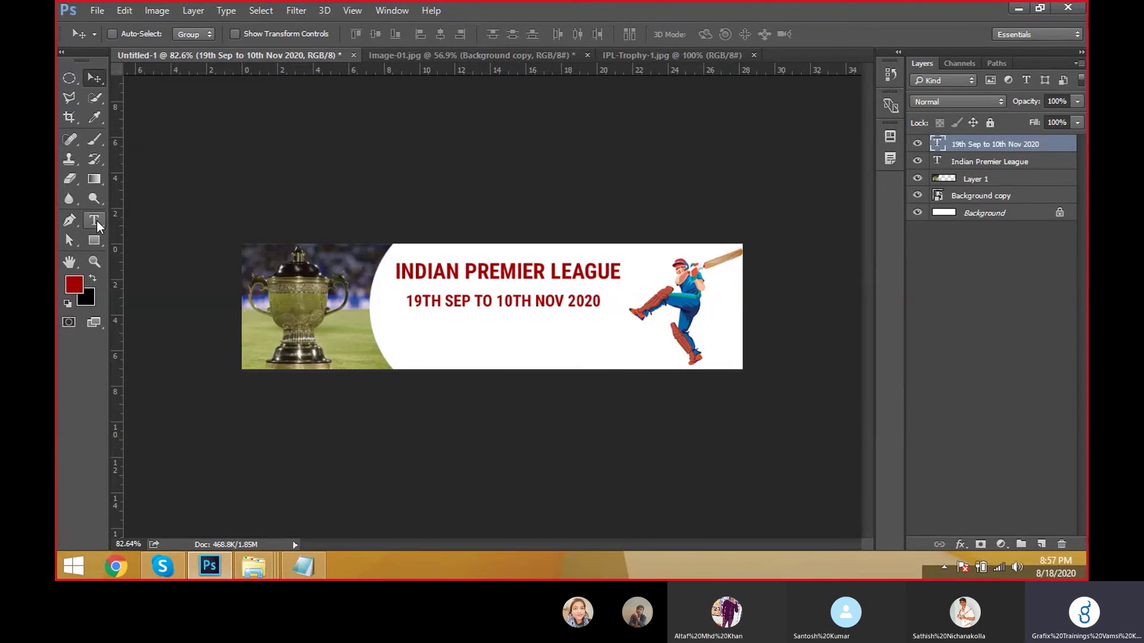
Step: Draw a dark red rounded rectangle about 289 x 59 px below the date line and set its corner radii to 50 px
{"action": "left_click", "coordinate": [95, 240]}
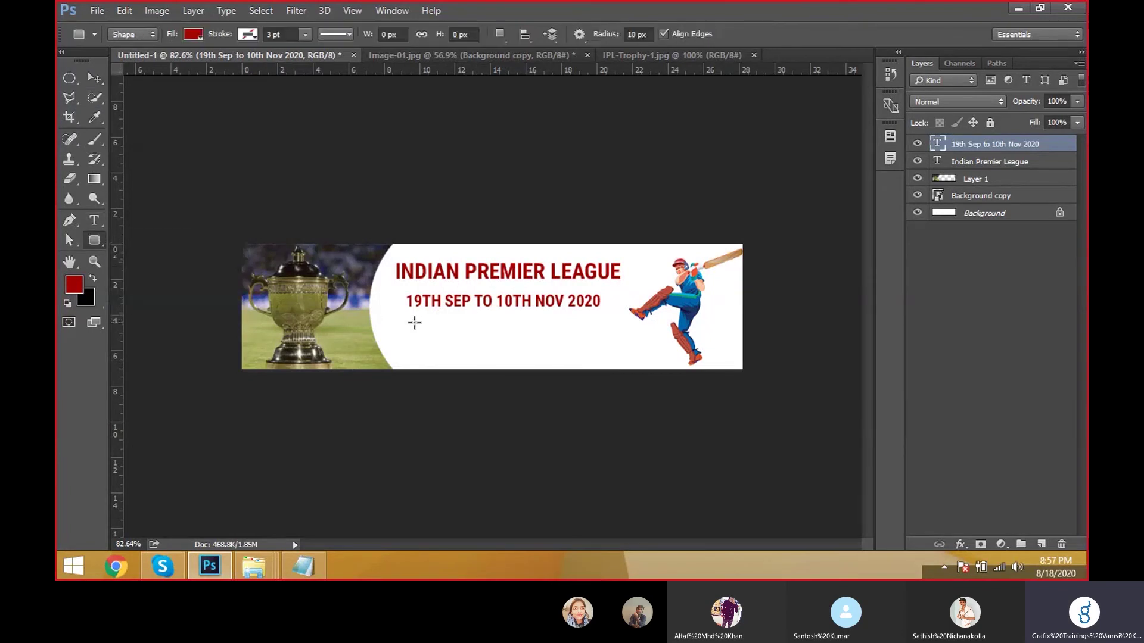
{"action": "left_click_drag", "start_coordinate": [414, 323], "coordinate": [597, 360]}
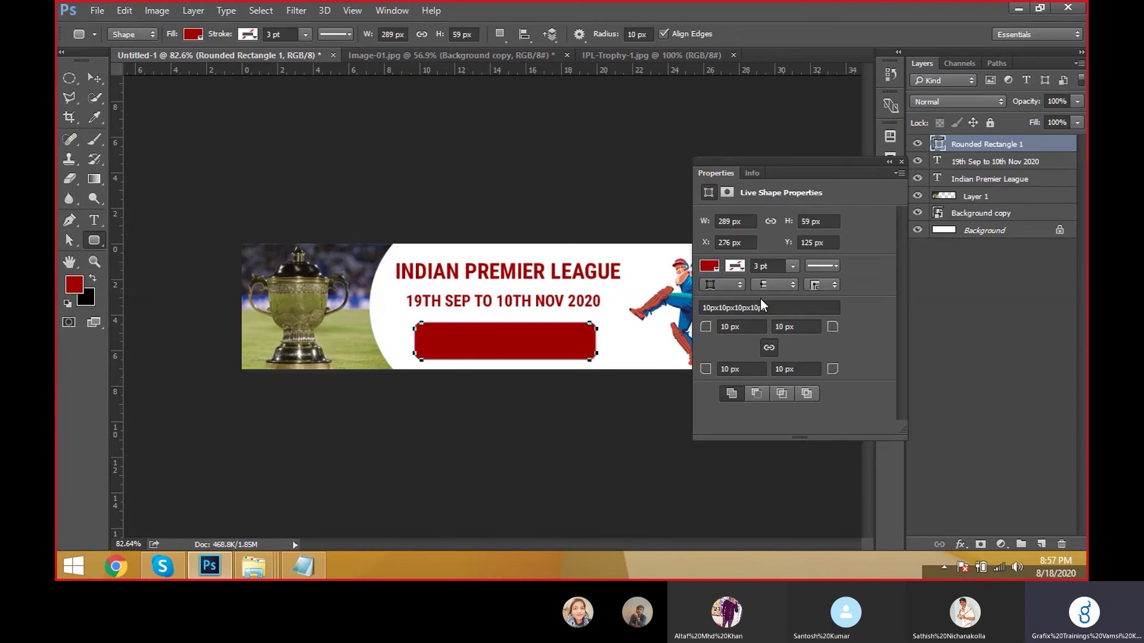
{"action": "left_click_drag", "start_coordinate": [741, 327], "coordinate": [616, 317]}
{"action": "type", "text": "50"}
{"action": "key", "text": "Return"}
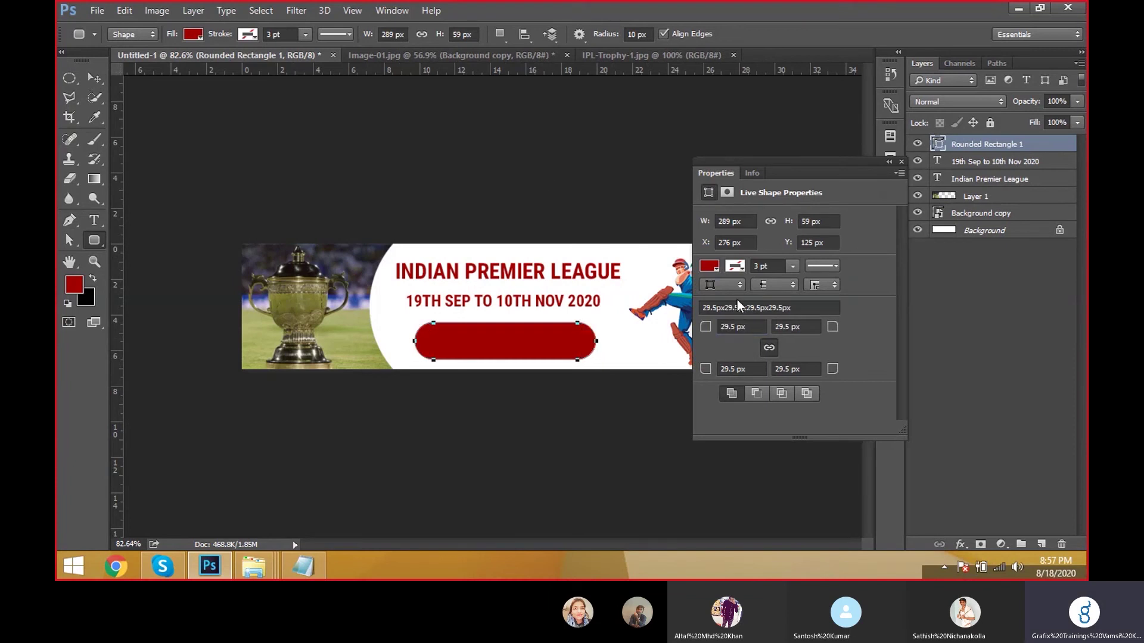
Step: Select the "19th Sep to 10th Nov 2020" text layer and duplicate it
{"action": "left_click", "coordinate": [96, 81]}
{"action": "right_click", "coordinate": [563, 303]}
{"action": "left_click_drag", "start_coordinate": [740, 177], "coordinate": [784, 156]}
{"action": "left_click", "coordinate": [595, 312]}
{"action": "key", "text": "ctrl+j"}
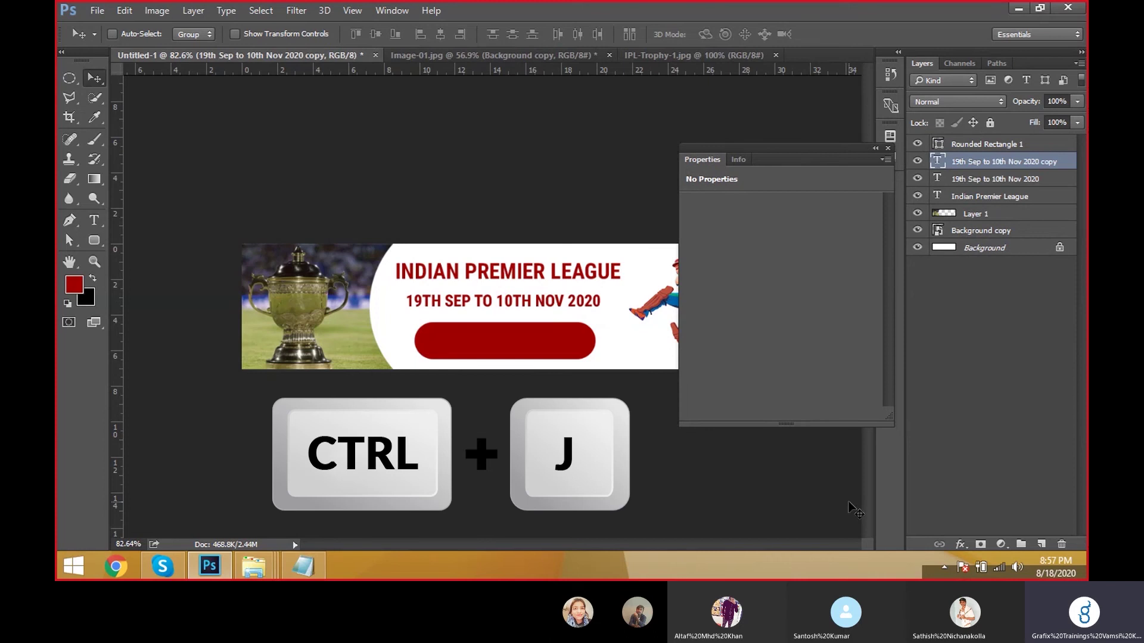
Step: Replace the duplicated date text with "win paytm cash" and move it just above the red rounded rectangle
{"action": "left_click_drag", "start_coordinate": [594, 300], "coordinate": [380, 304]}
{"action": "key", "text": "t"}
{"action": "type", "text": "win paytm cash"}
{"action": "key", "text": "ctrl+Return"}
{"action": "key", "text": "v"}
{"action": "left_click_drag", "start_coordinate": [505, 323], "coordinate": [545, 337]}
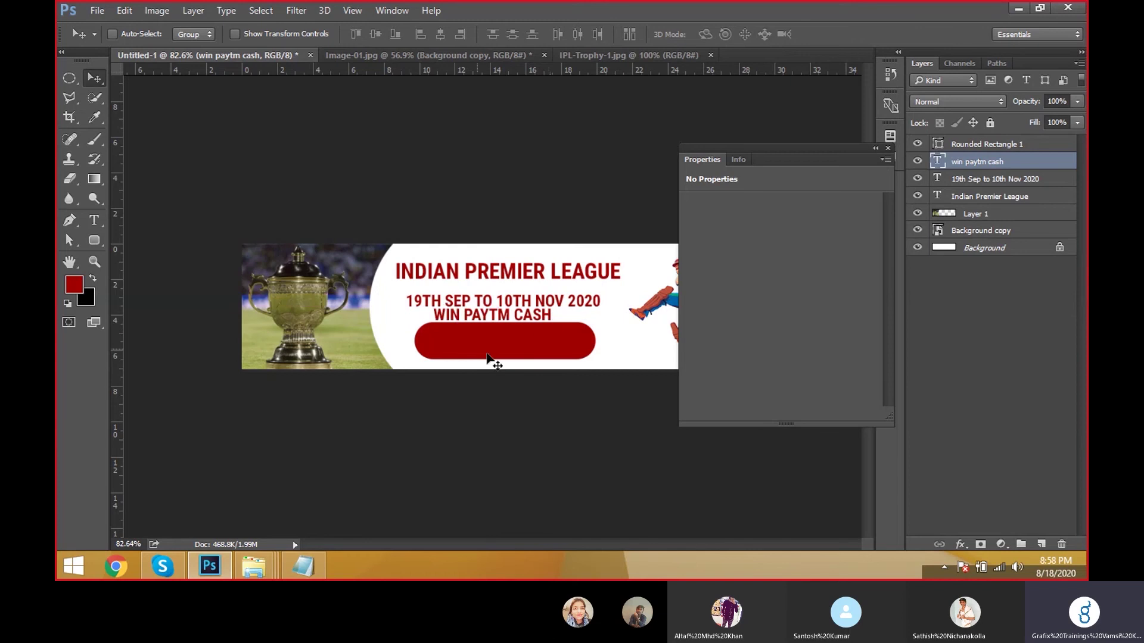
Step: Change the colour of the "win paytm cash" text to white, ffffff
{"action": "right_click", "coordinate": [522, 310]}
{"action": "left_click", "coordinate": [528, 320]}
{"action": "right_click", "coordinate": [509, 315]}
{"action": "left_click", "coordinate": [513, 322]}
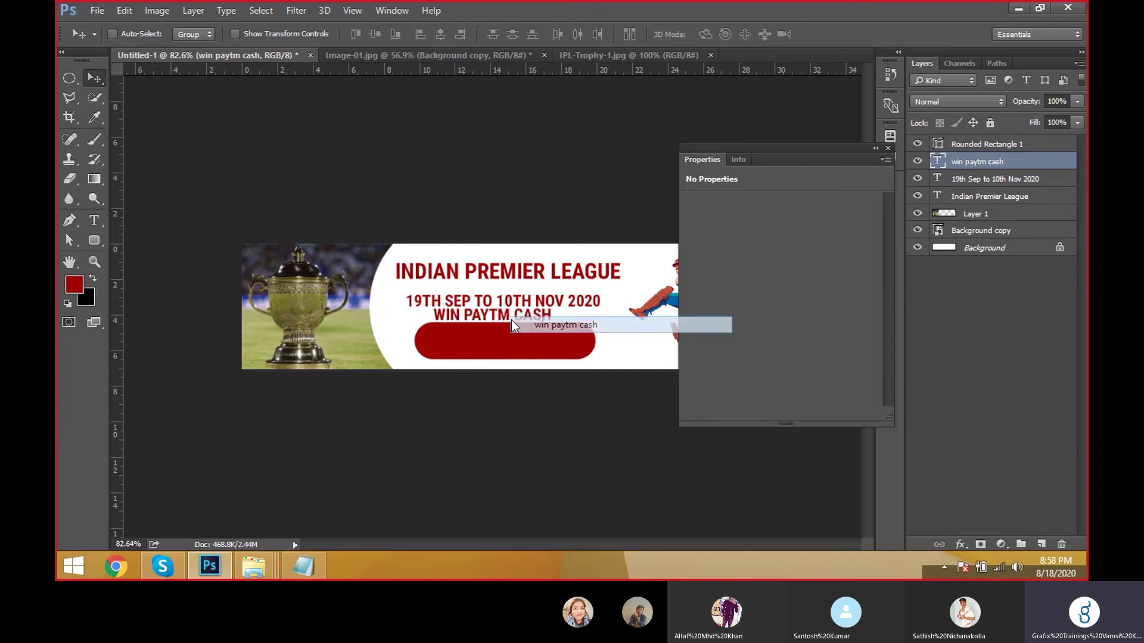
{"action": "left_click", "coordinate": [93, 220]}
{"action": "left_click", "coordinate": [549, 316]}
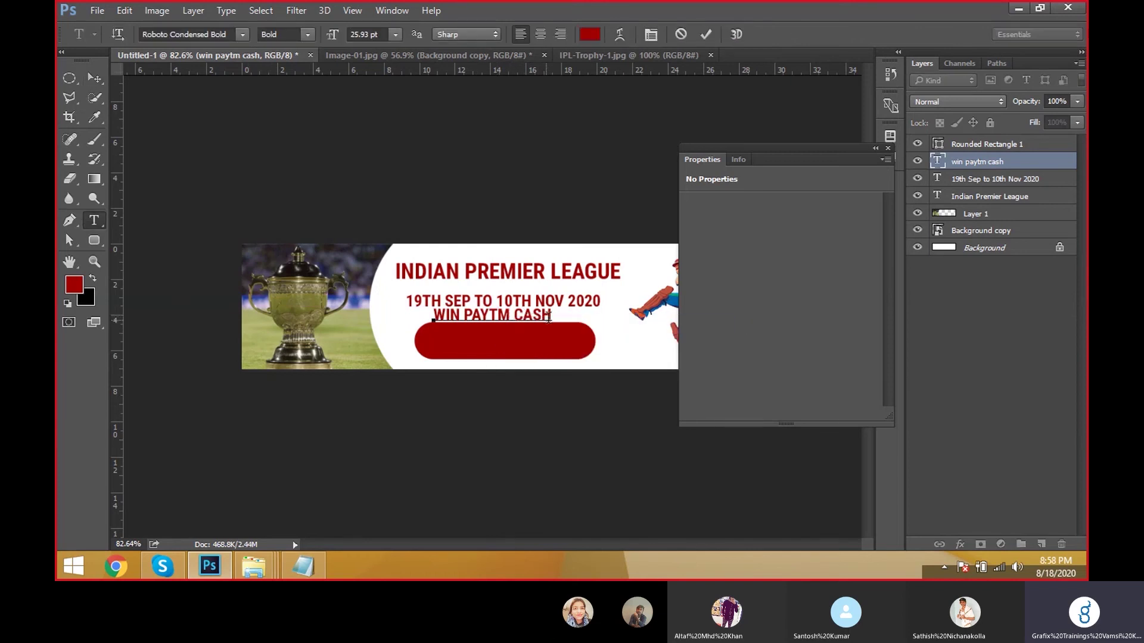
{"action": "key", "text": "ctrl+a"}
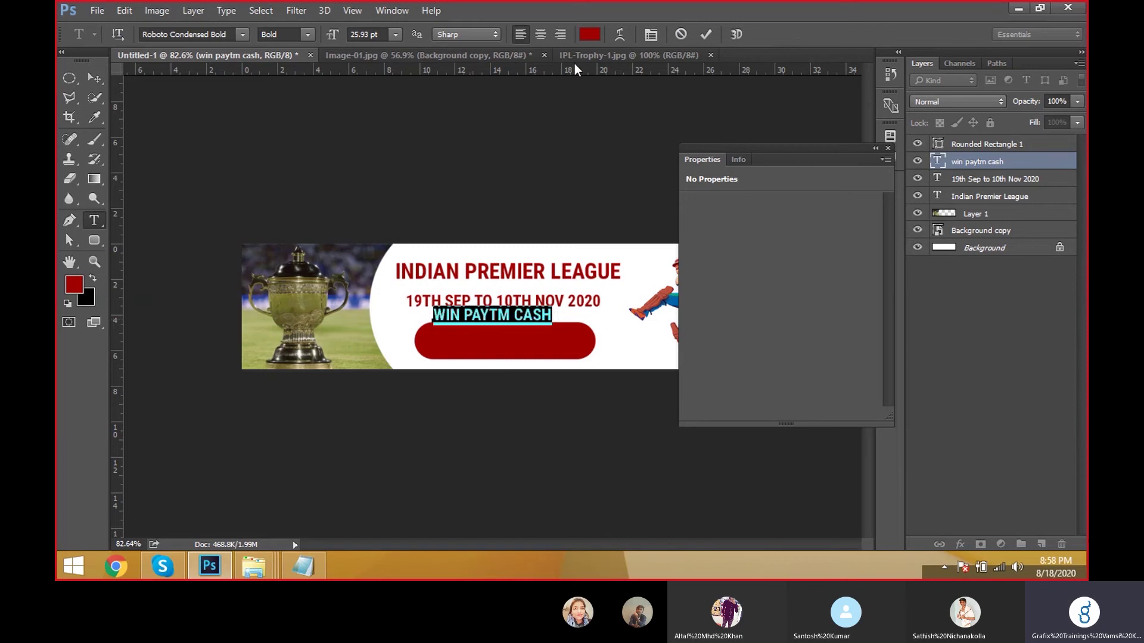
{"action": "left_click", "coordinate": [589, 35]}
{"action": "type", "text": "ffffff"}
Step: Move the "win paytm cash" text onto the red rounded rectangle and place its layer above Rounded Rectangle 1
{"action": "left_click", "coordinate": [93, 78]}
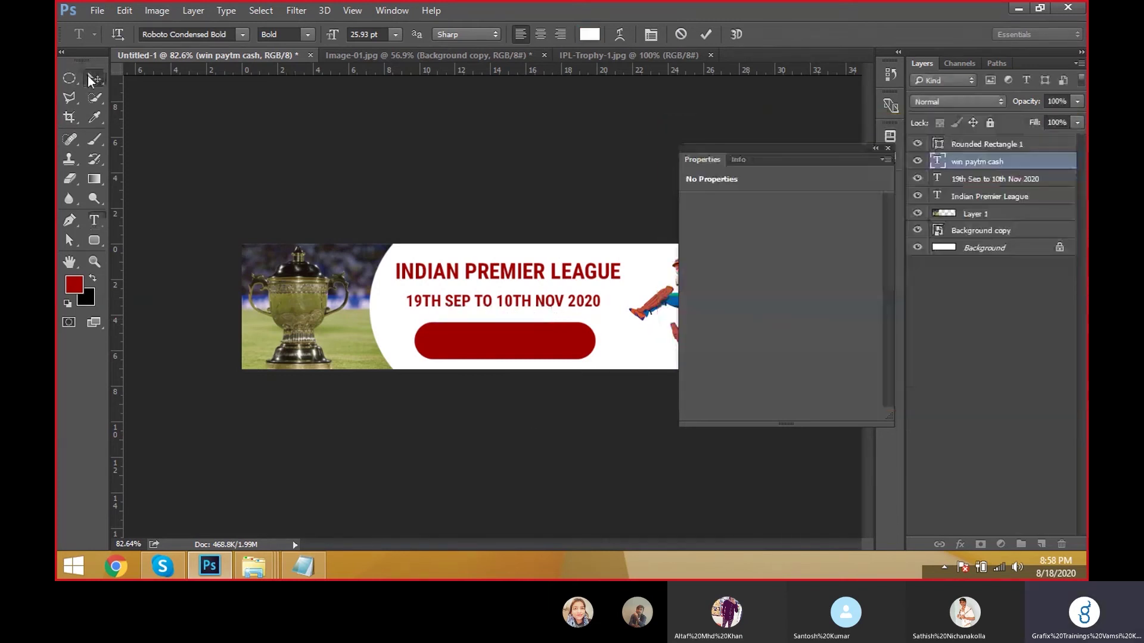
{"action": "left_click_drag", "start_coordinate": [557, 346], "coordinate": [570, 366]}
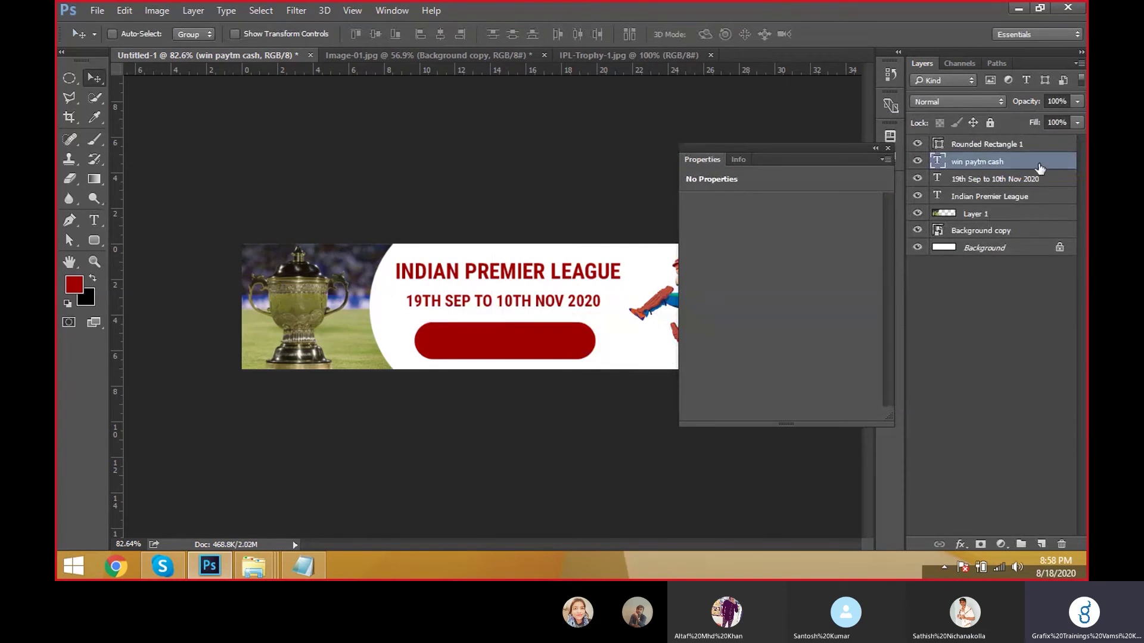
{"action": "left_click_drag", "start_coordinate": [1043, 161], "coordinate": [1037, 145]}
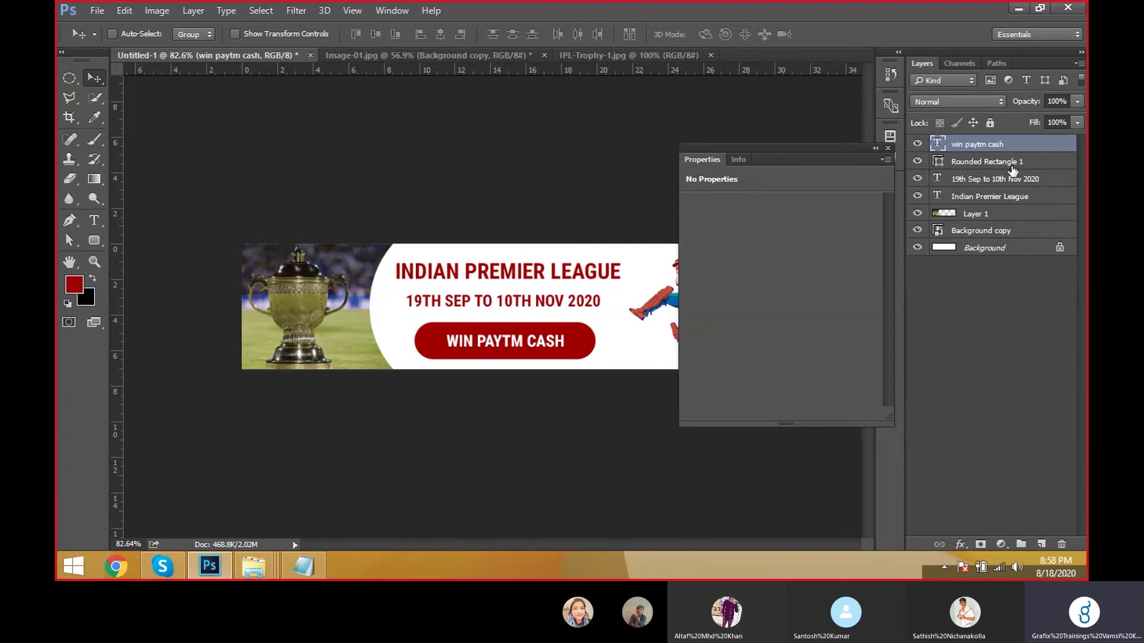
Step: Close the floating Properties window and set the foreground colour to blue 045c9e sampled from the batsman's clothing
{"action": "left_click_drag", "start_coordinate": [989, 196], "coordinate": [577, 309]}
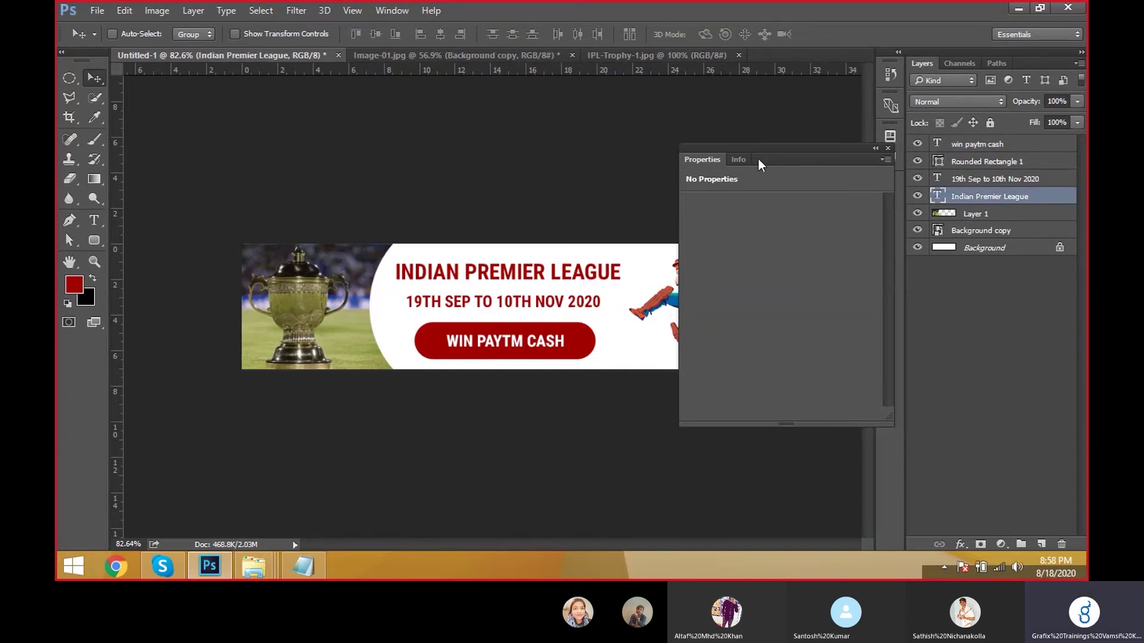
{"action": "left_click_drag", "start_coordinate": [758, 157], "coordinate": [758, 314]}
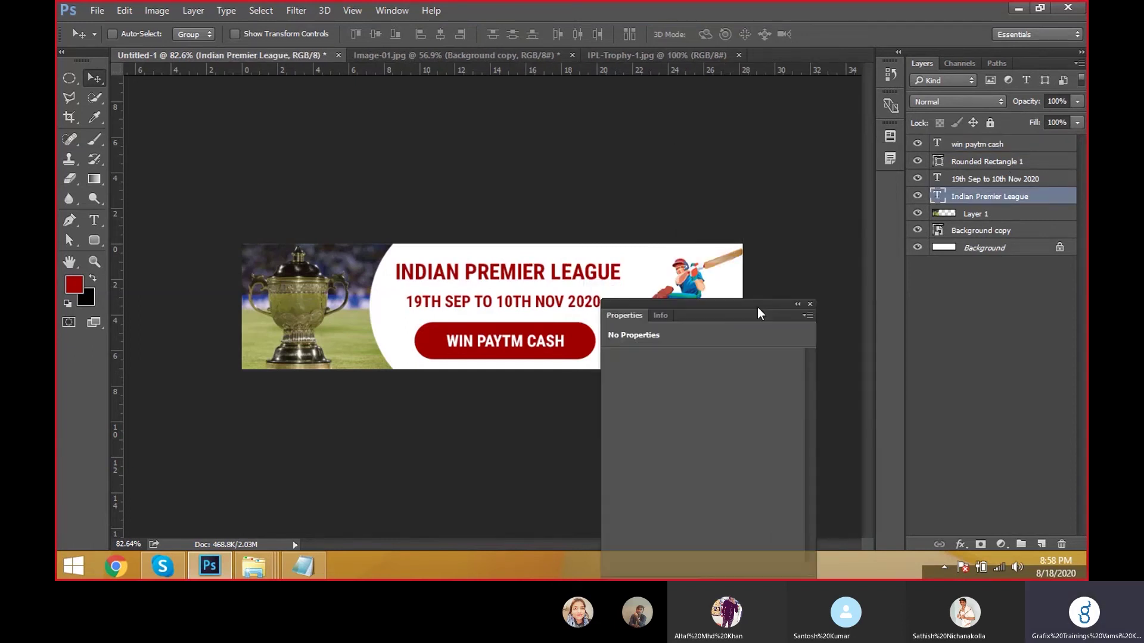
{"action": "left_click", "coordinate": [809, 304]}
{"action": "right_click", "coordinate": [560, 272]}
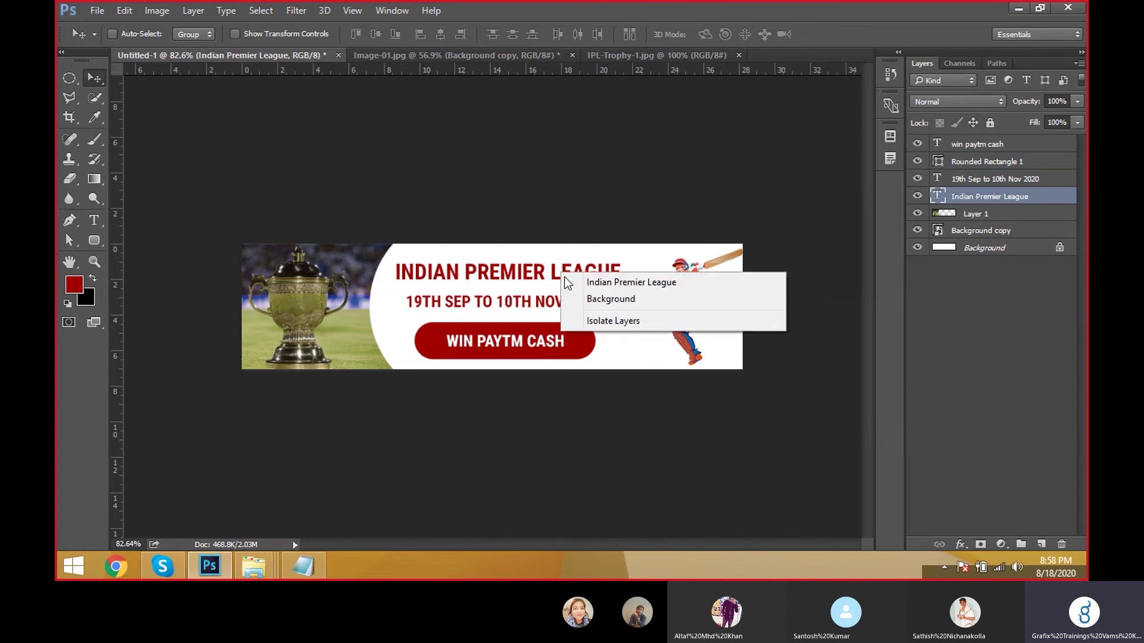
{"action": "left_click", "coordinate": [566, 279]}
{"action": "left_click", "coordinate": [74, 284]}
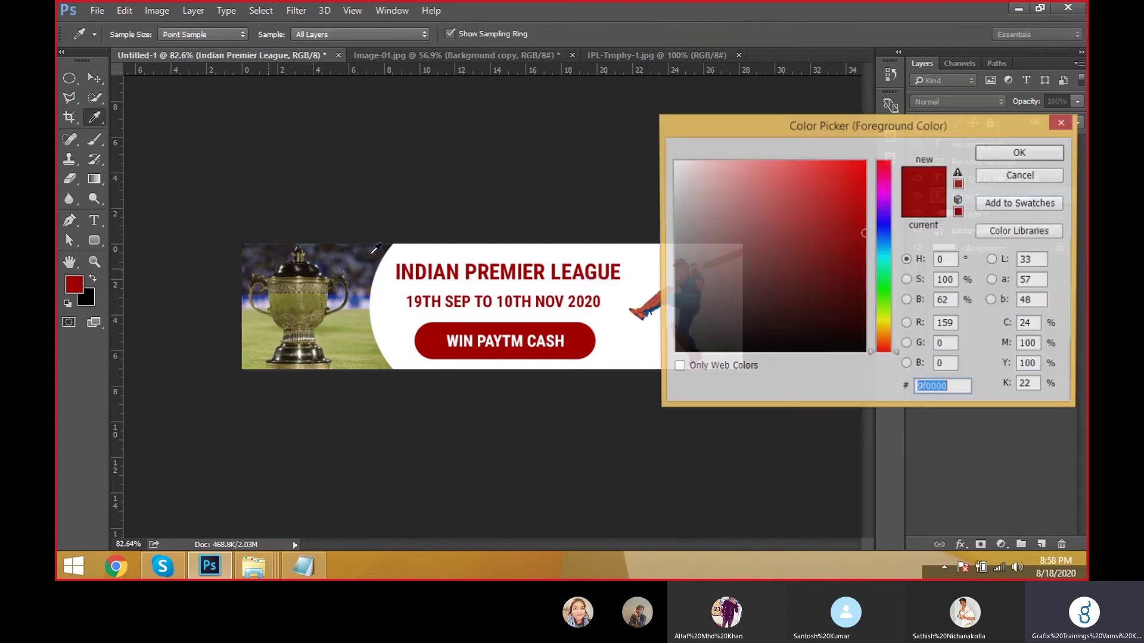
{"action": "left_click_drag", "start_coordinate": [864, 125], "coordinate": [908, 135]}
{"action": "left_click", "coordinate": [685, 297]}
{"action": "key", "text": "Return"}
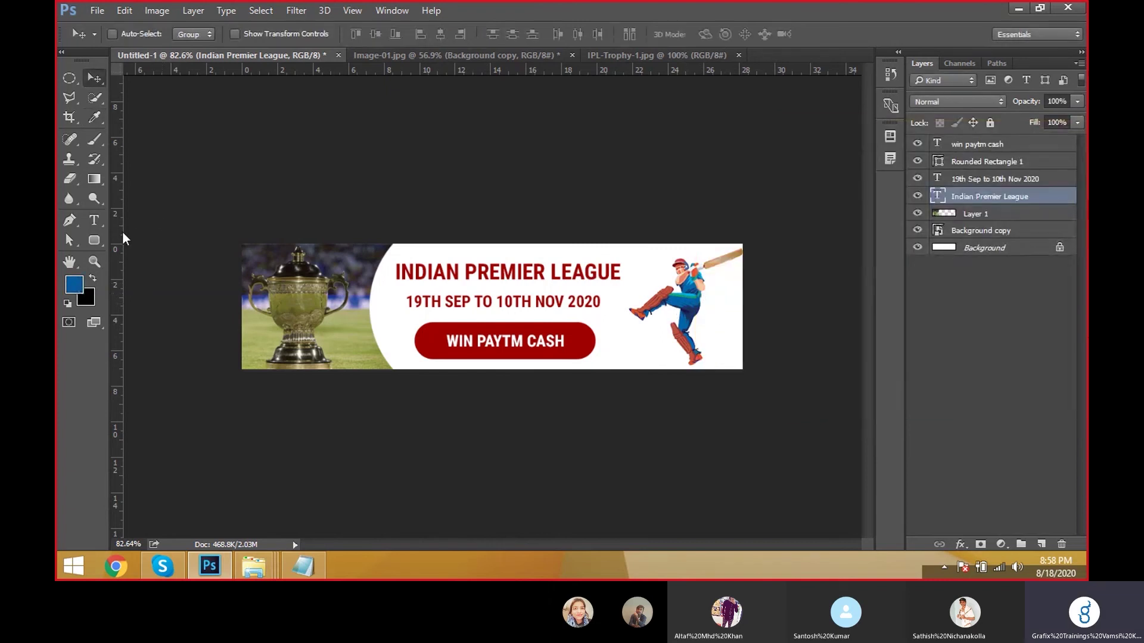
Step: Recolour the "Indian Premier League" heading to dark blue 1a3562 sampled from the batsman's clothing
{"action": "left_click", "coordinate": [94, 221]}
{"action": "left_click_drag", "start_coordinate": [398, 273], "coordinate": [622, 272]}
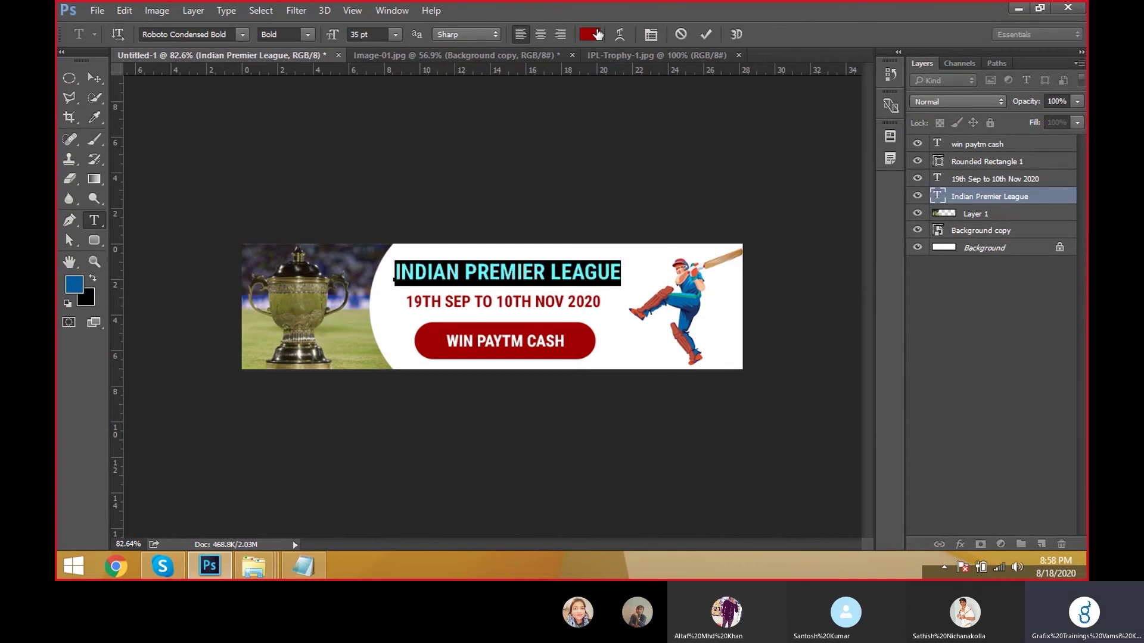
{"action": "left_click", "coordinate": [597, 34]}
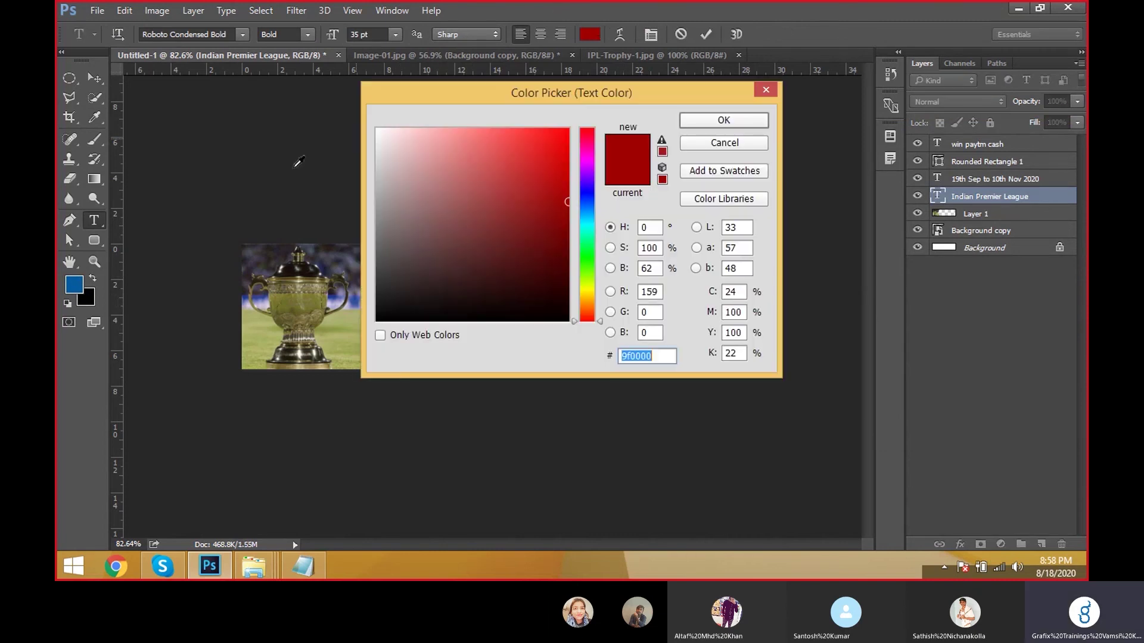
{"action": "left_click", "coordinate": [75, 279]}
{"action": "left_click_drag", "start_coordinate": [541, 102], "coordinate": [161, 109]}
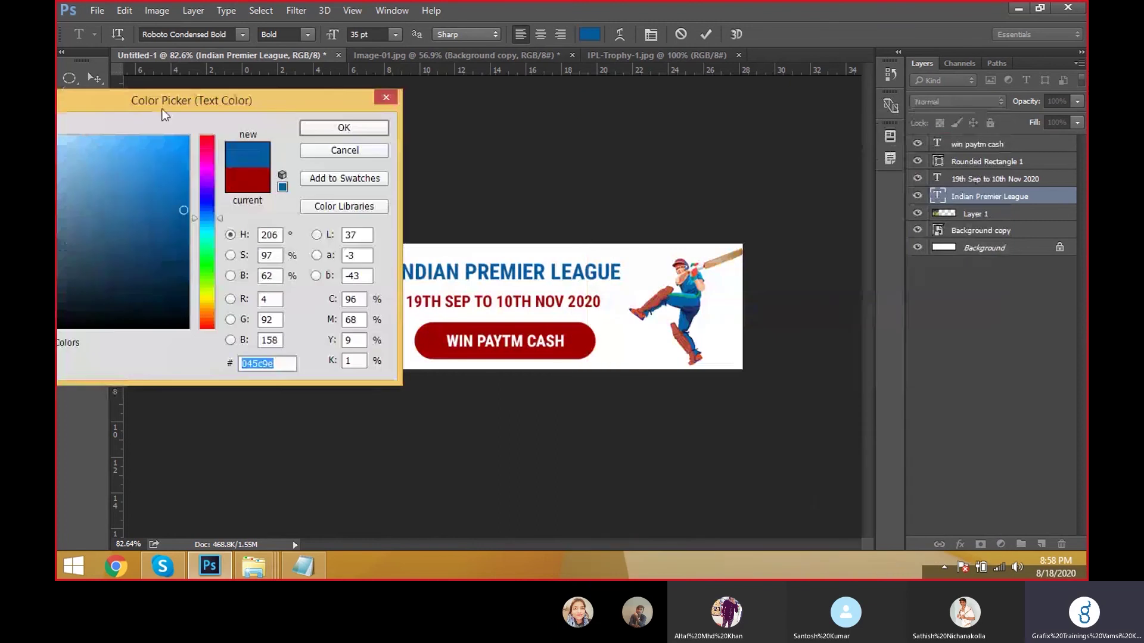
{"action": "left_click", "coordinate": [693, 323]}
{"action": "left_click", "coordinate": [687, 316]}
{"action": "left_click", "coordinate": [694, 308]}
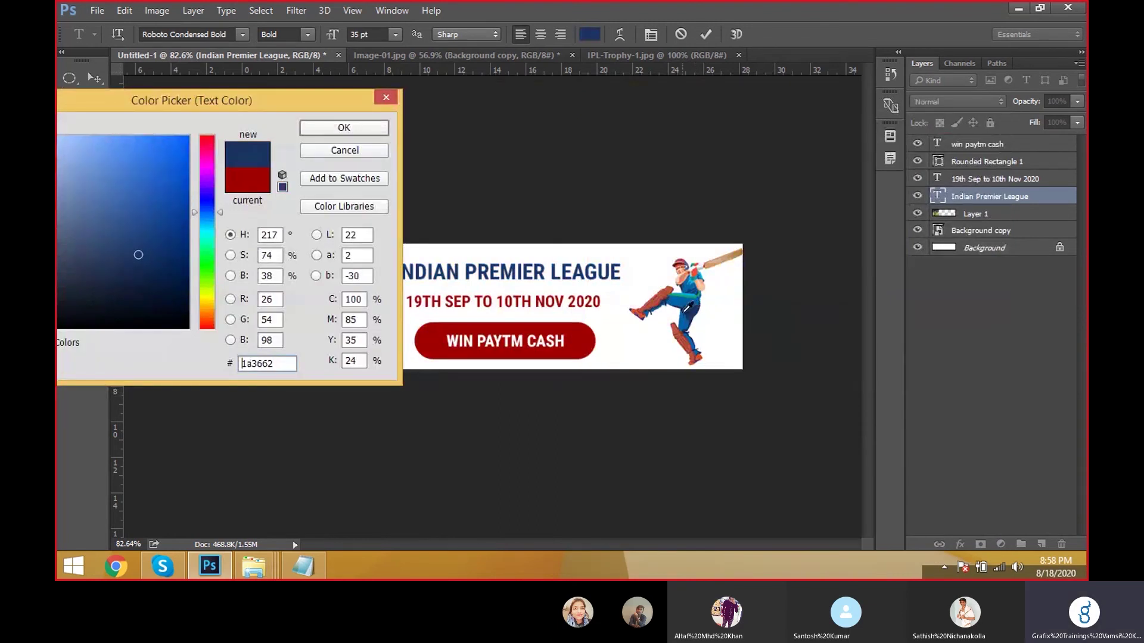
{"action": "left_click", "coordinate": [692, 301]}
{"action": "left_click", "coordinate": [697, 309]}
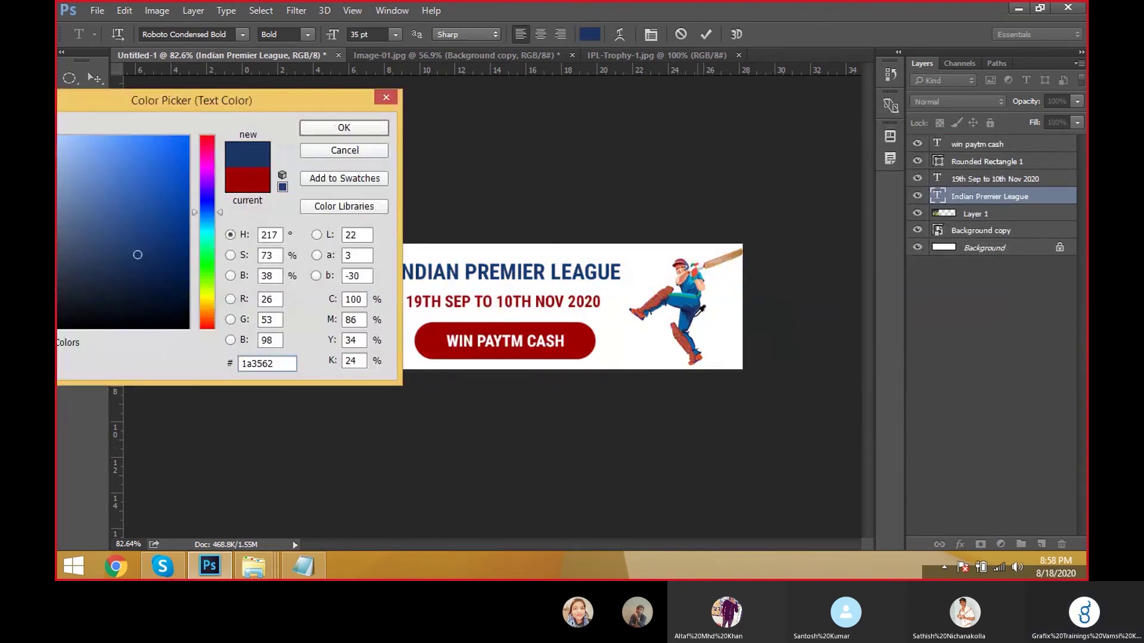
{"action": "left_click", "coordinate": [344, 127]}
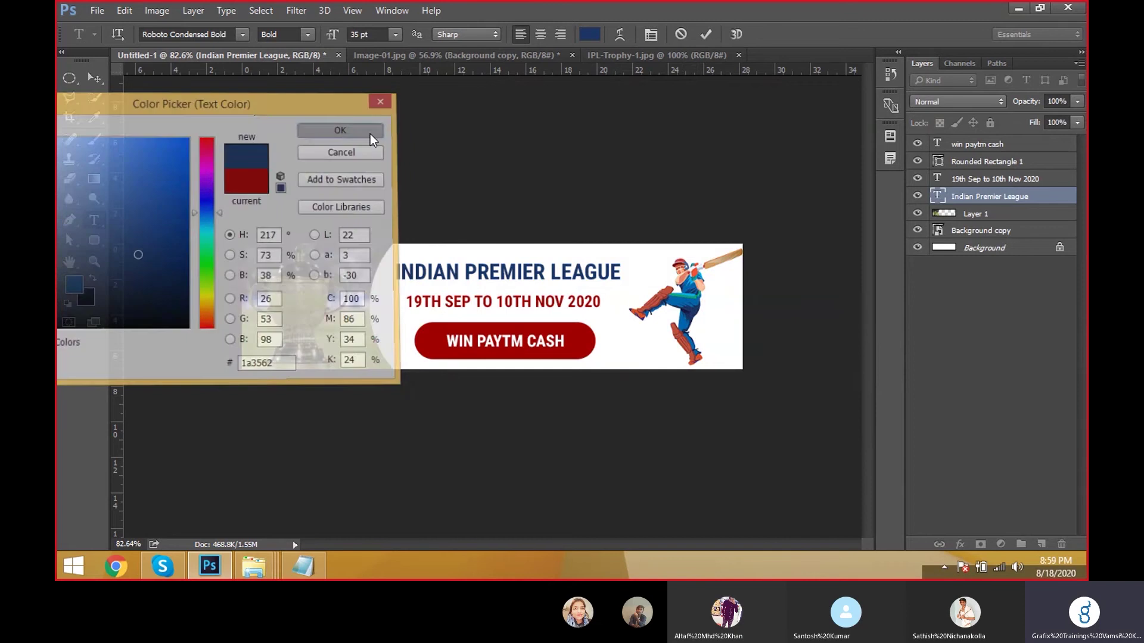
{"action": "key", "text": "ctrl+Return"}
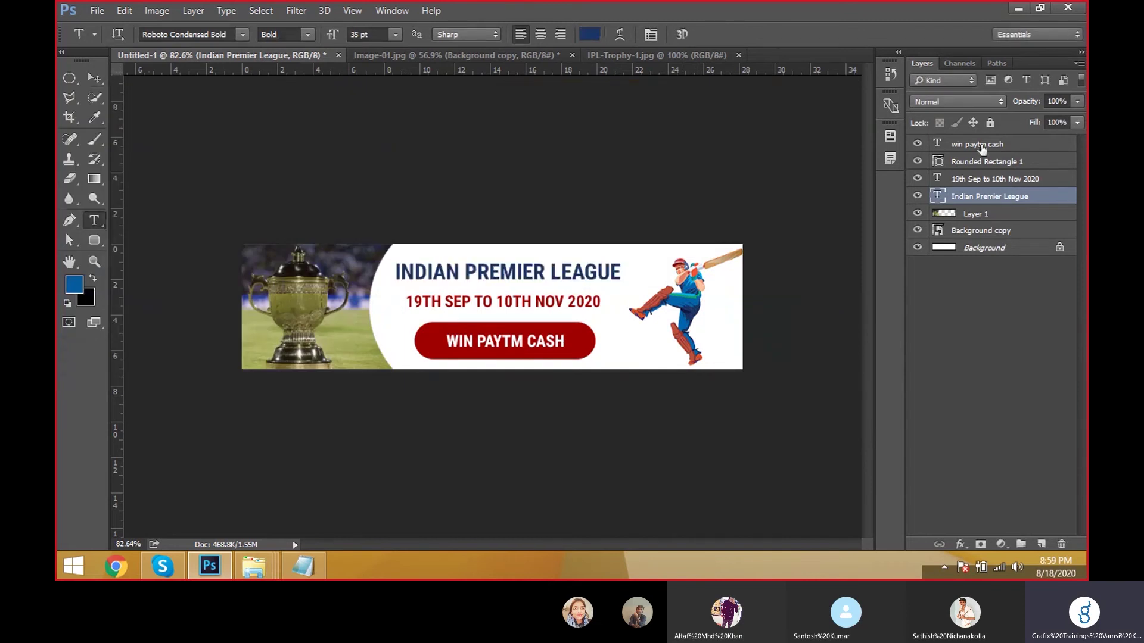
Step: Change the text colour of the "19th Sep to 10th Nov 2020" date line to dark grey
{"action": "left_click", "coordinate": [571, 303], "text": "ctrl"}
{"action": "left_click_drag", "start_coordinate": [600, 304], "coordinate": [403, 296]}
{"action": "left_click", "coordinate": [589, 34]}
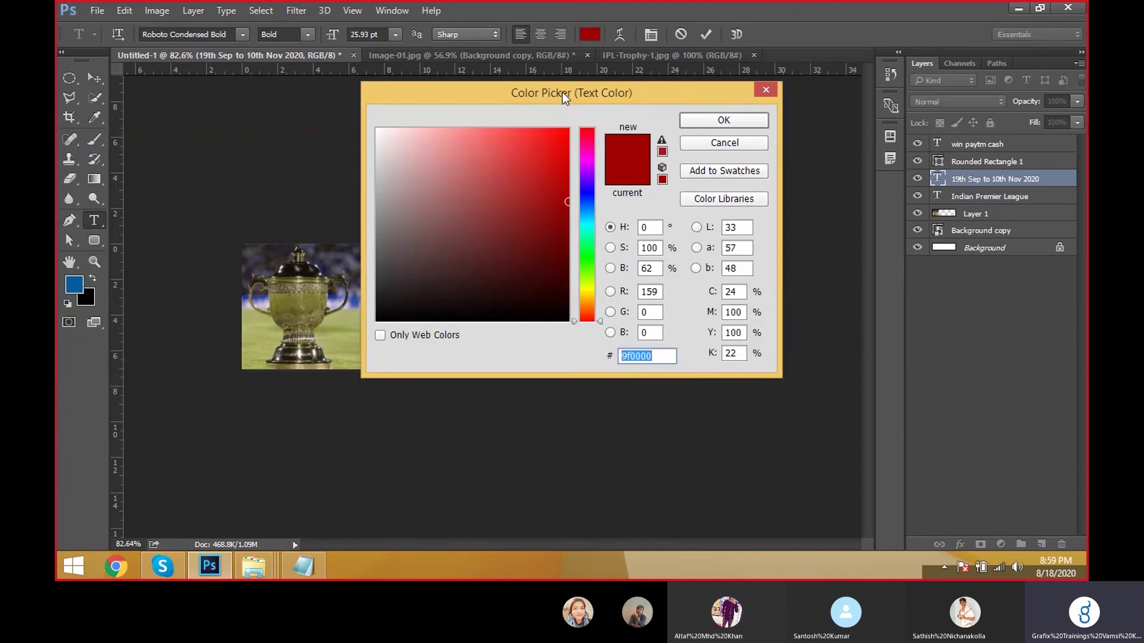
{"action": "left_click_drag", "start_coordinate": [562, 93], "coordinate": [858, 100]}
{"action": "left_click_drag", "start_coordinate": [676, 238], "coordinate": [659, 278]}
Step: Shift the "win paytm cash" text within the button and centre it horizontally on the red rounded rectangle
{"action": "left_click", "coordinate": [98, 83]}
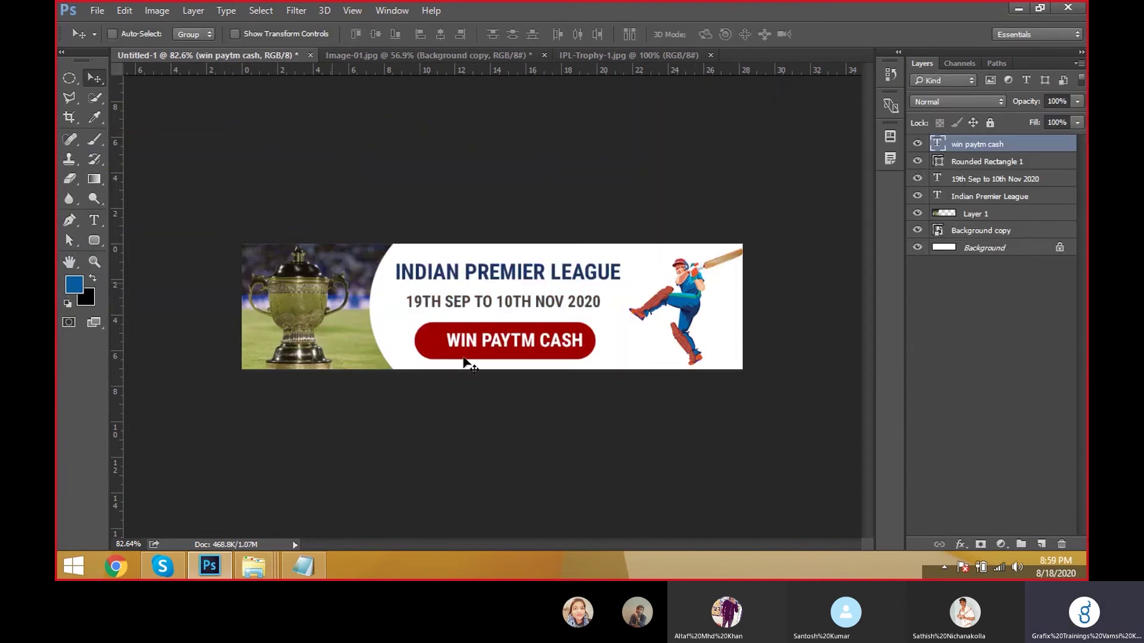
{"action": "left_click_drag", "start_coordinate": [608, 406], "coordinate": [602, 407]}
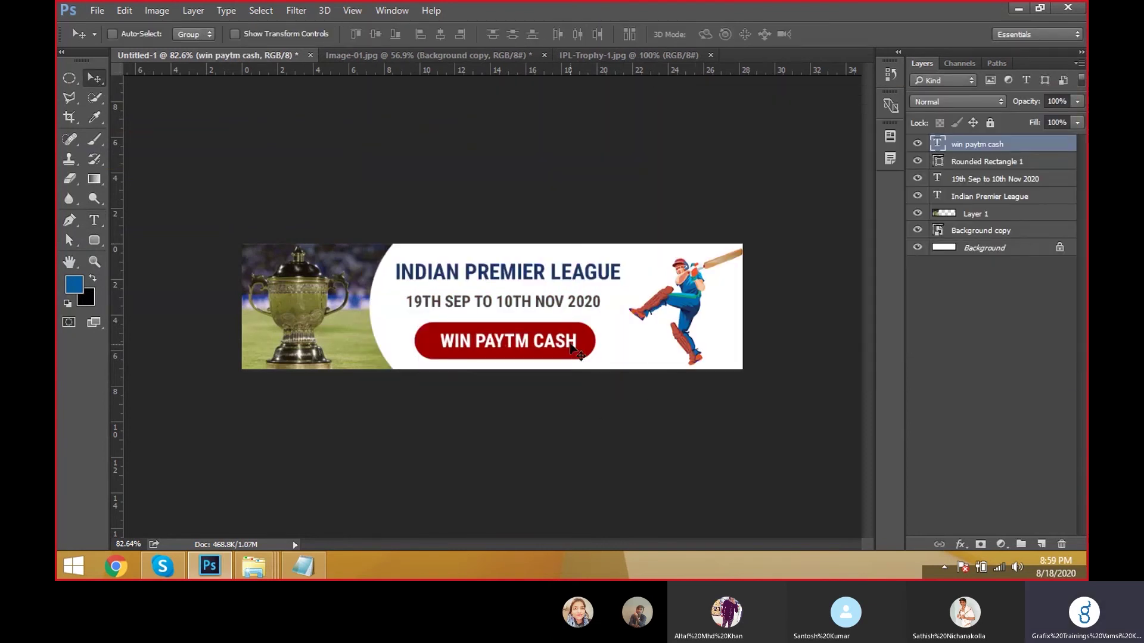
{"action": "left_click", "coordinate": [1037, 162], "text": "ctrl"}
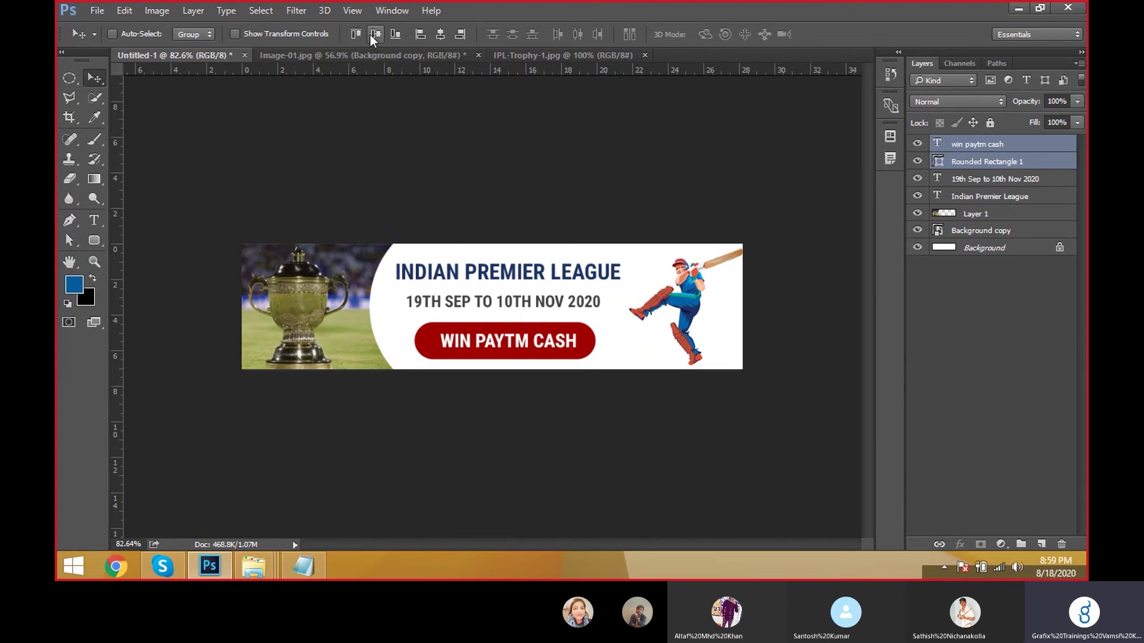
{"action": "left_click", "coordinate": [441, 34]}
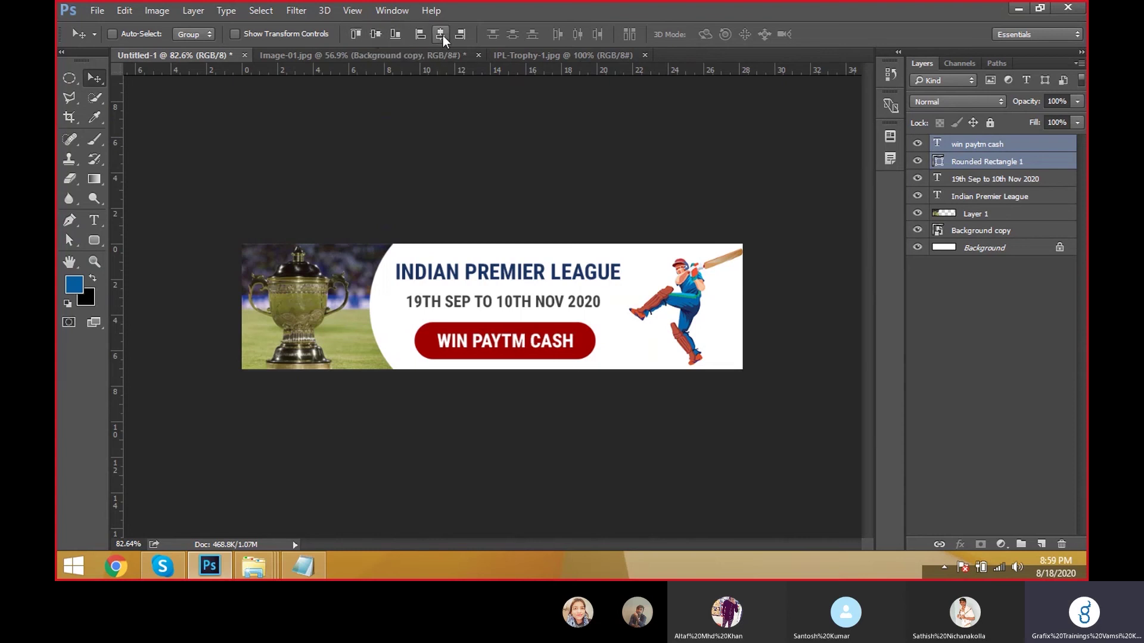
Step: Shift the heading, date line, button text and rounded rectangle together about 0.49 cm toward the batsman
{"action": "left_click", "coordinate": [990, 197], "text": "shift"}
{"action": "left_click_drag", "start_coordinate": [552, 273], "coordinate": [560, 281]}
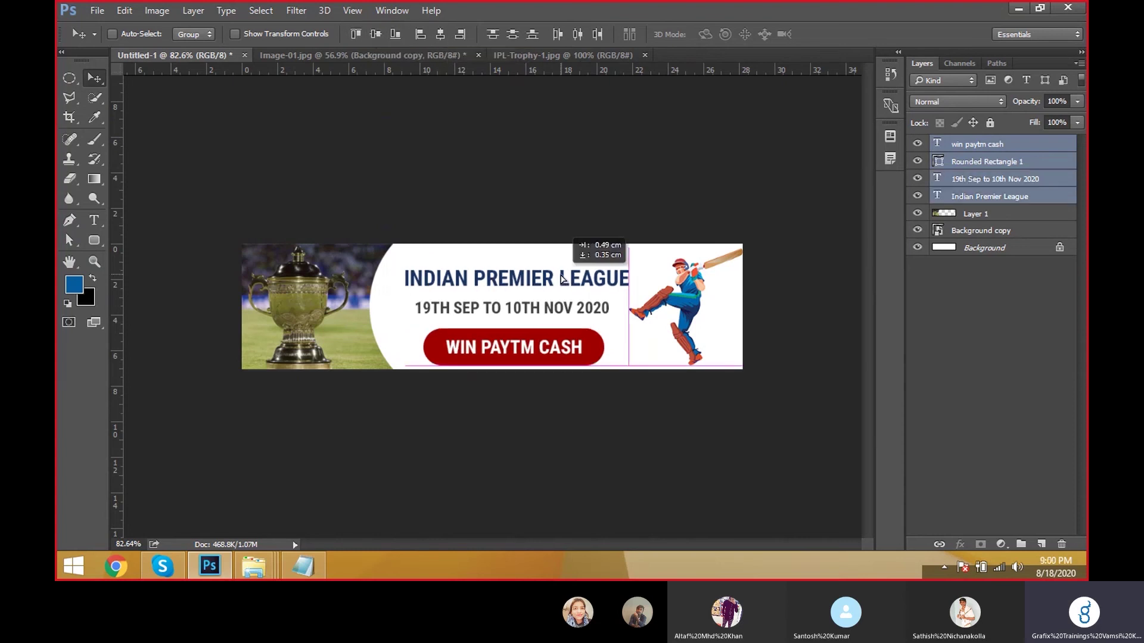
{"action": "key", "text": "shift+Up"}
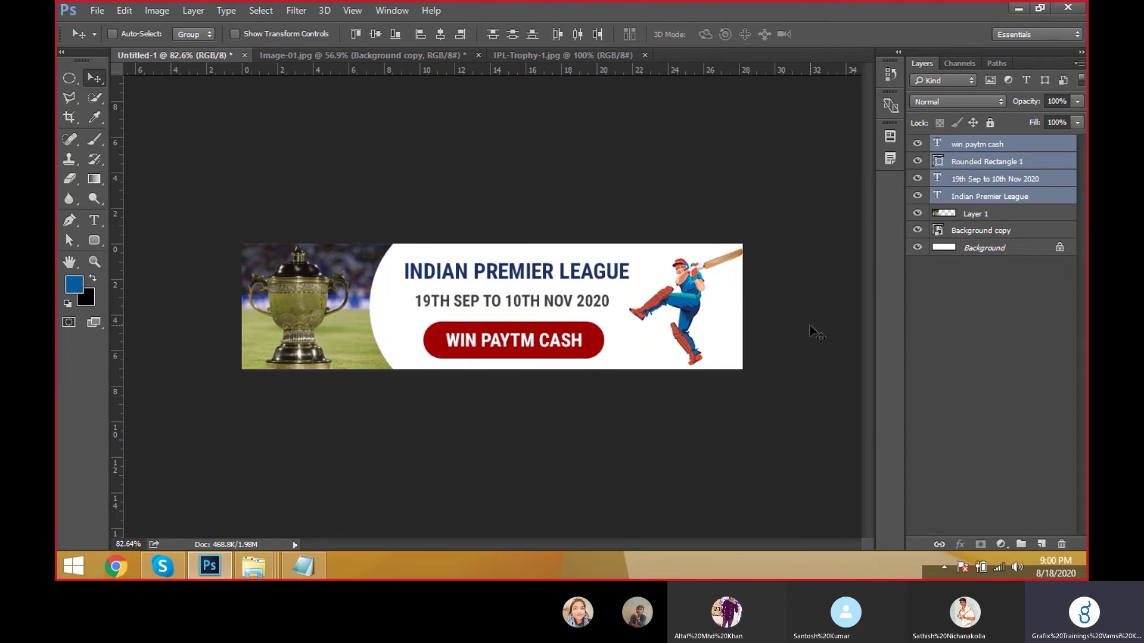
Step: Make the "th" after 19 and after 10 in the date line superscript
{"action": "key", "text": "t"}
{"action": "left_click", "coordinate": [433, 304]}
{"action": "key", "text": "ctrl+Return"}
{"action": "key", "text": "v"}
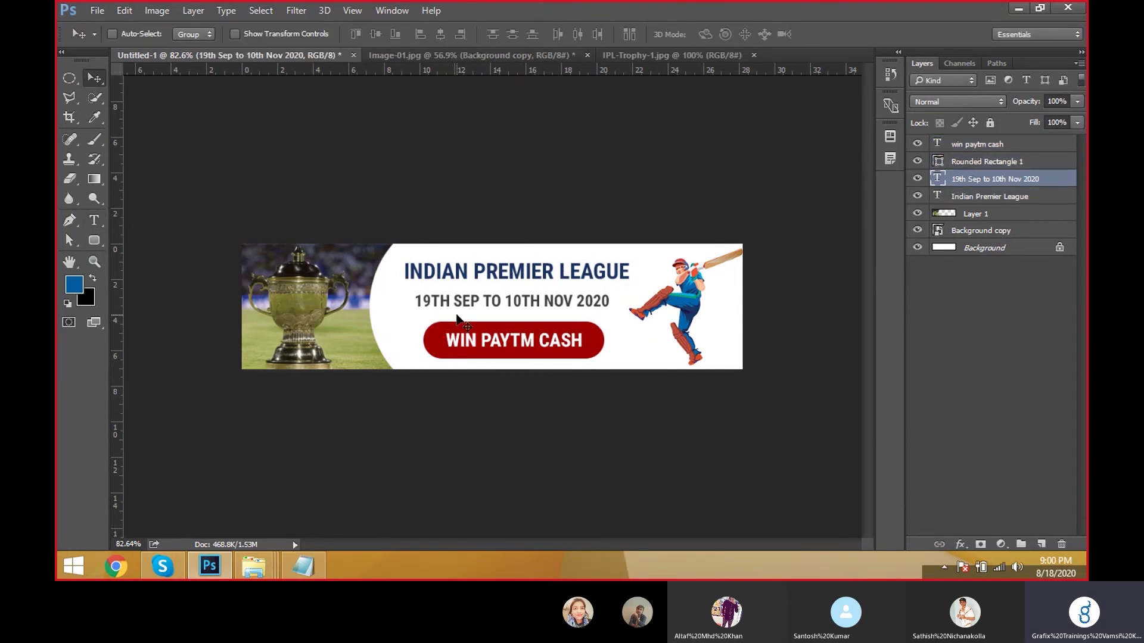
{"action": "left_click", "coordinate": [95, 221]}
{"action": "left_click_drag", "start_coordinate": [451, 301], "coordinate": [430, 301]}
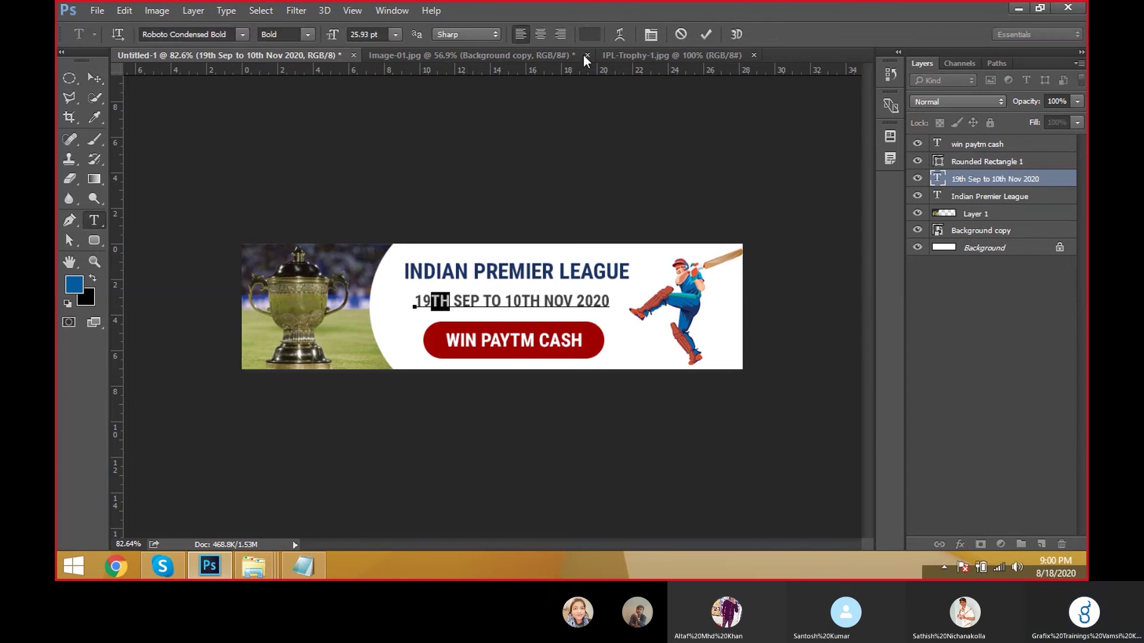
{"action": "left_click", "coordinate": [652, 34]}
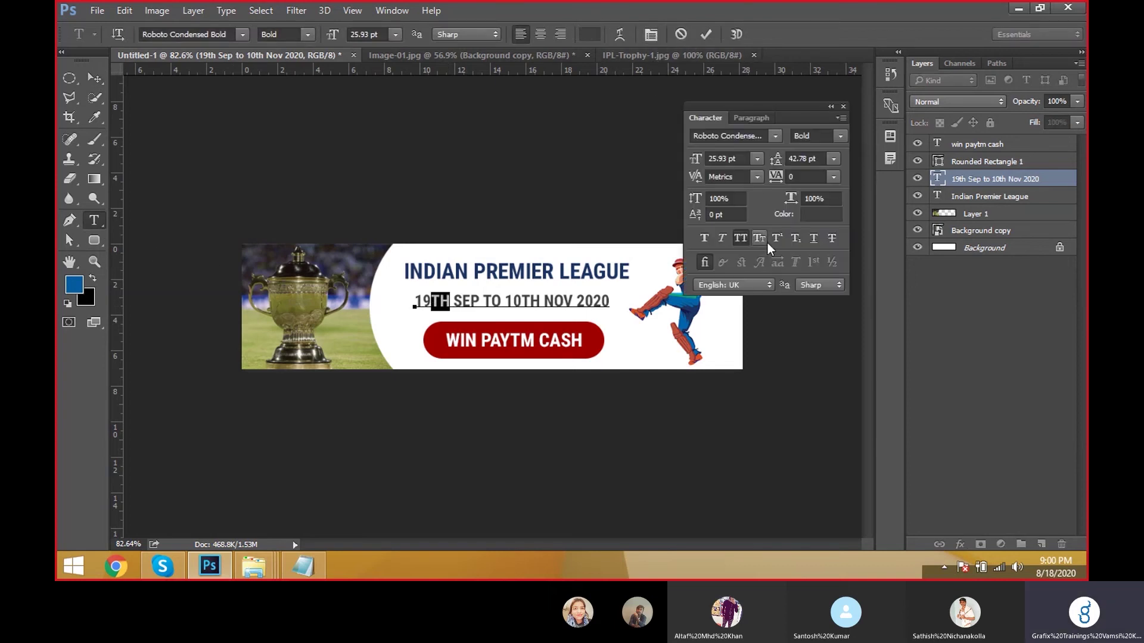
{"action": "left_click", "coordinate": [777, 238]}
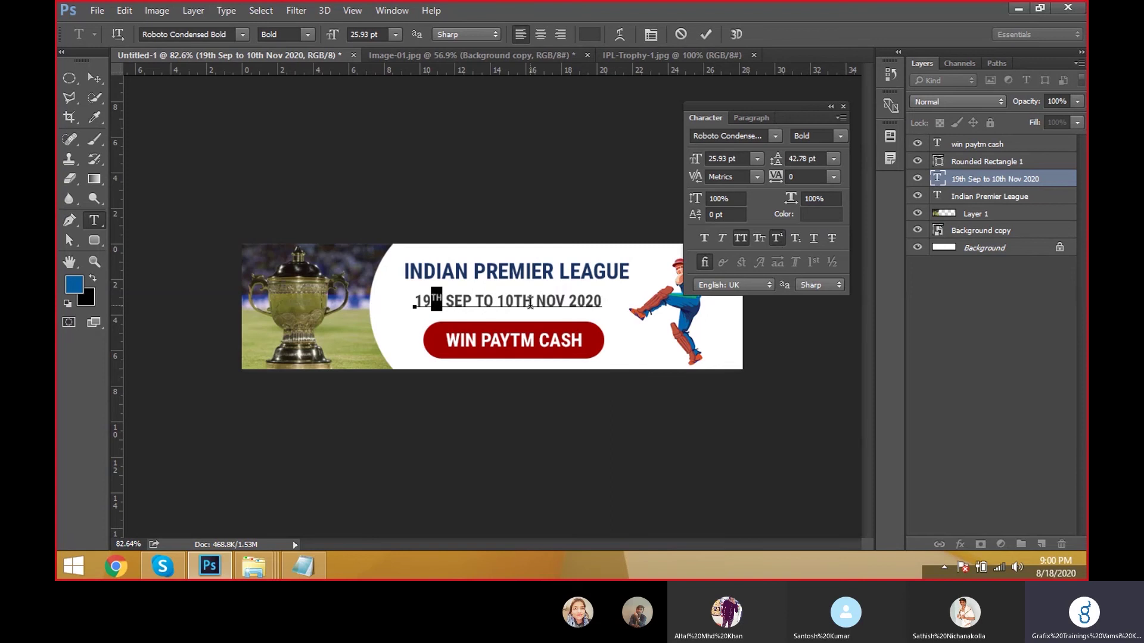
{"action": "left_click_drag", "start_coordinate": [534, 301], "coordinate": [513, 301]}
{"action": "left_click", "coordinate": [777, 239]}
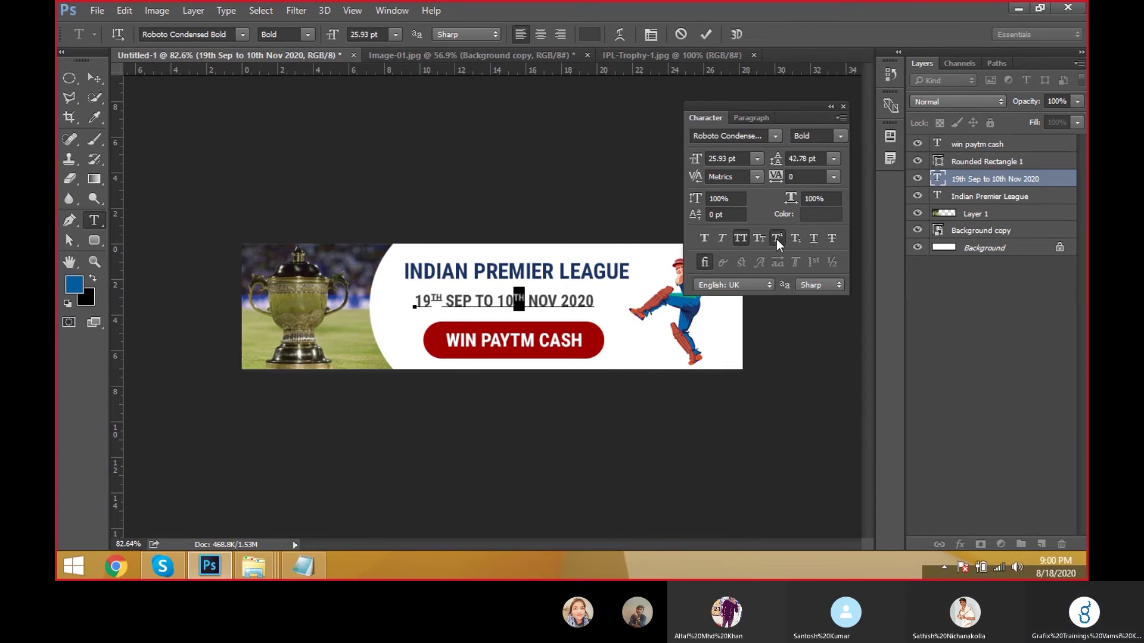
{"action": "left_click", "coordinate": [843, 106]}
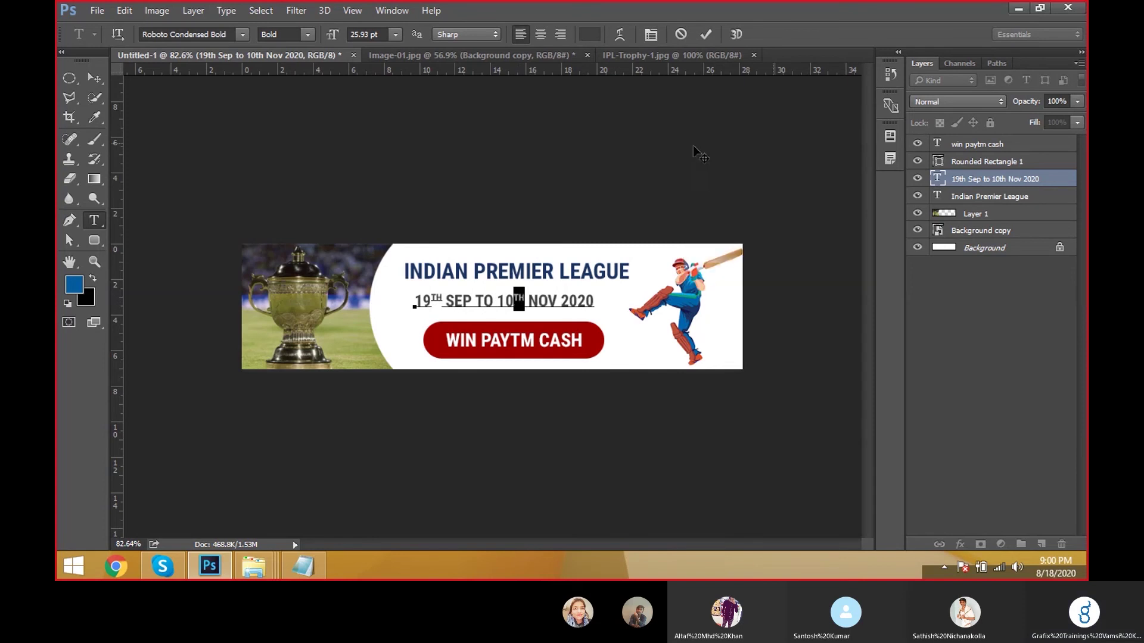
Step: Align the date line with the heading so both share the same horizontal centre, undoing the mistaken vertical alignment
{"action": "left_click", "coordinate": [94, 77]}
{"action": "left_click", "coordinate": [1009, 193], "text": "shift"}
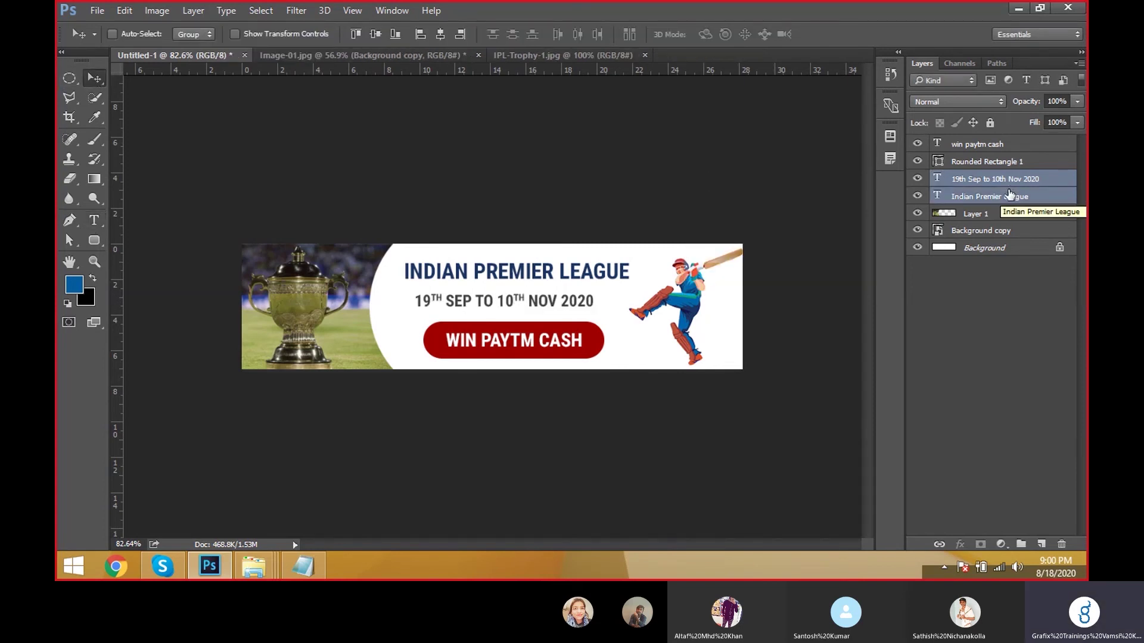
{"action": "left_click", "coordinate": [373, 37]}
{"action": "key", "text": "ctrl+z"}
{"action": "left_click", "coordinate": [704, 439]}
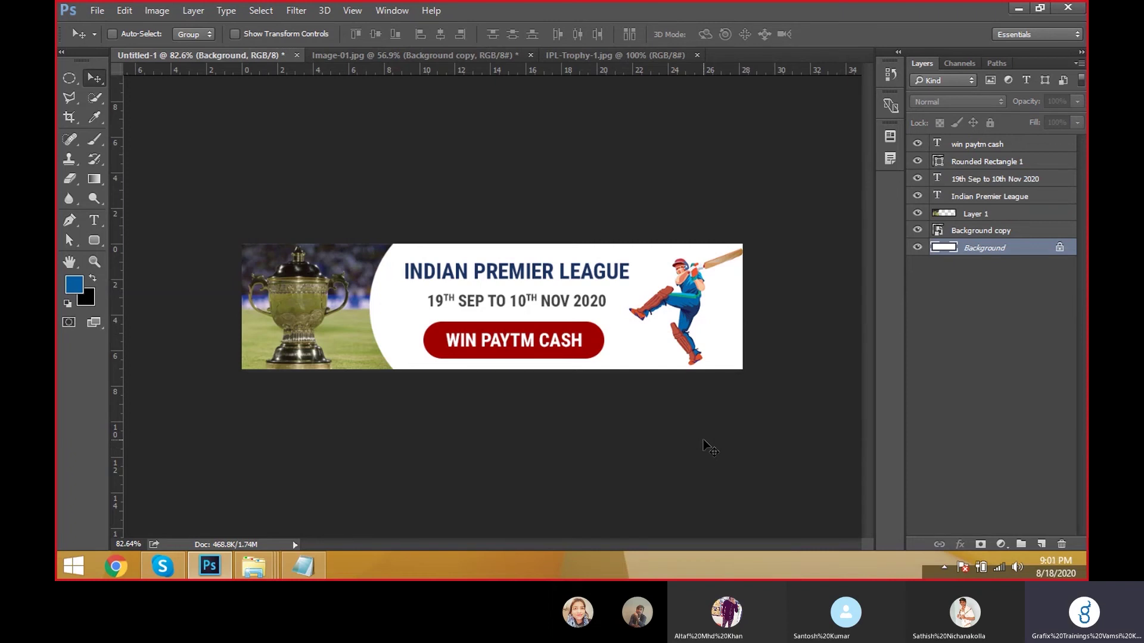
Step: Duplicate the red rounded rectangle layer behind "win paytm cash" and fill the copy with the blue foreground colour #045c9e
{"action": "left_click", "coordinate": [588, 352], "text": "ctrl"}
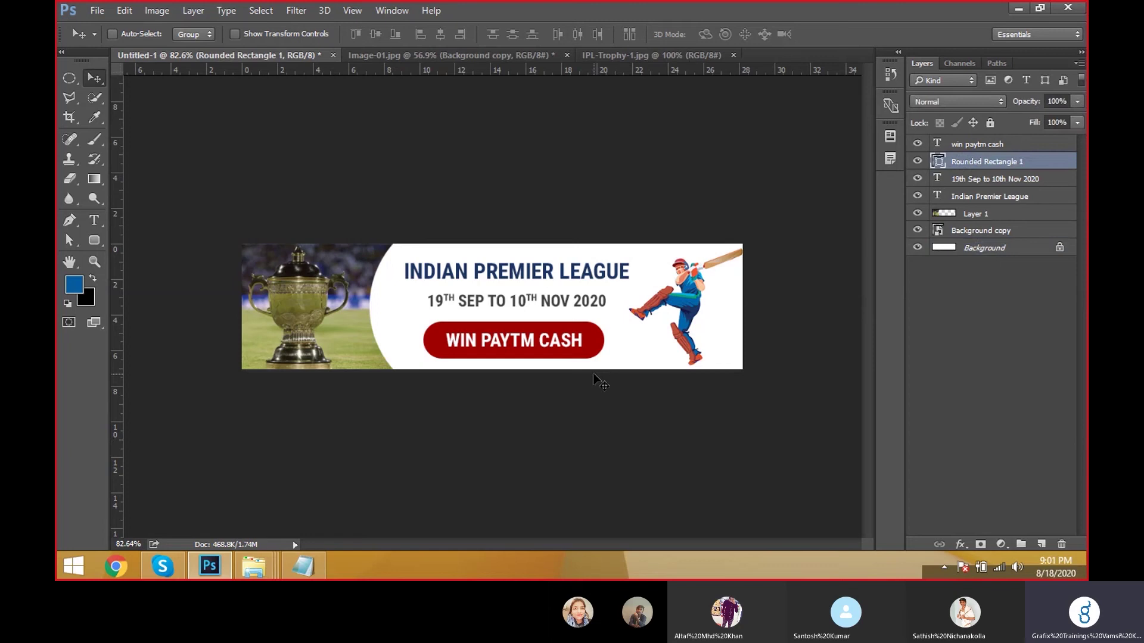
{"action": "left_click", "coordinate": [74, 285]}
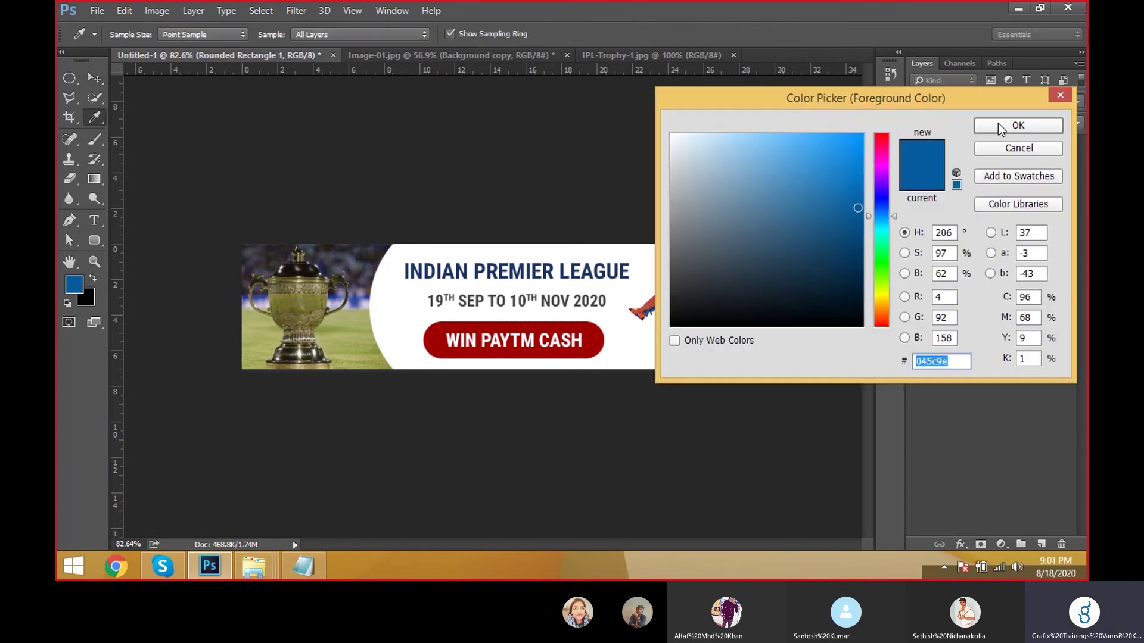
{"action": "left_click", "coordinate": [999, 123]}
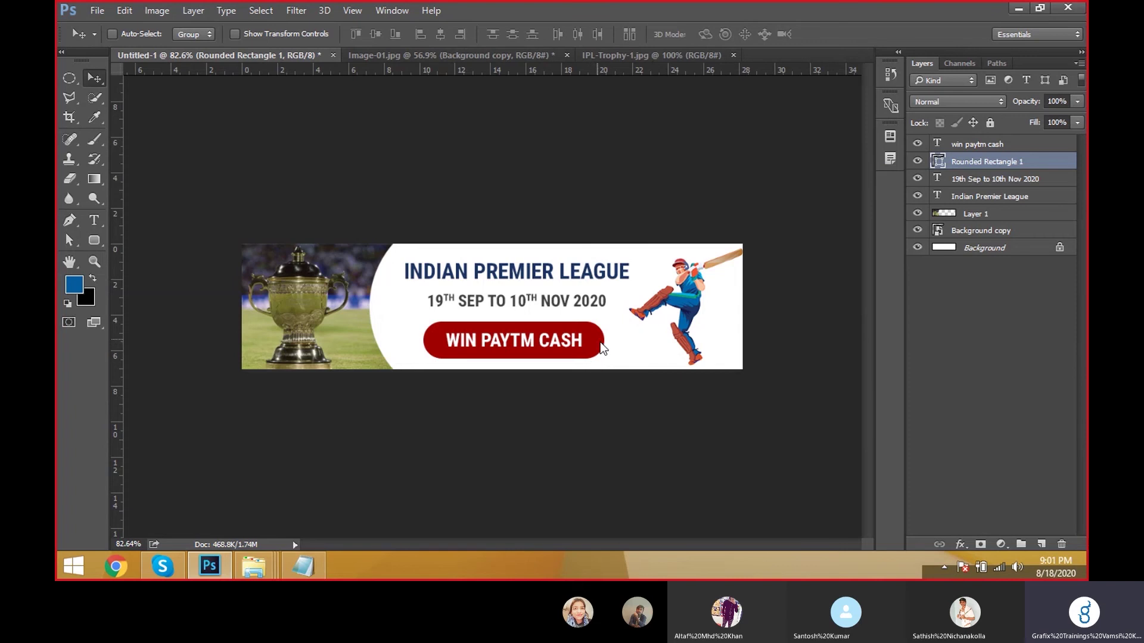
{"action": "left_click_drag", "start_coordinate": [600, 346], "coordinate": [621, 345]}
{"action": "key", "text": "ctrl+z"}
{"action": "key", "text": "ctrl+j"}
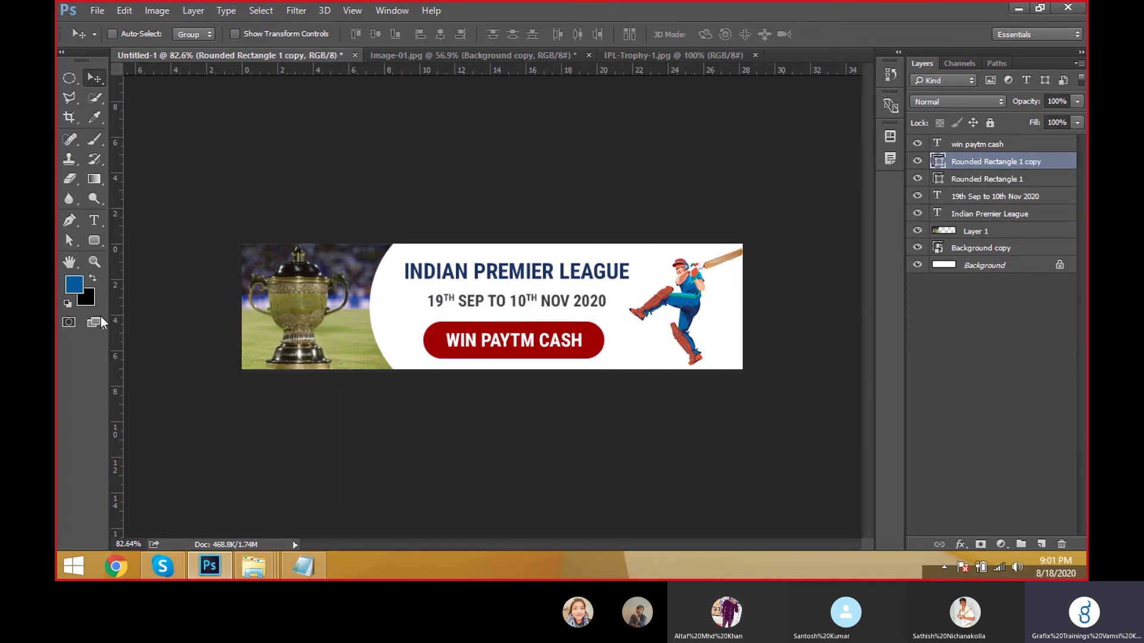
{"action": "left_click", "coordinate": [75, 287]}
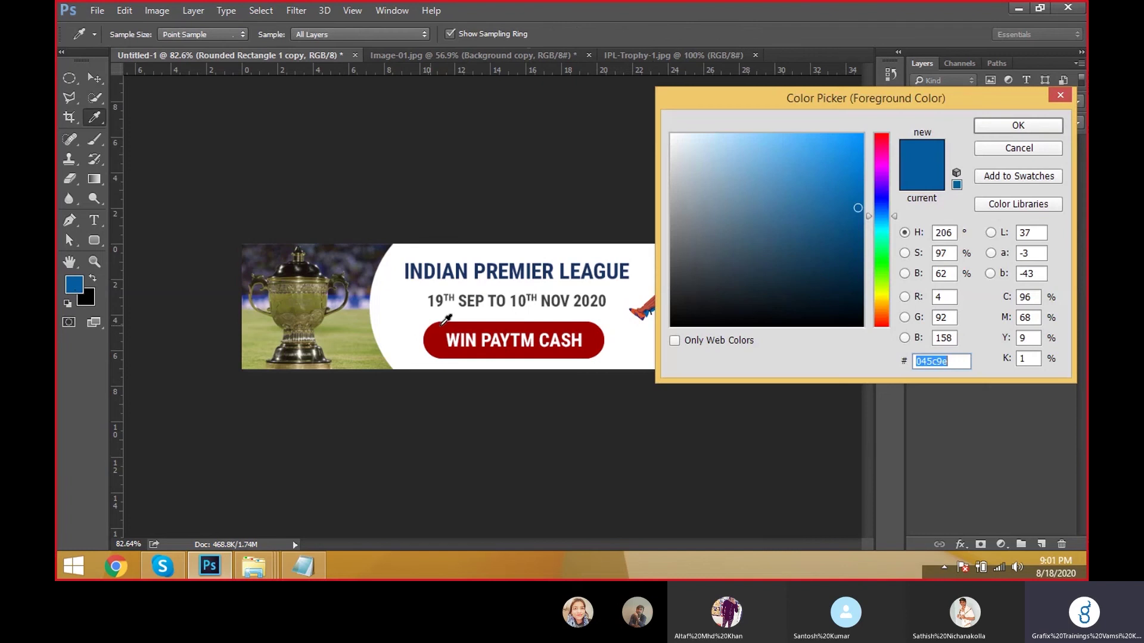
{"action": "key", "text": "Escape"}
{"action": "key", "text": "alt+shift+BackSpace"}
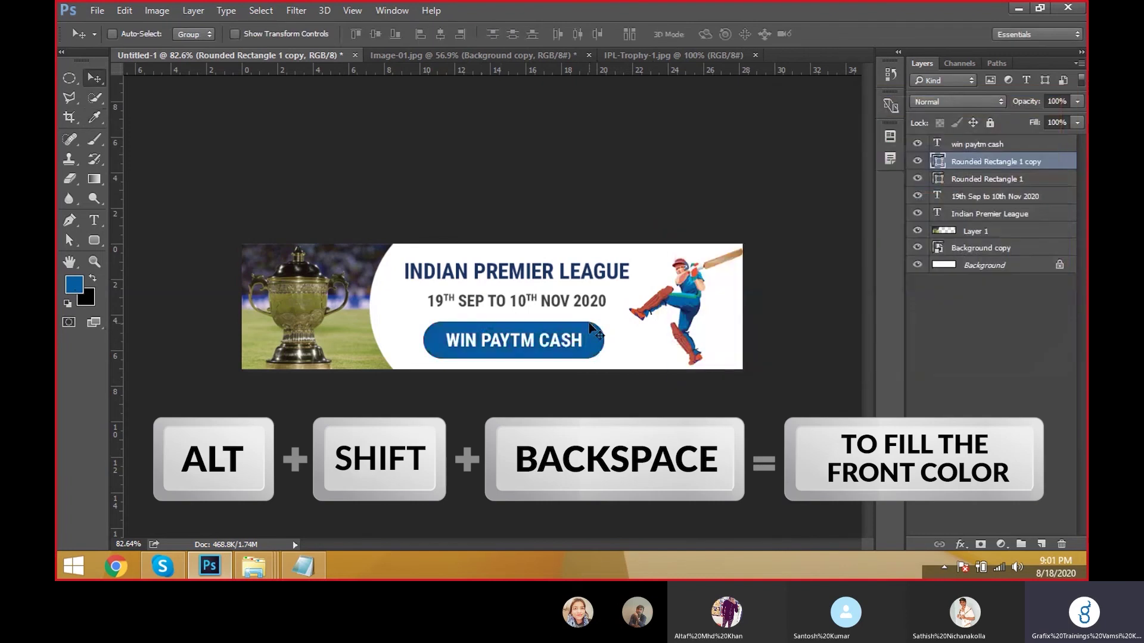
Step: Toggle the visibility of the blue rounded rectangle copy to compare the red and blue versions of the button
{"action": "left_click", "coordinate": [916, 162]}
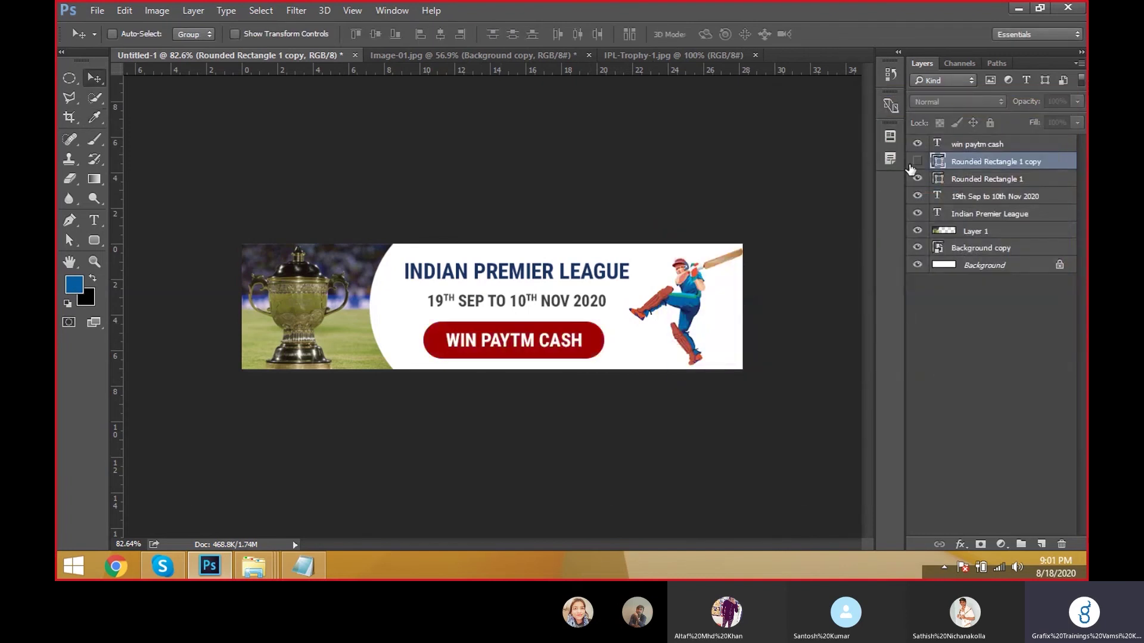
{"action": "left_click", "coordinate": [916, 162]}
{"action": "left_click", "coordinate": [917, 162]}
{"action": "left_click", "coordinate": [909, 165]}
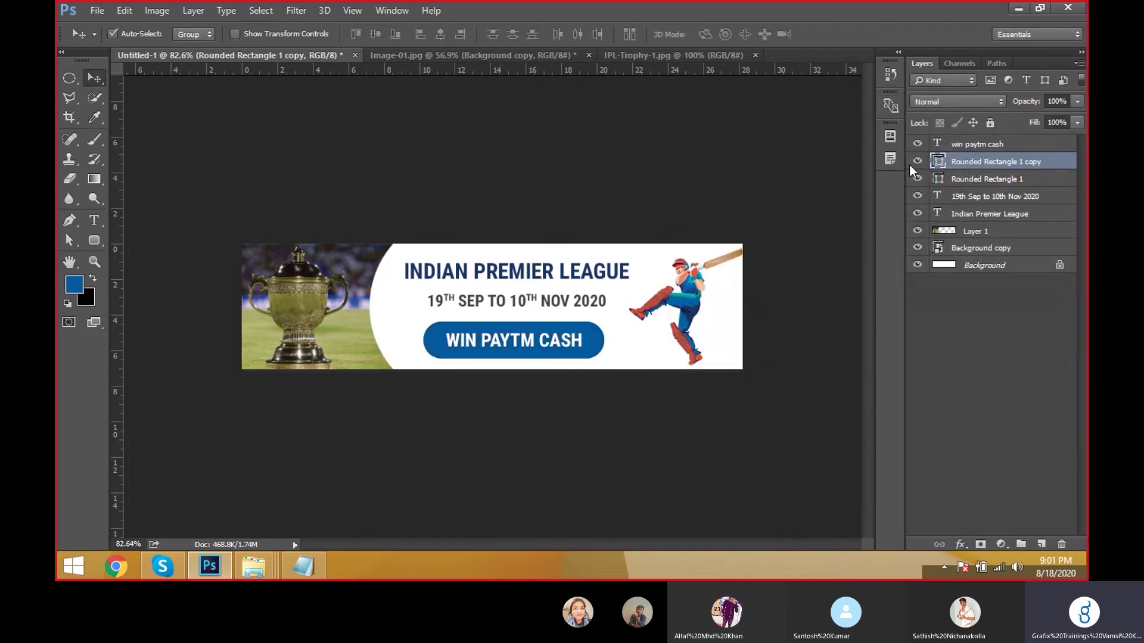
Step: Show the Timeline, create a video timeline for the banner and convert it to a frame animation
{"action": "key", "text": "ctrl+s"}
{"action": "key", "text": "Escape"}
{"action": "left_click", "coordinate": [391, 10]}
{"action": "left_click", "coordinate": [482, 471]}
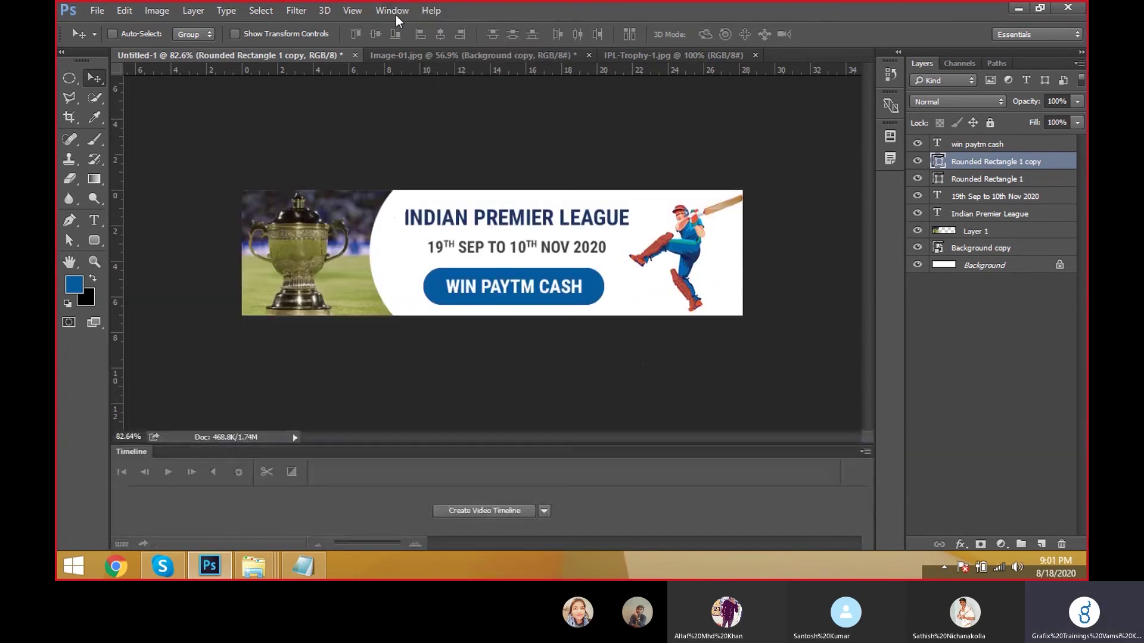
{"action": "left_click", "coordinate": [396, 10]}
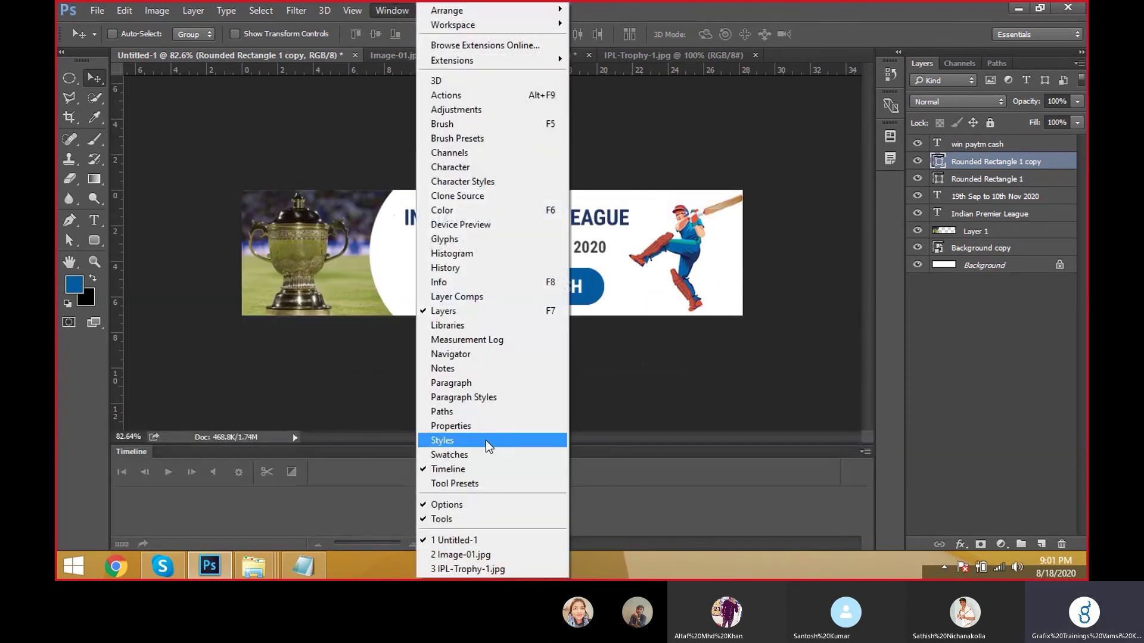
{"action": "left_click", "coordinate": [654, 470]}
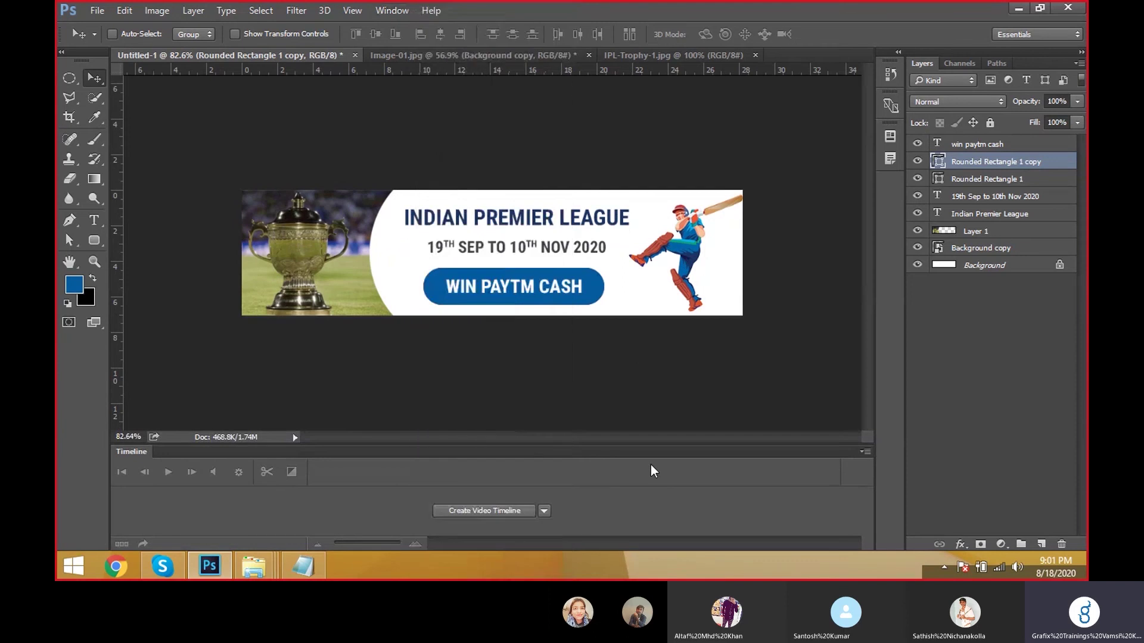
{"action": "left_click", "coordinate": [467, 514]}
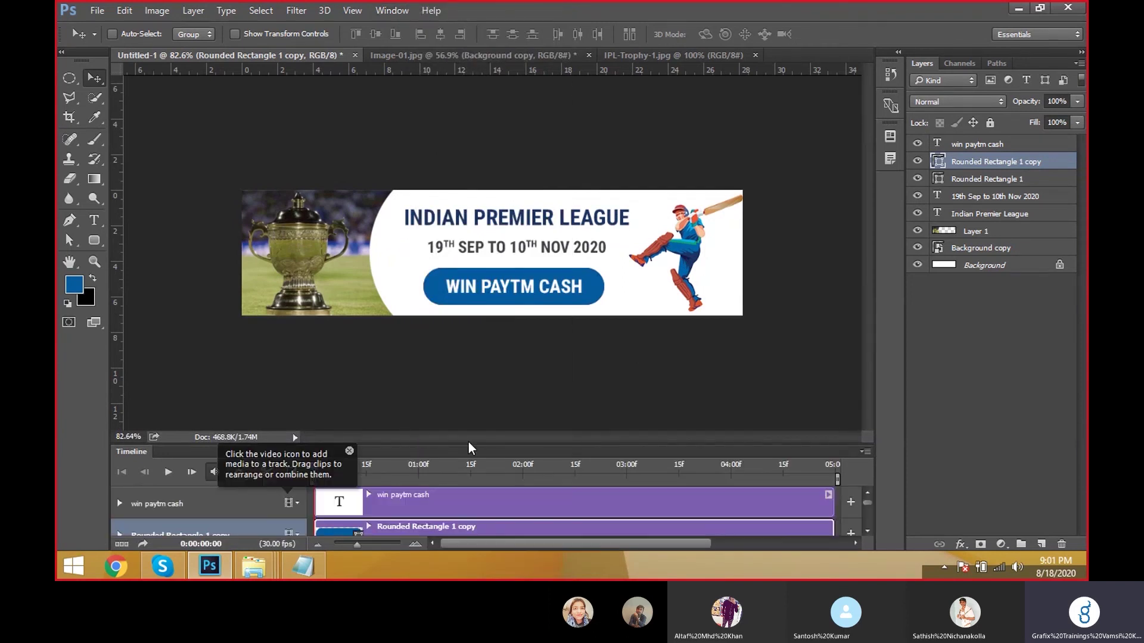
{"action": "left_click_drag", "start_coordinate": [468, 444], "coordinate": [455, 409]}
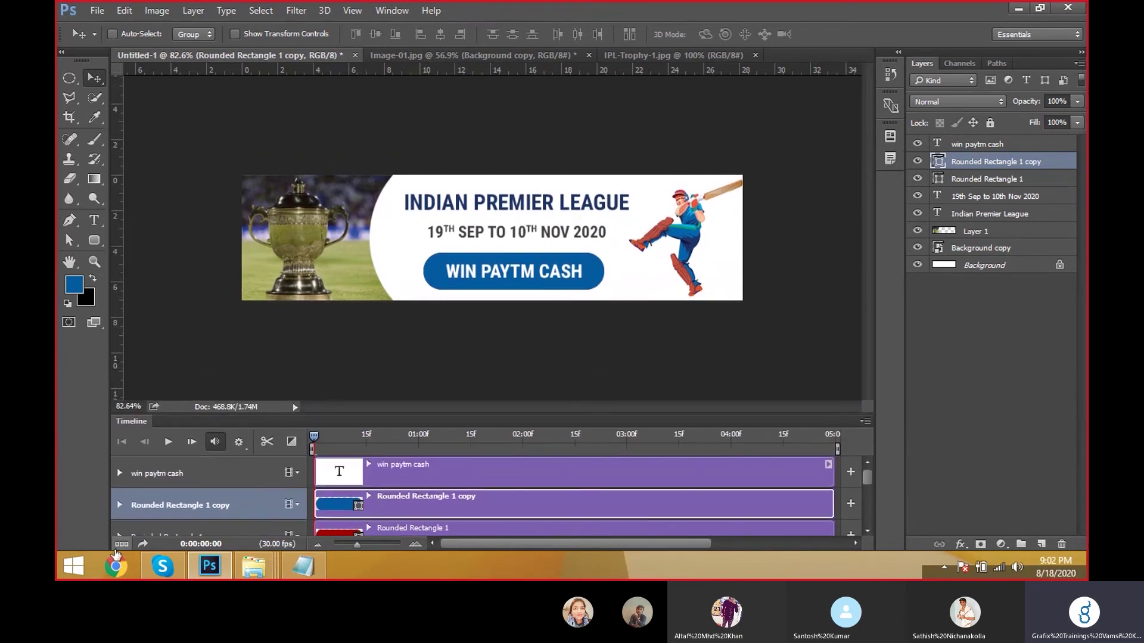
{"action": "left_click", "coordinate": [121, 544]}
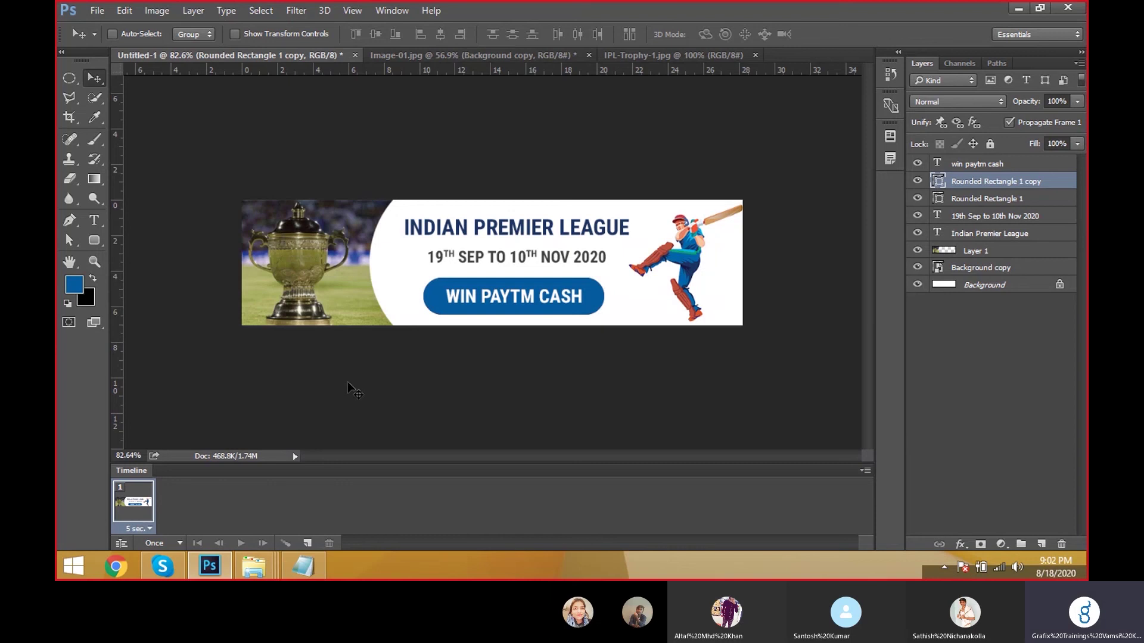
Step: Hide every layer except the white Background in the first animation frame
{"action": "left_click_drag", "start_coordinate": [917, 164], "coordinate": [917, 284]}
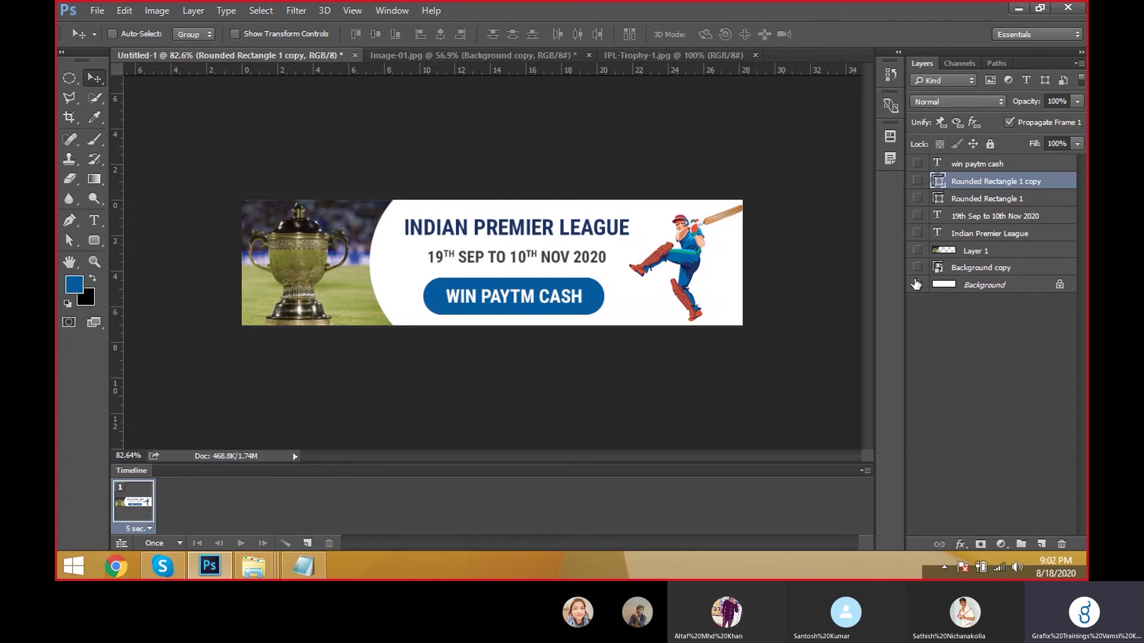
{"action": "left_click", "coordinate": [917, 285]}
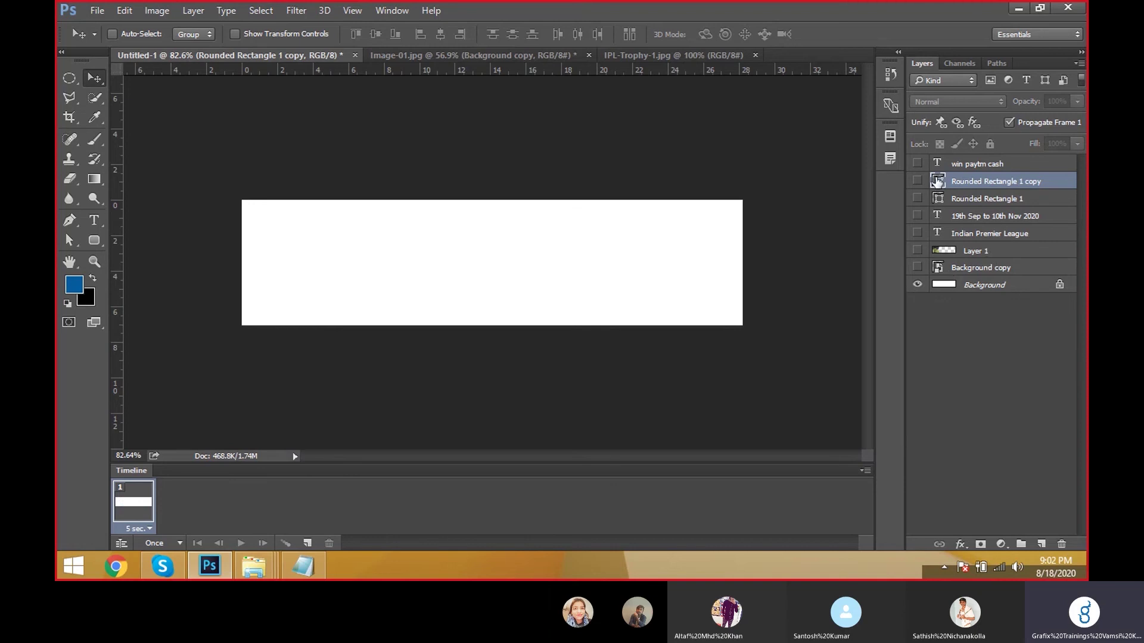
{"action": "mouse_move", "coordinate": [918, 162]}
{"action": "left_mouse_down"}
{"action": "mouse_move", "coordinate": [924, 277]}
{"action": "mouse_move", "coordinate": [927, 173]}
{"action": "left_mouse_up"}
Step: Add a second frame, show the batsman layer in it and move the batsman outside the canvas beyond its right edge
{"action": "left_click", "coordinate": [307, 542]}
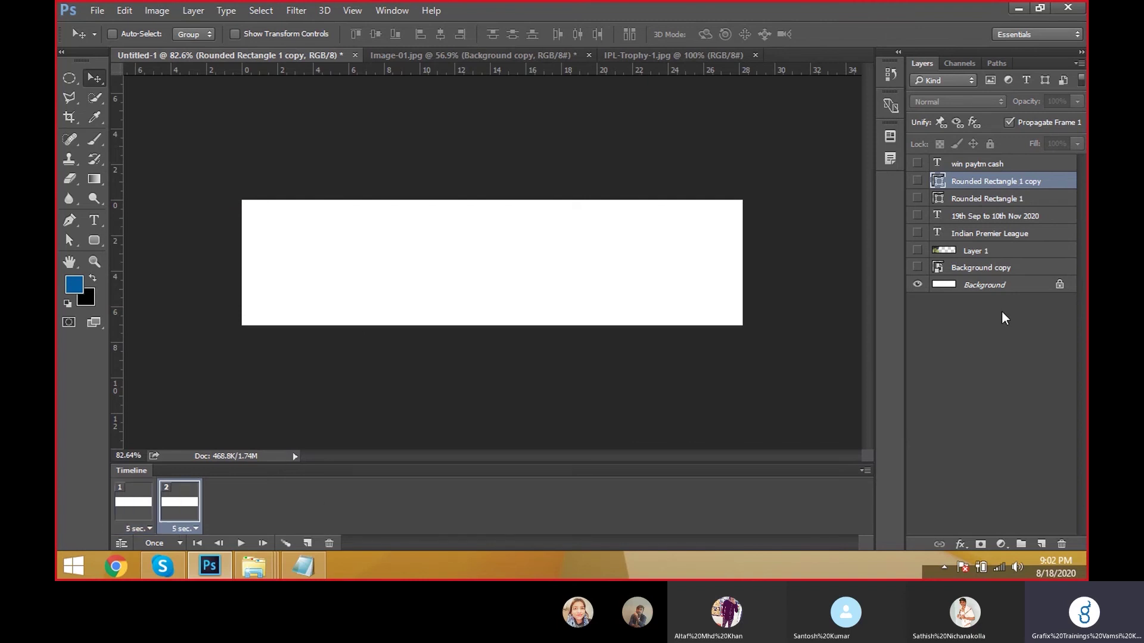
{"action": "left_click", "coordinate": [968, 266]}
{"action": "left_click", "coordinate": [917, 267]}
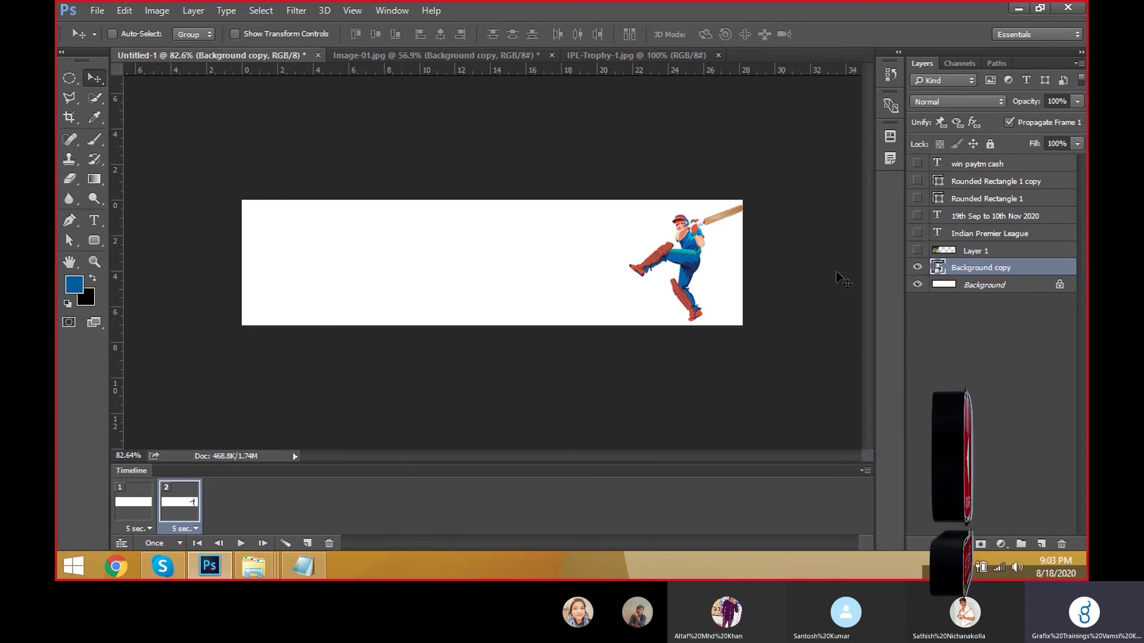
{"action": "left_click_drag", "start_coordinate": [722, 281], "coordinate": [842, 278]}
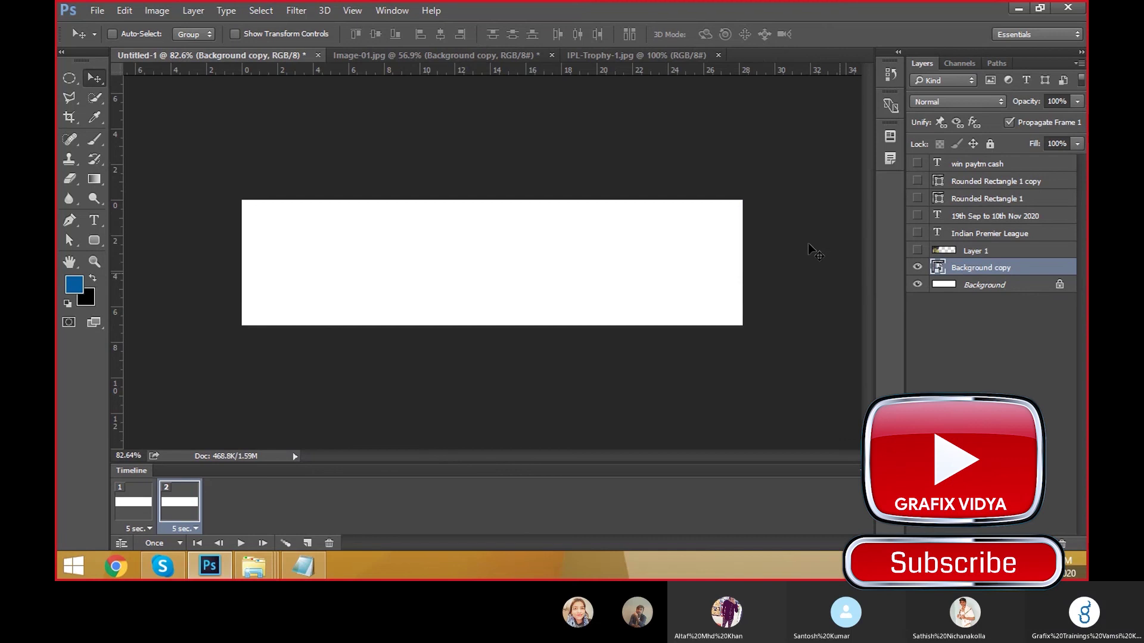
Step: Add frames 3 to 6, moving the batsman gradually further in from the canvas's right edge in each until he is fully inside
{"action": "left_click", "coordinate": [307, 543]}
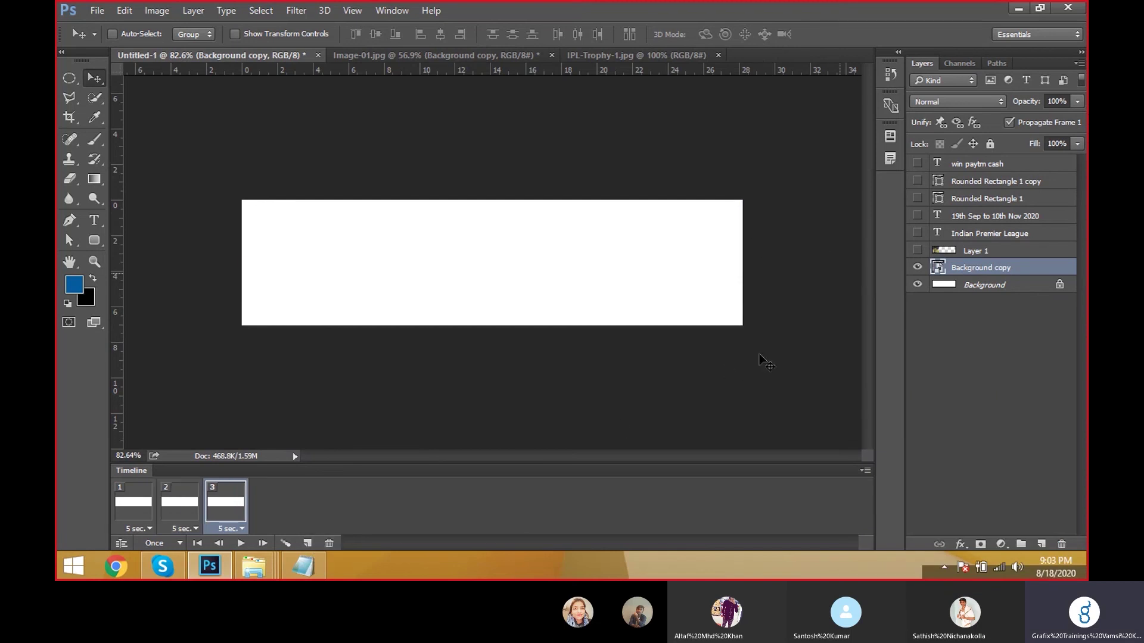
{"action": "left_click_drag", "start_coordinate": [760, 358], "coordinate": [717, 355]}
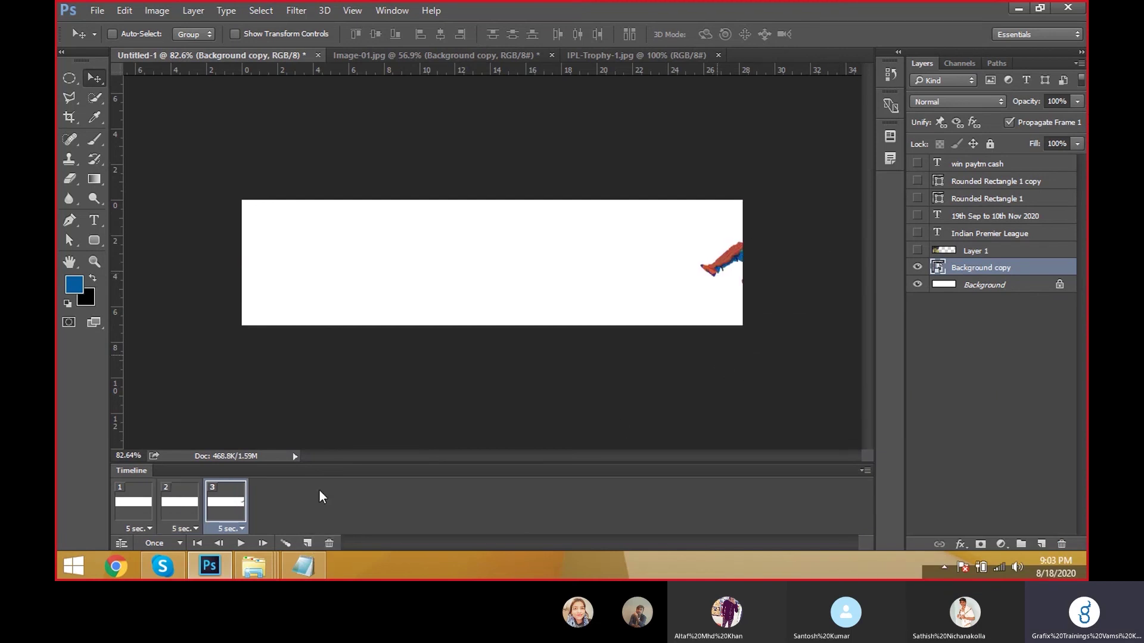
{"action": "left_click", "coordinate": [307, 544]}
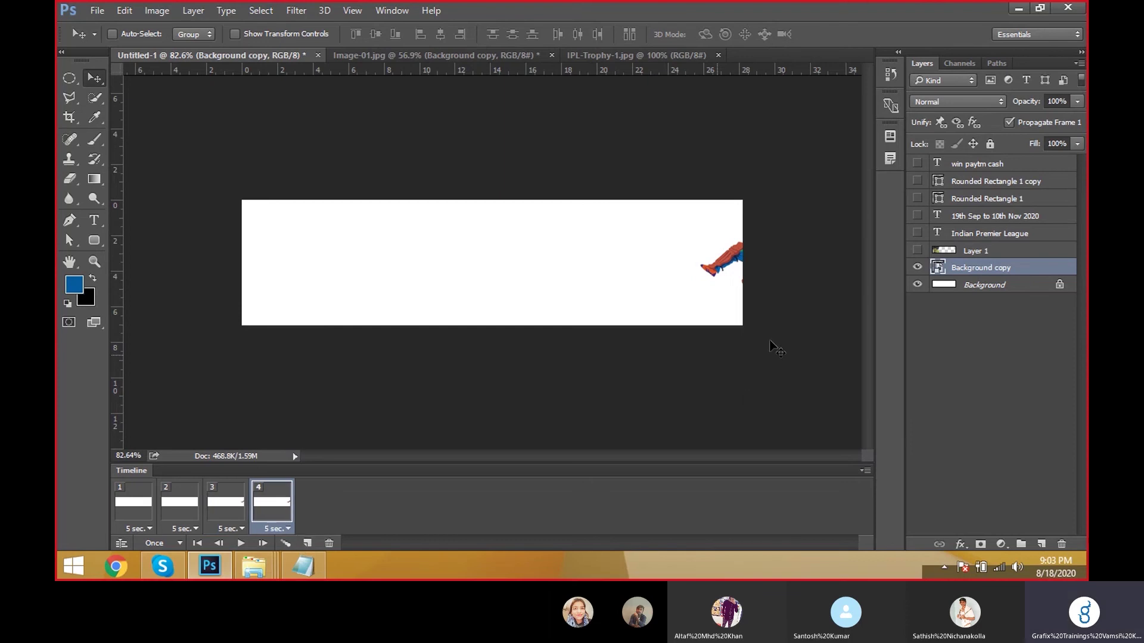
{"action": "left_click_drag", "start_coordinate": [774, 347], "coordinate": [746, 338]}
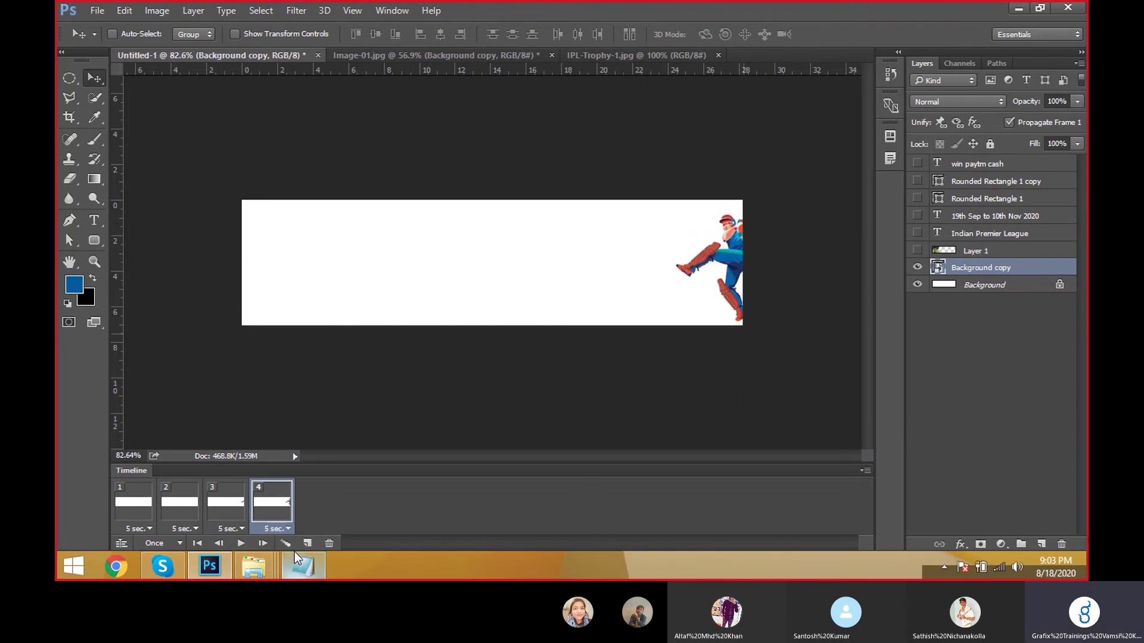
{"action": "left_click", "coordinate": [308, 544]}
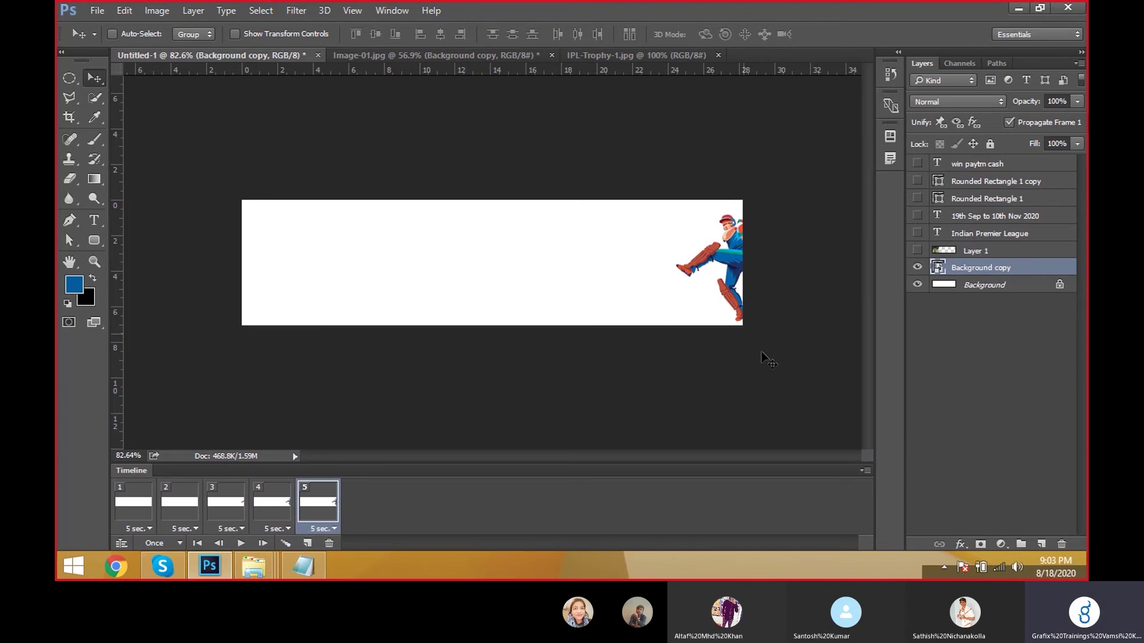
{"action": "left_click_drag", "start_coordinate": [761, 355], "coordinate": [736, 355]}
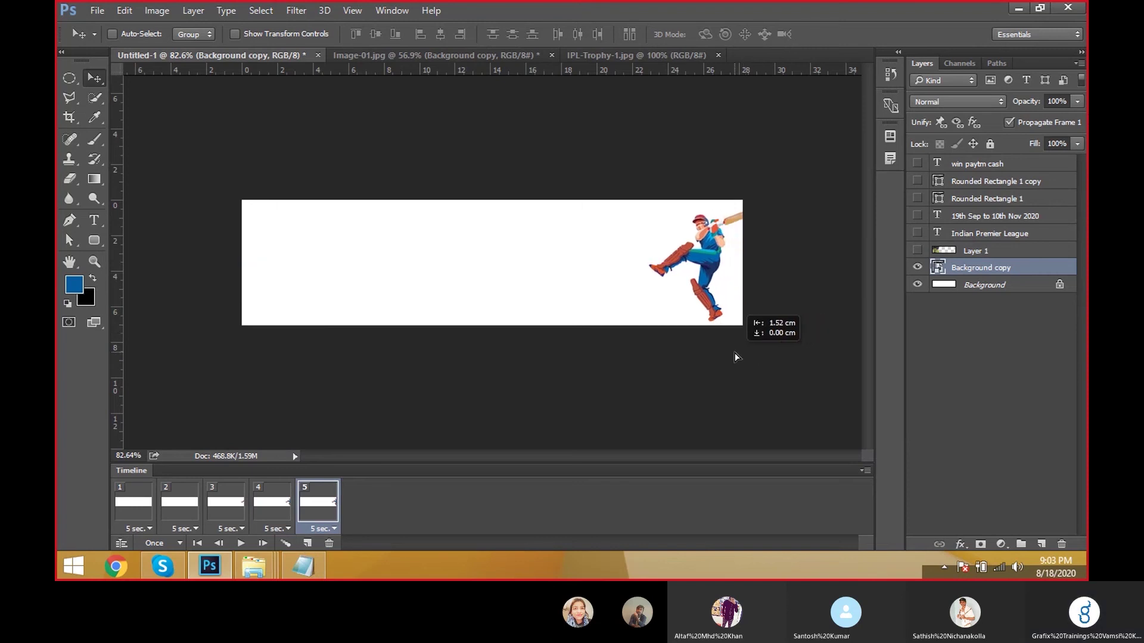
{"action": "left_click", "coordinate": [307, 544]}
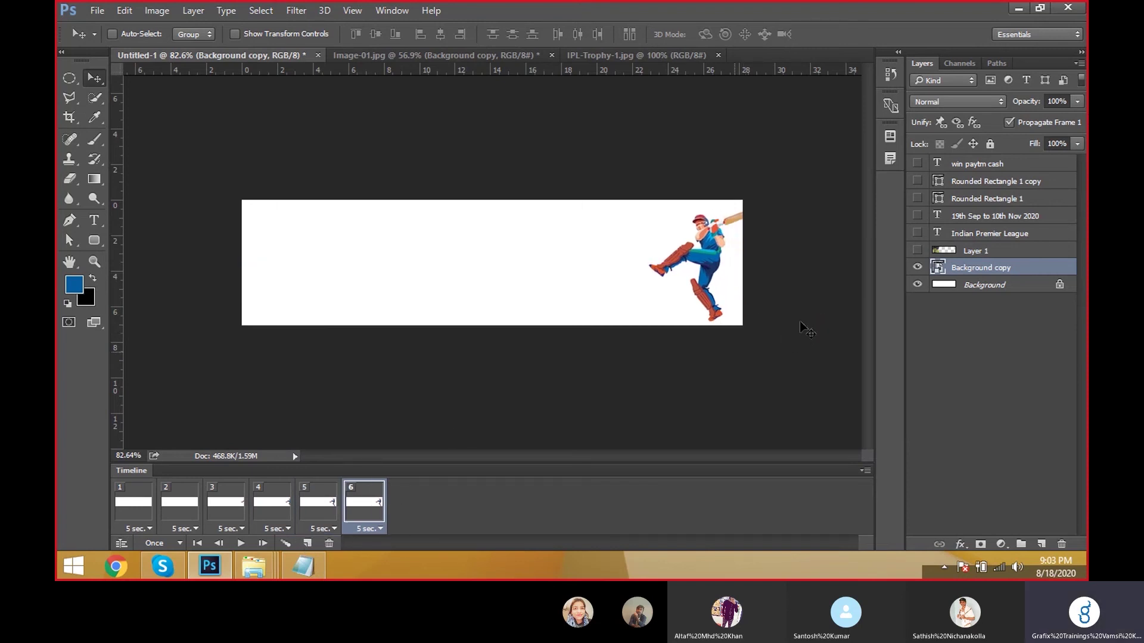
{"action": "left_click_drag", "start_coordinate": [801, 328], "coordinate": [774, 331]}
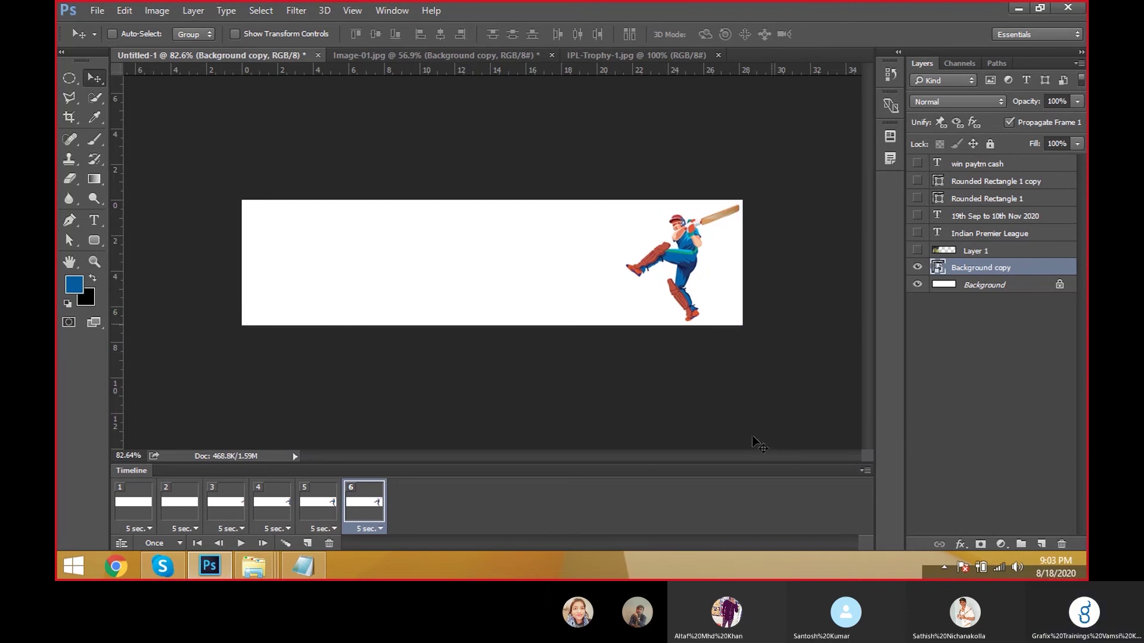
Step: Set the delay of all six frames to 1 second and play the animation
{"action": "left_click", "coordinate": [137, 519], "text": "shift"}
{"action": "left_click", "coordinate": [140, 525]}
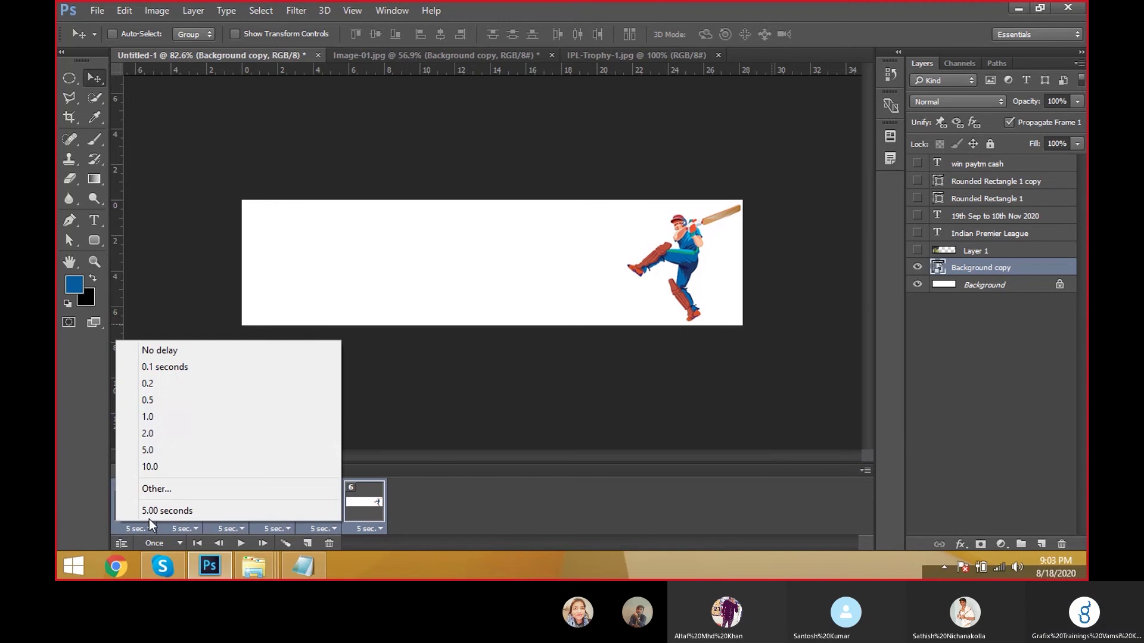
{"action": "left_click", "coordinate": [180, 415]}
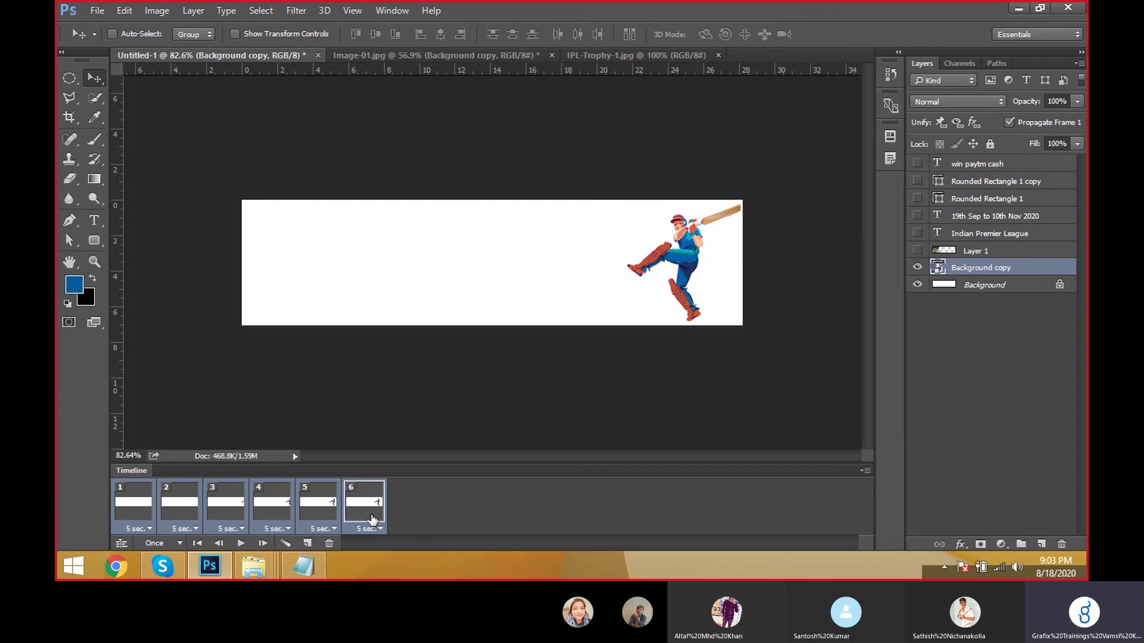
{"action": "left_click", "coordinate": [379, 517]}
{"action": "left_click", "coordinate": [325, 517], "text": "ctrl"}
{"action": "left_click", "coordinate": [275, 522], "text": "ctrl"}
{"action": "left_click", "coordinate": [195, 522], "text": "ctrl"}
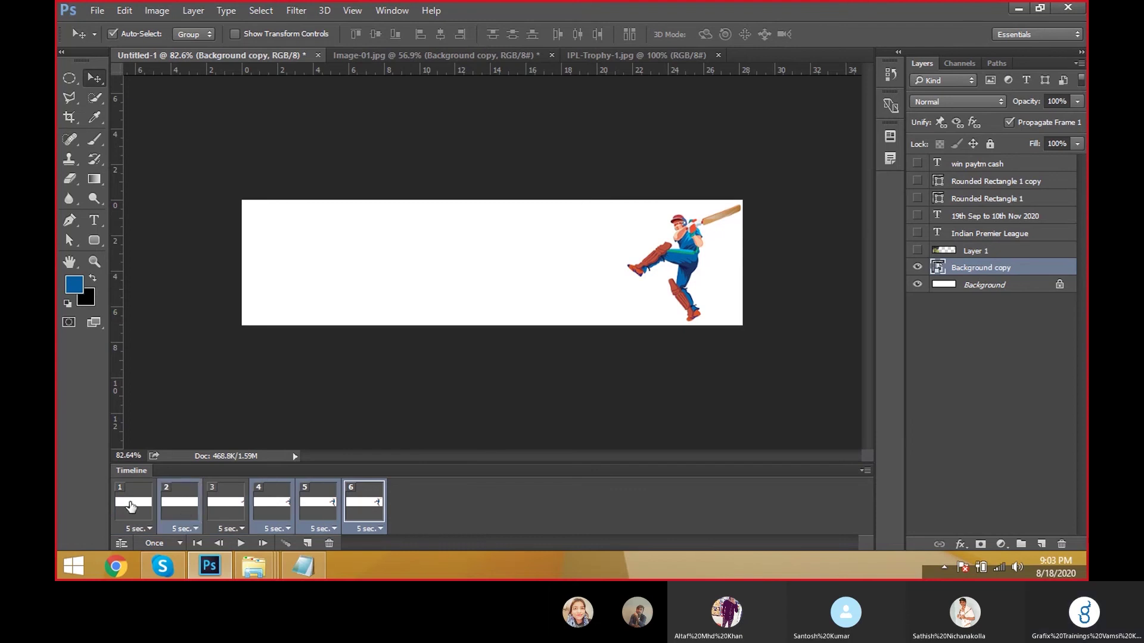
{"action": "left_click", "coordinate": [130, 506], "text": "ctrl"}
{"action": "left_click", "coordinate": [219, 508], "text": "ctrl"}
{"action": "left_click", "coordinate": [237, 529]}
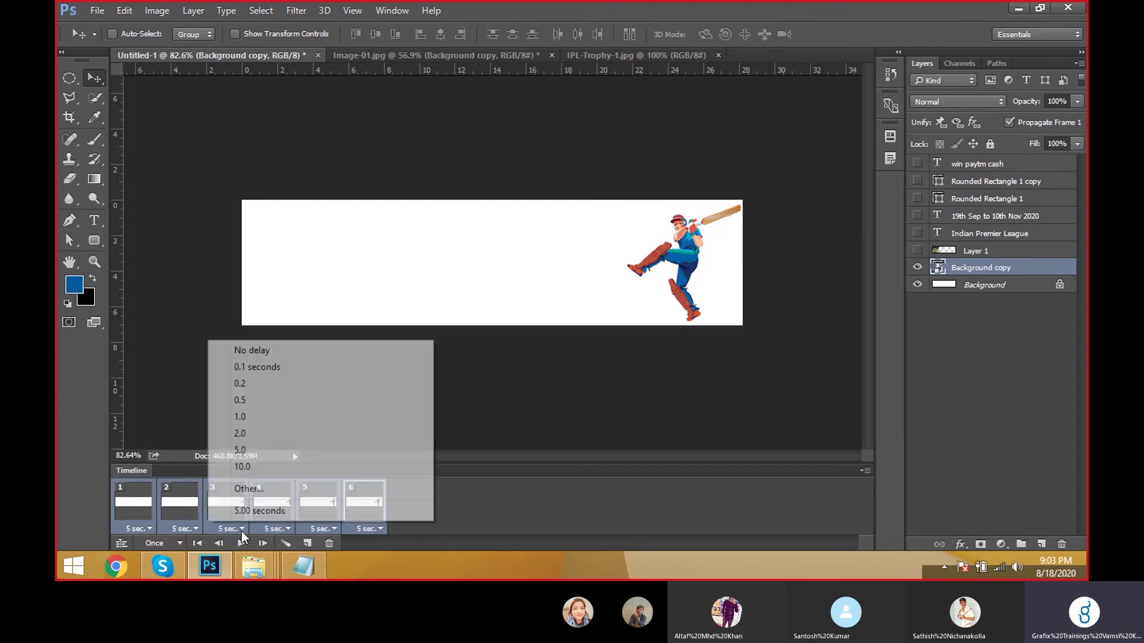
{"action": "left_click", "coordinate": [286, 420]}
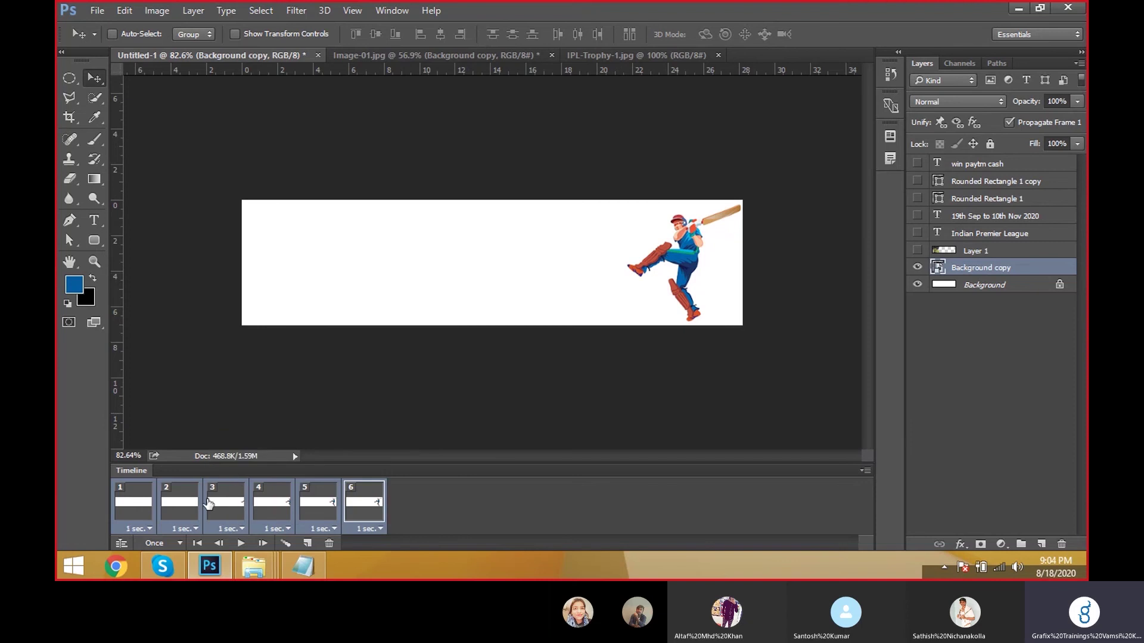
{"action": "left_click", "coordinate": [242, 545]}
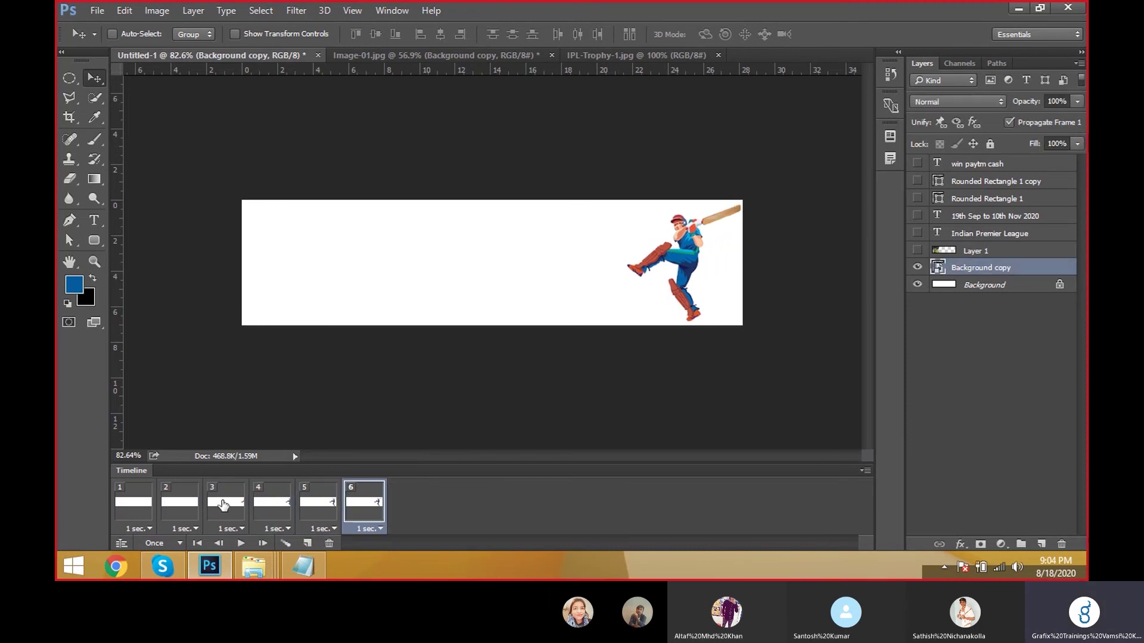
Step: Set the delay of all six frames to 0.5 seconds and play the animation
{"action": "left_click", "coordinate": [134, 498], "text": "shift"}
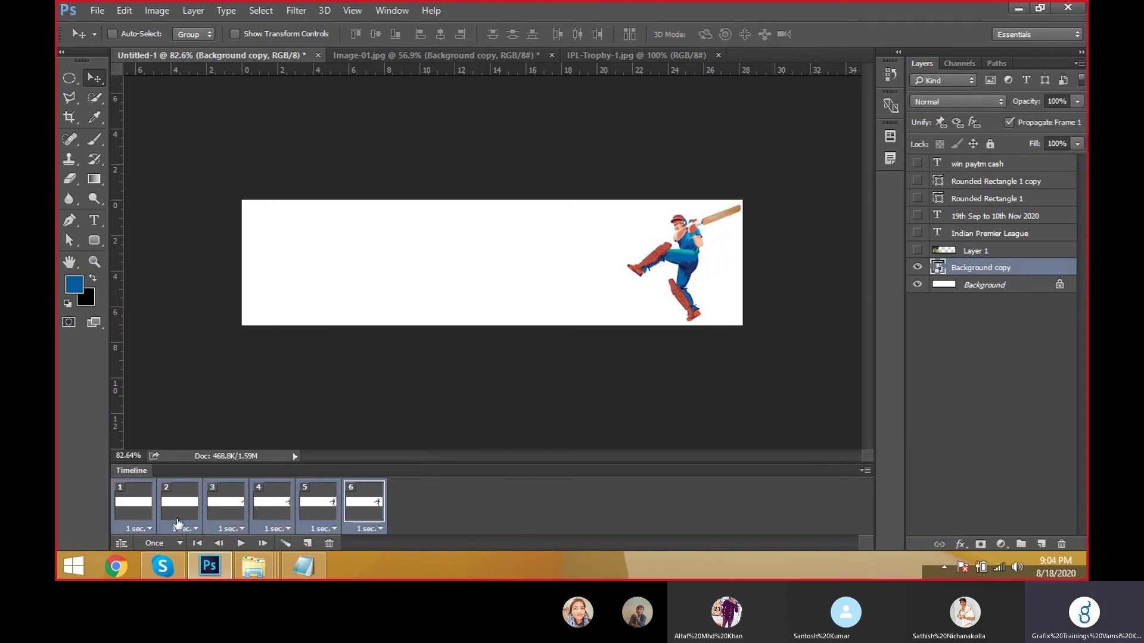
{"action": "left_click", "coordinate": [153, 531]}
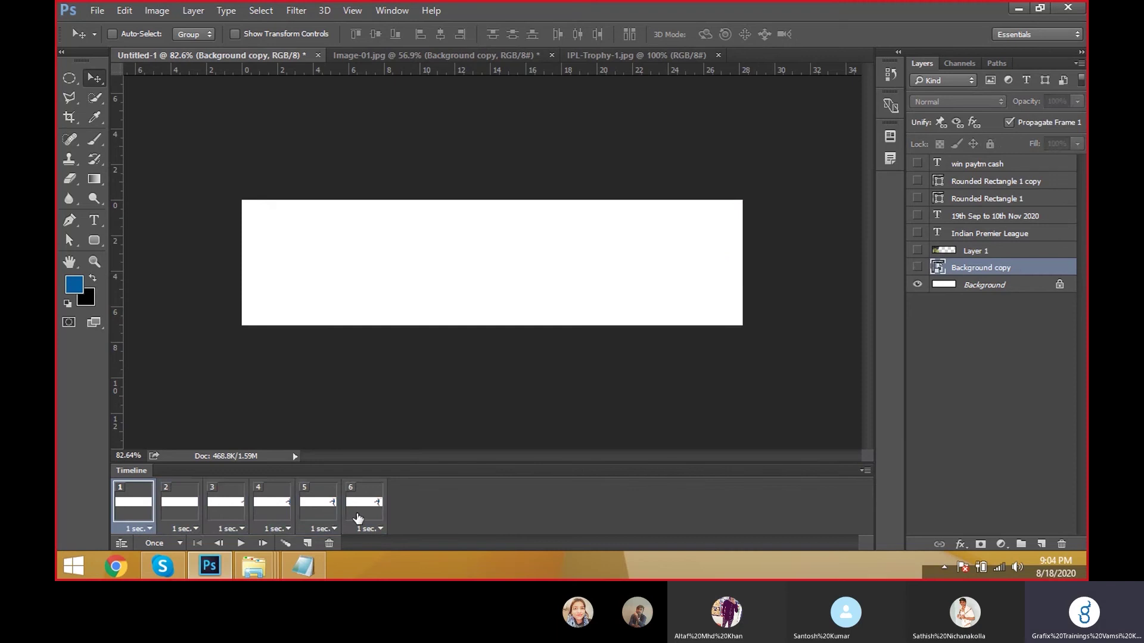
{"action": "left_click", "coordinate": [358, 519], "text": "shift"}
{"action": "left_click", "coordinate": [146, 529]}
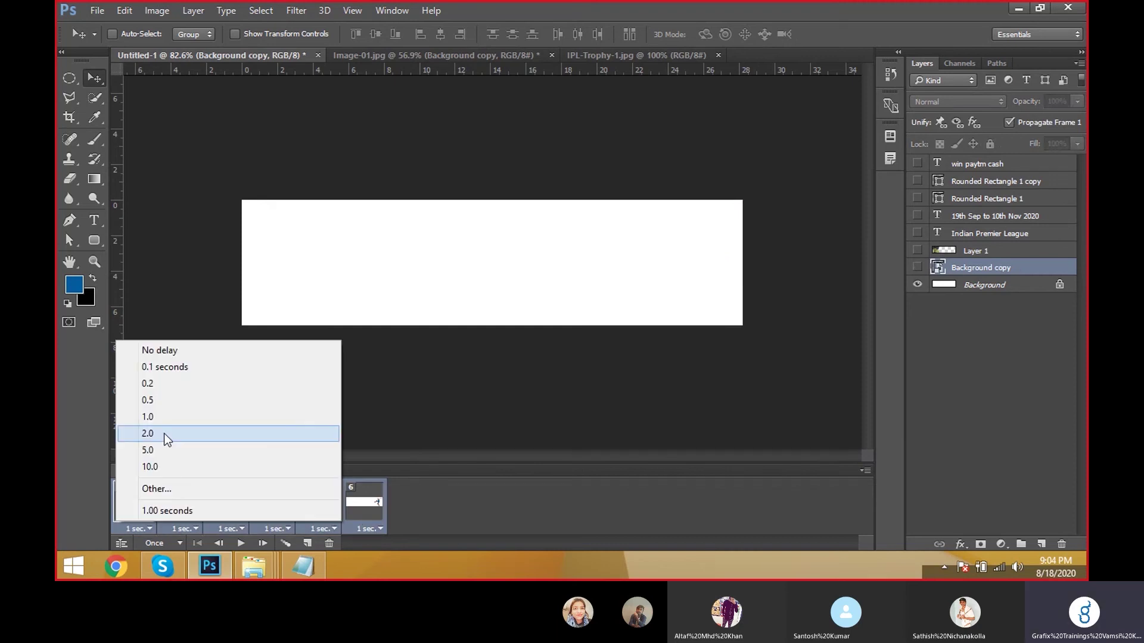
{"action": "left_click", "coordinate": [182, 400]}
{"action": "left_click", "coordinate": [241, 544]}
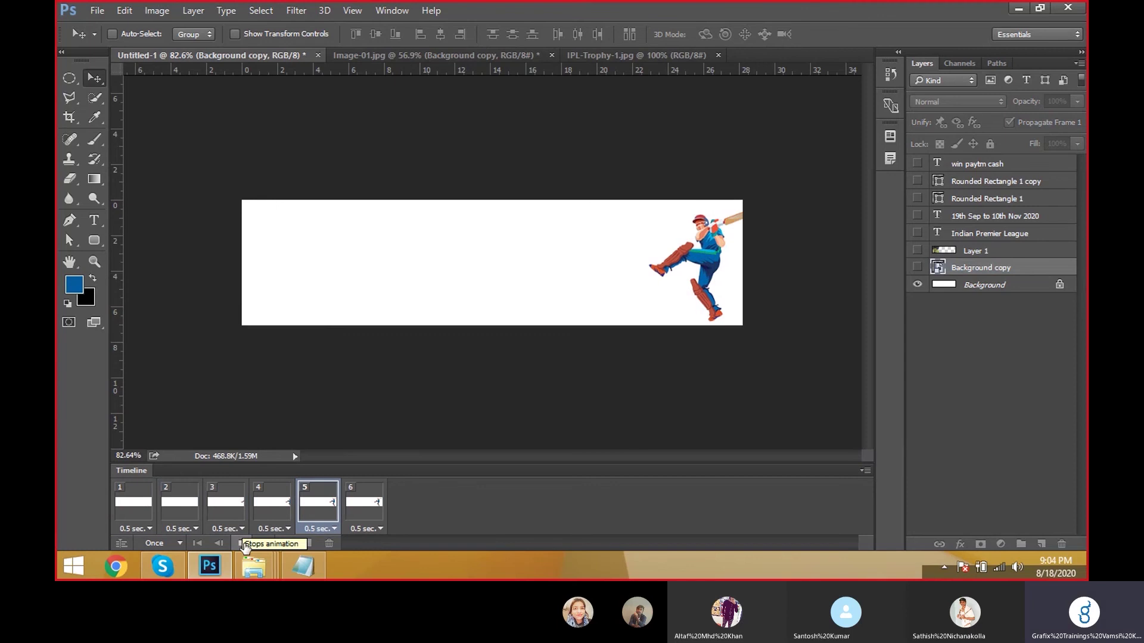
Step: Set the delay of all six frames to 0.2 seconds and play the animation several times
{"action": "left_click", "coordinate": [145, 514], "text": "shift"}
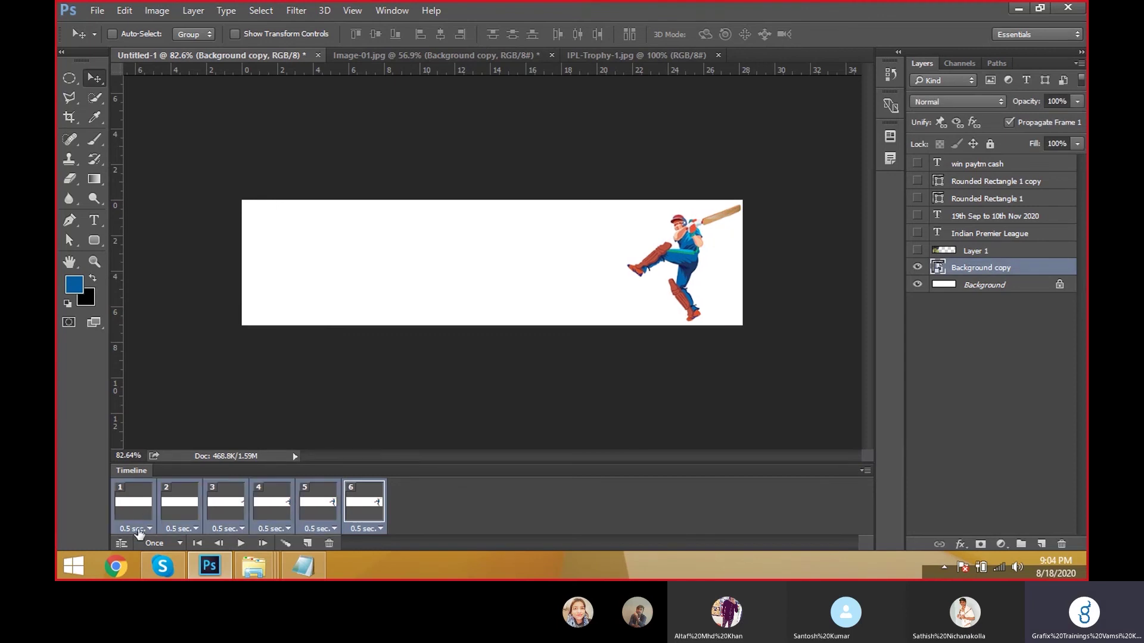
{"action": "left_click", "coordinate": [149, 530]}
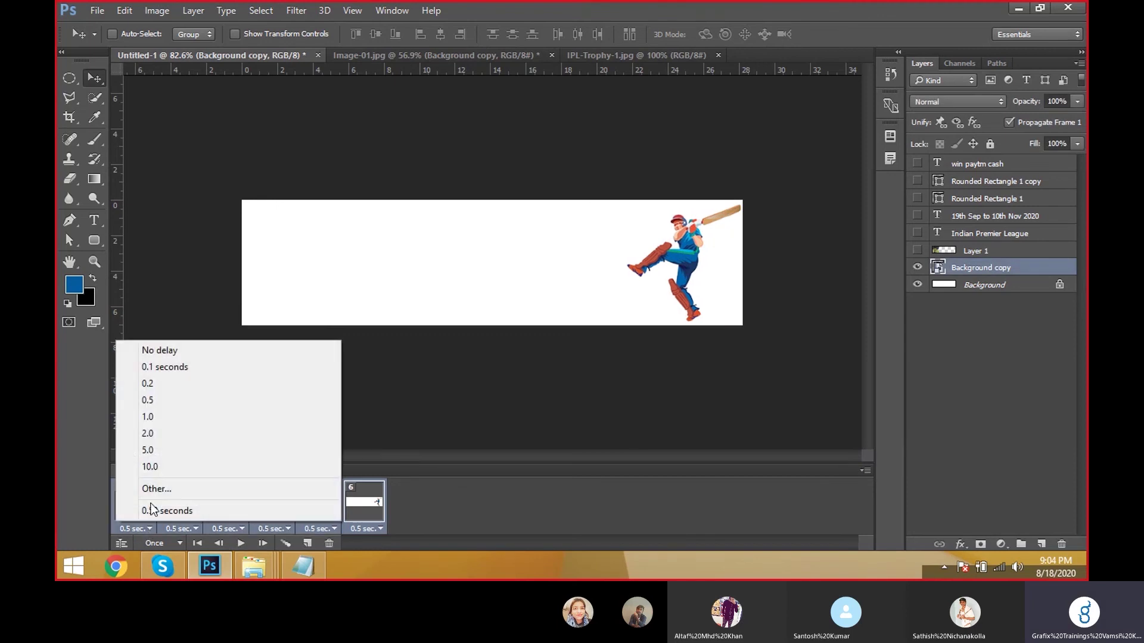
{"action": "left_click", "coordinate": [176, 385]}
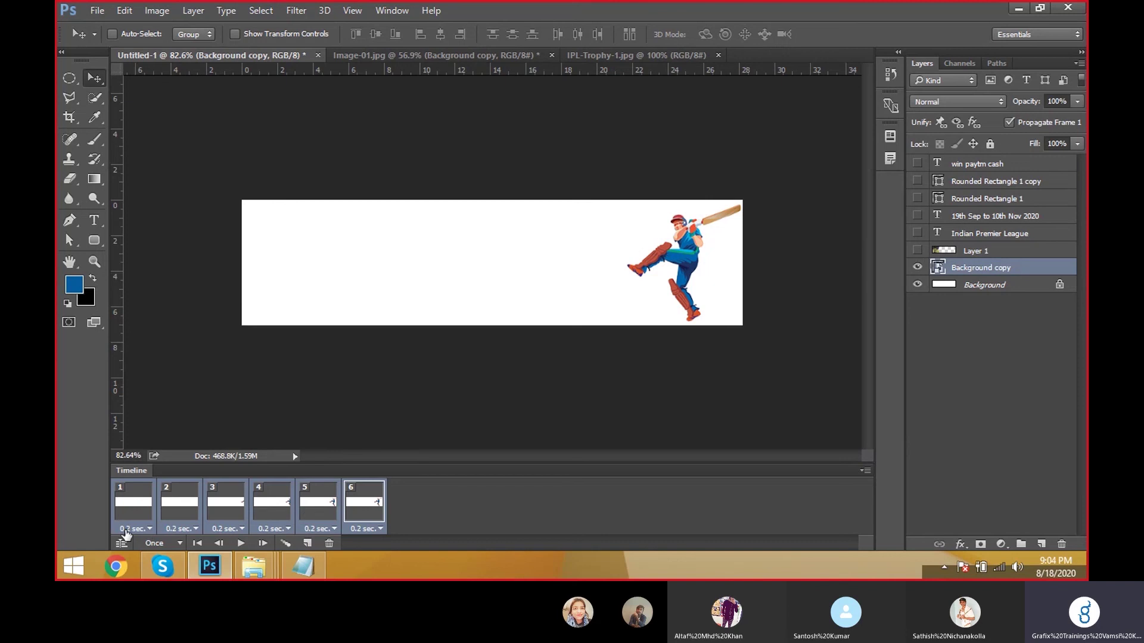
{"action": "left_click", "coordinate": [241, 544]}
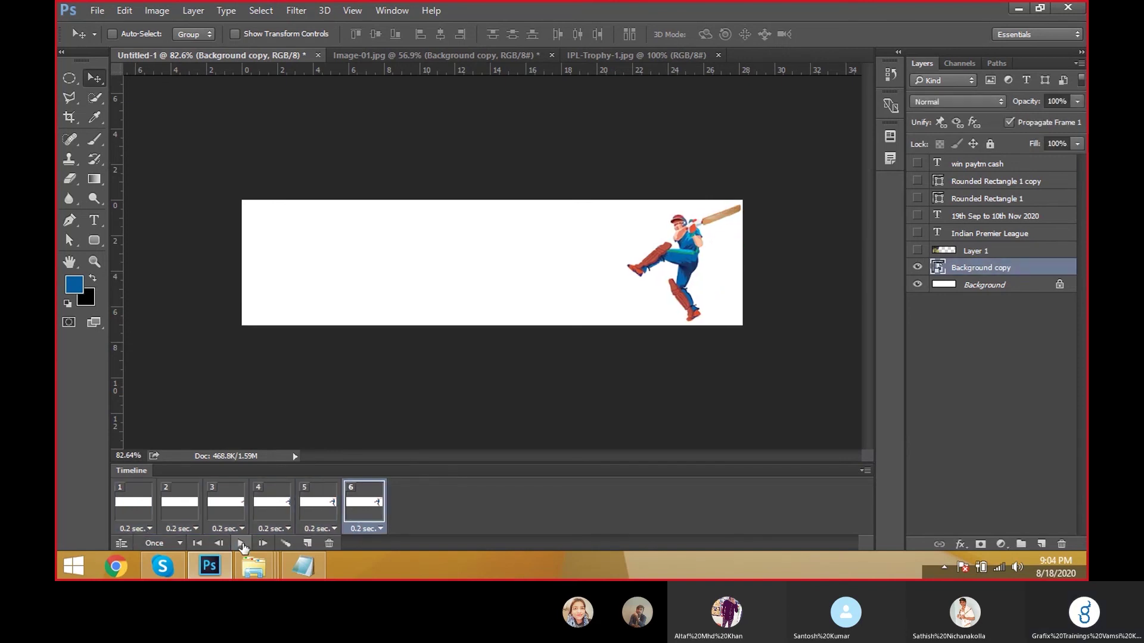
{"action": "left_click", "coordinate": [241, 544]}
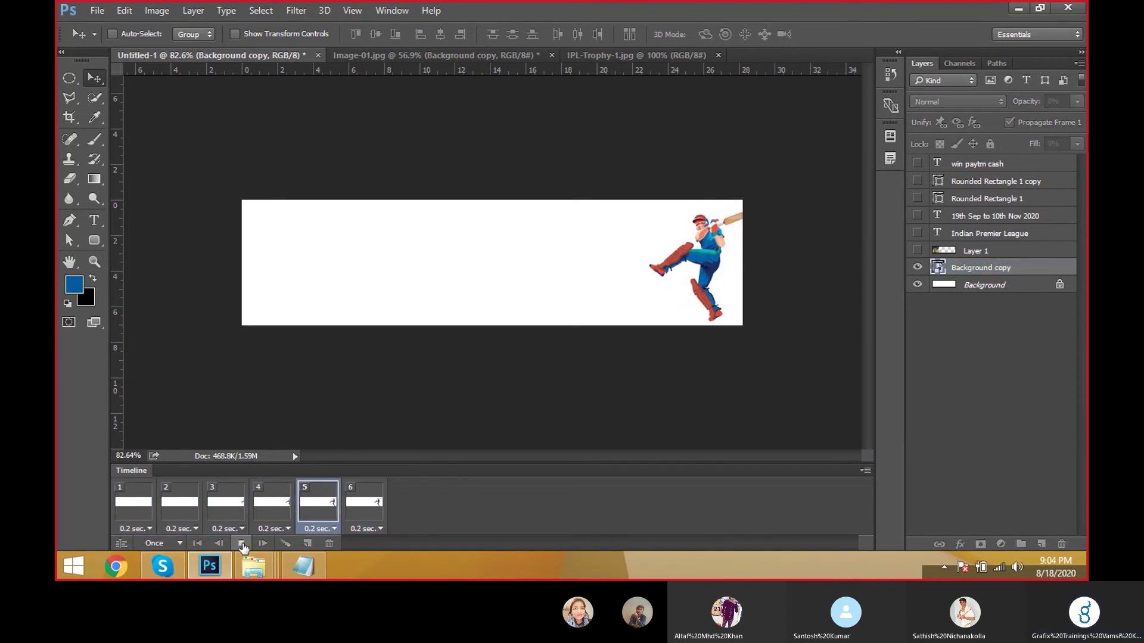
{"action": "left_click", "coordinate": [242, 544]}
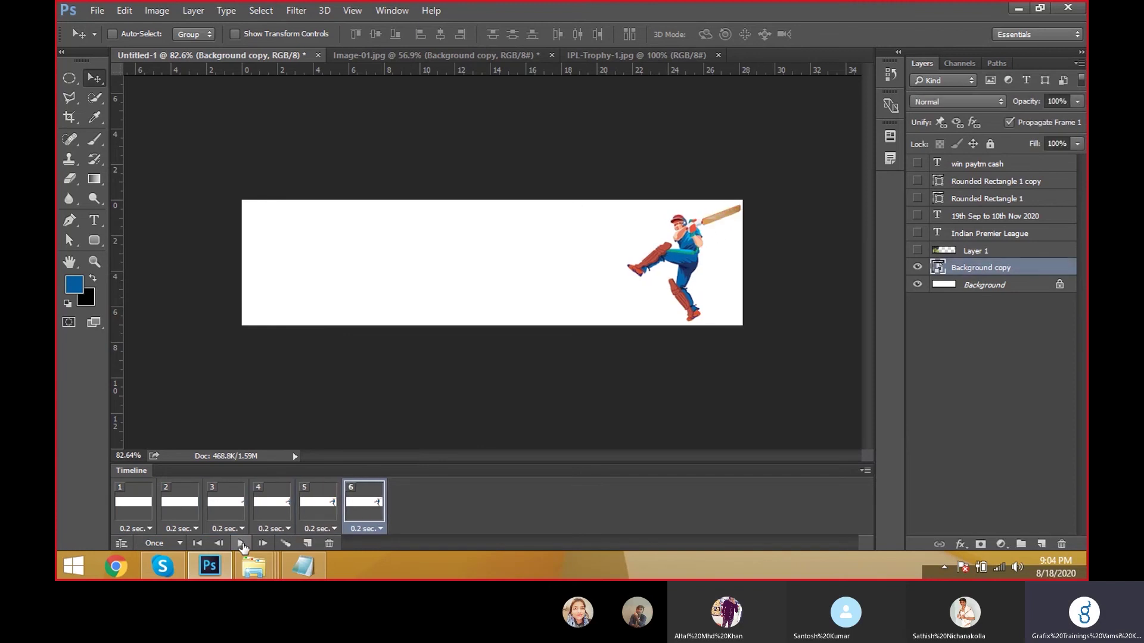
{"action": "left_click", "coordinate": [242, 544]}
{"action": "left_click", "coordinate": [242, 544]}
Step: Add frame 7, show the trophy layer in it and set that layer's opacity to 0%
{"action": "left_click", "coordinate": [310, 544]}
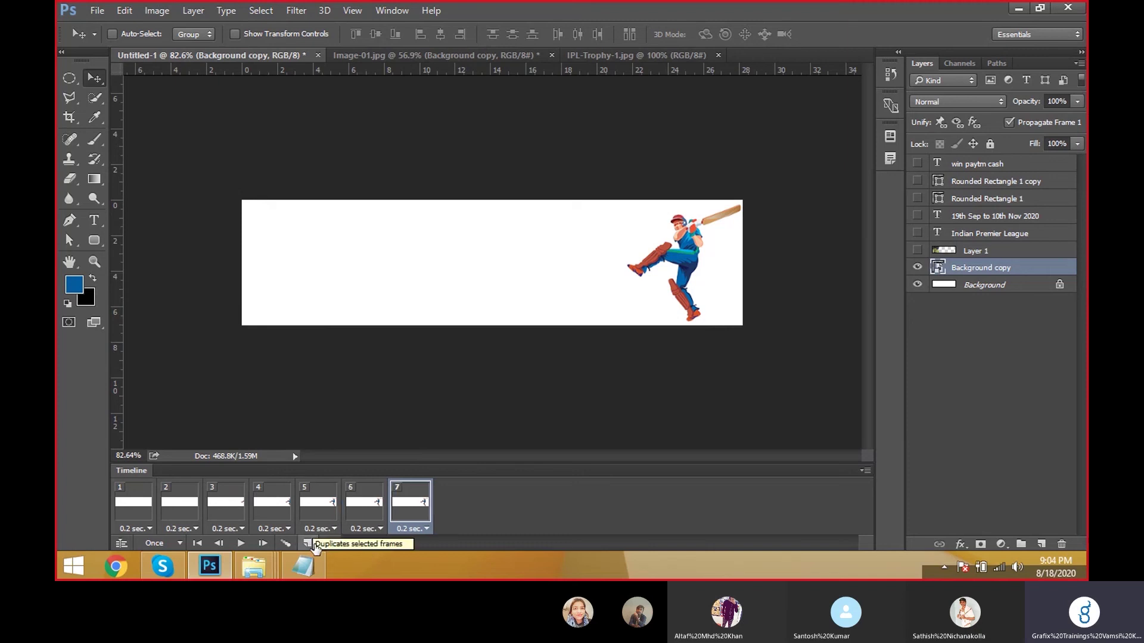
{"action": "left_click", "coordinate": [917, 251]}
{"action": "left_click", "coordinate": [967, 252]}
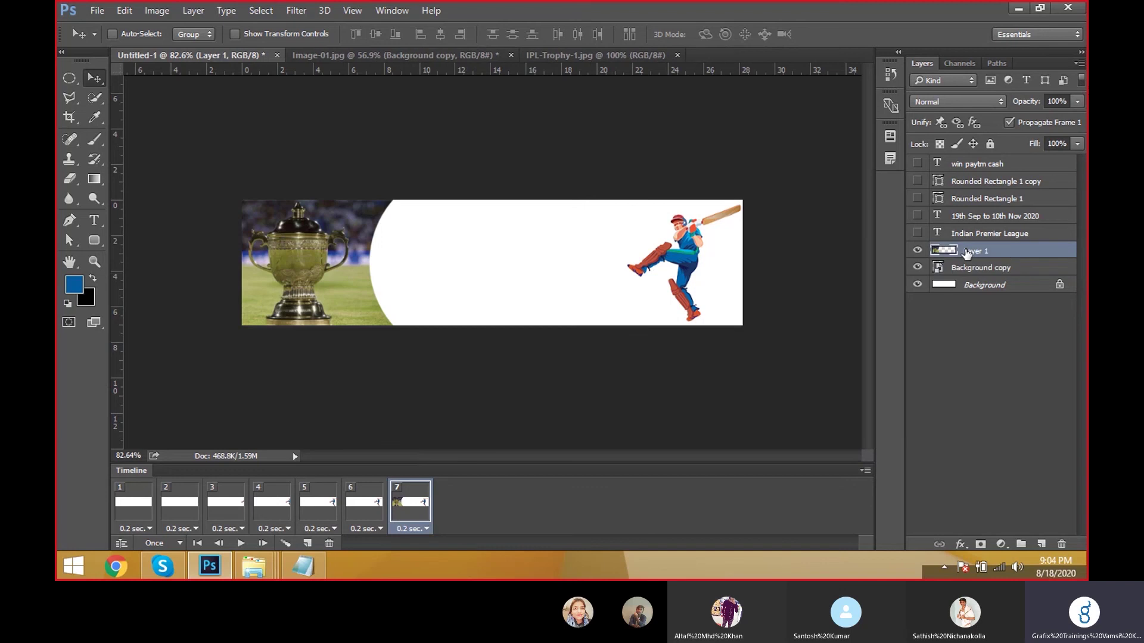
{"action": "left_click", "coordinate": [1078, 102]}
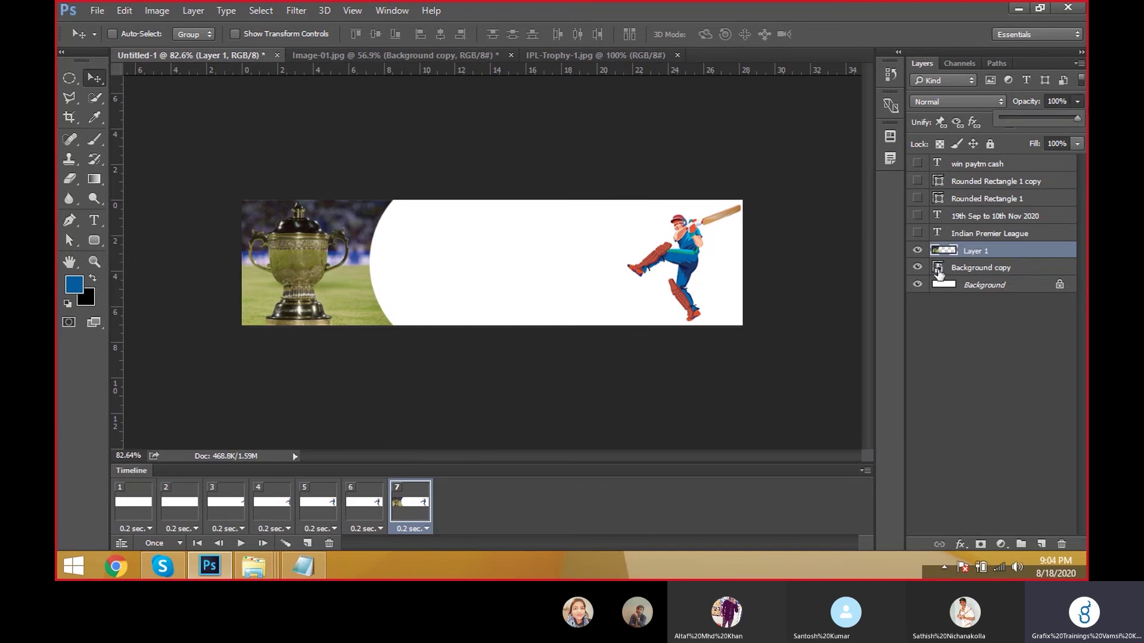
{"action": "left_click", "coordinate": [1086, 105]}
{"action": "left_click", "coordinate": [1077, 101]}
{"action": "left_click_drag", "start_coordinate": [1025, 124], "coordinate": [997, 127]}
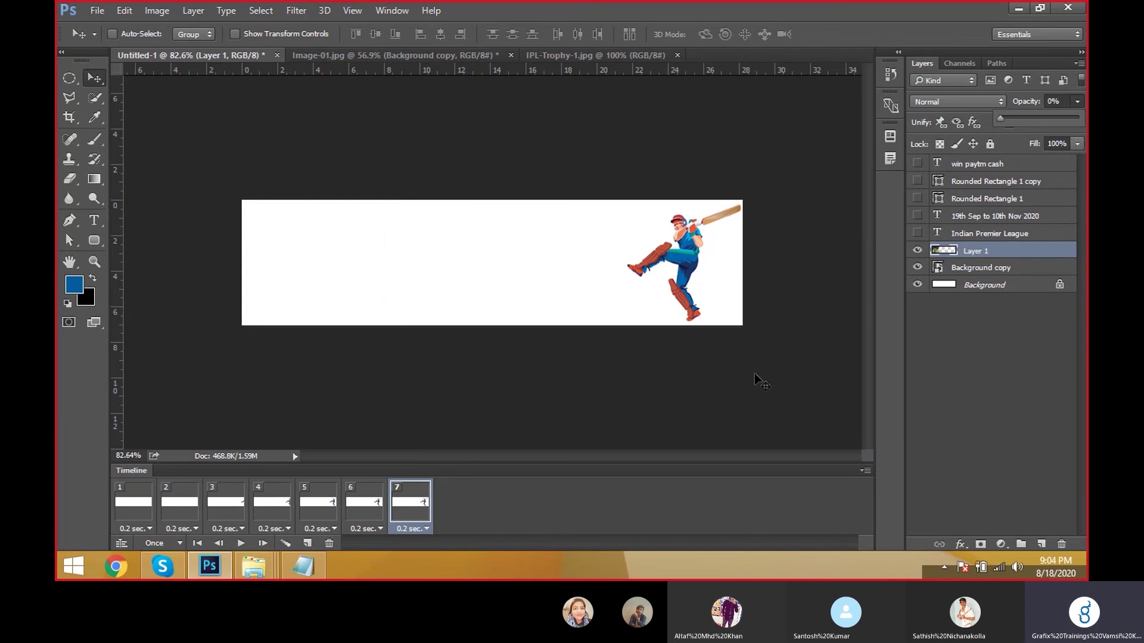
Step: Add frames 8 and 9, setting the trophy layer's opacity to 15% in frame 8 and 50% in frame 9
{"action": "left_click", "coordinate": [307, 544]}
{"action": "left_click", "coordinate": [1077, 102]}
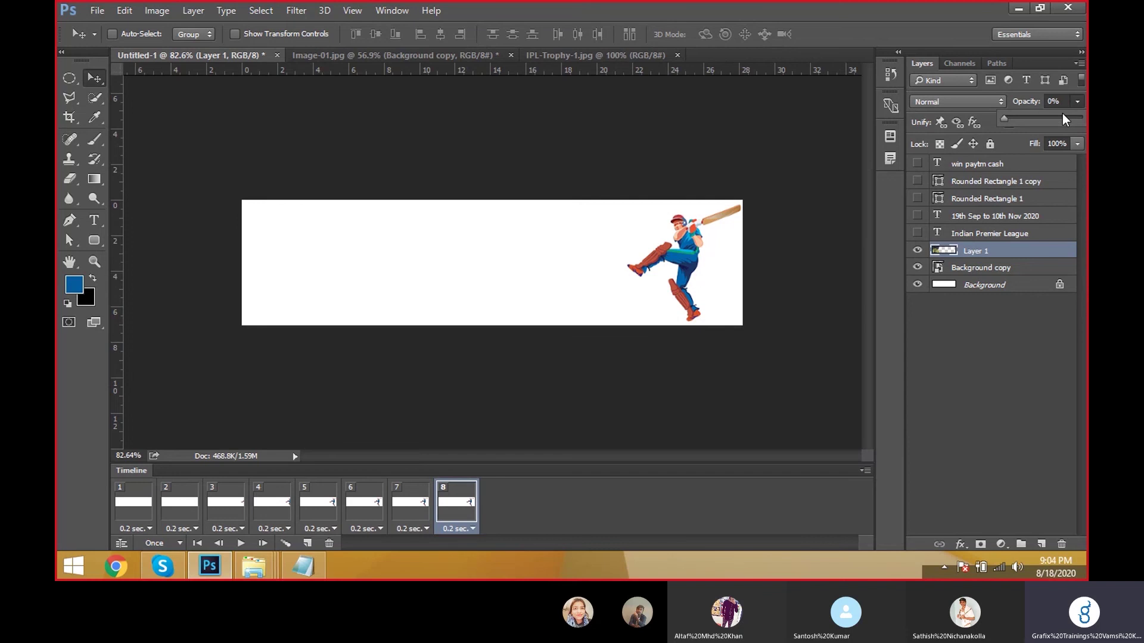
{"action": "left_click", "coordinate": [1016, 118]}
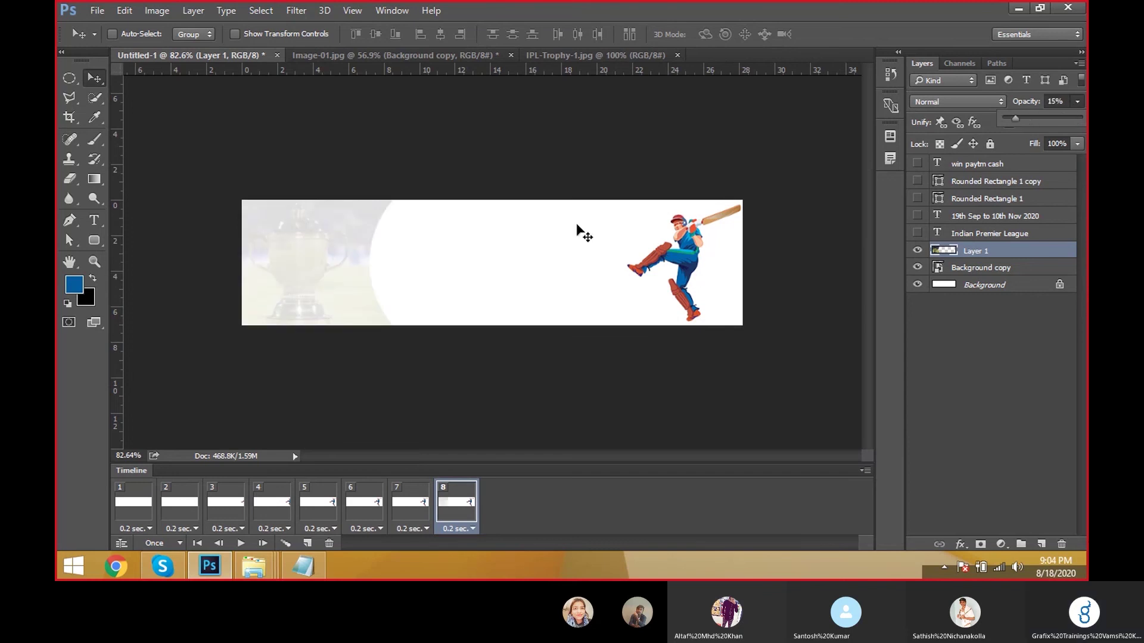
{"action": "left_click", "coordinate": [308, 544]}
{"action": "left_click", "coordinate": [1058, 101]}
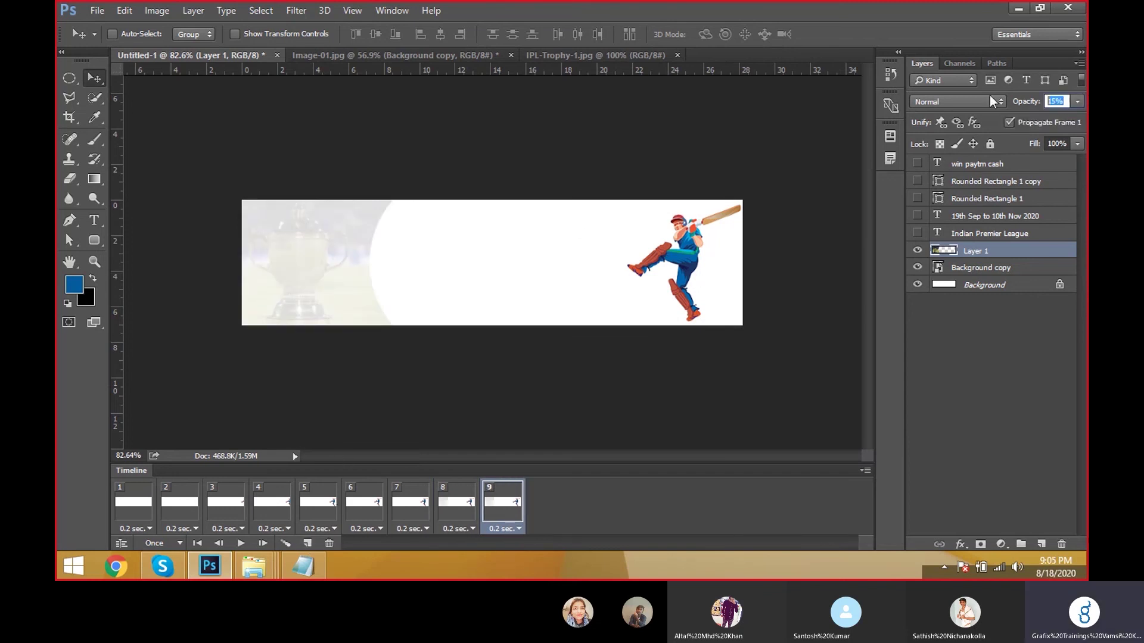
{"action": "type", "text": "50"}
{"action": "key", "text": "Return"}
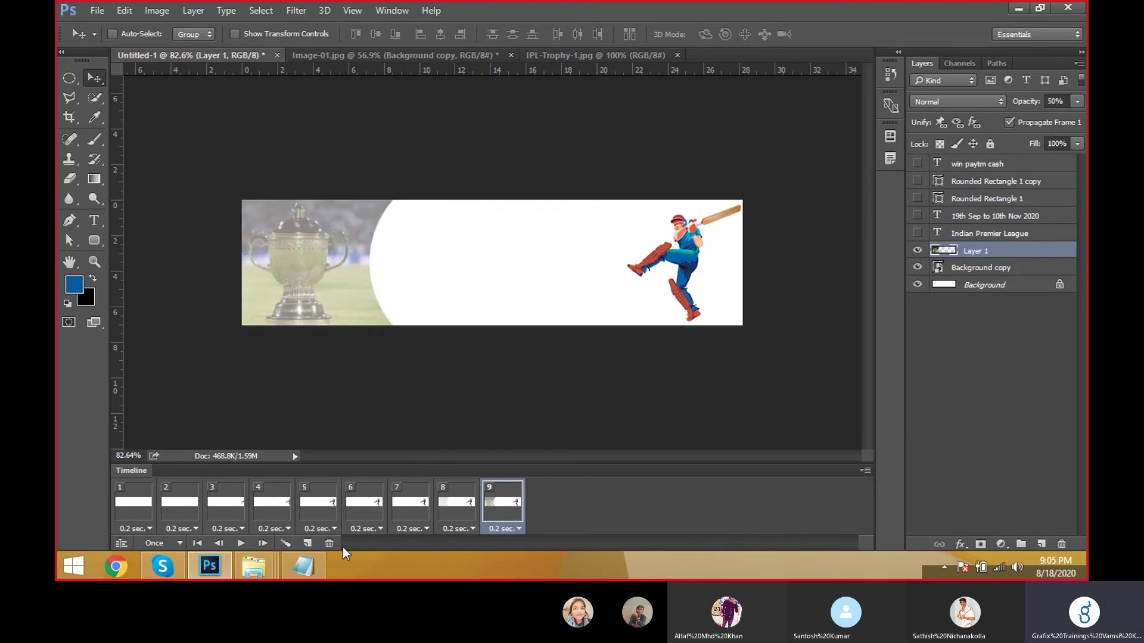
Step: Add frames 10 and 11, setting the trophy layer's opacity to 75% in frame 10 and 100% in frame 11
{"action": "left_click", "coordinate": [307, 543]}
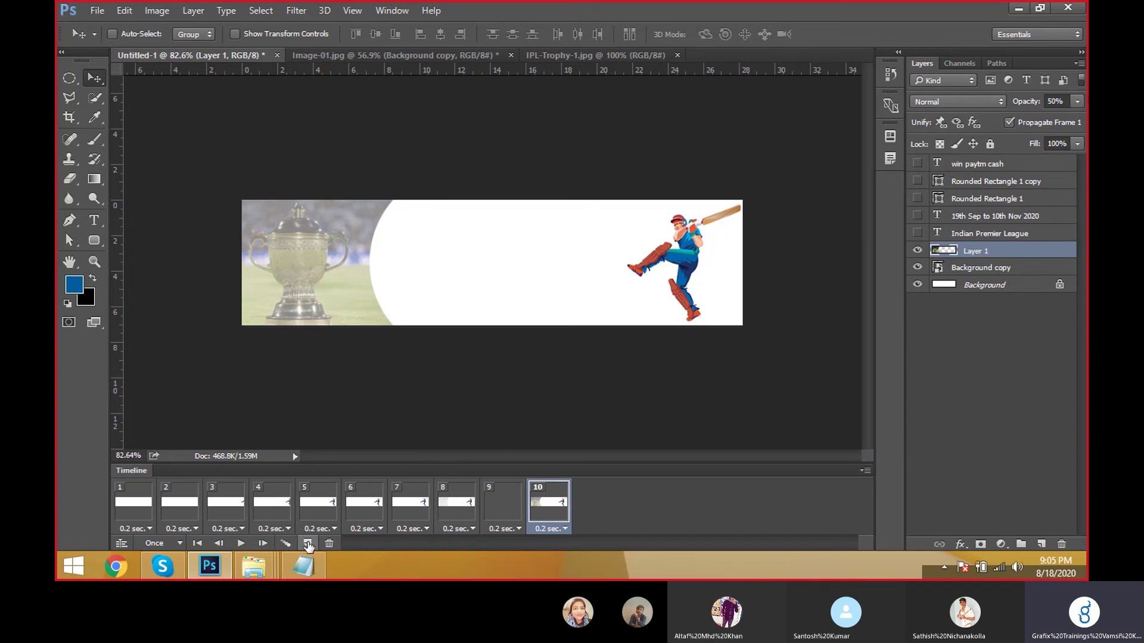
{"action": "double_click", "coordinate": [1051, 99]}
{"action": "type", "text": "75"}
{"action": "key", "text": "Return"}
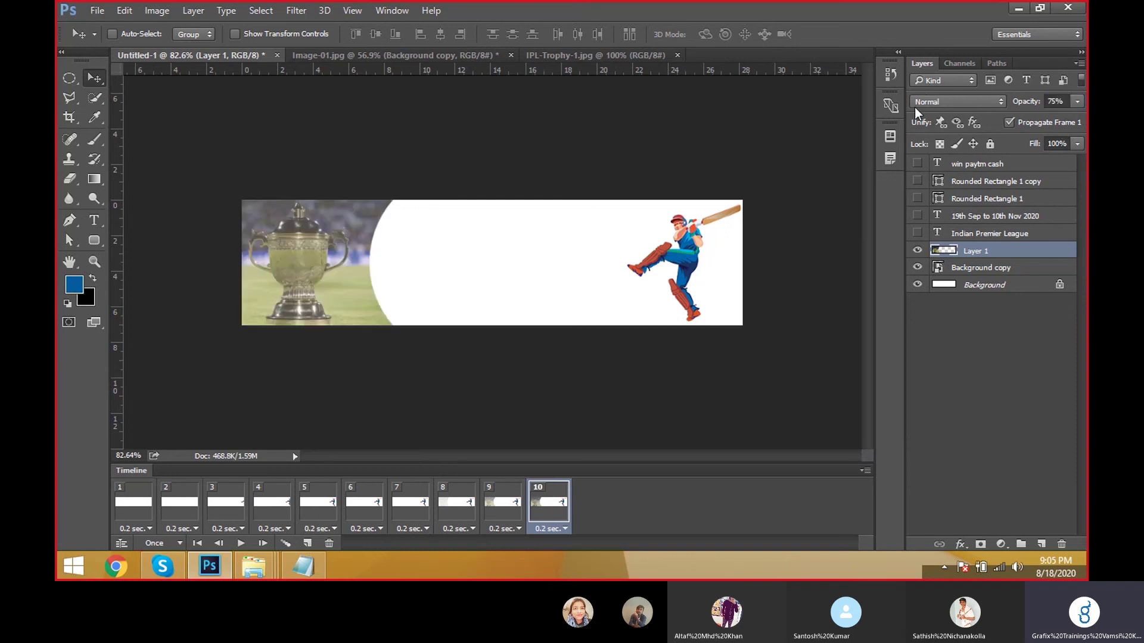
{"action": "left_click", "coordinate": [307, 543]}
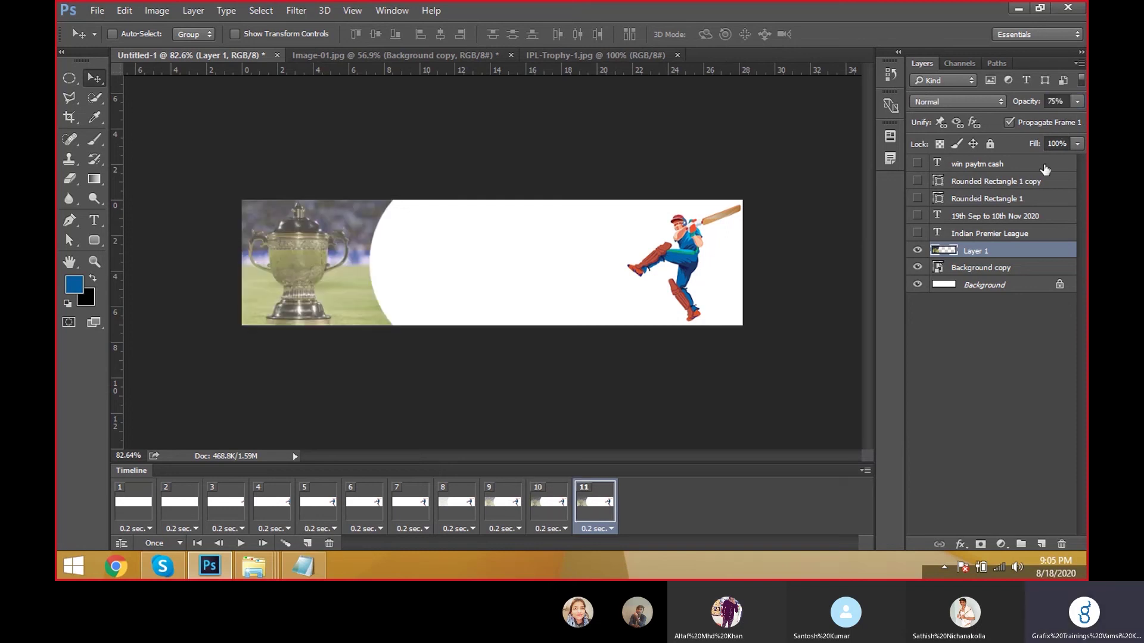
{"action": "double_click", "coordinate": [1069, 102]}
{"action": "type", "text": "100"}
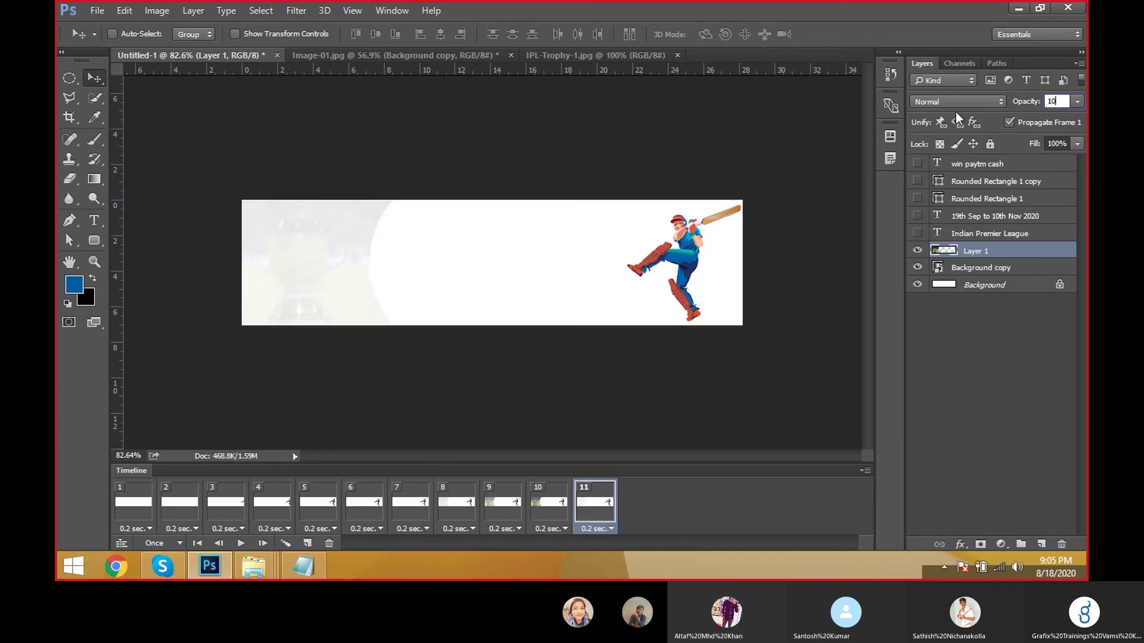
{"action": "key", "text": "Return"}
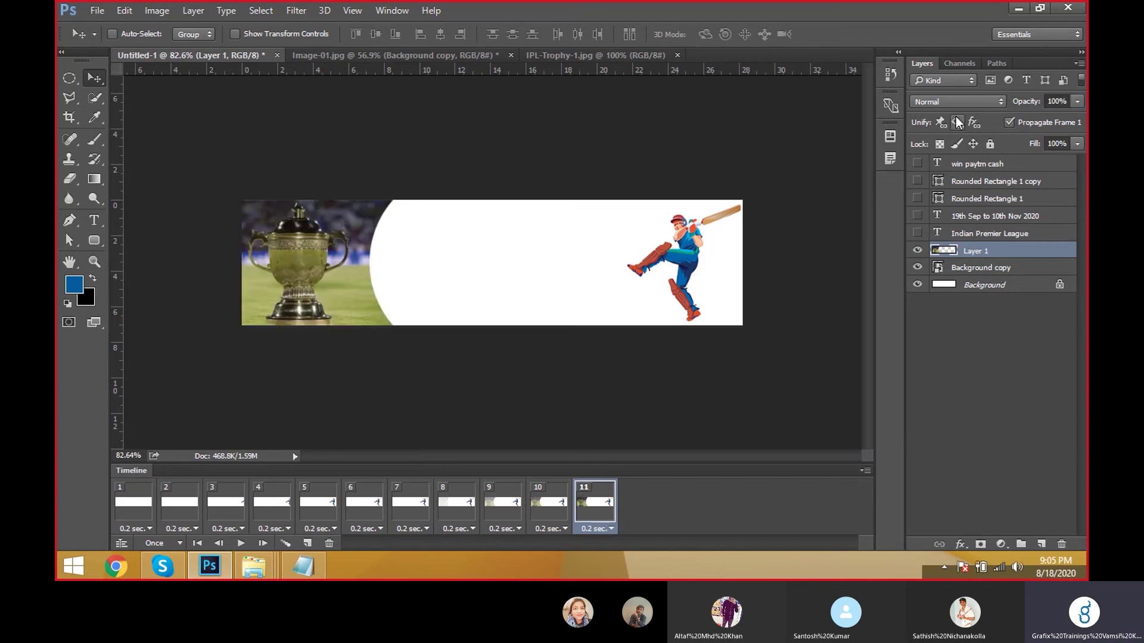
Step: Play the whole animation from the first frame several times to check the batsman's slide and the trophy's fade-in
{"action": "left_click", "coordinate": [132, 504]}
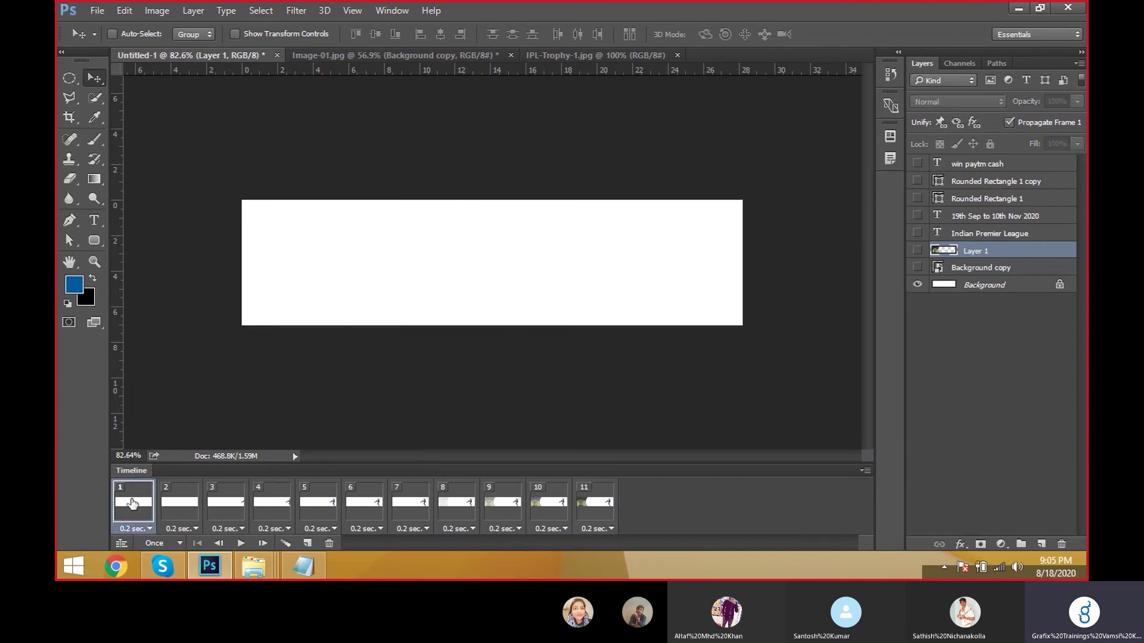
{"action": "left_click", "coordinate": [239, 545]}
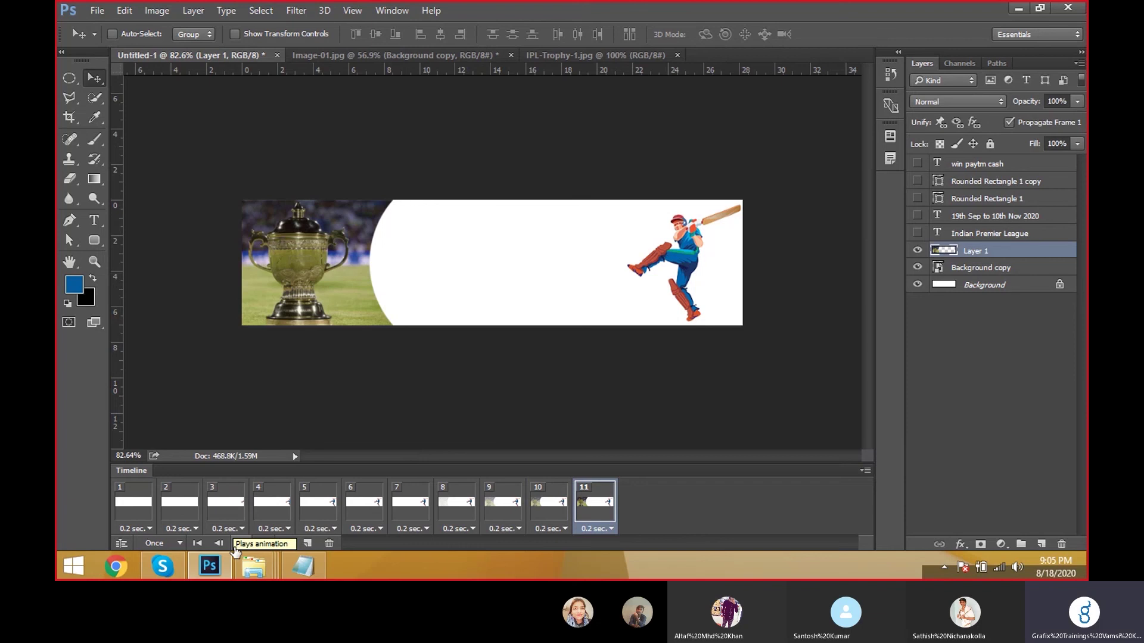
{"action": "left_click", "coordinate": [241, 545]}
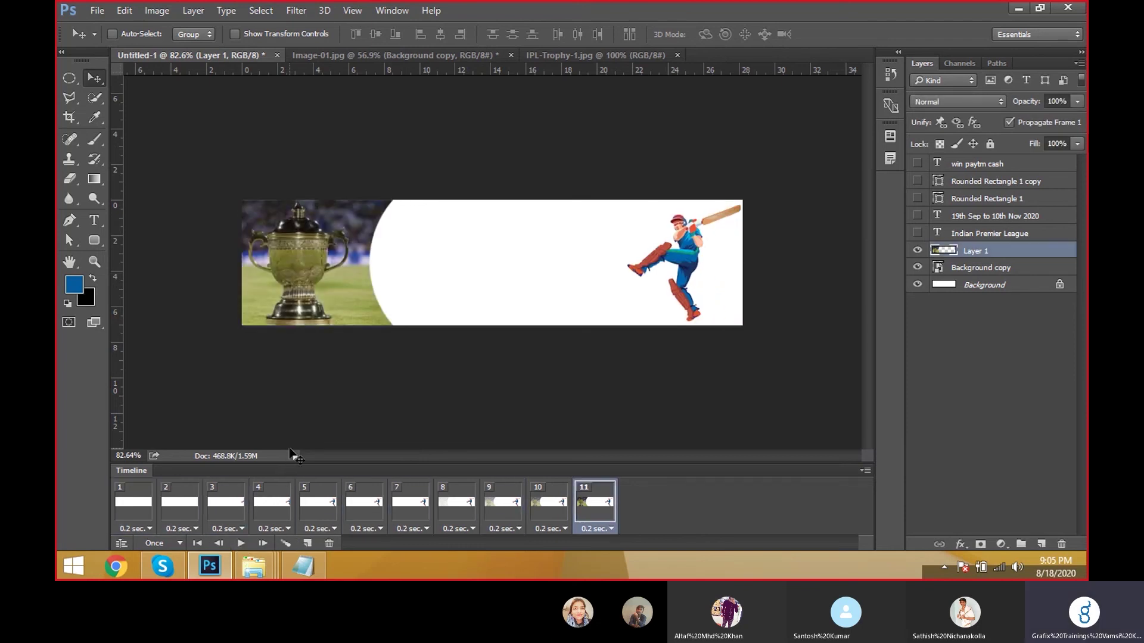
{"action": "key", "text": "space"}
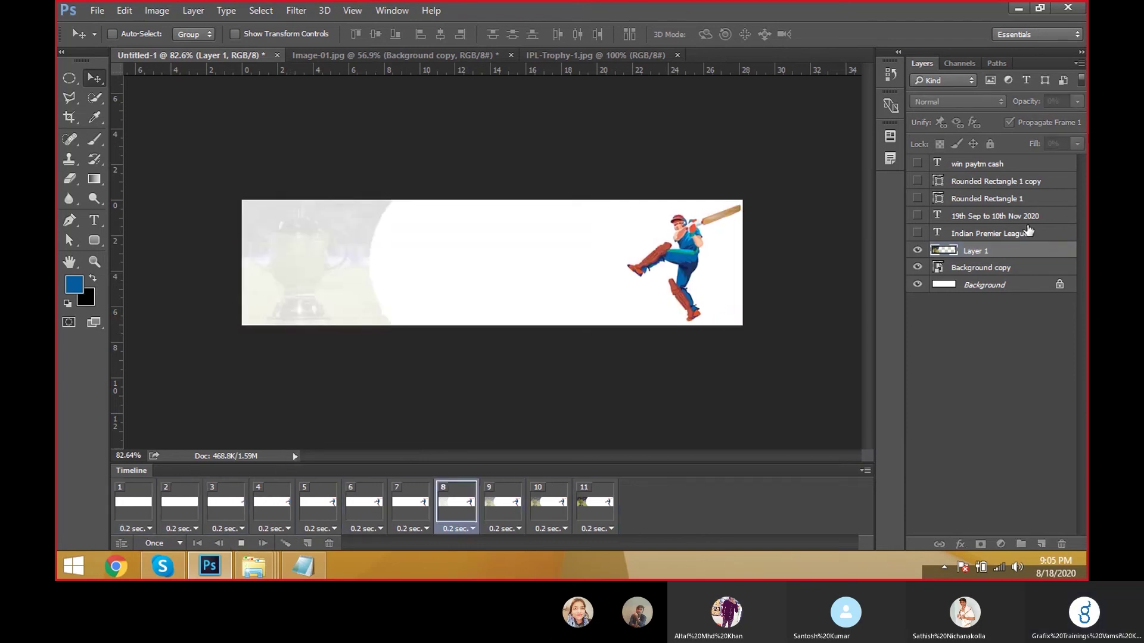
{"action": "key", "text": "space"}
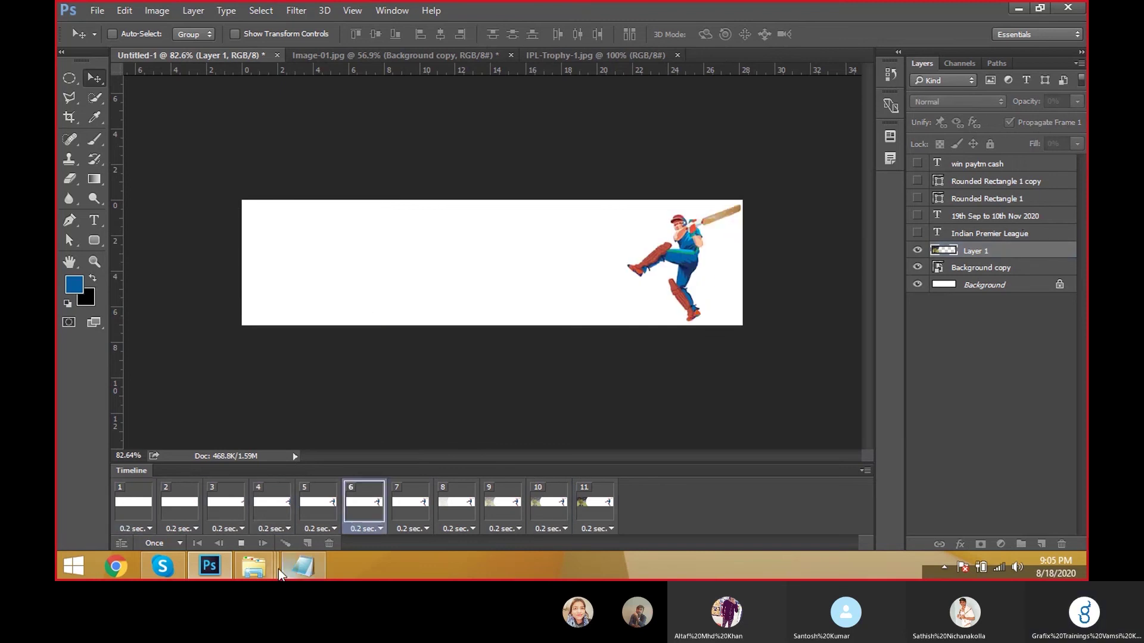
{"action": "mouse_move", "coordinate": [261, 553]}
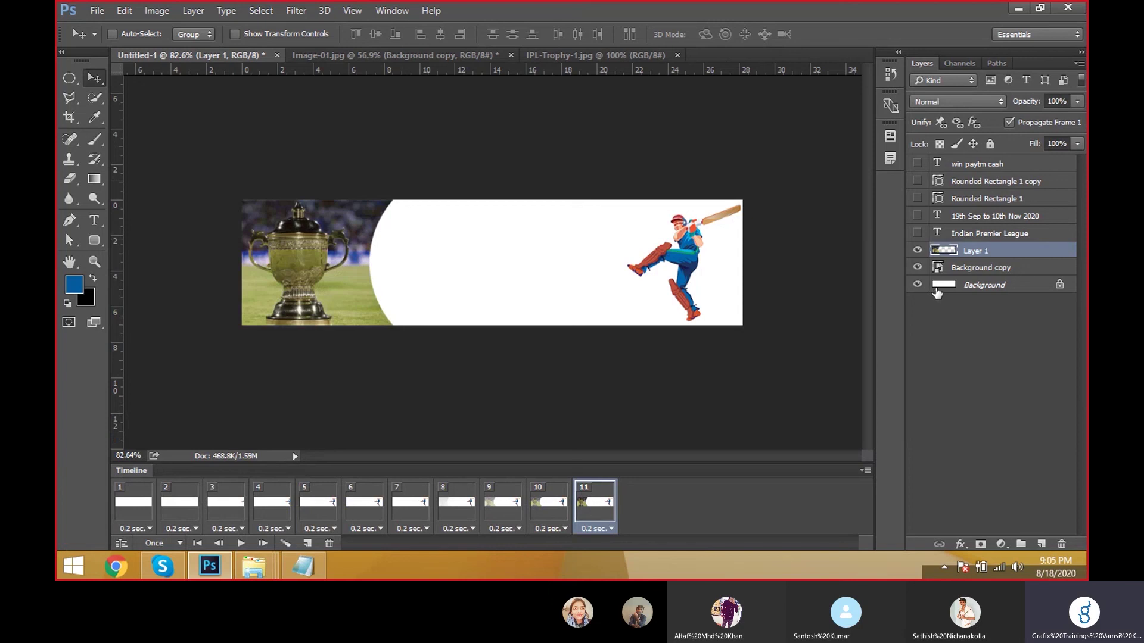
Step: Show the Indian Premier League text layer in frame 11 and move it outside the canvas above its upper edge
{"action": "left_click", "coordinate": [947, 235]}
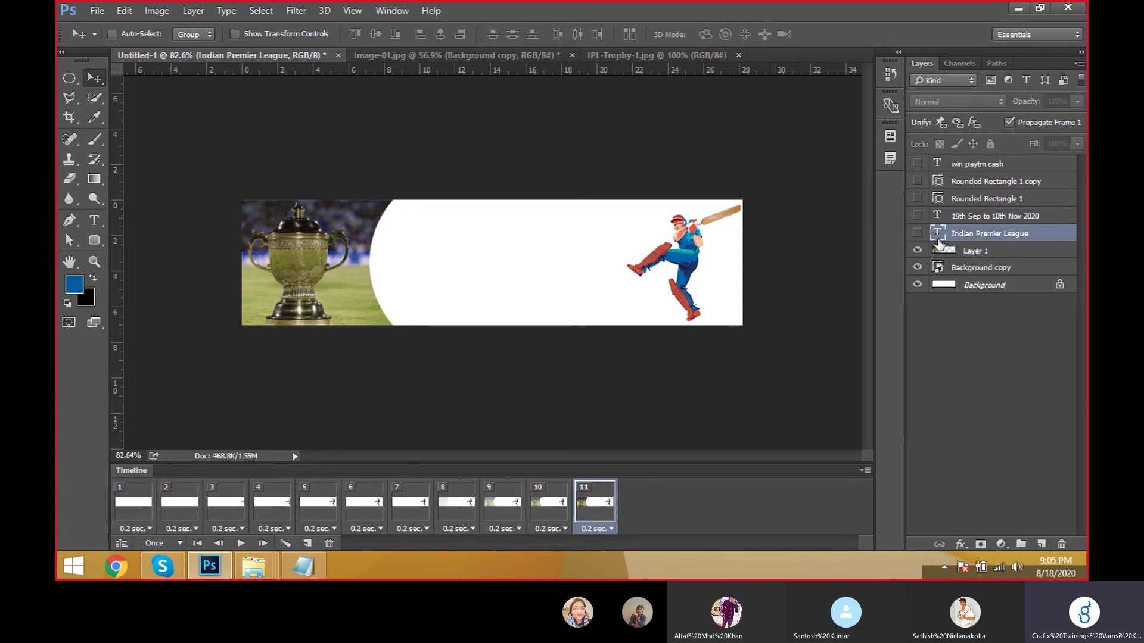
{"action": "left_click", "coordinate": [918, 233]}
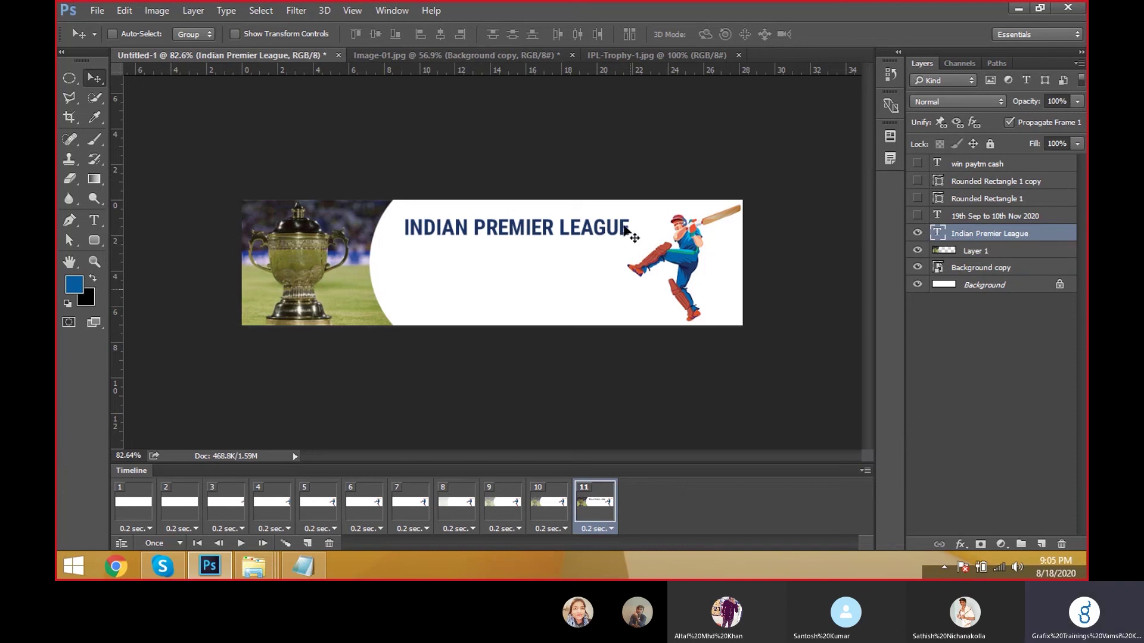
{"action": "left_click_drag", "start_coordinate": [510, 225], "coordinate": [524, 169]}
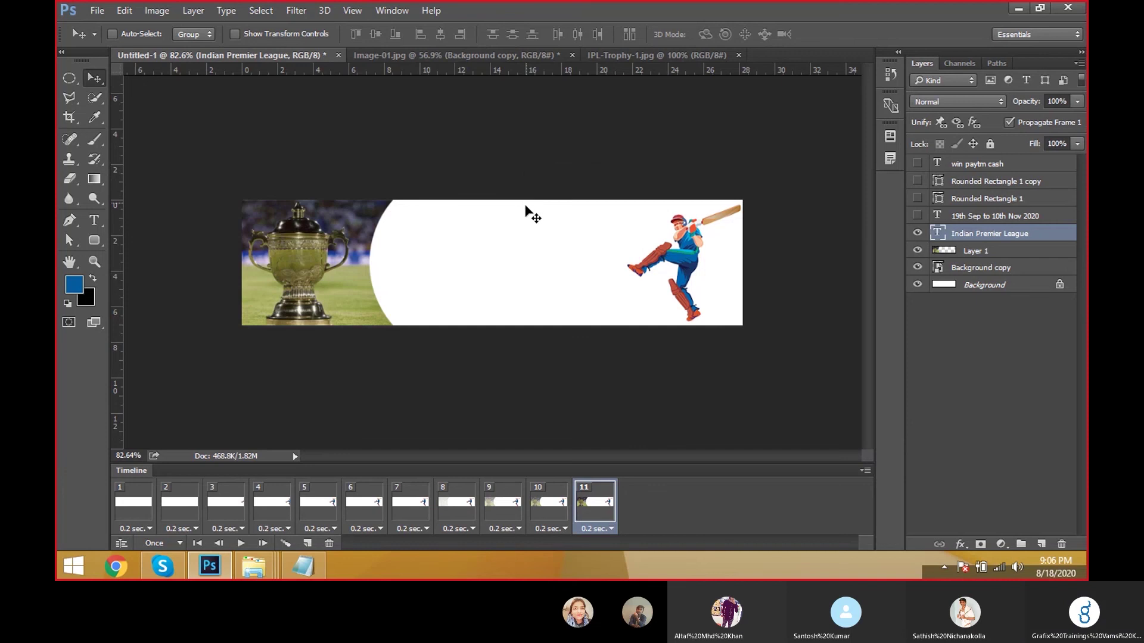
Step: Add frames 12 and 13, moving the Indian Premier League title down into the banner a little further in each
{"action": "left_click", "coordinate": [308, 544]}
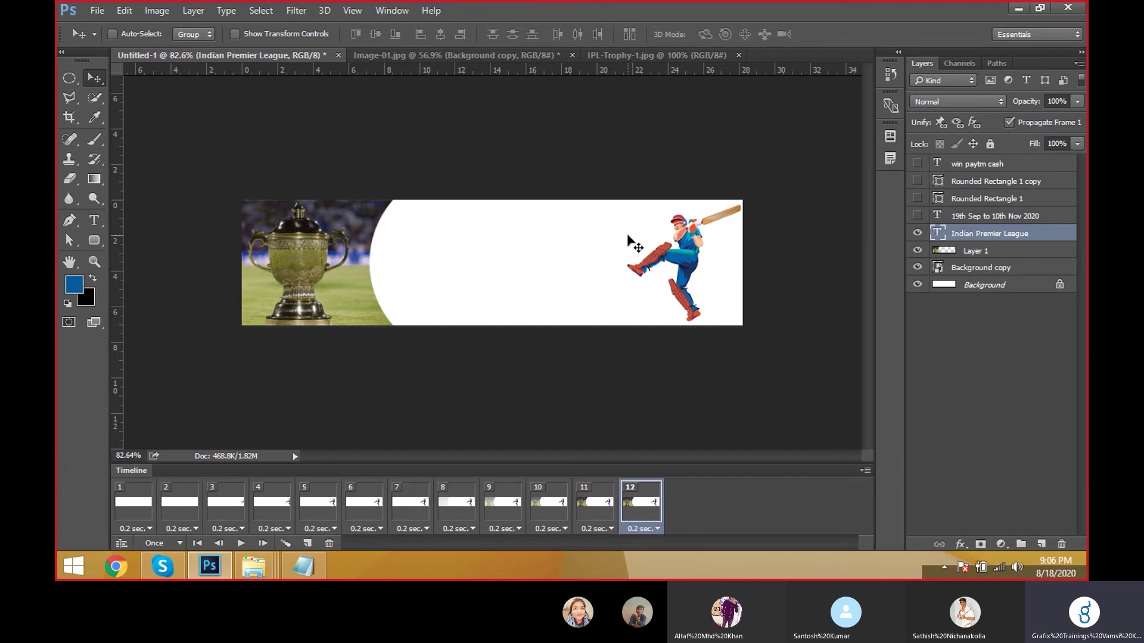
{"action": "left_click_drag", "start_coordinate": [629, 238], "coordinate": [626, 271]}
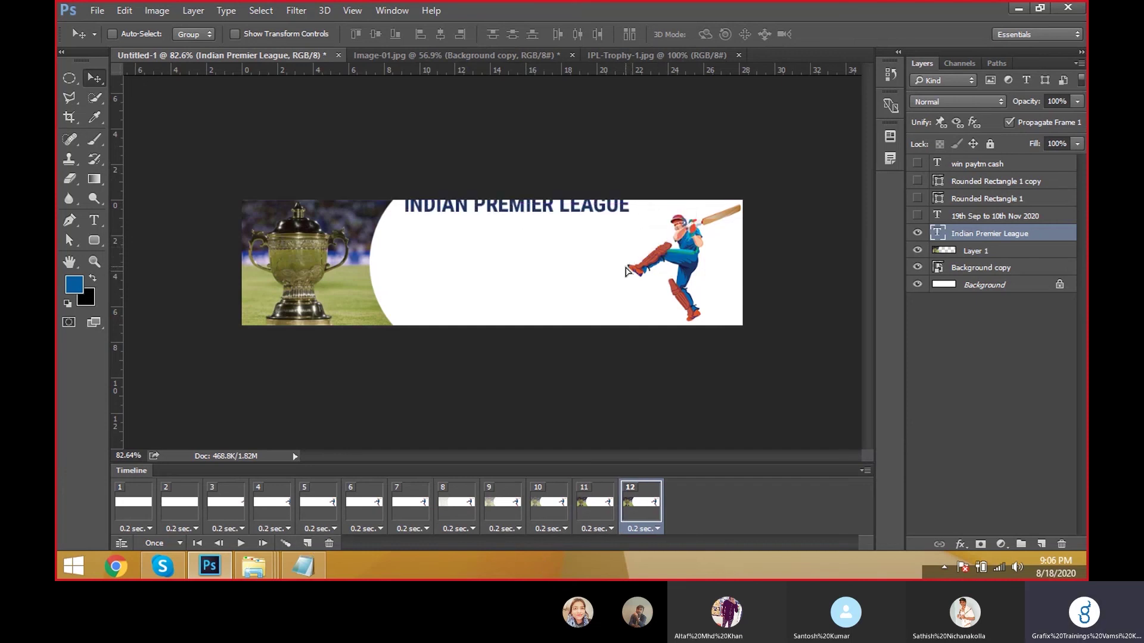
{"action": "left_click", "coordinate": [307, 544]}
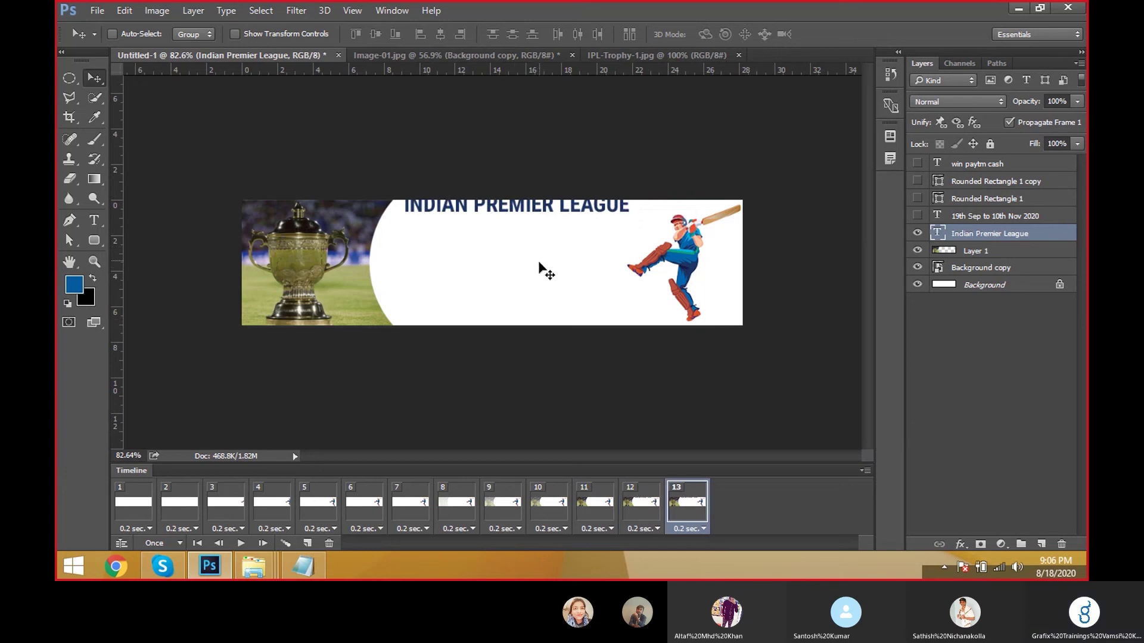
{"action": "left_click_drag", "start_coordinate": [539, 264], "coordinate": [539, 272]}
{"action": "key", "text": "shift+Down"}
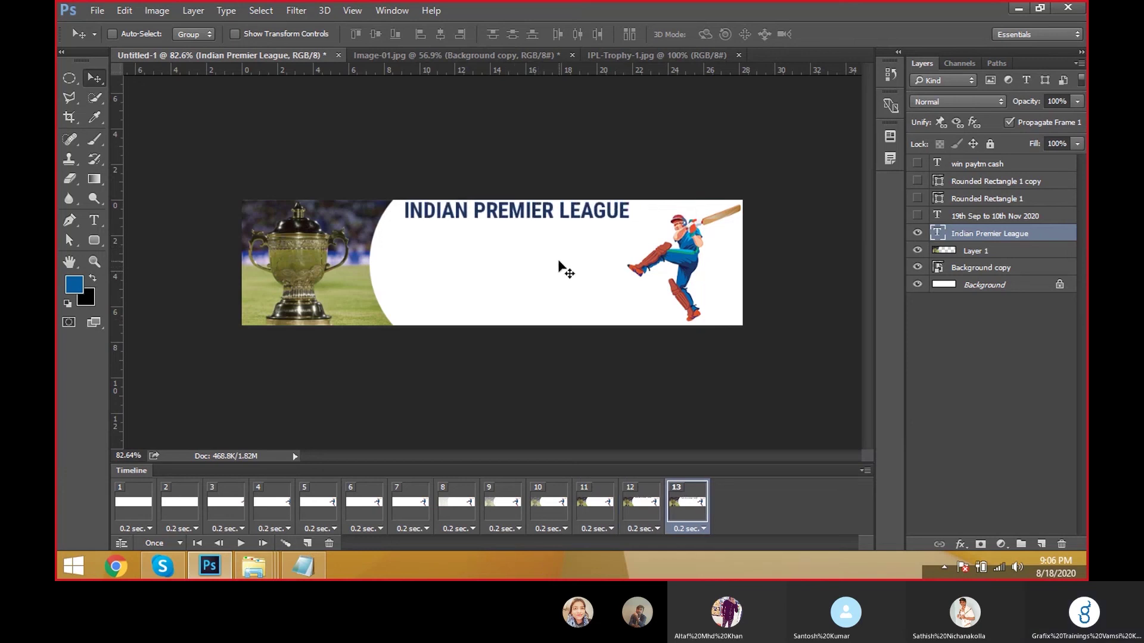
Step: Add frames 14, 15 and 16, nudging the Indian Premier League title further down by one equal step in each frame
{"action": "left_click", "coordinate": [306, 544]}
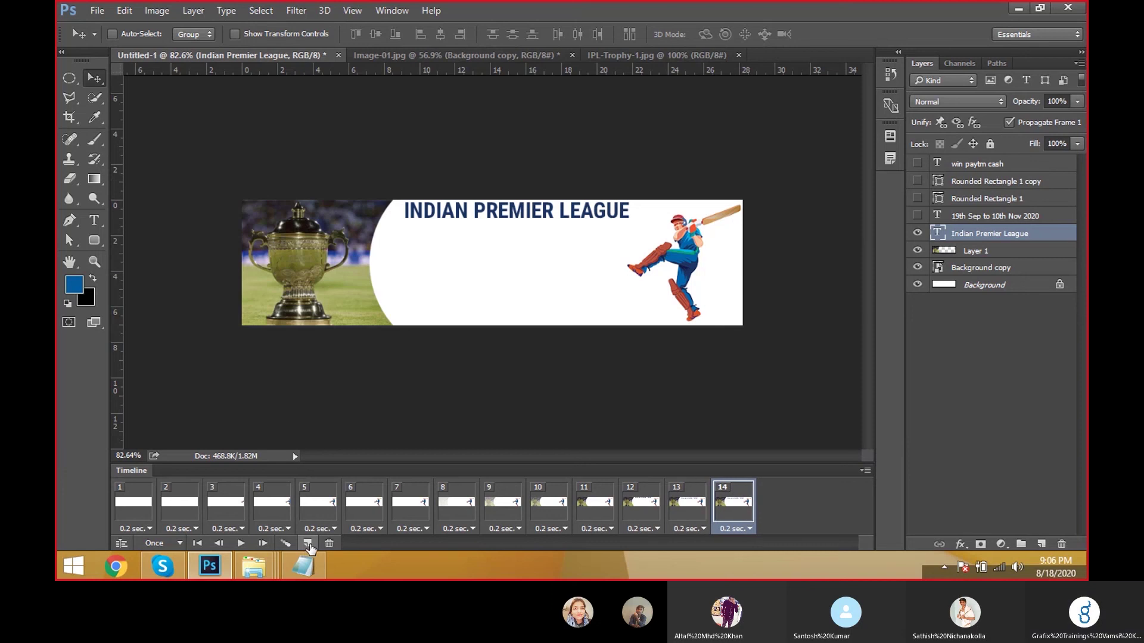
{"action": "key", "text": "shift+Down"}
{"action": "left_click", "coordinate": [310, 544]}
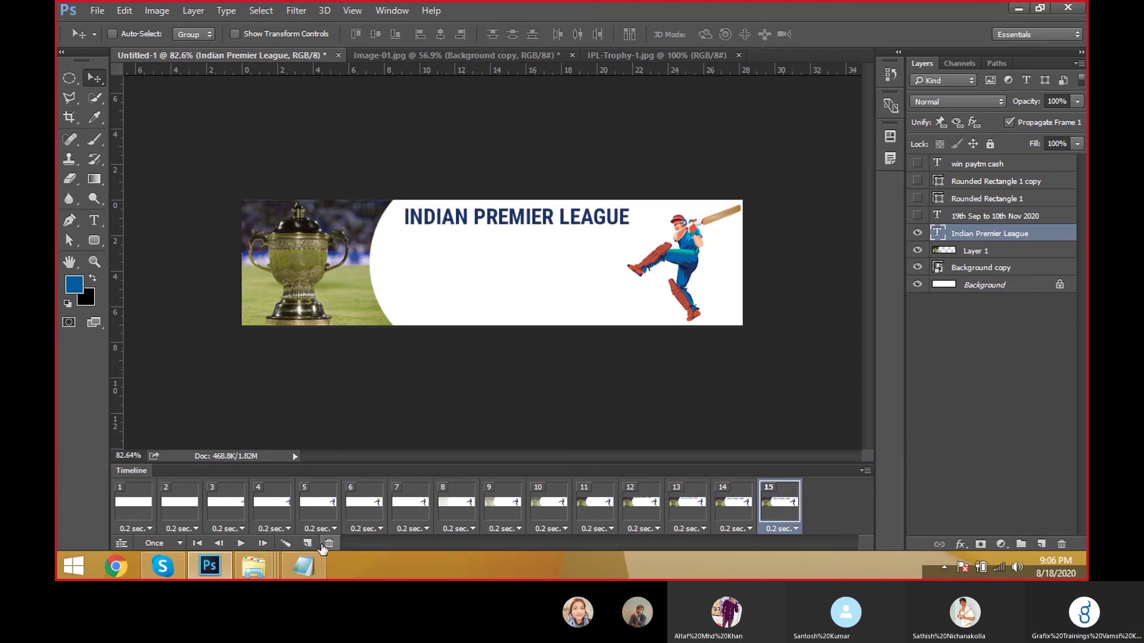
{"action": "key", "text": "shift+Down"}
{"action": "left_click", "coordinate": [308, 544]}
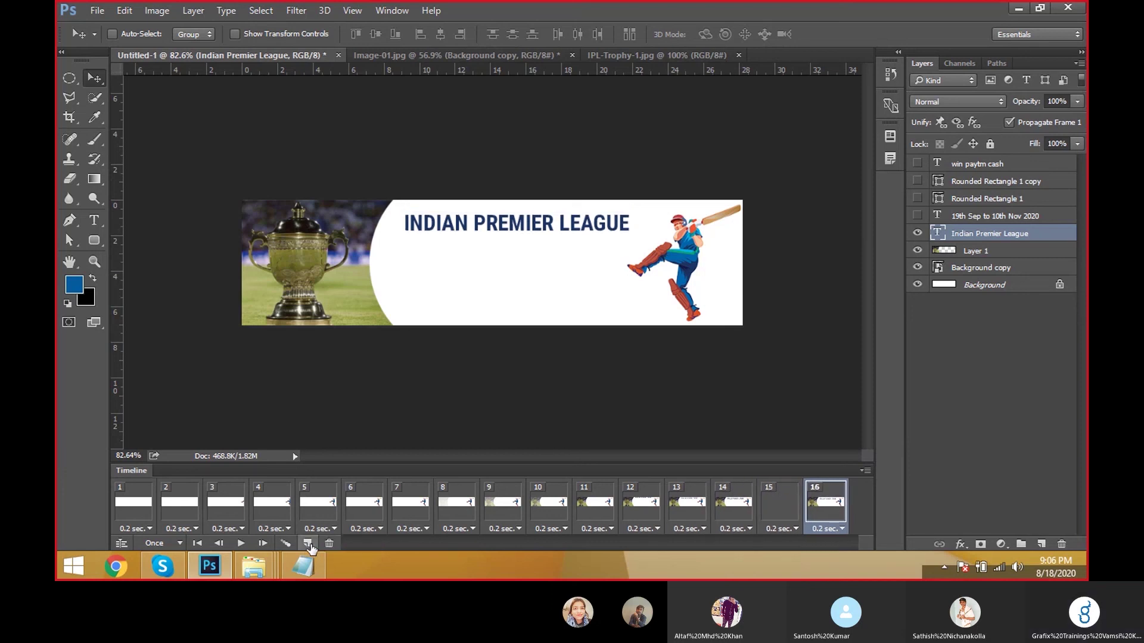
{"action": "key", "text": "shift+Down"}
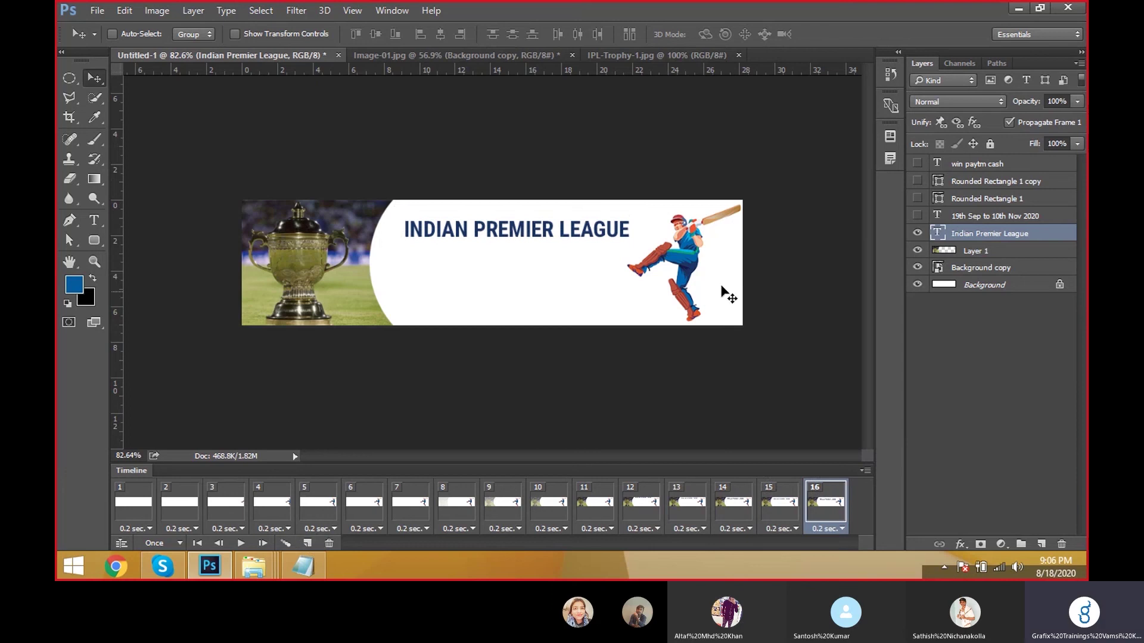
Step: Preview the 19th Sep to 10th Nov 2020 text, hide it again and play the animation to check the title's drop
{"action": "left_click", "coordinate": [919, 215]}
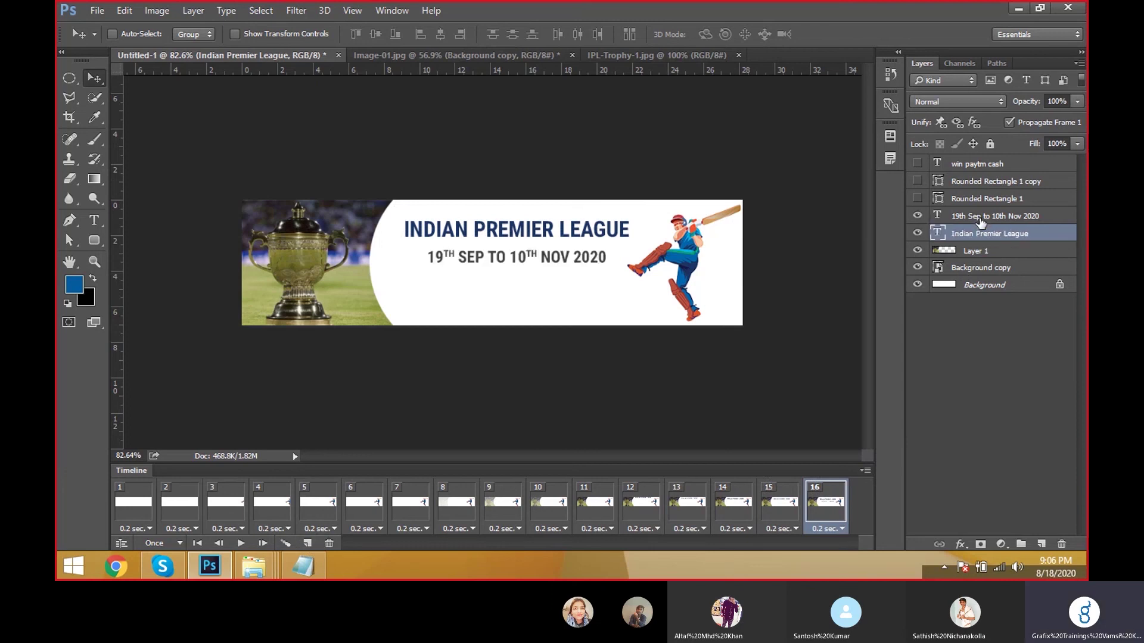
{"action": "left_click", "coordinate": [930, 218]}
{"action": "left_click", "coordinate": [918, 216]}
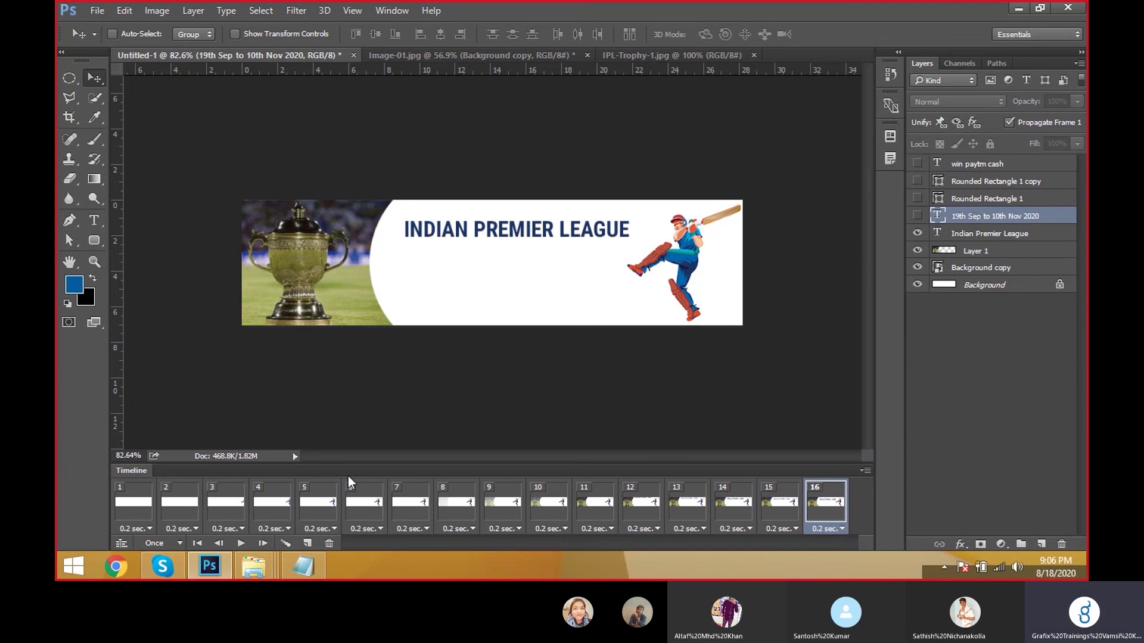
{"action": "left_click", "coordinate": [240, 544]}
Step: Add frames 17 and 18, and show the 19th Sep to 10th Nov 2020 text in frame 18 at 0% opacity
{"action": "left_click", "coordinate": [308, 543]}
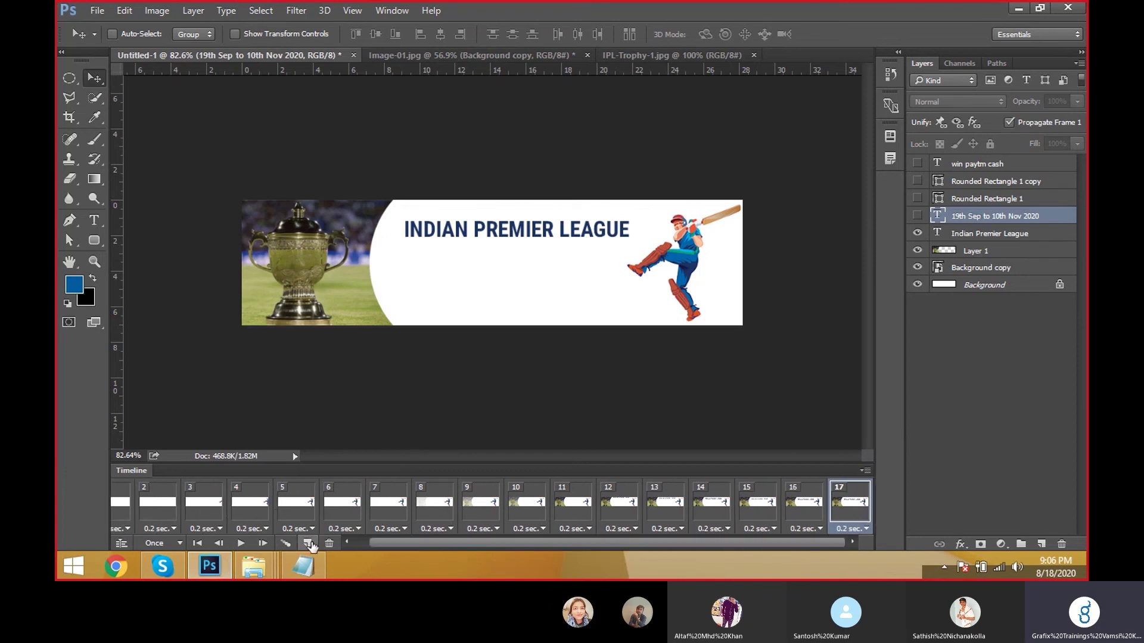
{"action": "left_click", "coordinate": [308, 543]}
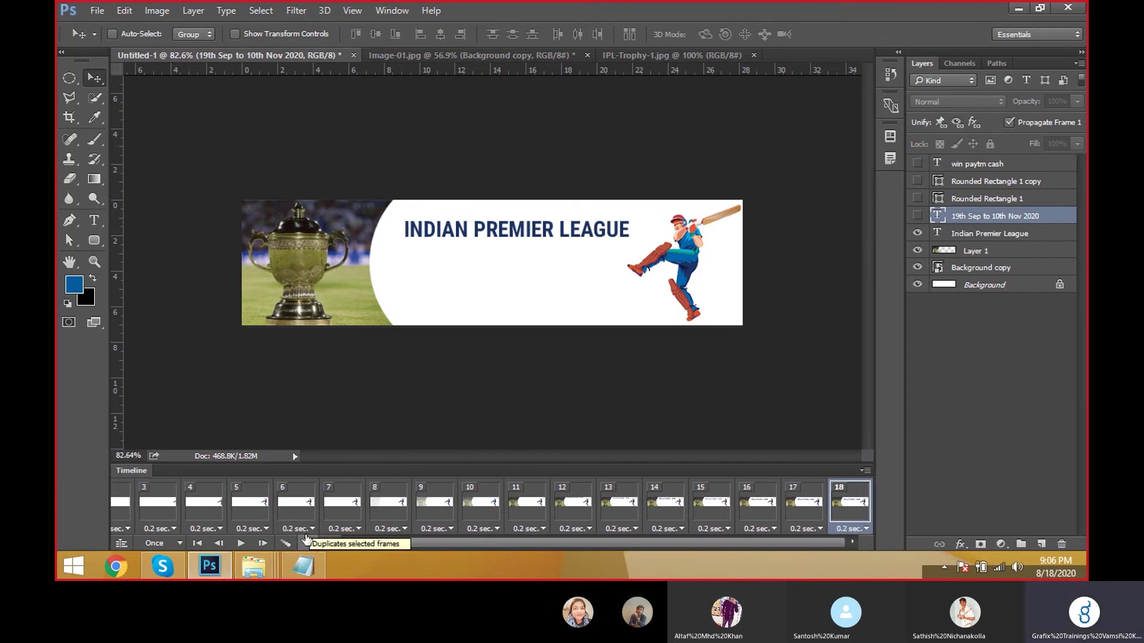
{"action": "left_click", "coordinate": [917, 216]}
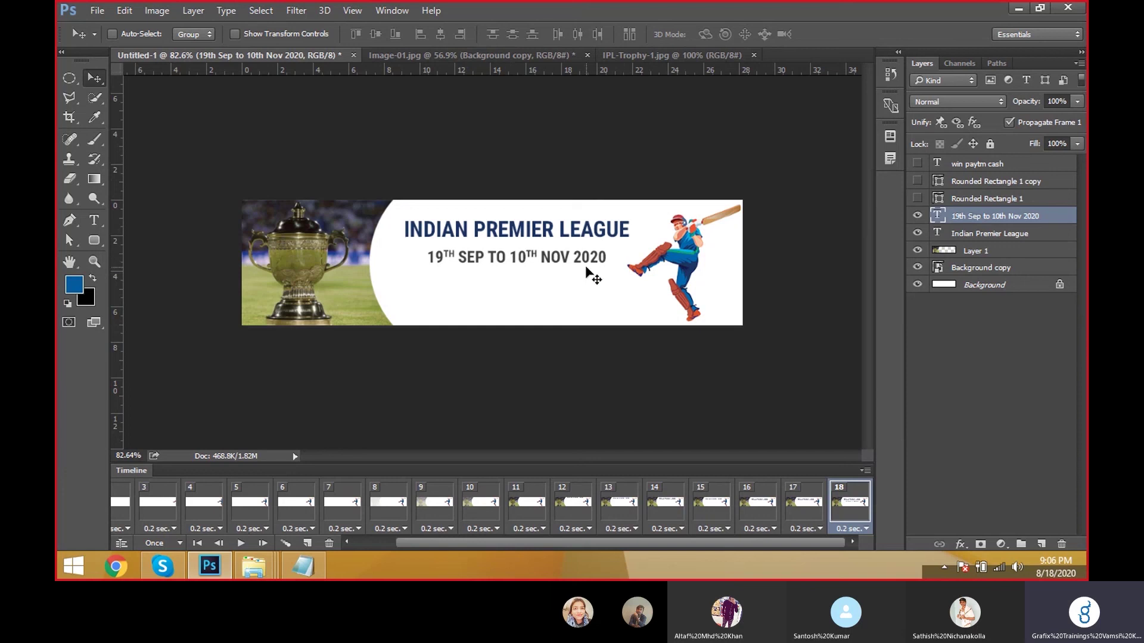
{"action": "left_click", "coordinate": [1078, 101]}
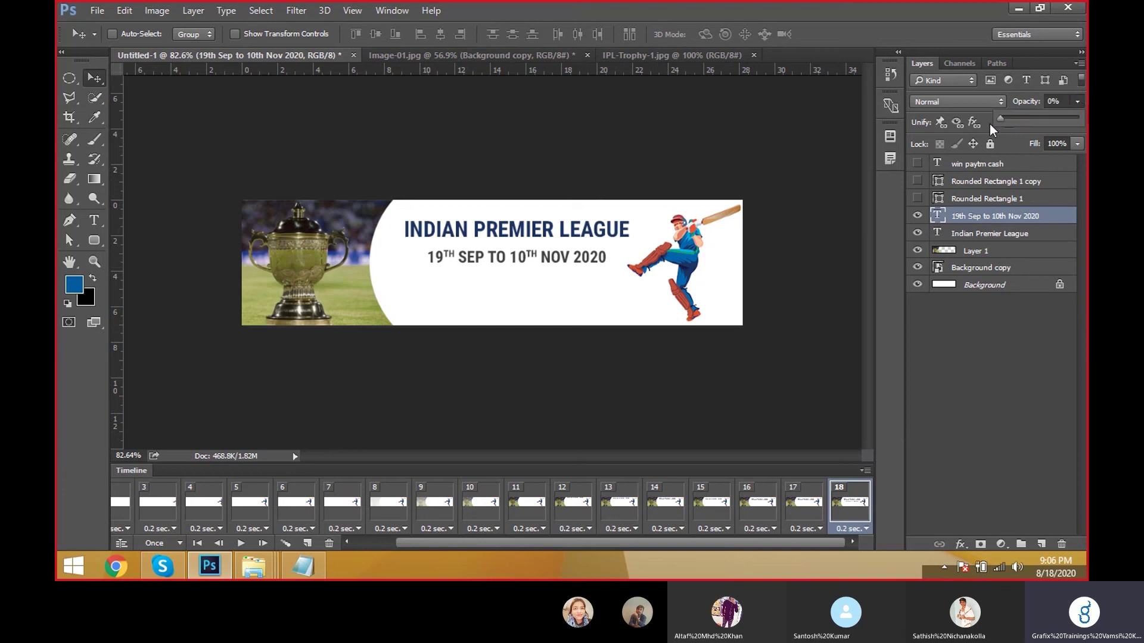
{"action": "left_click", "coordinate": [308, 545]}
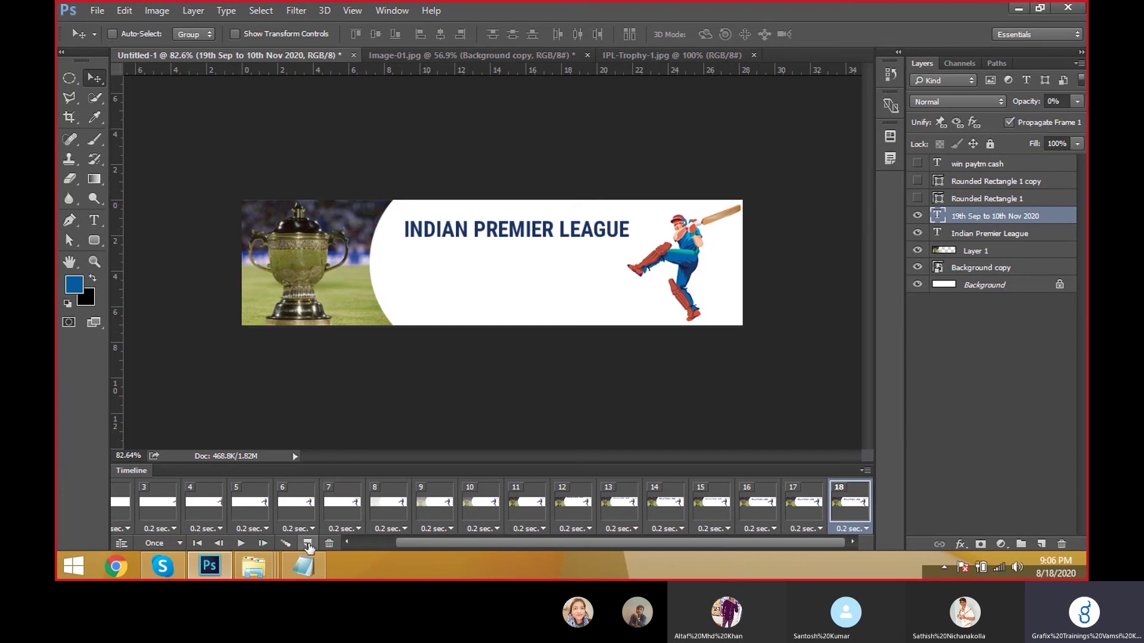
Step: Add frames 19 and 20 with the date text's opacity at 49% and 100%, and play the animation to check the fade-in
{"action": "left_click", "coordinate": [307, 543]}
{"action": "left_click", "coordinate": [1078, 101]}
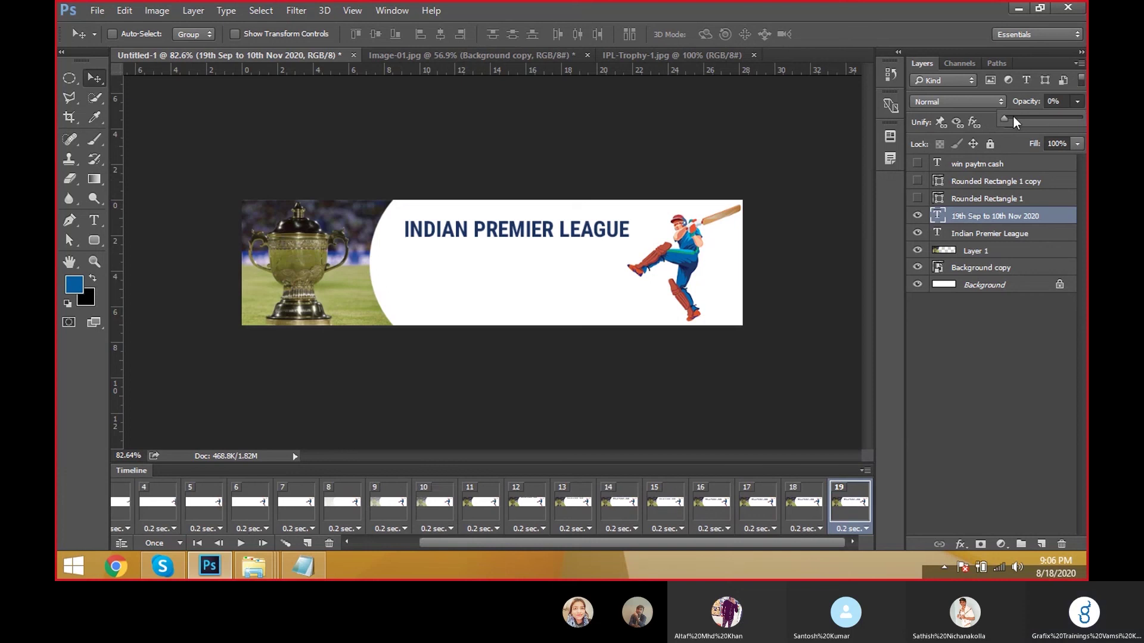
{"action": "left_click_drag", "start_coordinate": [1039, 116], "coordinate": [1042, 118]}
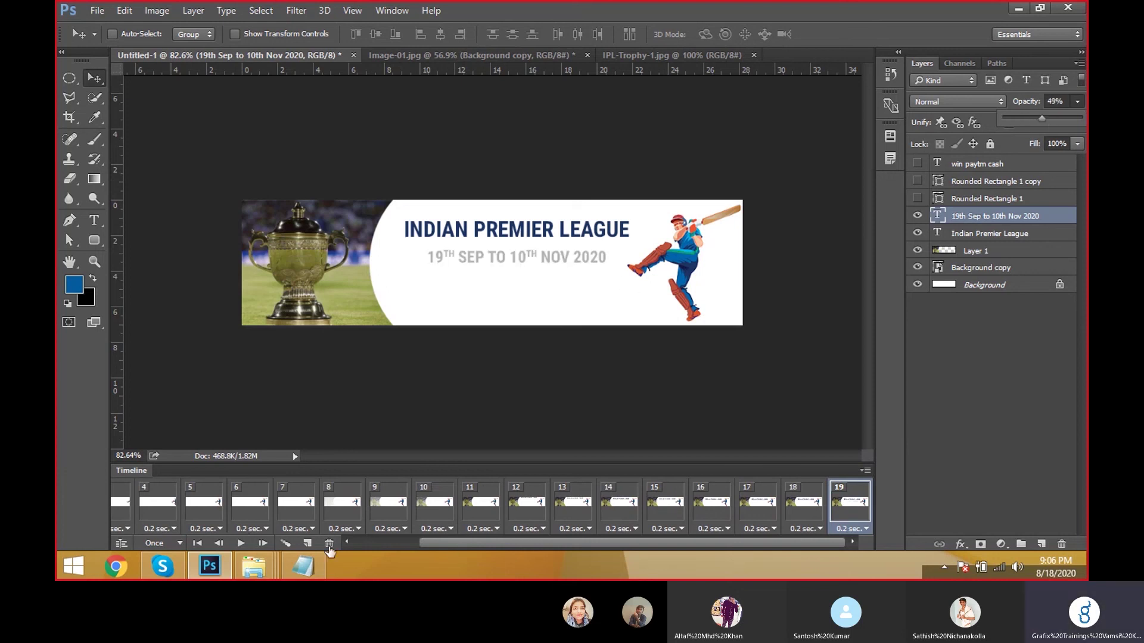
{"action": "left_click", "coordinate": [307, 544]}
{"action": "left_click", "coordinate": [1077, 103]}
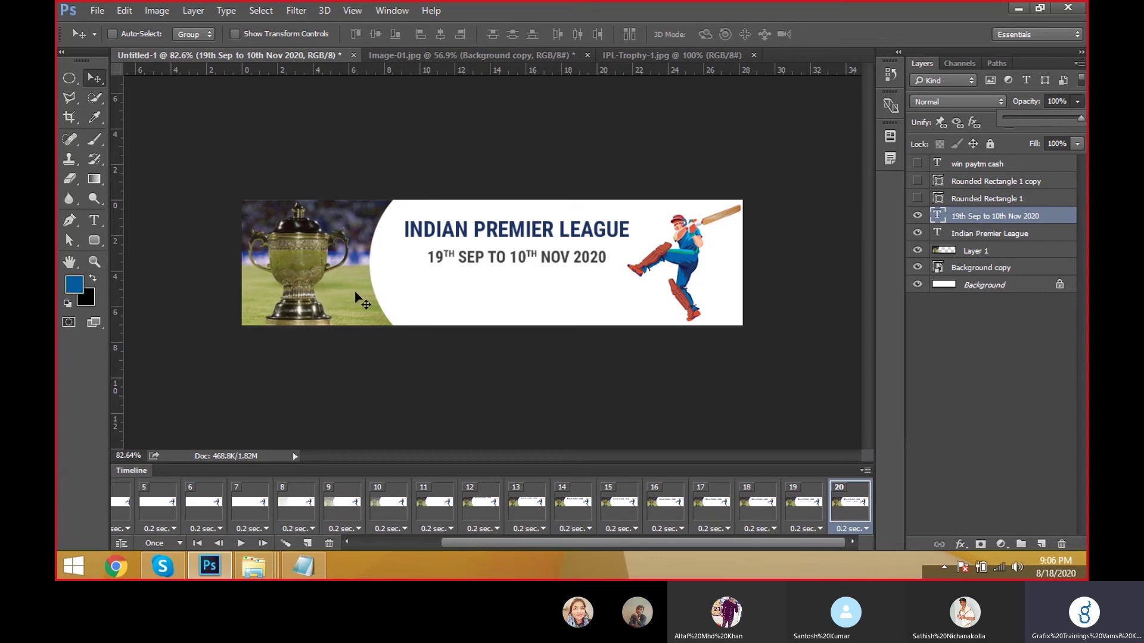
{"action": "key", "text": "space"}
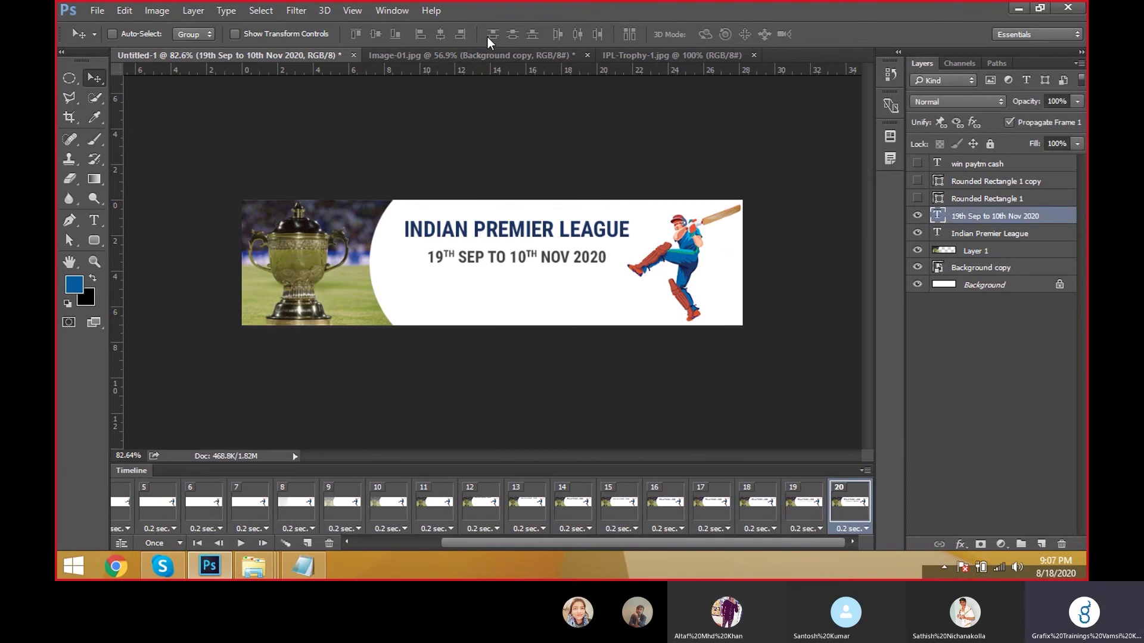
{"action": "key", "text": "space"}
Step: Add frames 21, 22 and 23, and show the Rounded Rectangle 1 and Rounded Rectangle 1 copy layers in frame 23
{"action": "left_click", "coordinate": [307, 544]}
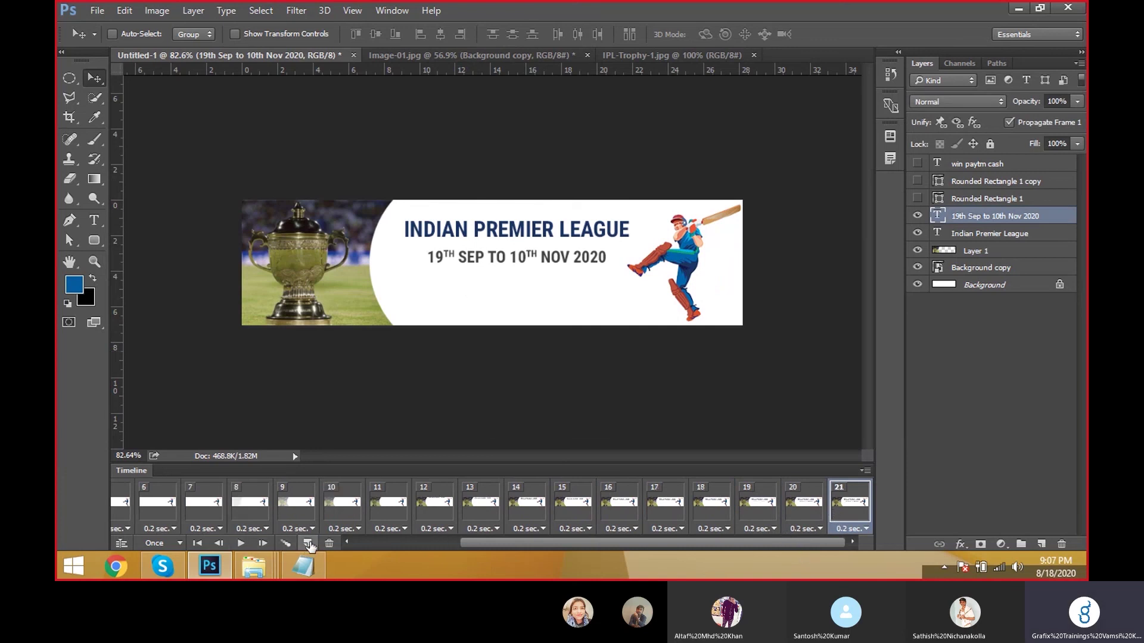
{"action": "left_click", "coordinate": [307, 543]}
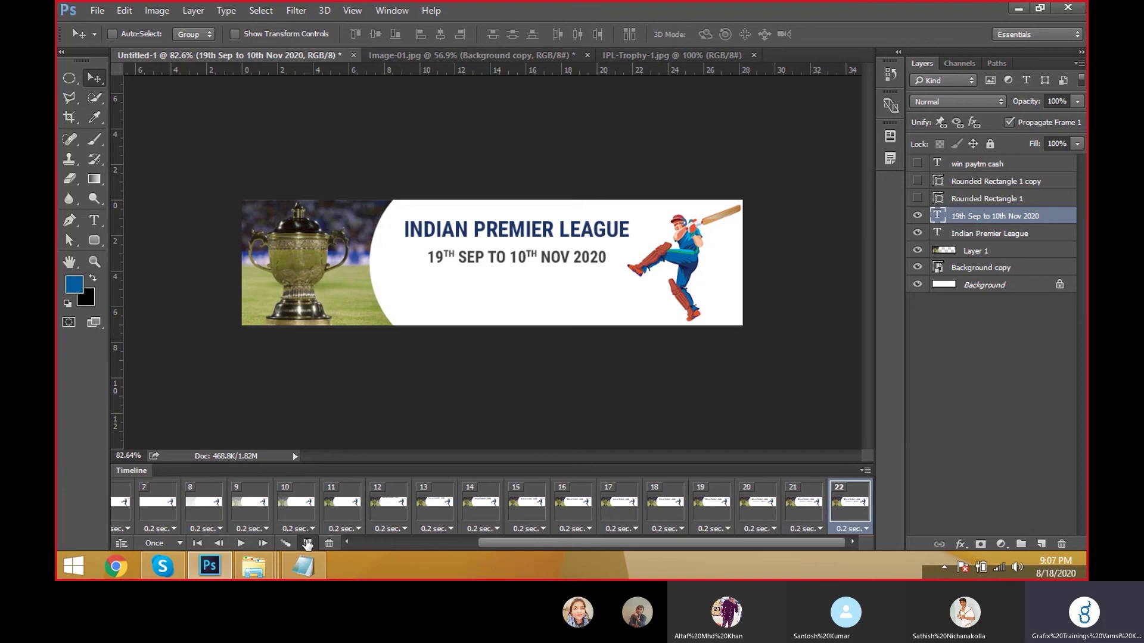
{"action": "left_click", "coordinate": [308, 543]}
{"action": "left_click", "coordinate": [1011, 203]}
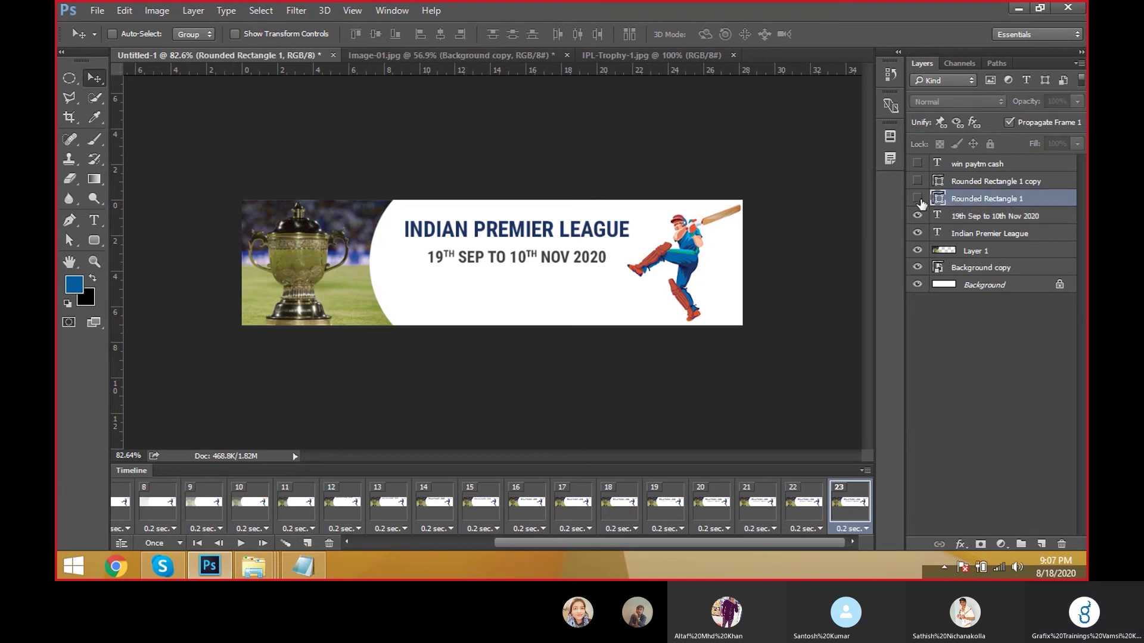
{"action": "left_click_drag", "start_coordinate": [919, 199], "coordinate": [920, 185]}
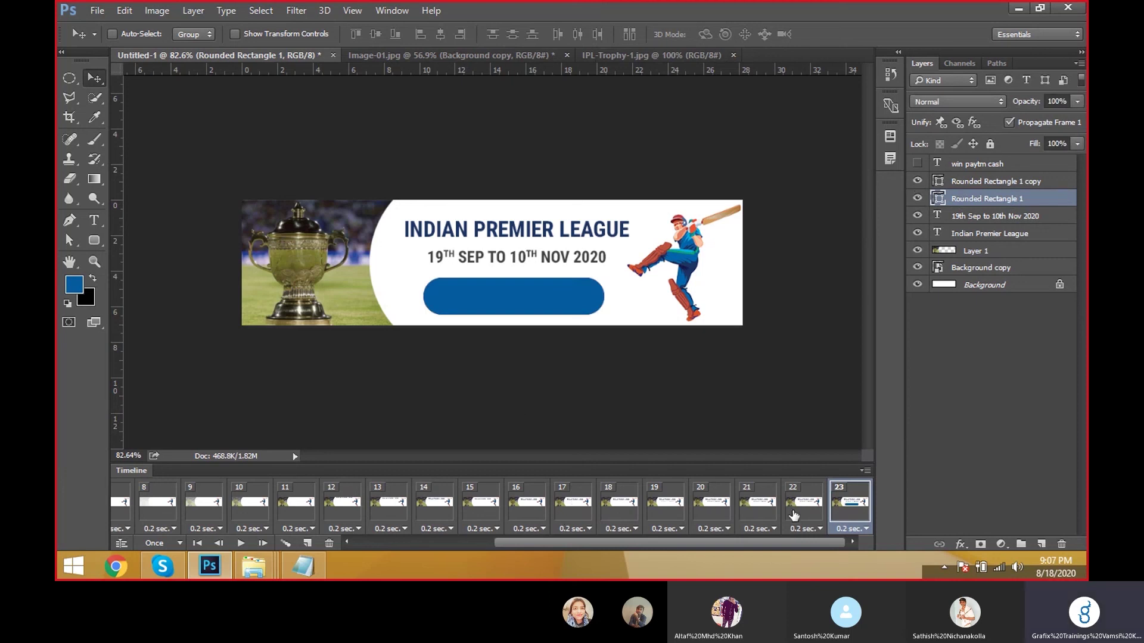
Step: Duplicate frame 23 as frame 24, move both rounded rectangles in frame 23 below the canvas, and compare frames 22 to 24
{"action": "left_click", "coordinate": [1015, 183], "text": "shift"}
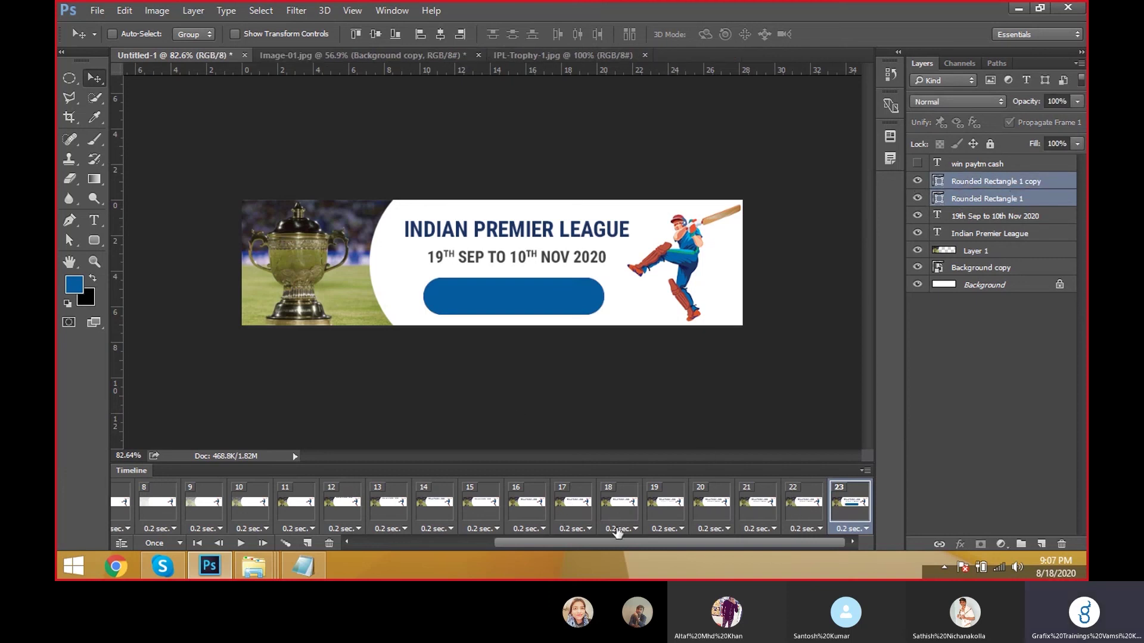
{"action": "left_click", "coordinate": [307, 543]}
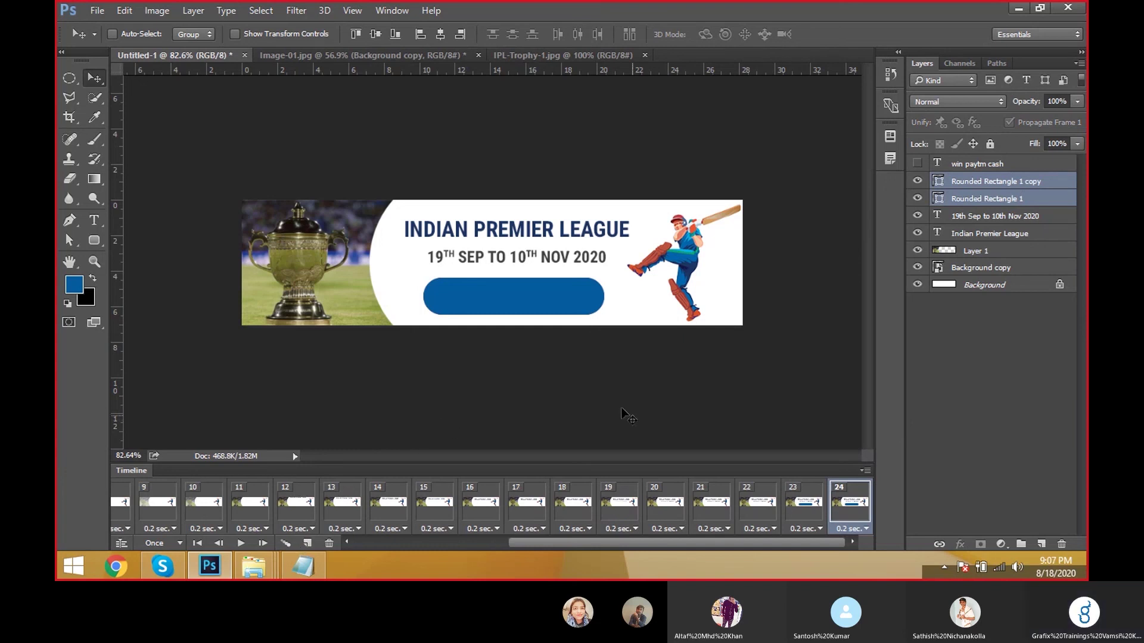
{"action": "left_click", "coordinate": [800, 516]}
{"action": "left_click_drag", "start_coordinate": [602, 359], "coordinate": [605, 388]}
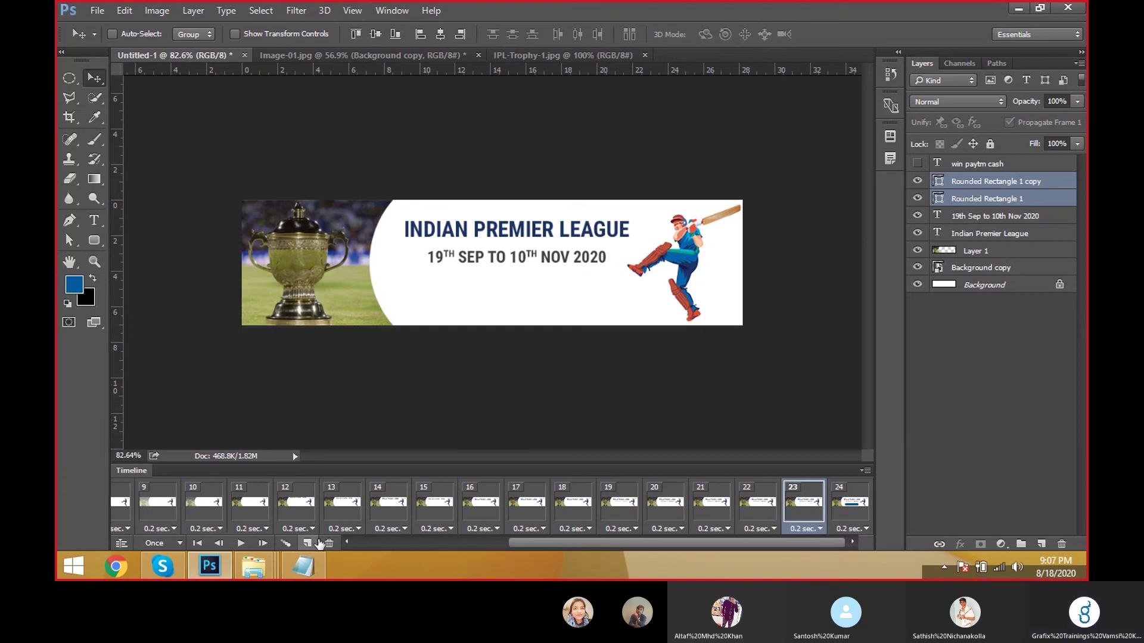
{"action": "left_click", "coordinate": [855, 520]}
{"action": "left_click", "coordinate": [807, 514]}
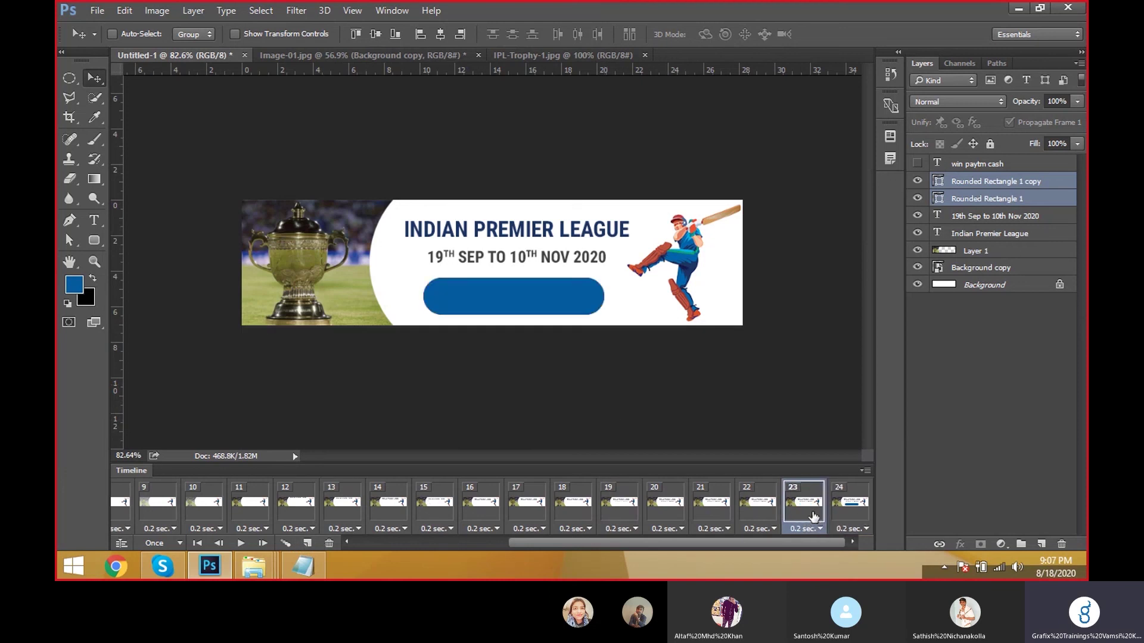
{"action": "left_click", "coordinate": [768, 511]}
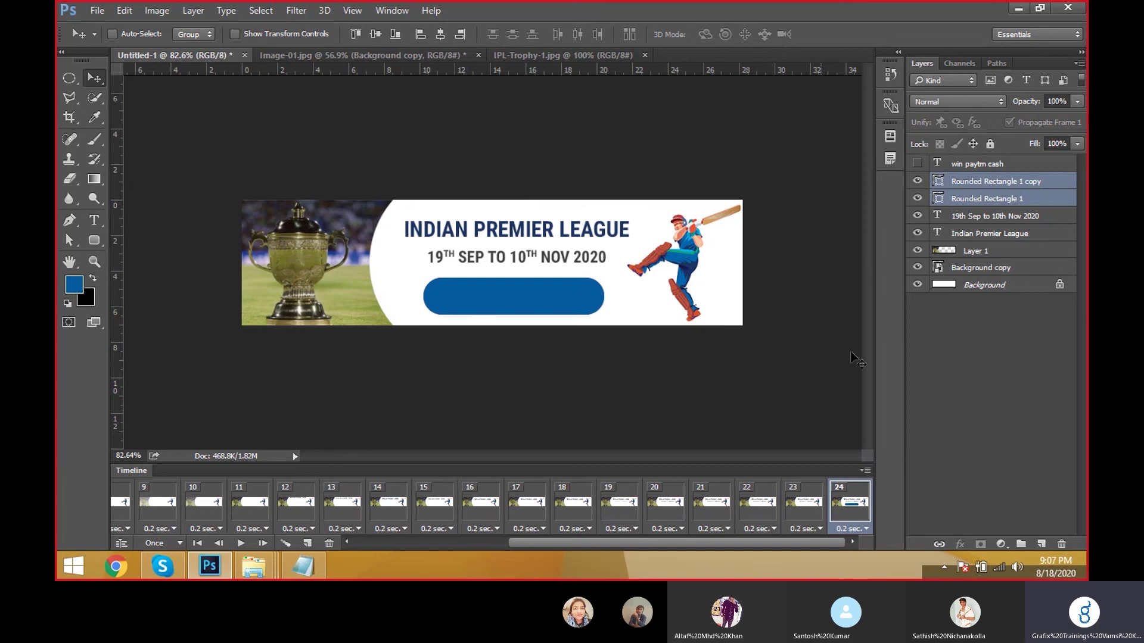
Step: Add frame 25, show the win paytm cash text in it, and duplicate it as frames 26 and 27
{"action": "left_click", "coordinate": [308, 544]}
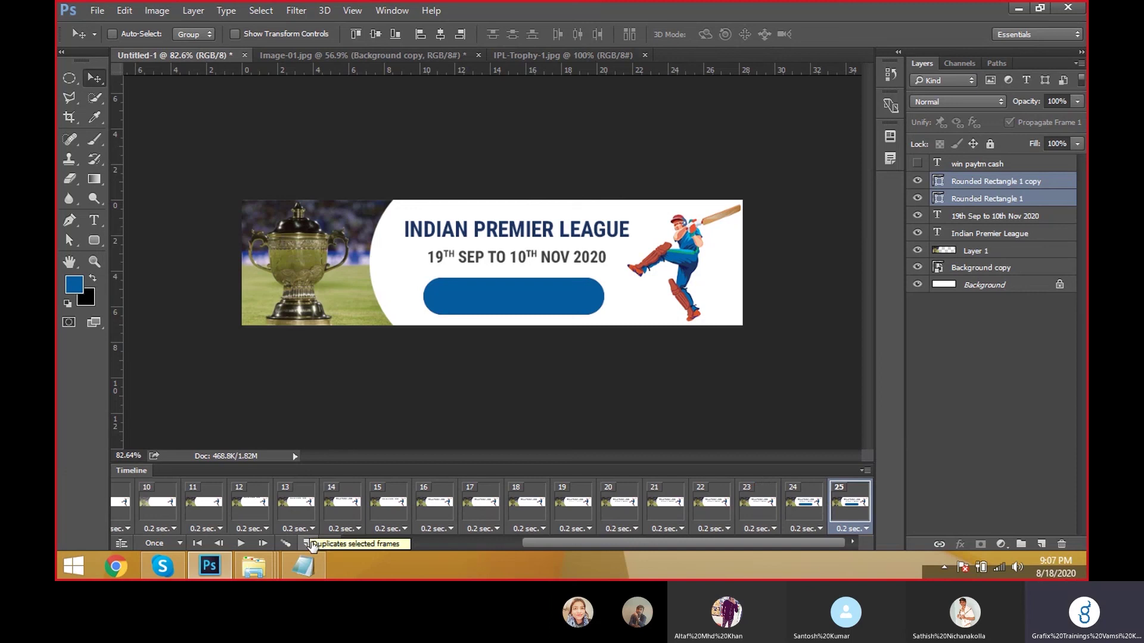
{"action": "left_click", "coordinate": [918, 163]}
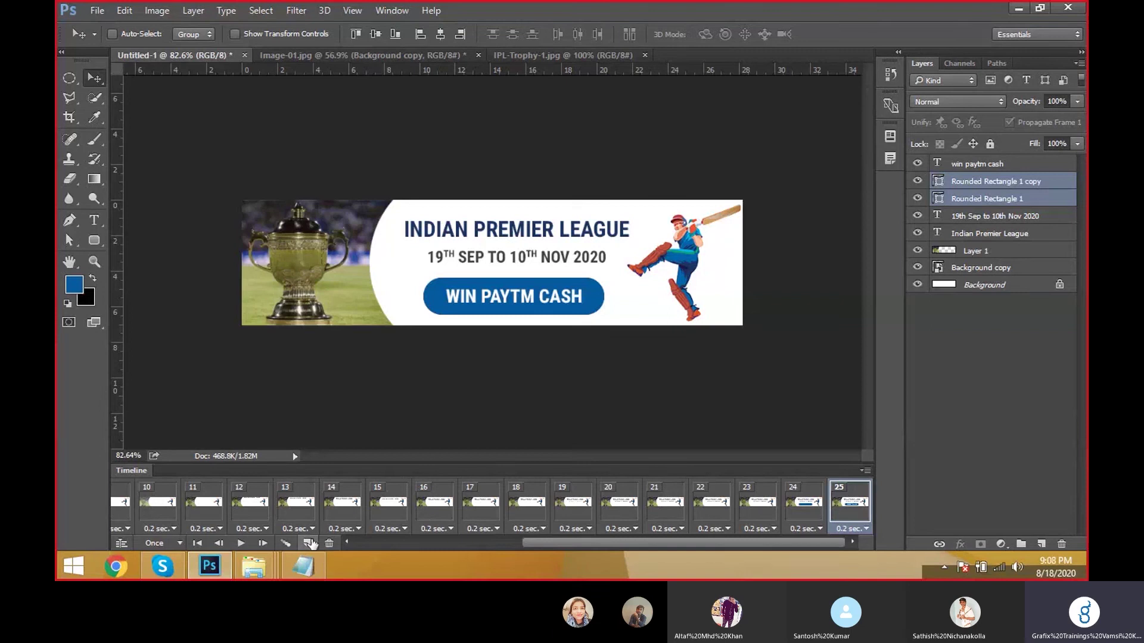
{"action": "left_click", "coordinate": [308, 544]}
{"action": "left_click", "coordinate": [308, 543]}
Step: Toggle the Rounded Rectangle 1 copy layer off and on in frame 27 to preview the button's colour change
{"action": "left_click", "coordinate": [1007, 184]}
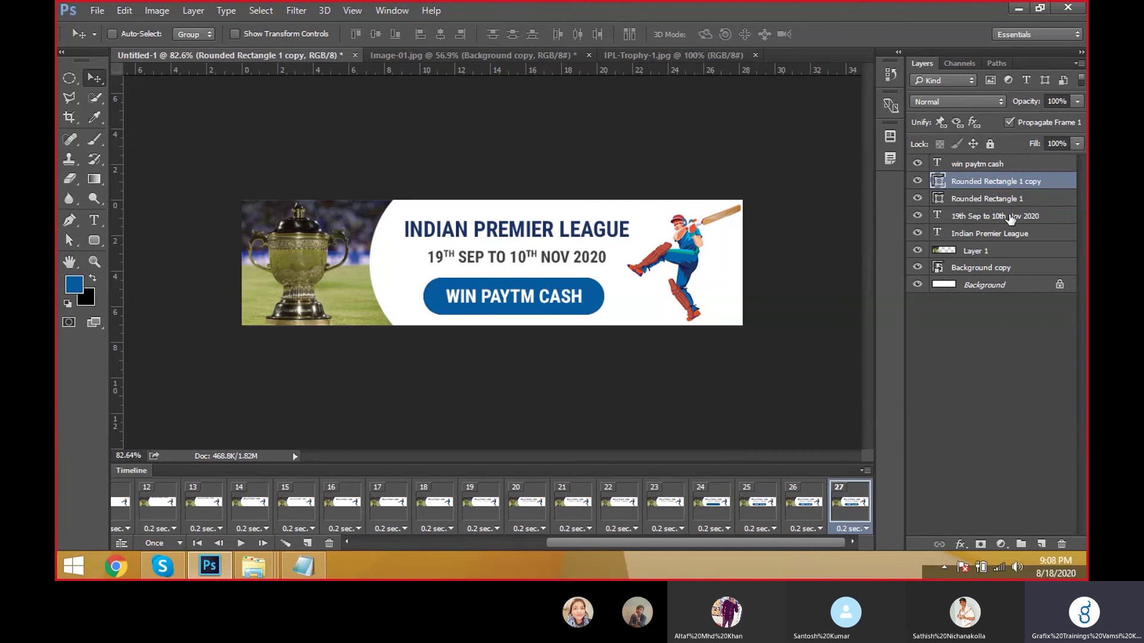
{"action": "left_click", "coordinate": [917, 181]}
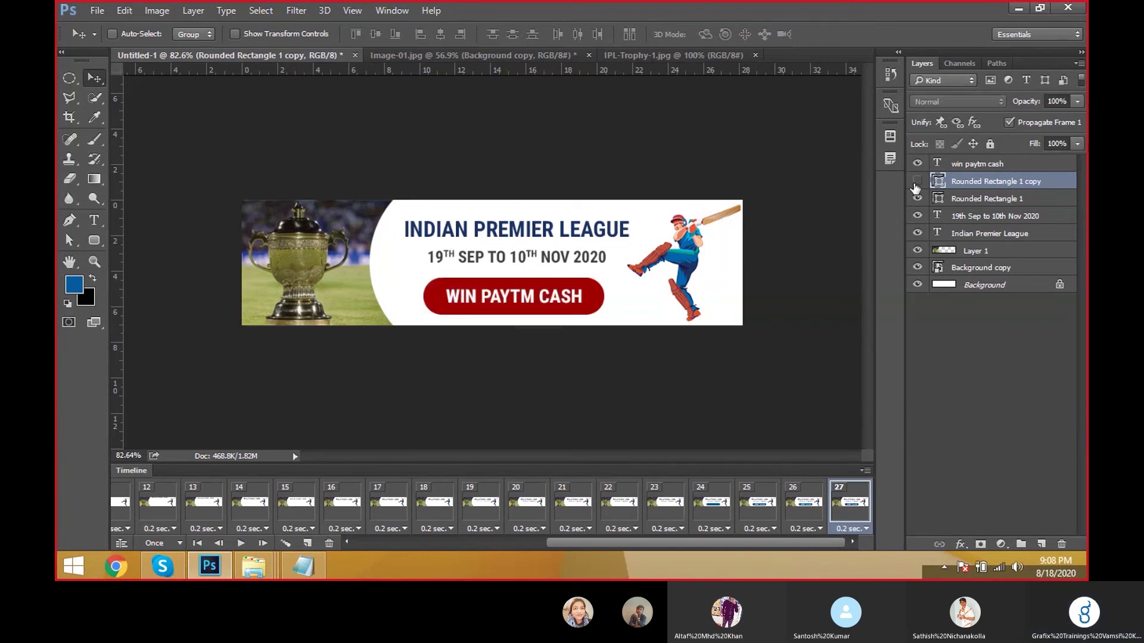
{"action": "left_click", "coordinate": [914, 184]}
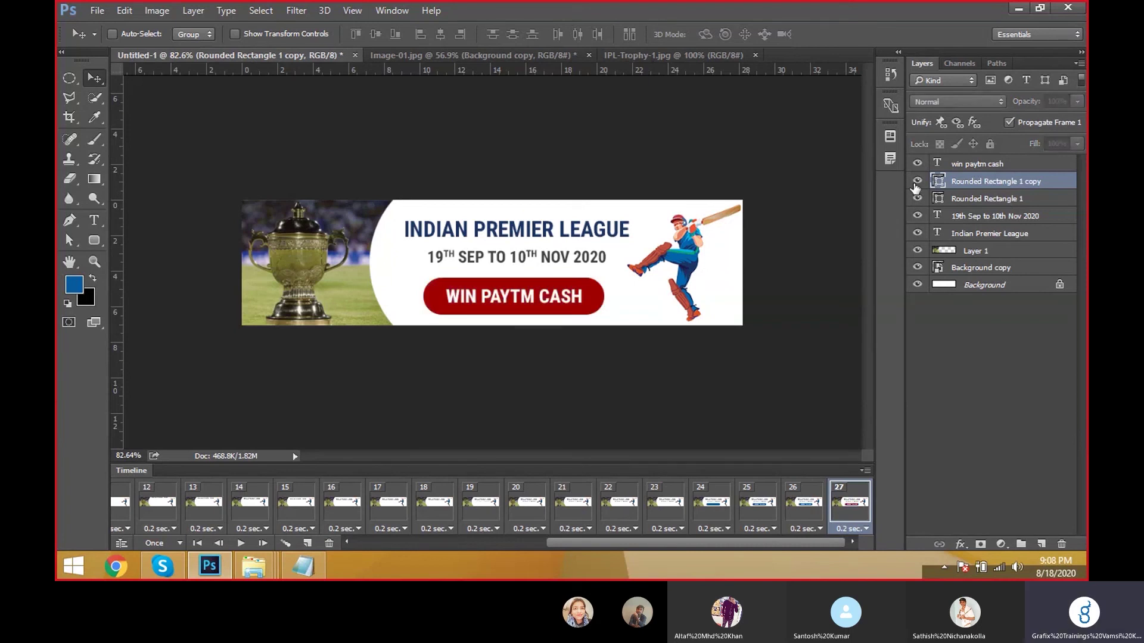
{"action": "left_click", "coordinate": [916, 186]}
{"action": "left_click", "coordinate": [917, 188]}
{"action": "left_click", "coordinate": [917, 183]}
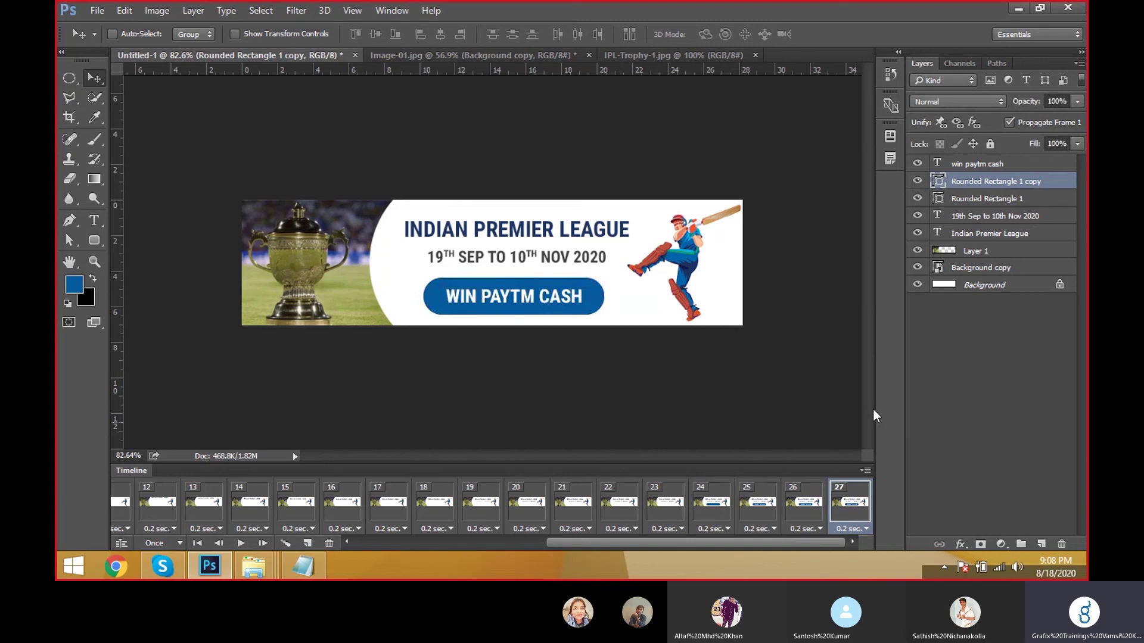
Step: Add frames 28, 29 and 30, hiding the Rounded Rectangle 1 copy layer in 28 and 30 and showing it in 29
{"action": "left_click", "coordinate": [308, 543]}
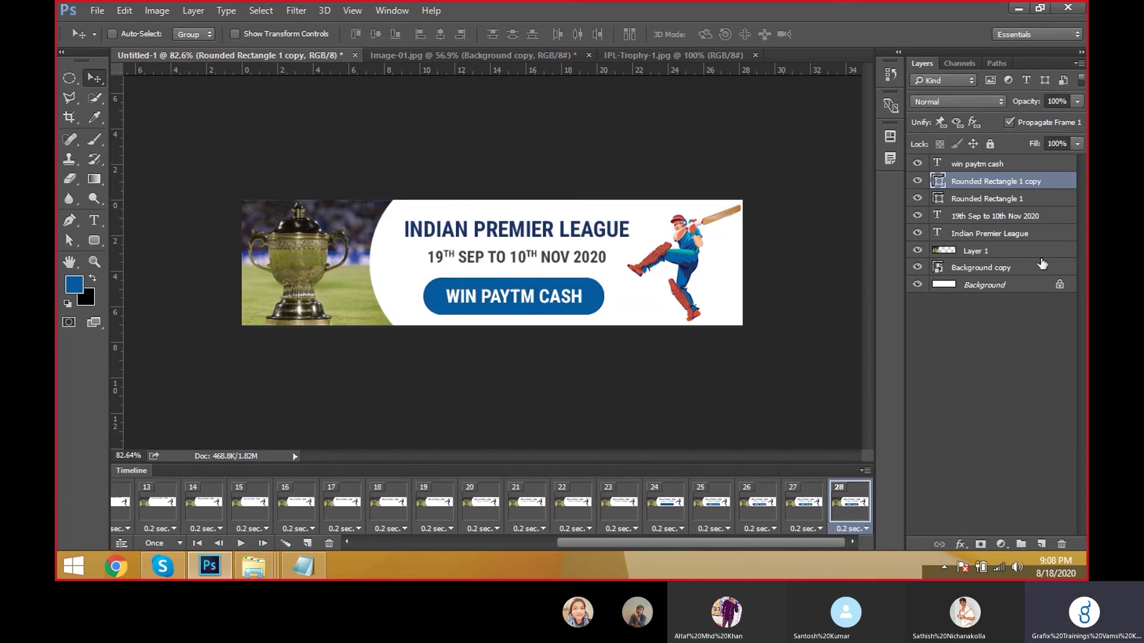
{"action": "left_click", "coordinate": [917, 181]}
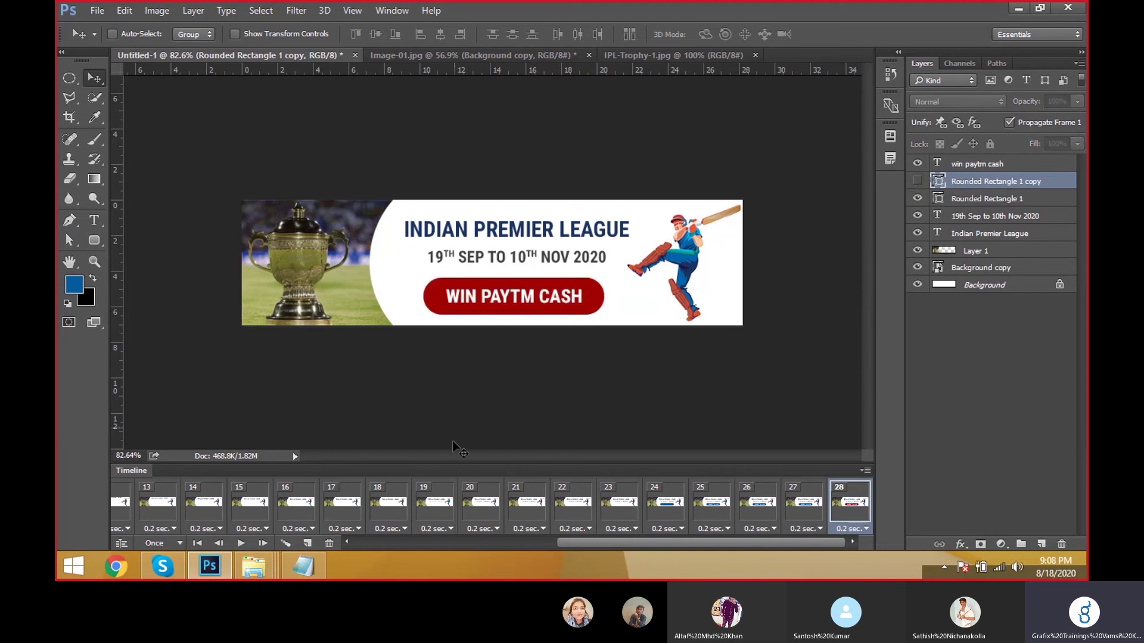
{"action": "left_click", "coordinate": [306, 544]}
{"action": "left_click", "coordinate": [918, 181]}
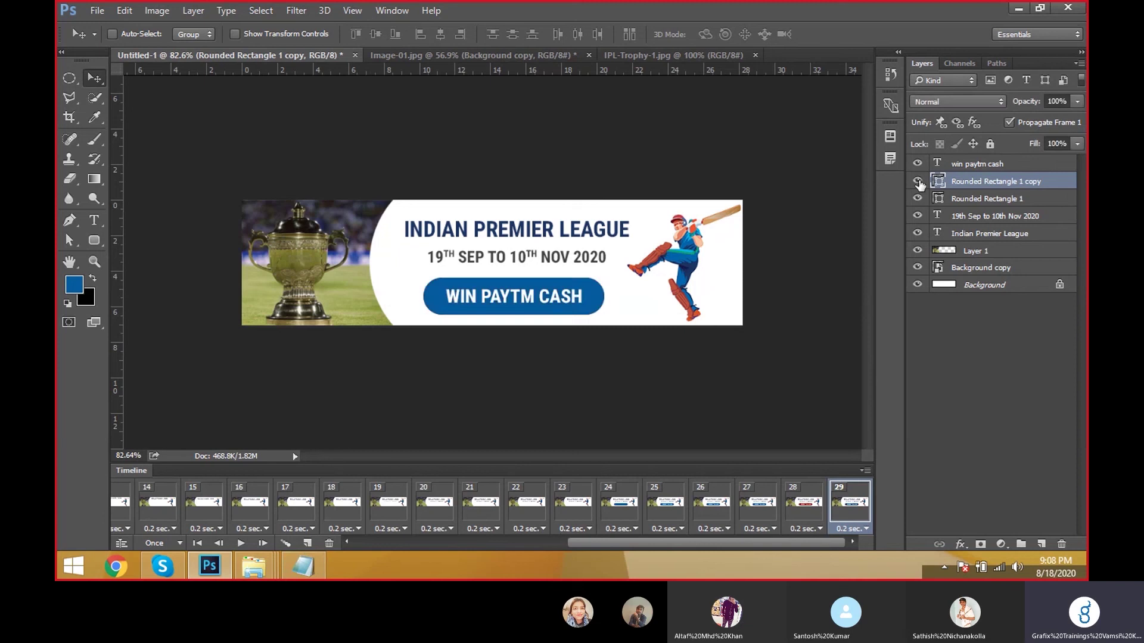
{"action": "left_click", "coordinate": [306, 545]}
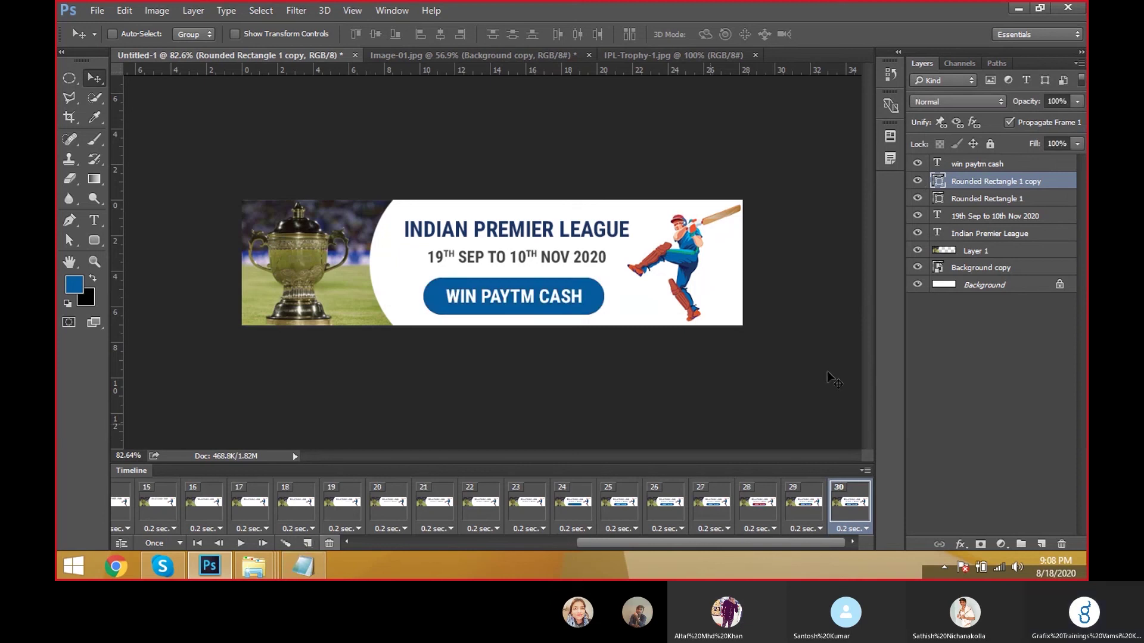
{"action": "left_click", "coordinate": [918, 181]}
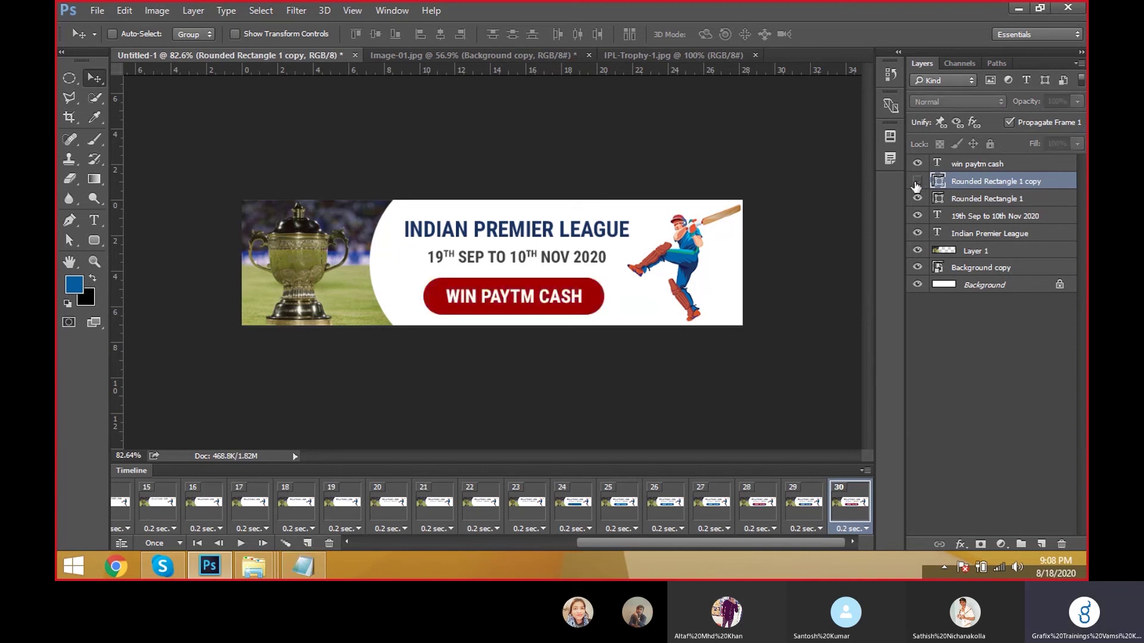
Step: Add frames 31, 32 and 33, showing the Rounded Rectangle 1 copy layer in 31 and 33 and hiding it in 32
{"action": "left_click", "coordinate": [306, 544]}
{"action": "left_click", "coordinate": [918, 181]}
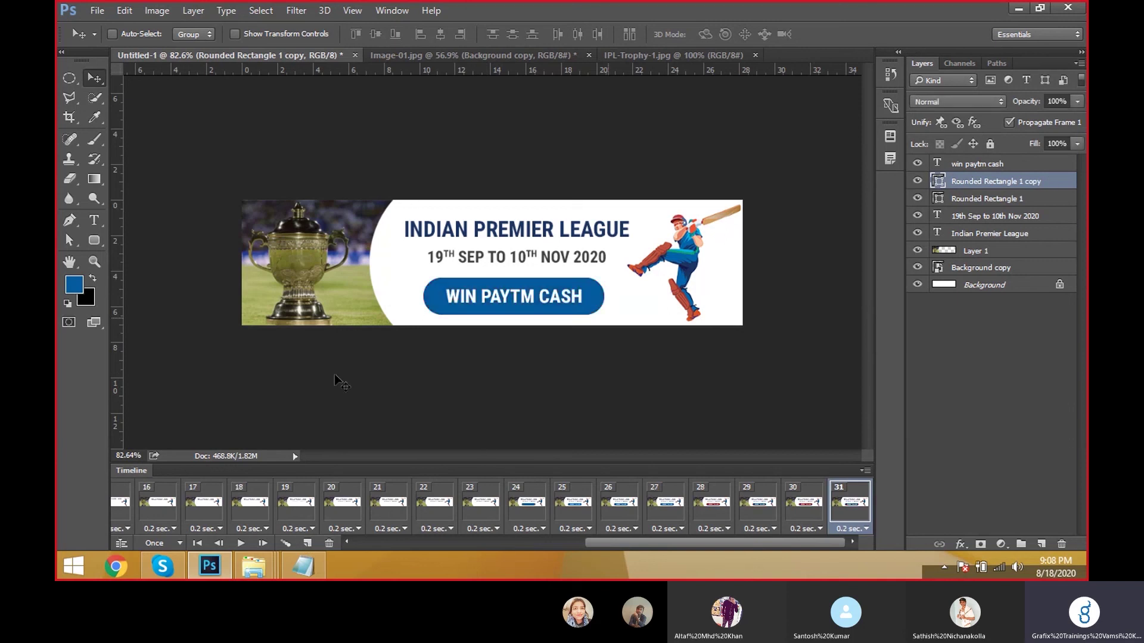
{"action": "left_click", "coordinate": [307, 544]}
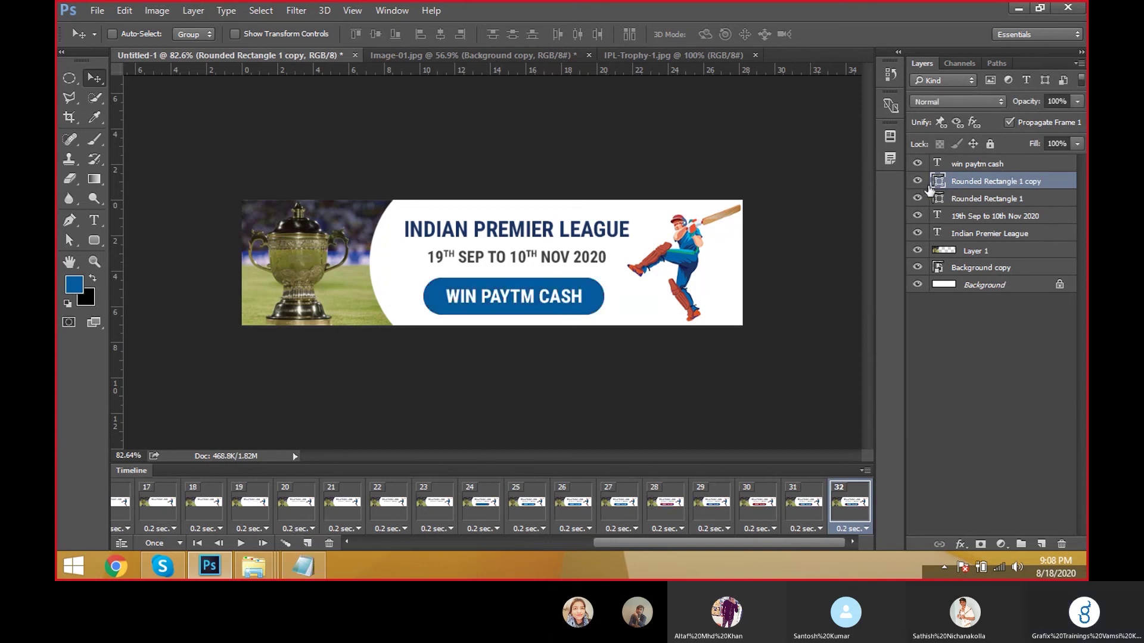
{"action": "left_click", "coordinate": [918, 181]}
{"action": "left_click", "coordinate": [307, 544]}
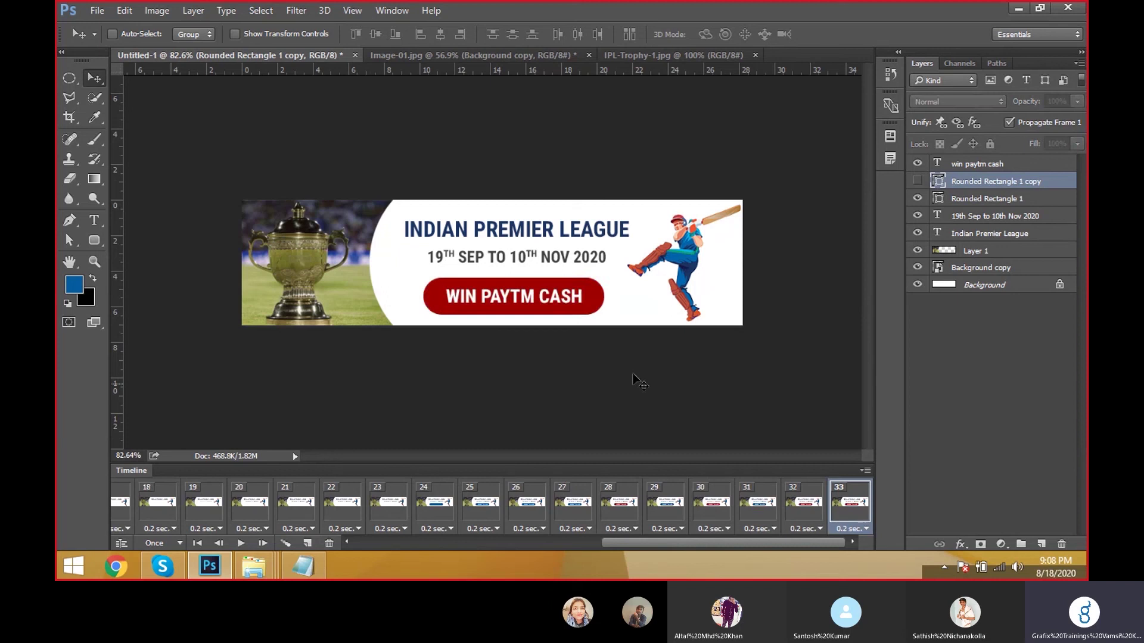
{"action": "left_click", "coordinate": [918, 181]}
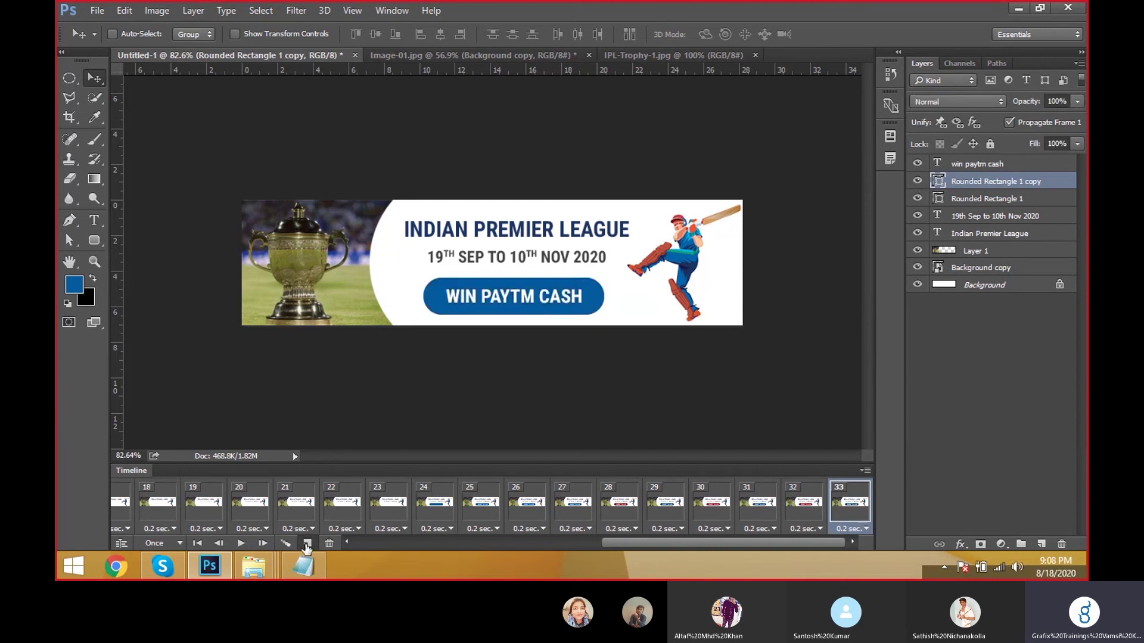
Step: Add frames 34, 35 and 36, hiding the Rounded Rectangle 1 copy layer in 34 and 36 and showing it in 35
{"action": "left_click", "coordinate": [307, 544]}
{"action": "left_click", "coordinate": [917, 181]}
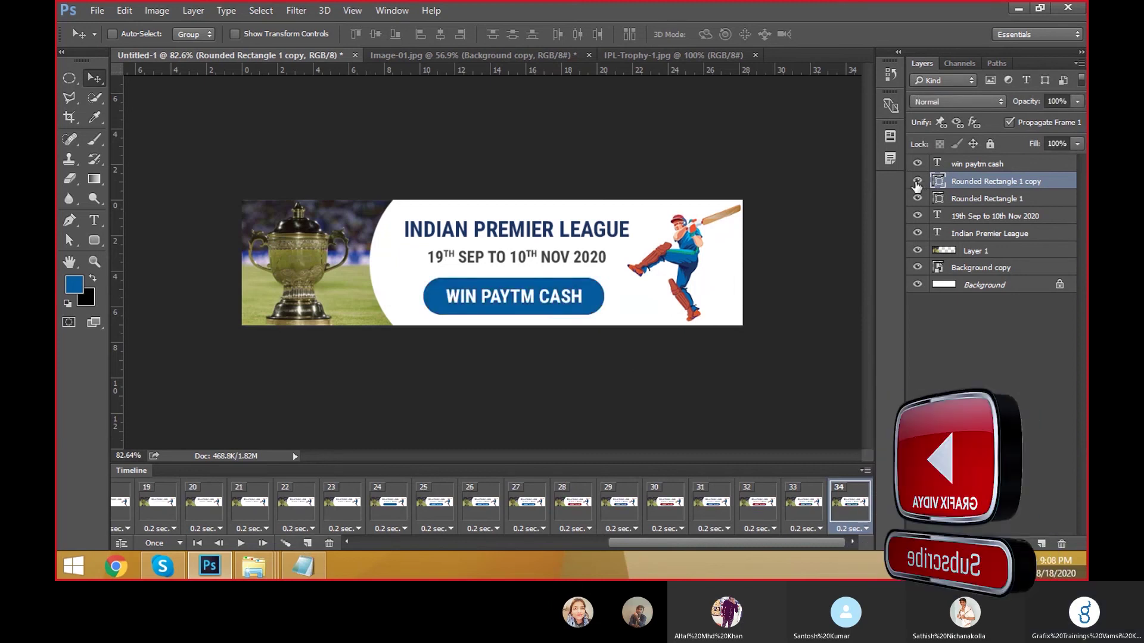
{"action": "left_click", "coordinate": [307, 544]}
{"action": "left_click", "coordinate": [917, 181]}
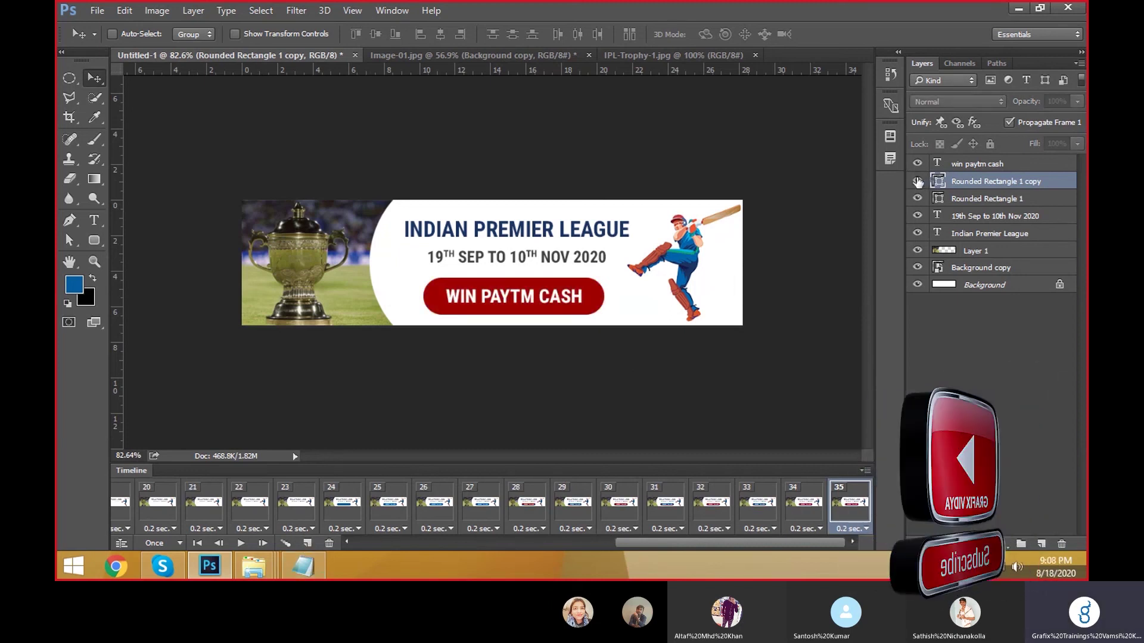
{"action": "left_click", "coordinate": [918, 182]}
{"action": "left_click", "coordinate": [307, 544]}
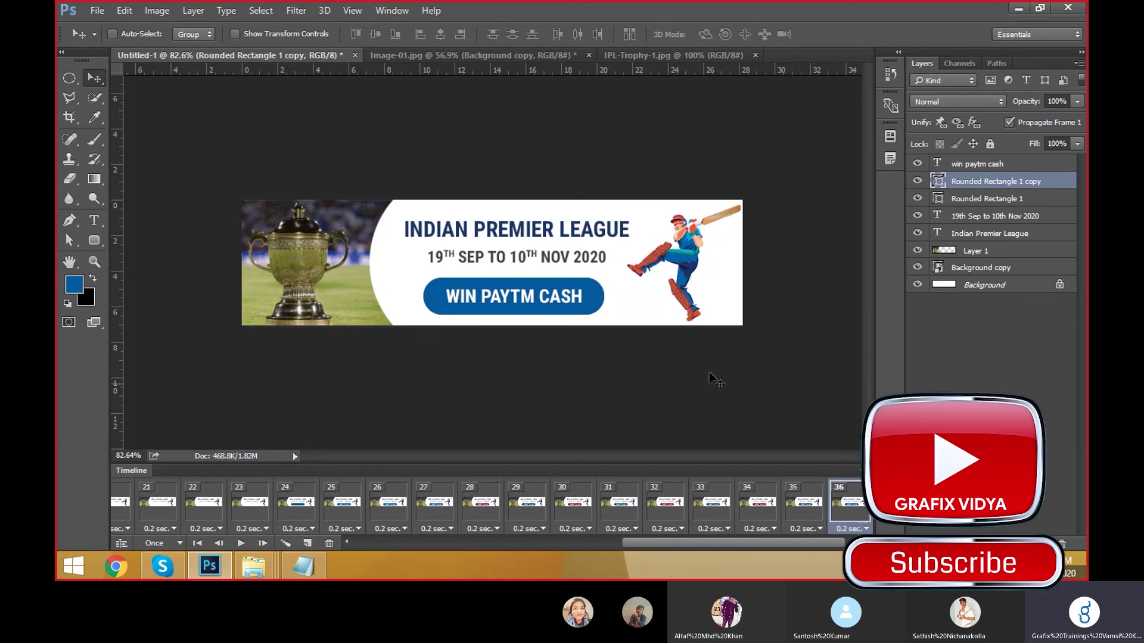
{"action": "left_click", "coordinate": [917, 181]}
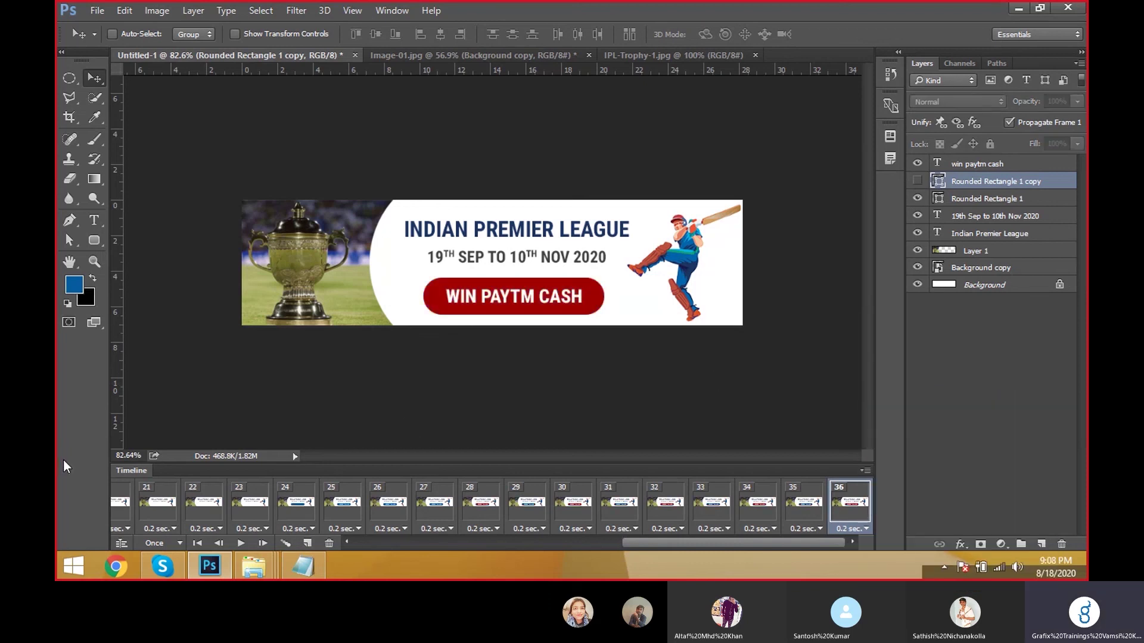
Step: Play the whole animation, and set the delay of all frames to 0.1 seconds
{"action": "left_click", "coordinate": [241, 543]}
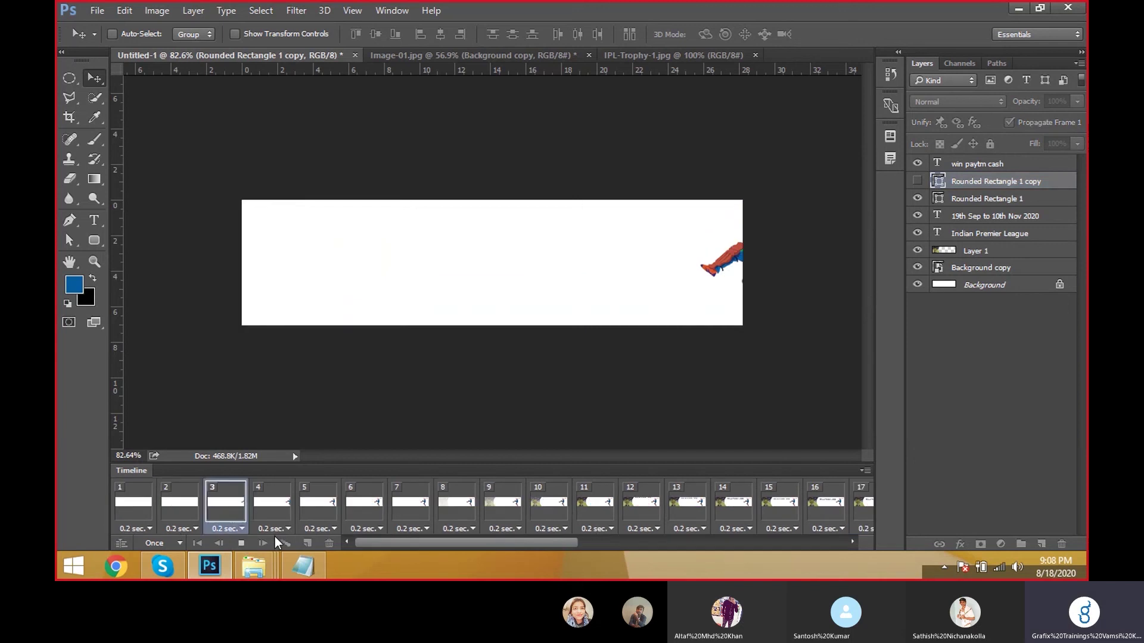
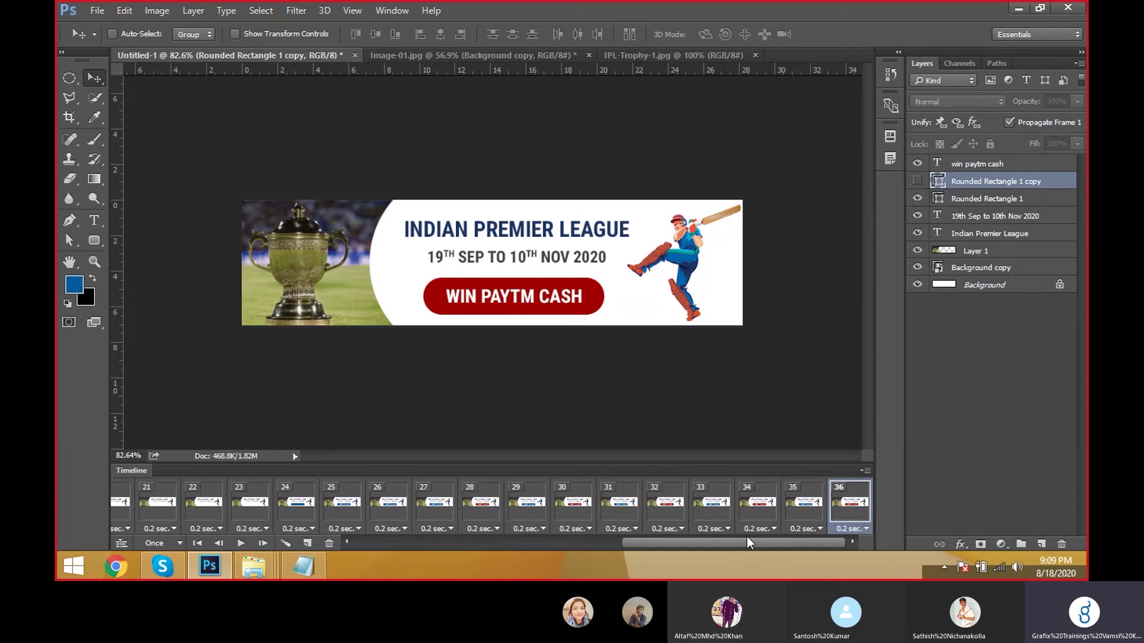
{"action": "left_click_drag", "start_coordinate": [695, 546], "coordinate": [421, 552]}
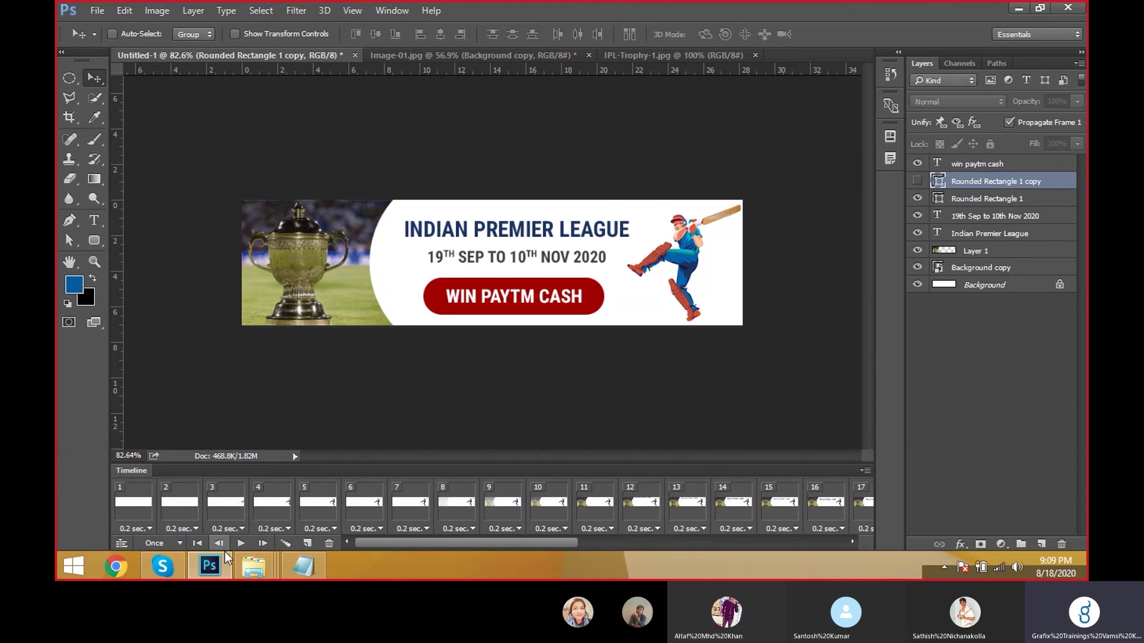
{"action": "left_click", "coordinate": [142, 506], "text": "shift"}
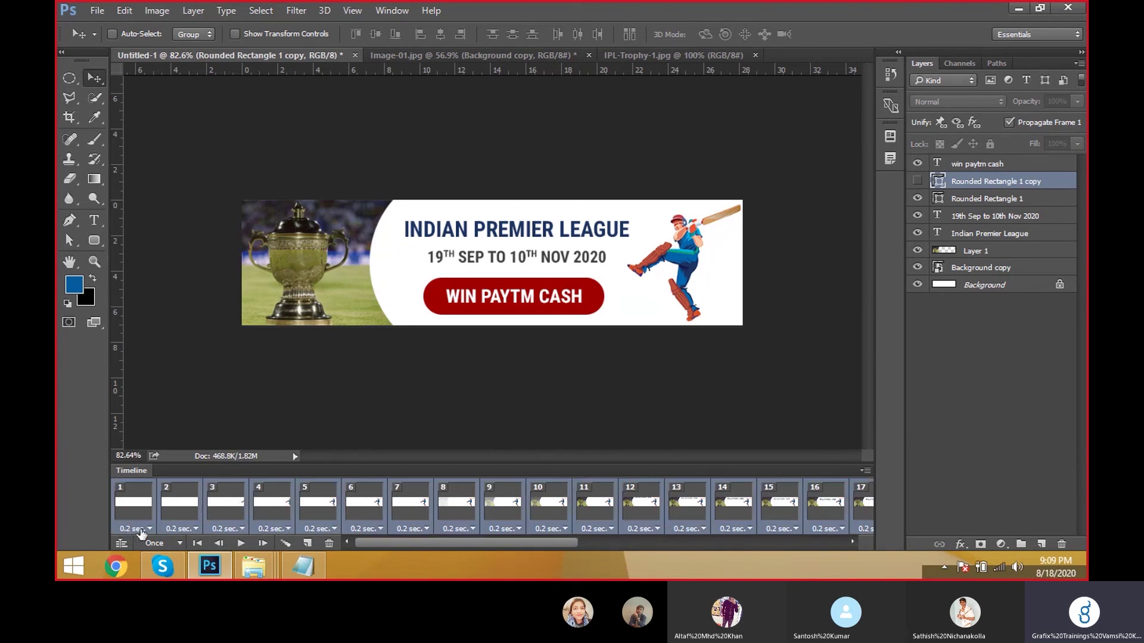
{"action": "left_click", "coordinate": [148, 530]}
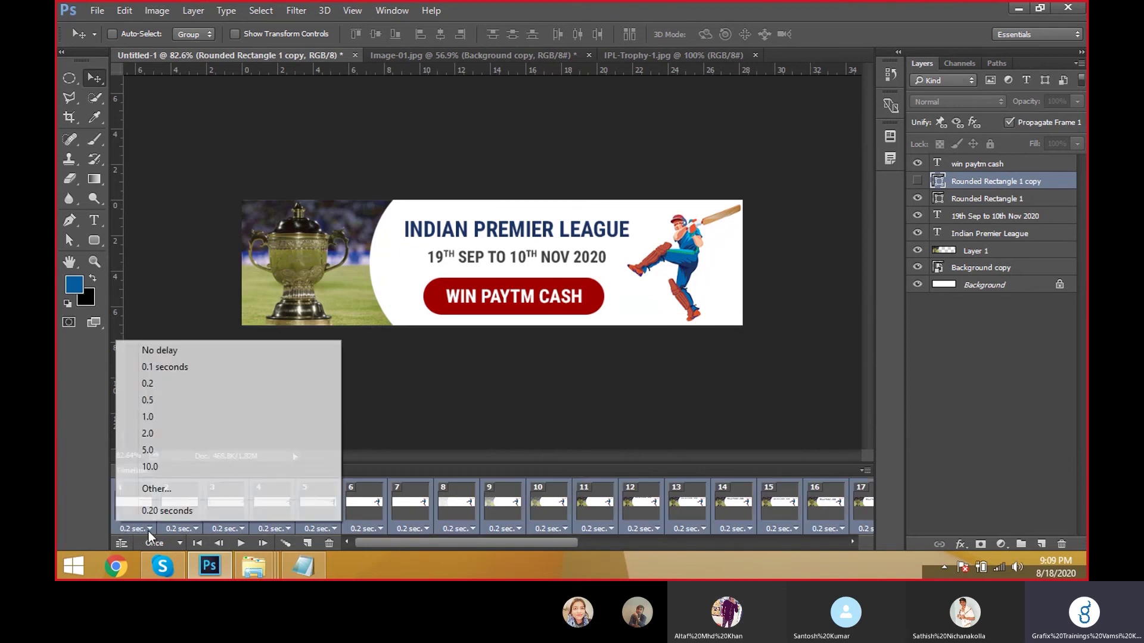
{"action": "left_click", "coordinate": [172, 367]}
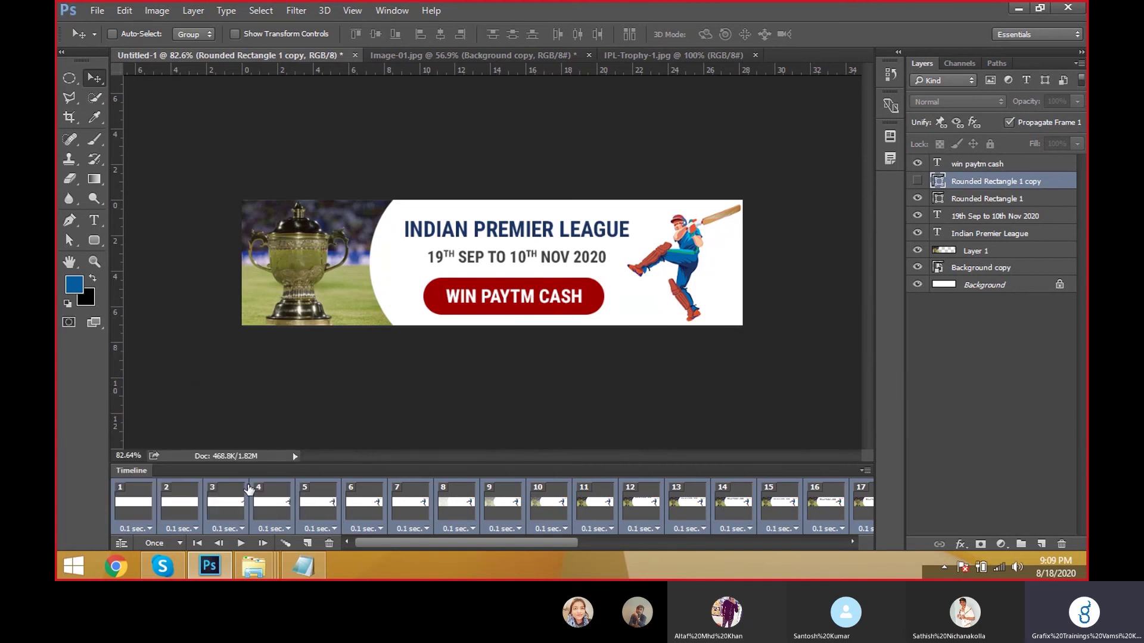
Step: Preview the animation from the first frame at the 0.1-second delay and stop playback
{"action": "left_click", "coordinate": [241, 544]}
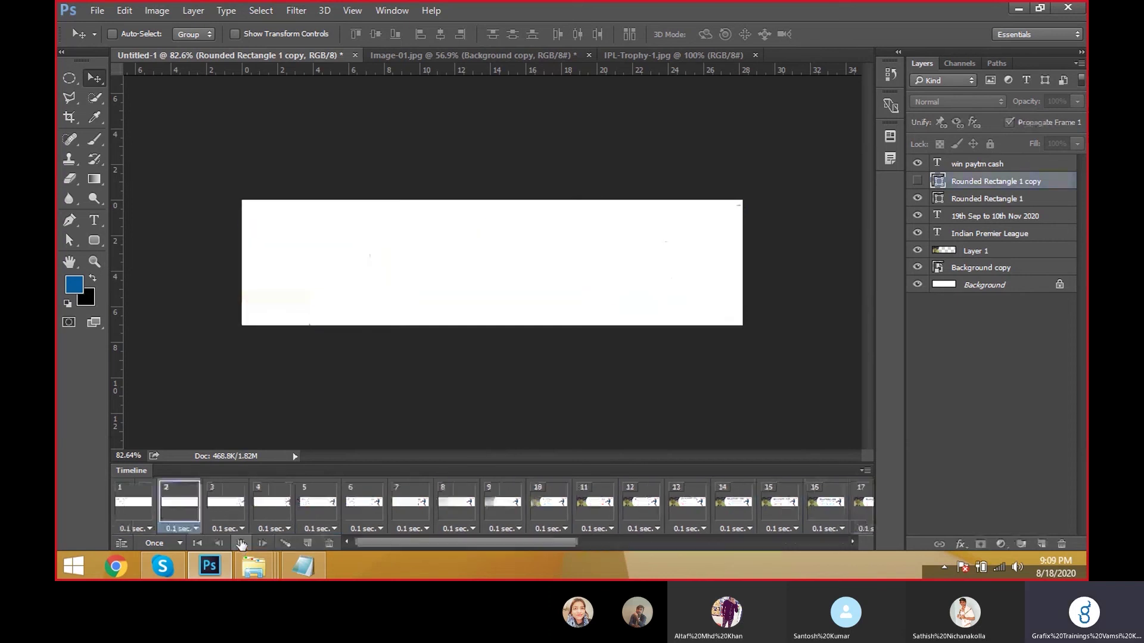
{"action": "left_click", "coordinate": [241, 544]}
{"action": "left_click_drag", "start_coordinate": [333, 288], "coordinate": [322, 294]}
{"action": "key", "text": "ctrl"}
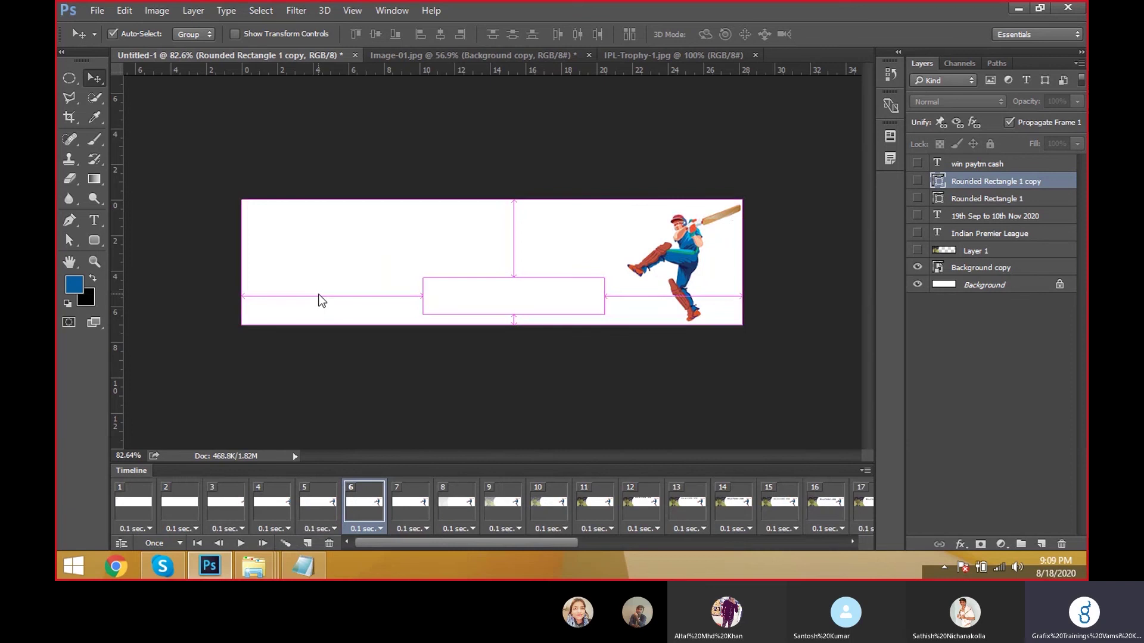
Step: Save the document as Web Banner in Photoshop (PSD) format in the Web Banner folder
{"action": "key", "text": "ctrl+s"}
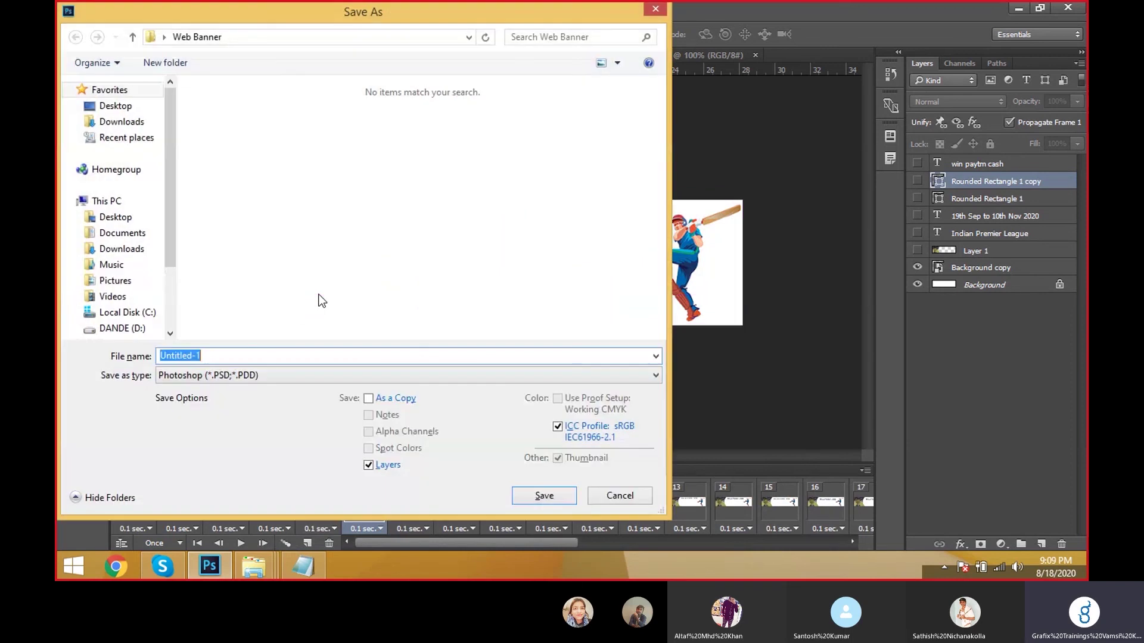
{"action": "type", "text": "Web bann"}
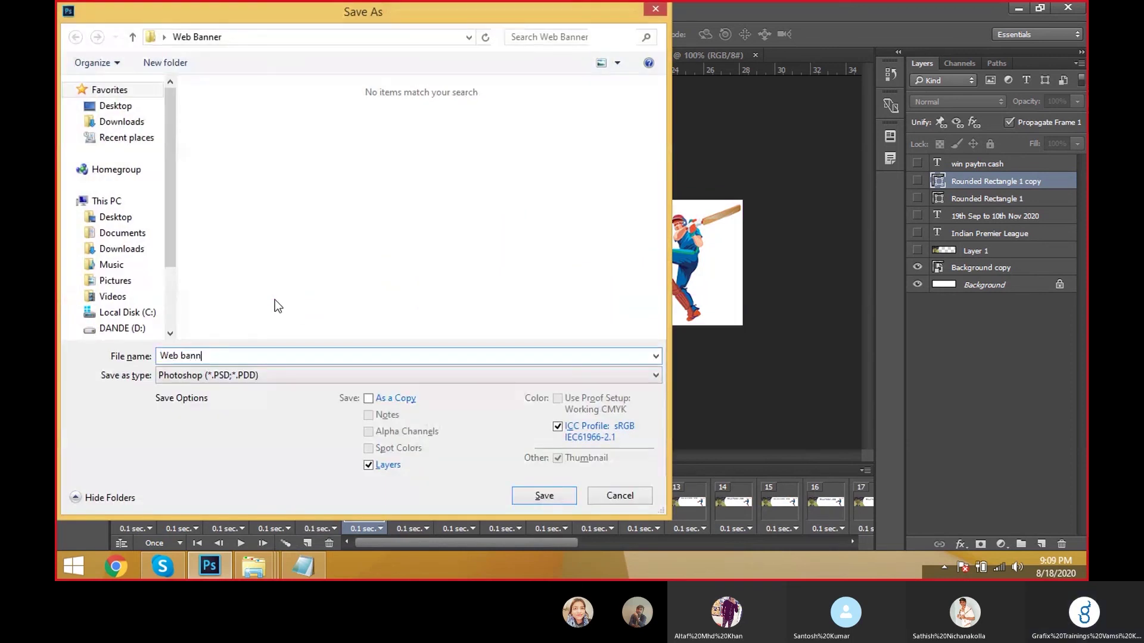
{"action": "key", "text": "BackSpace"}
{"action": "key", "text": "BackSpace"}
{"action": "key", "text": "BackSpace"}
{"action": "key", "text": "BackSpace"}
{"action": "type", "text": "Banner"}
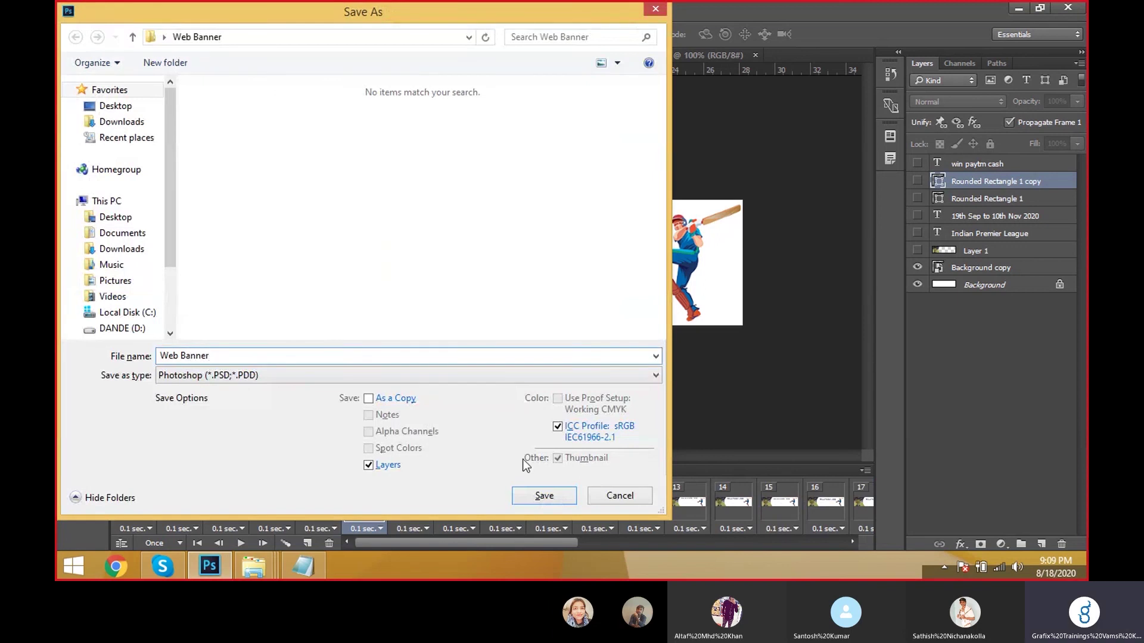
{"action": "left_click", "coordinate": [541, 502]}
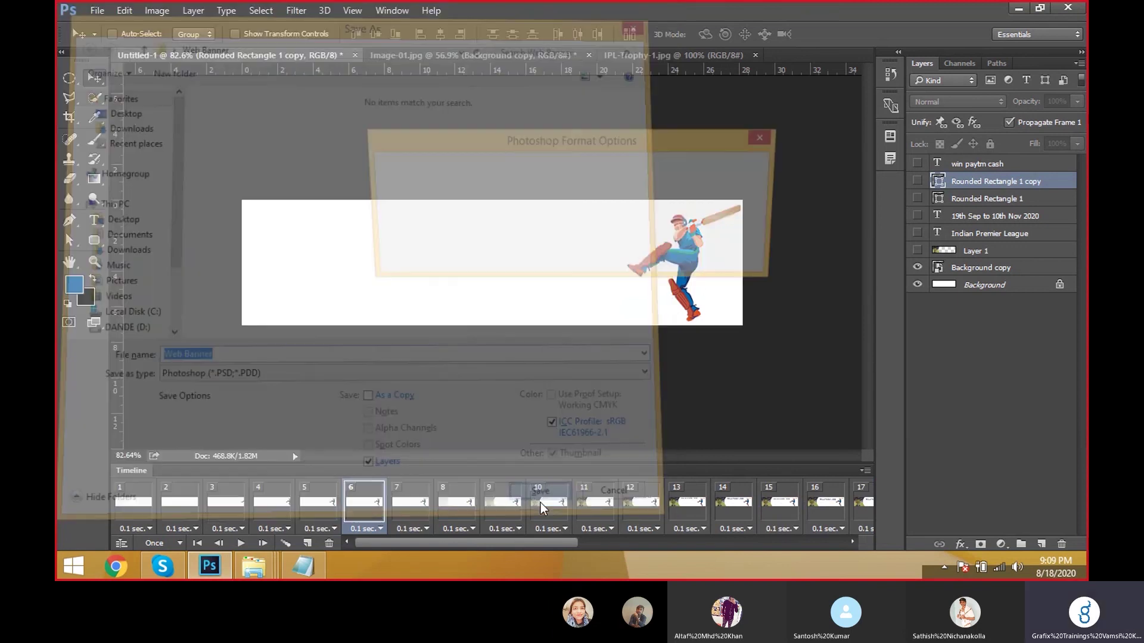
{"action": "key", "text": "Return"}
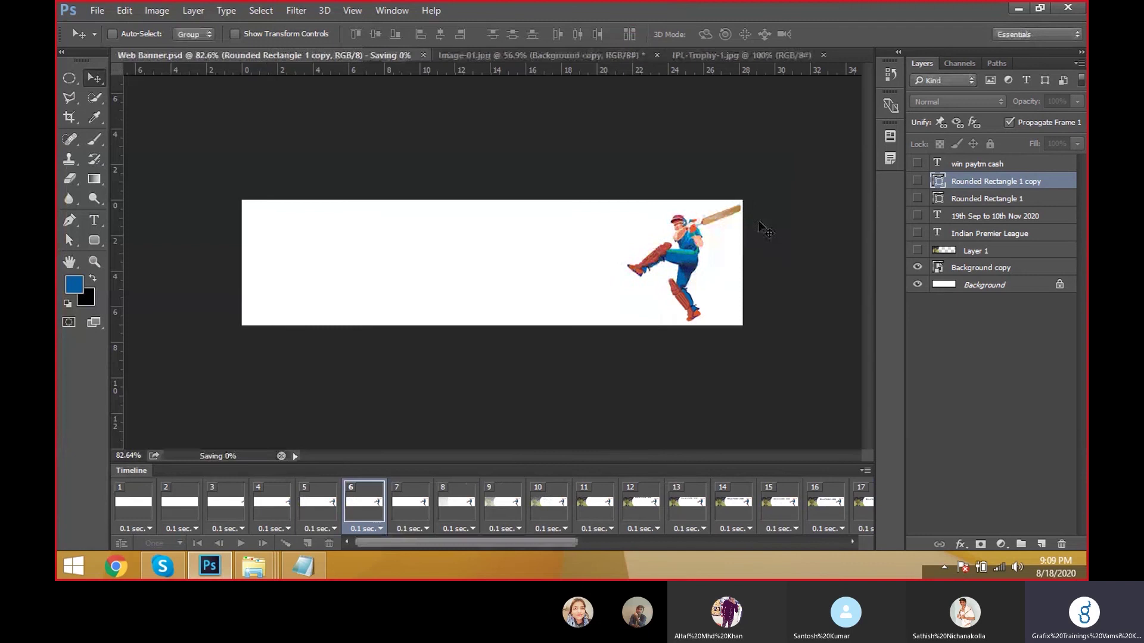
{"action": "key", "text": "alt+f"}
{"action": "left_click", "coordinate": [355, 225]}
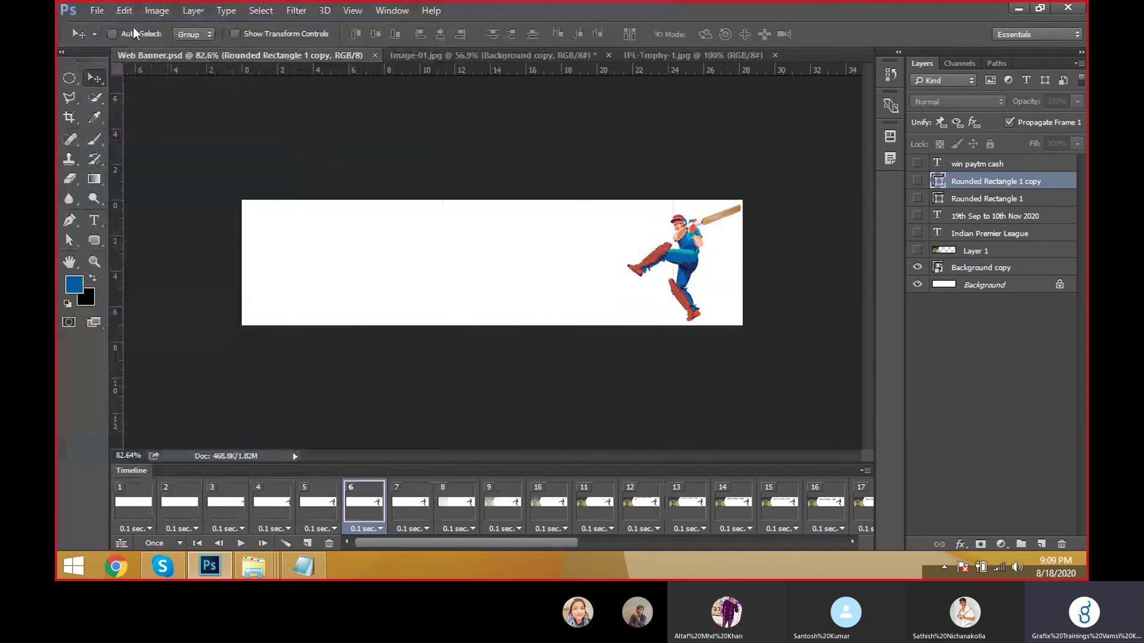
{"action": "left_click", "coordinate": [97, 10]}
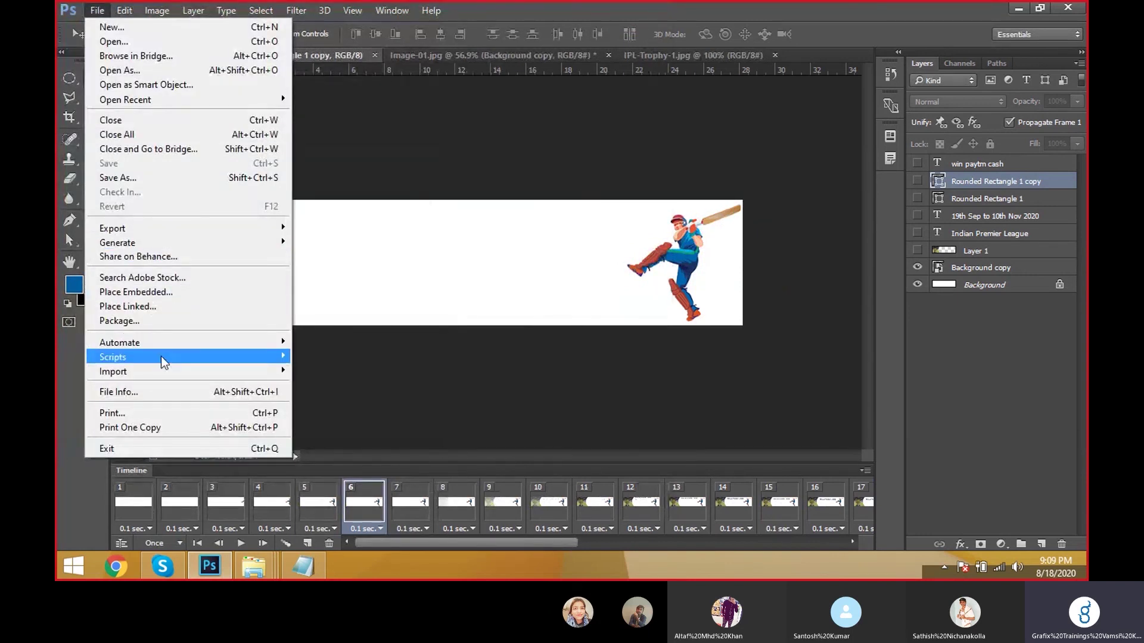
{"action": "left_click", "coordinate": [183, 182]}
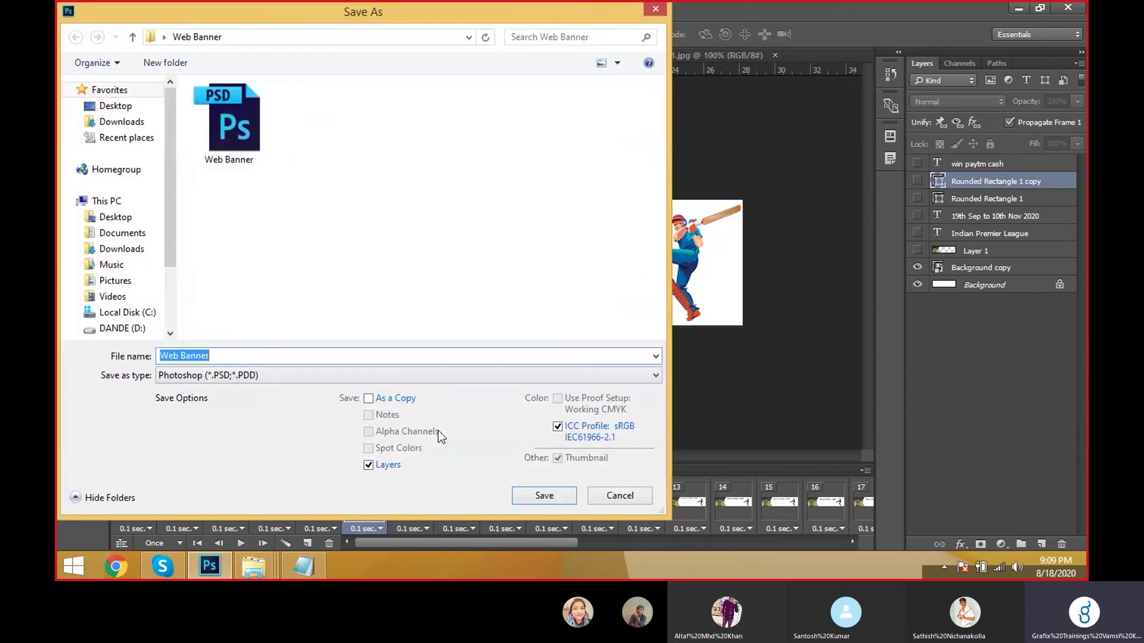
{"action": "left_click", "coordinate": [356, 375]}
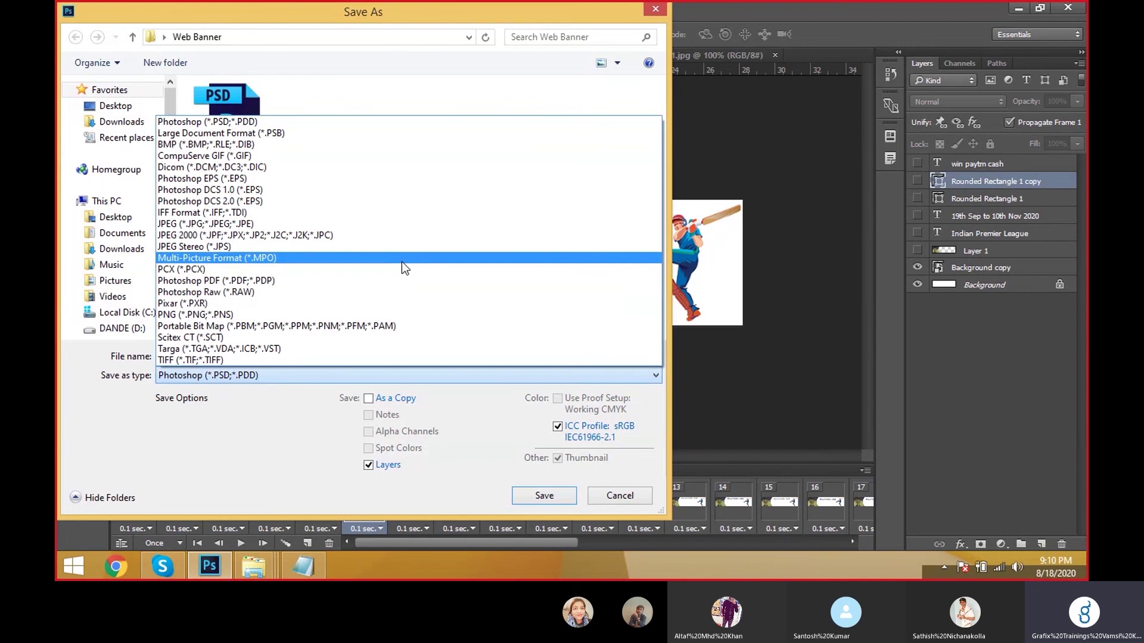
{"action": "left_click", "coordinate": [703, 231]}
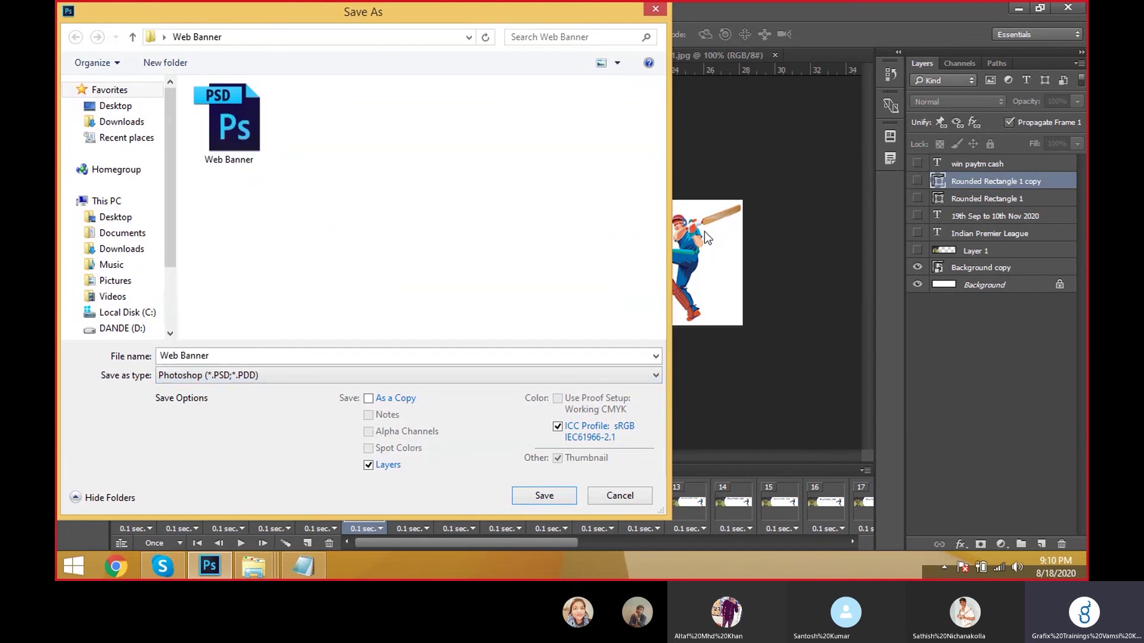
{"action": "left_click", "coordinate": [639, 496]}
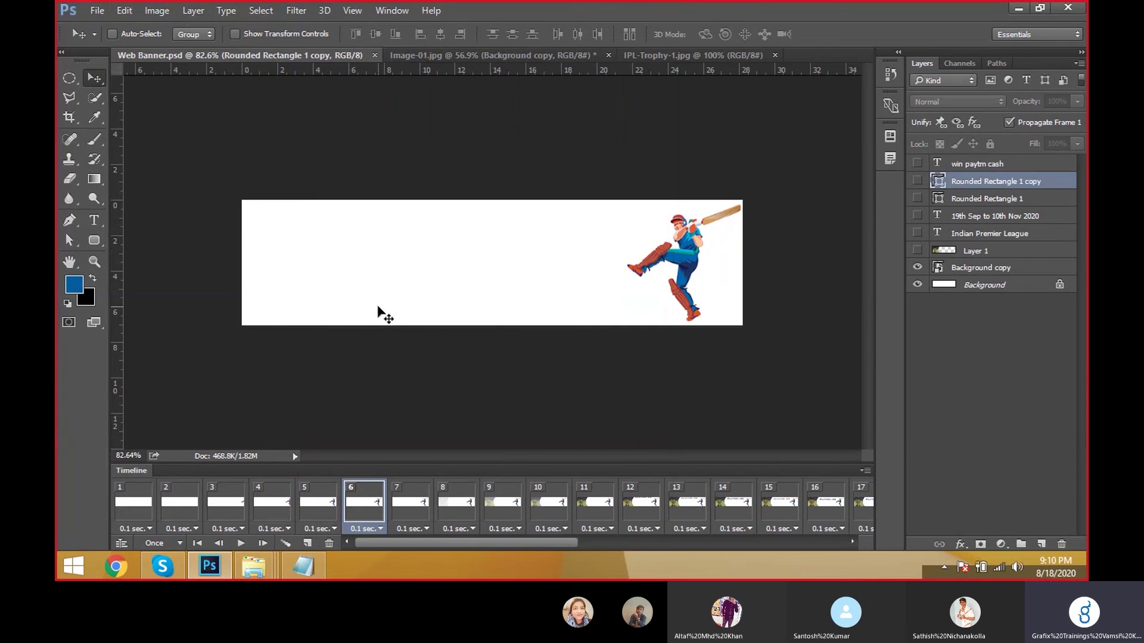
{"action": "left_click", "coordinate": [100, 12]}
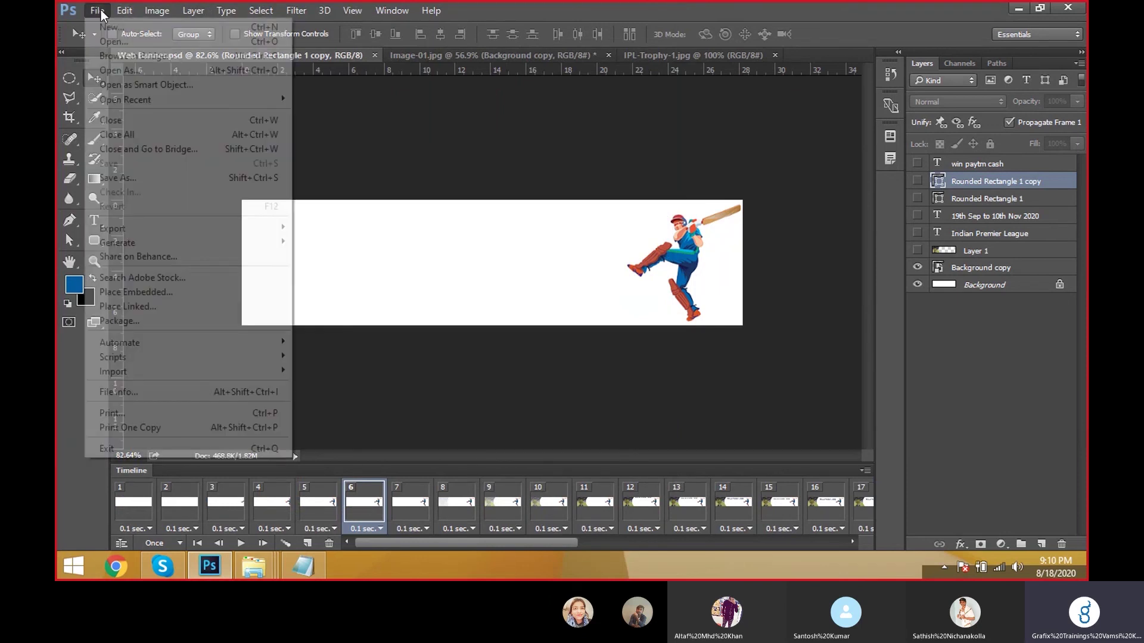
{"action": "left_click", "coordinate": [97, 11]}
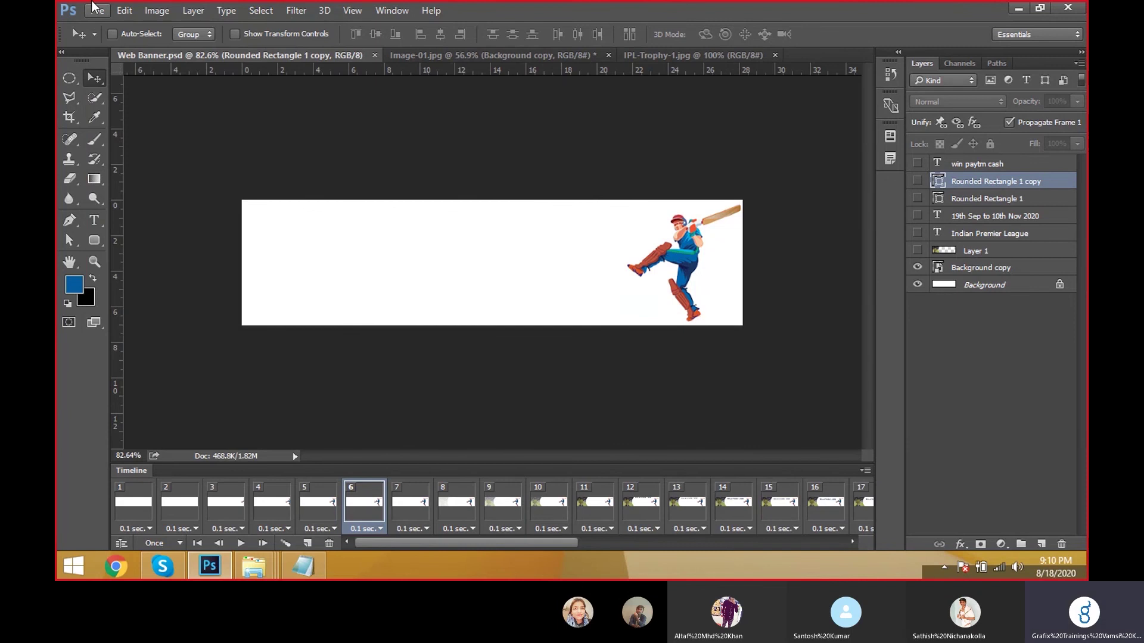
{"action": "left_click", "coordinate": [97, 11]}
{"action": "mouse_move", "coordinate": [131, 228]}
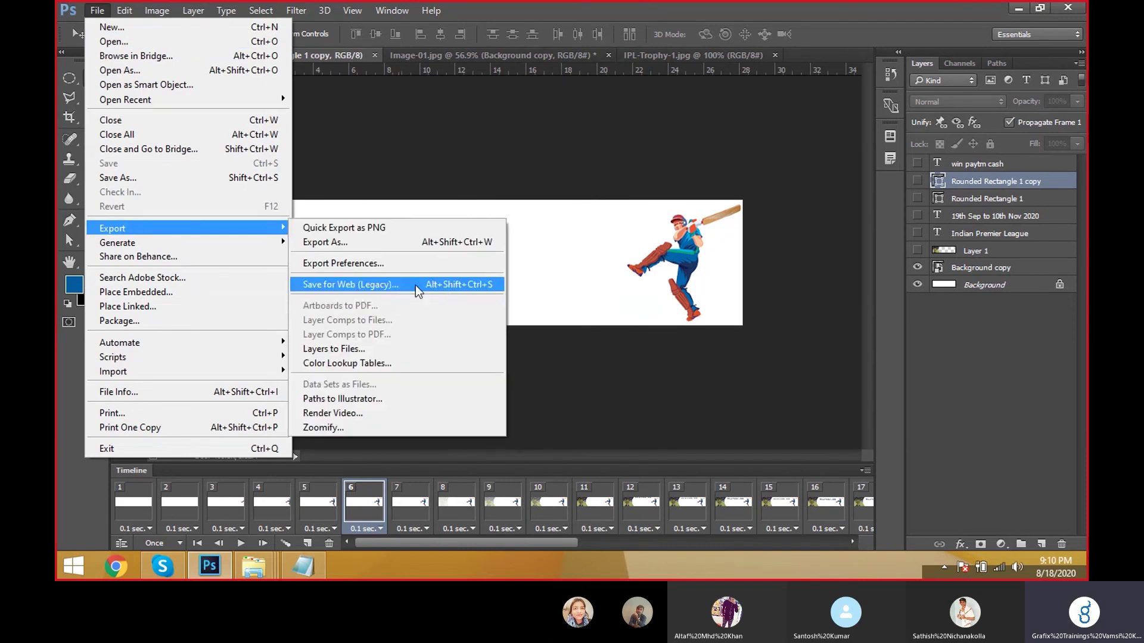
{"action": "left_click", "coordinate": [639, 333]}
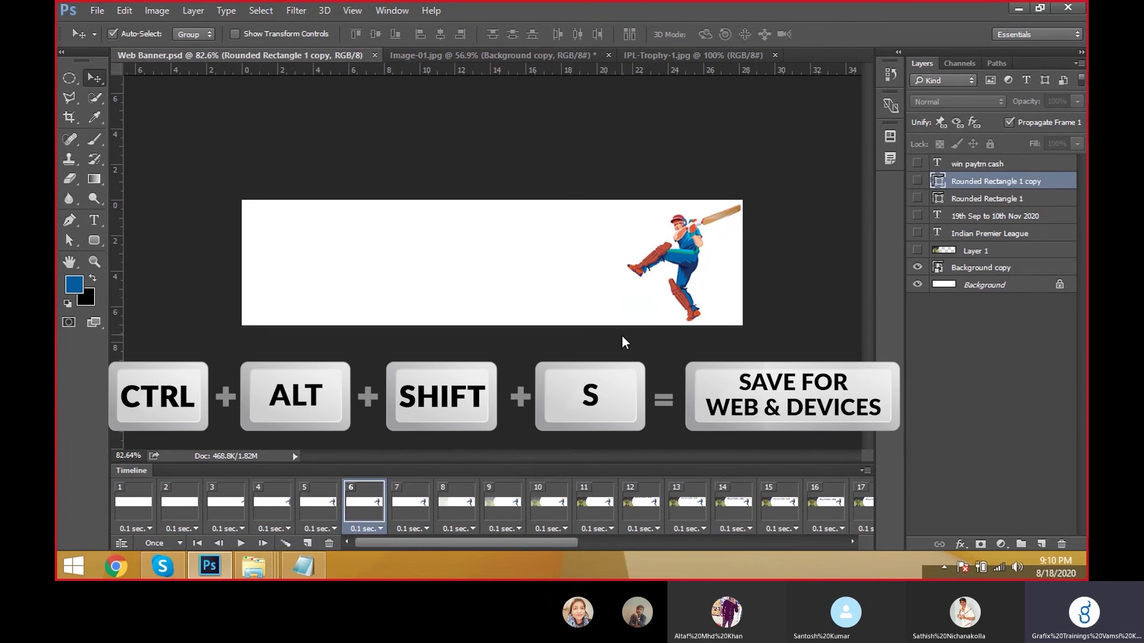
{"action": "key", "text": "ctrl+alt+shift+s"}
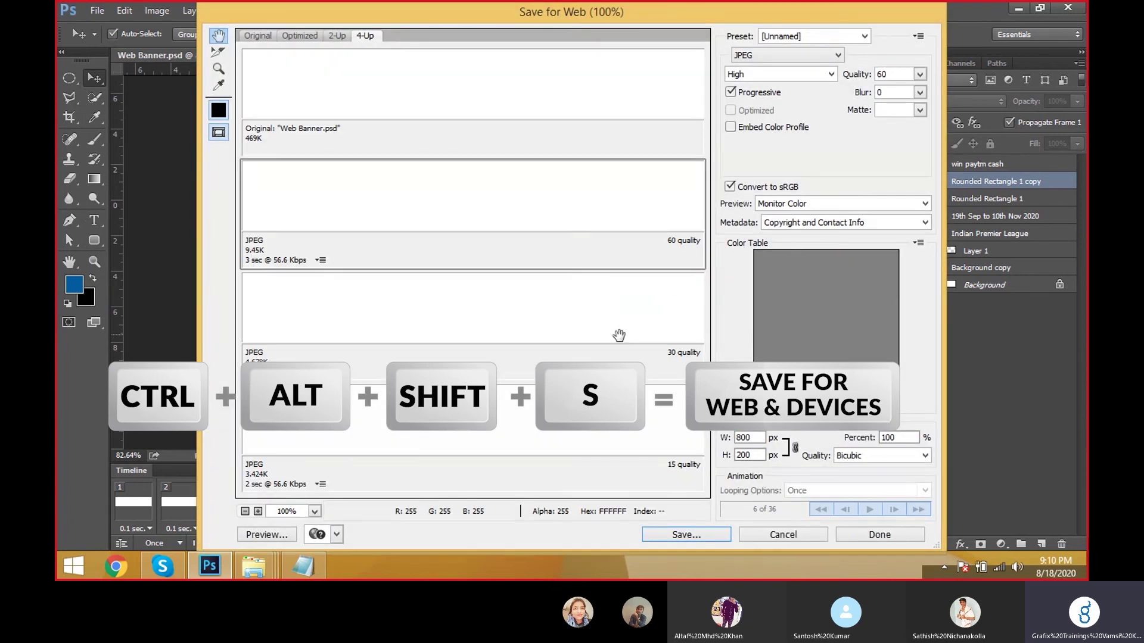
{"action": "key", "text": "Escape"}
Step: Bring up Save for Web for the banner and set the export file format to GIF
{"action": "key", "text": "ctrl+alt+shift+s"}
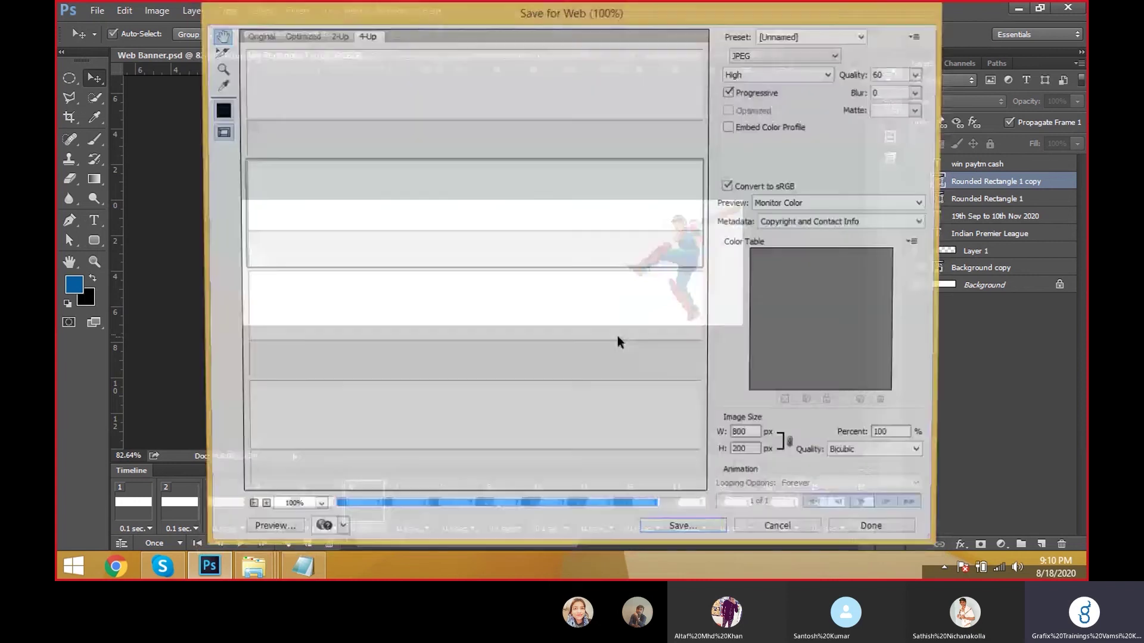
{"action": "left_click", "coordinate": [837, 56]}
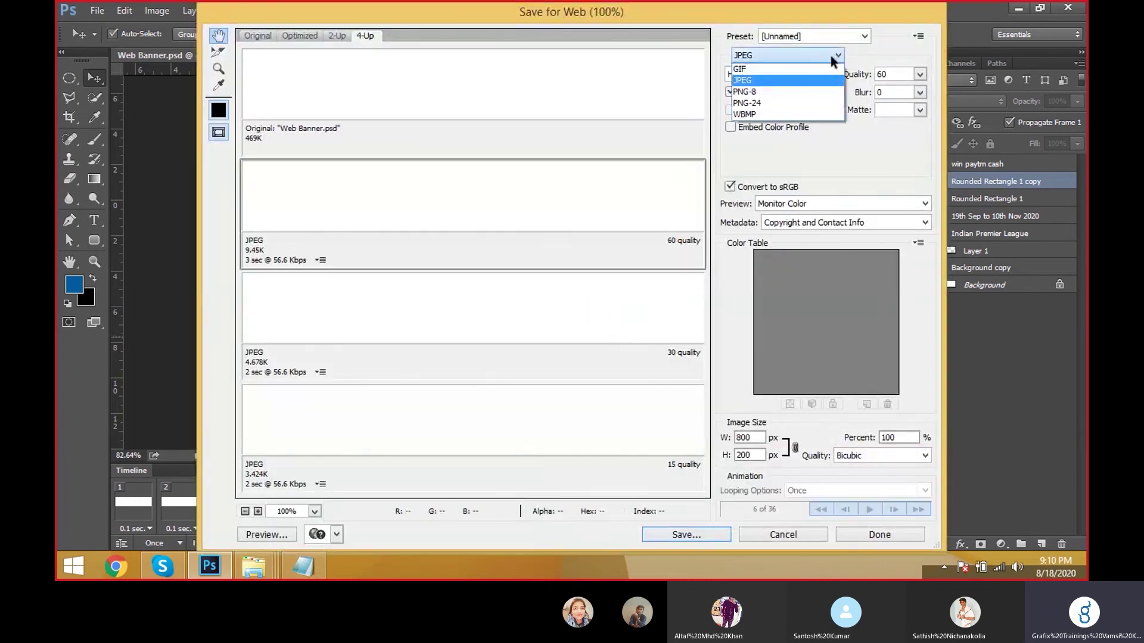
{"action": "left_click", "coordinate": [825, 70]}
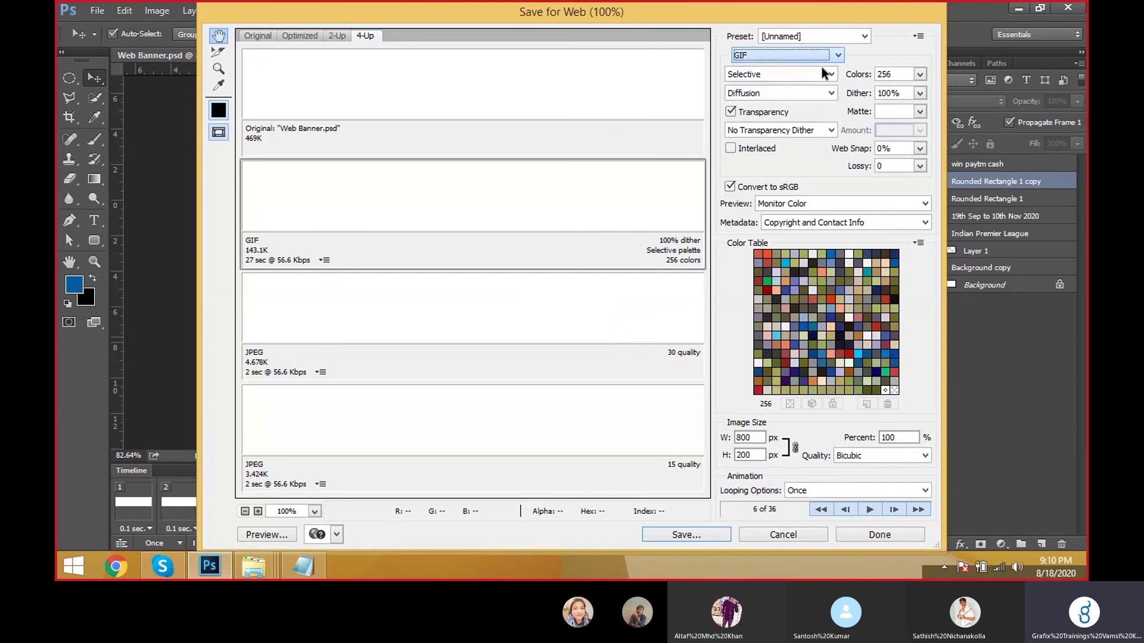
Step: Compare the GIF previews, choose the 128-colour version with 100% dither, and show it alone in the optimized view
{"action": "left_click", "coordinate": [308, 38]}
{"action": "left_click", "coordinate": [338, 36]}
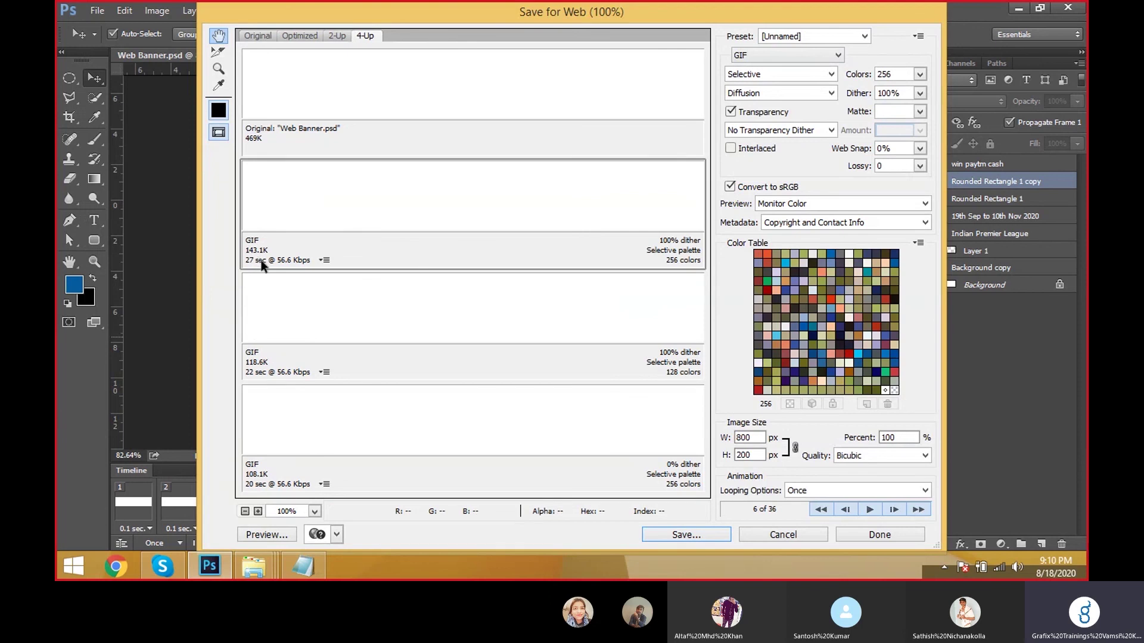
{"action": "left_click", "coordinate": [250, 366]}
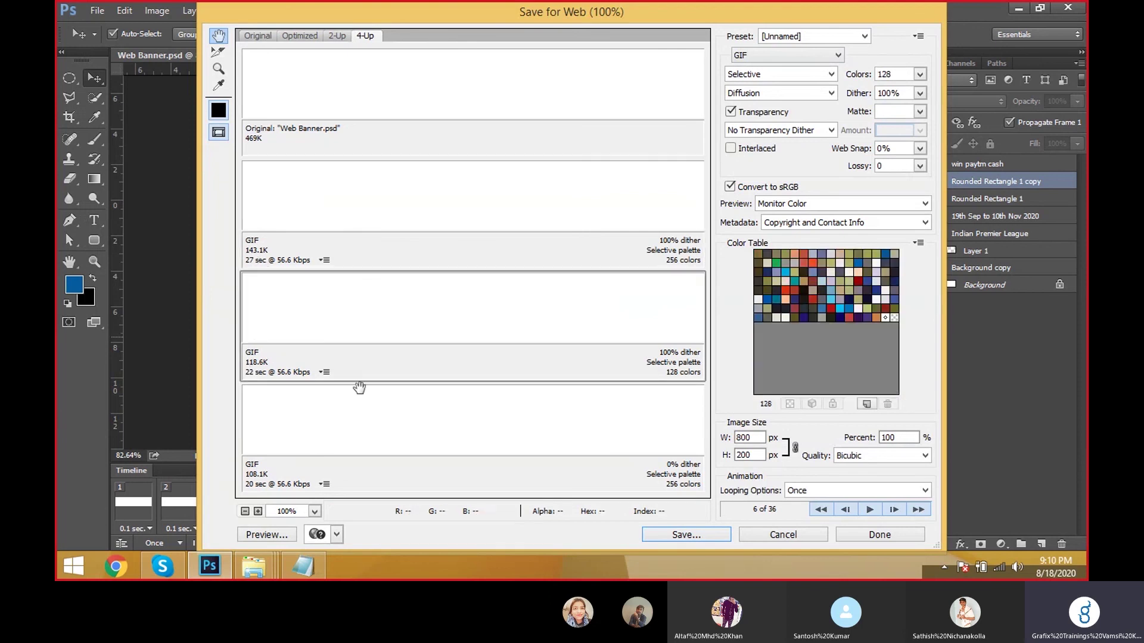
{"action": "left_click", "coordinate": [320, 417]}
{"action": "left_click", "coordinate": [306, 304]}
{"action": "left_click", "coordinate": [306, 37]}
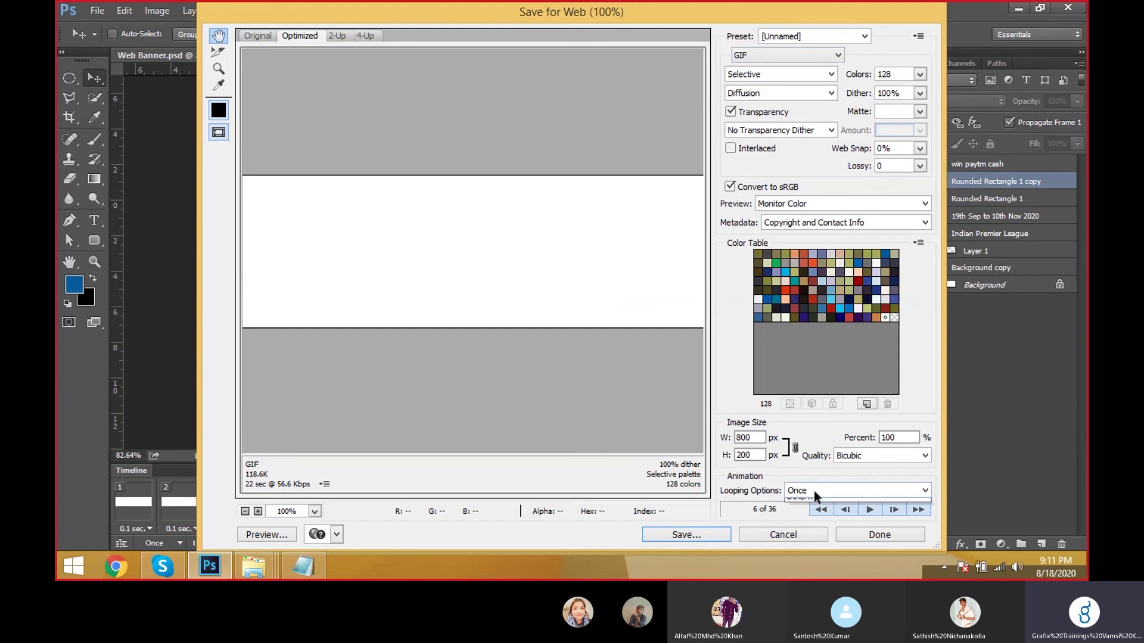
Step: Set the GIF animation's looping option to Forever
{"action": "left_click", "coordinate": [816, 492]}
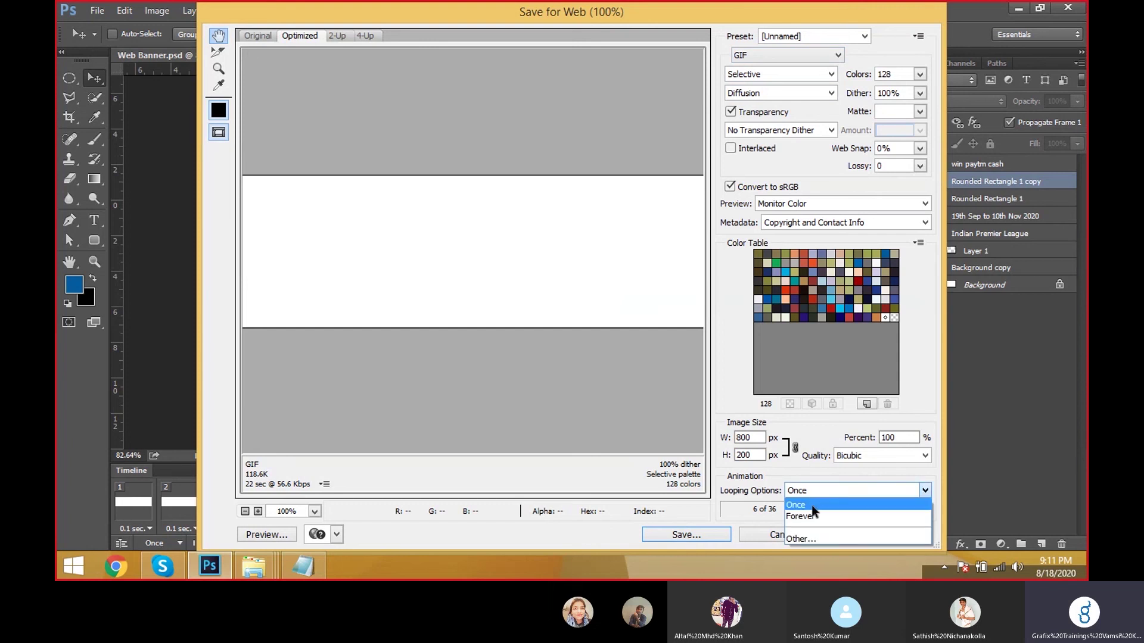
{"action": "left_click", "coordinate": [816, 517]}
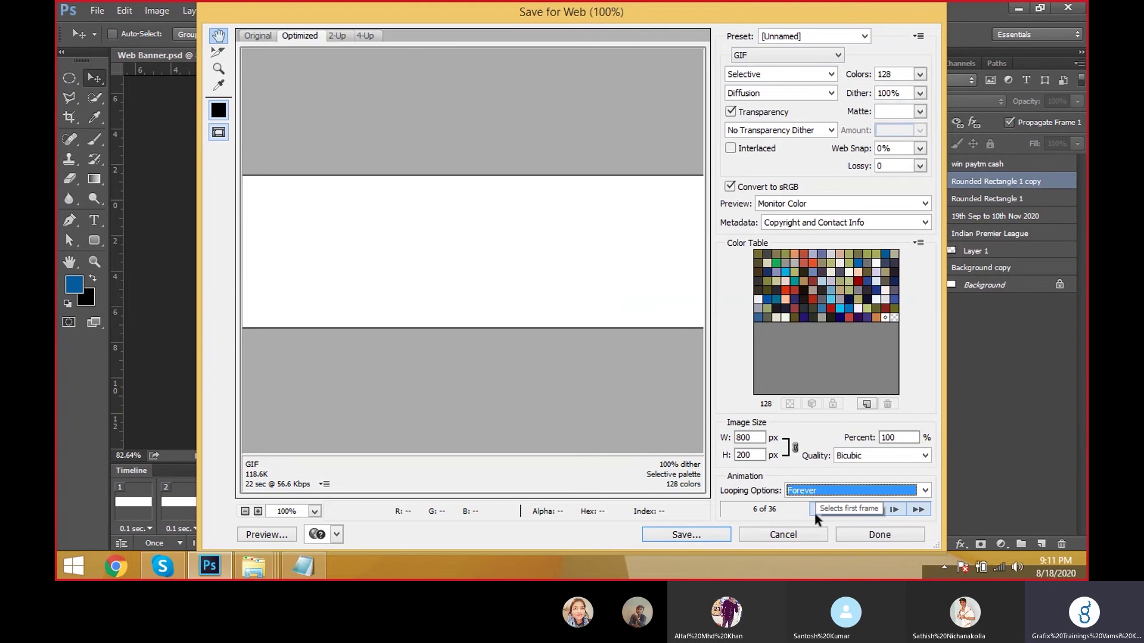
{"action": "left_click", "coordinate": [859, 537]}
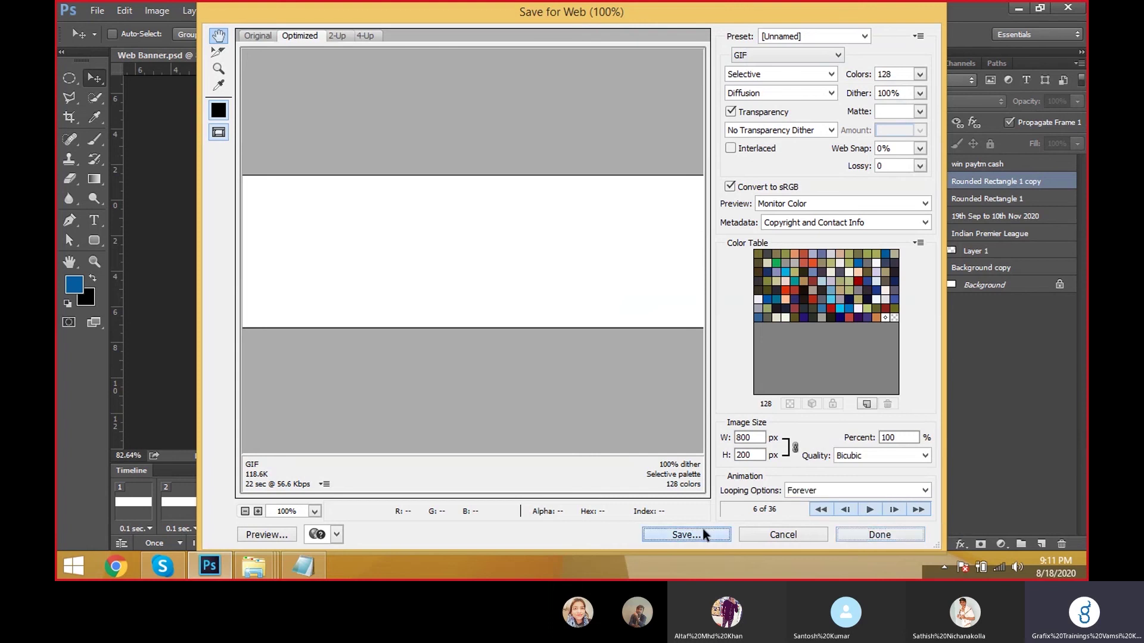
Step: Save the optimized GIF as Web-Banner on the Desktop, using the Images Only format
{"action": "left_click", "coordinate": [686, 535]}
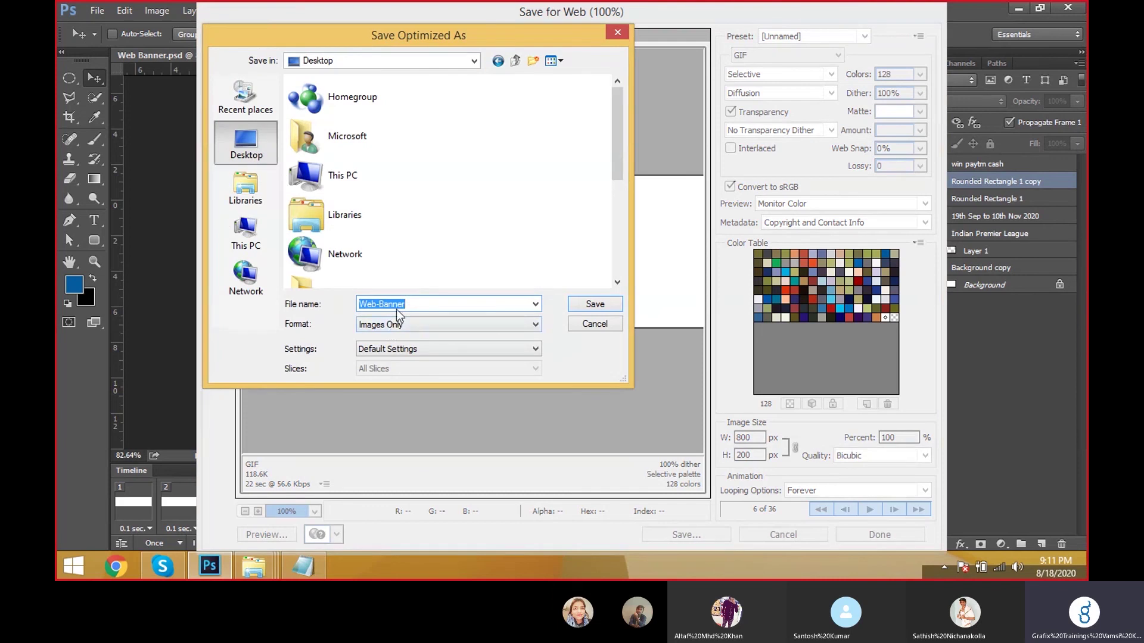
{"action": "left_click", "coordinate": [448, 326]}
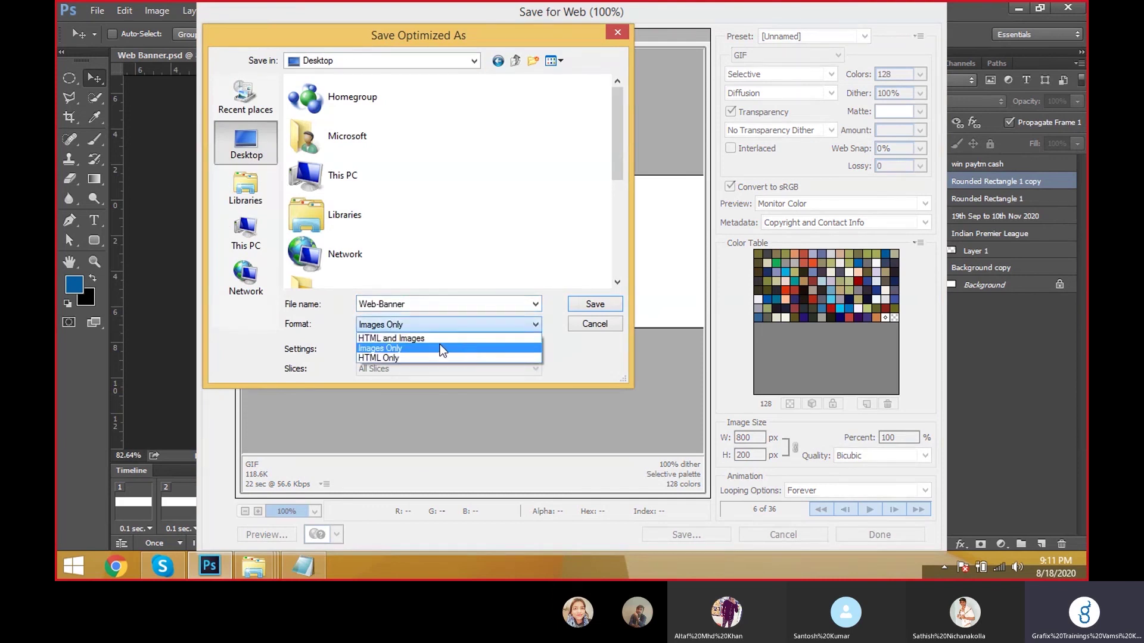
{"action": "left_click", "coordinate": [422, 349]}
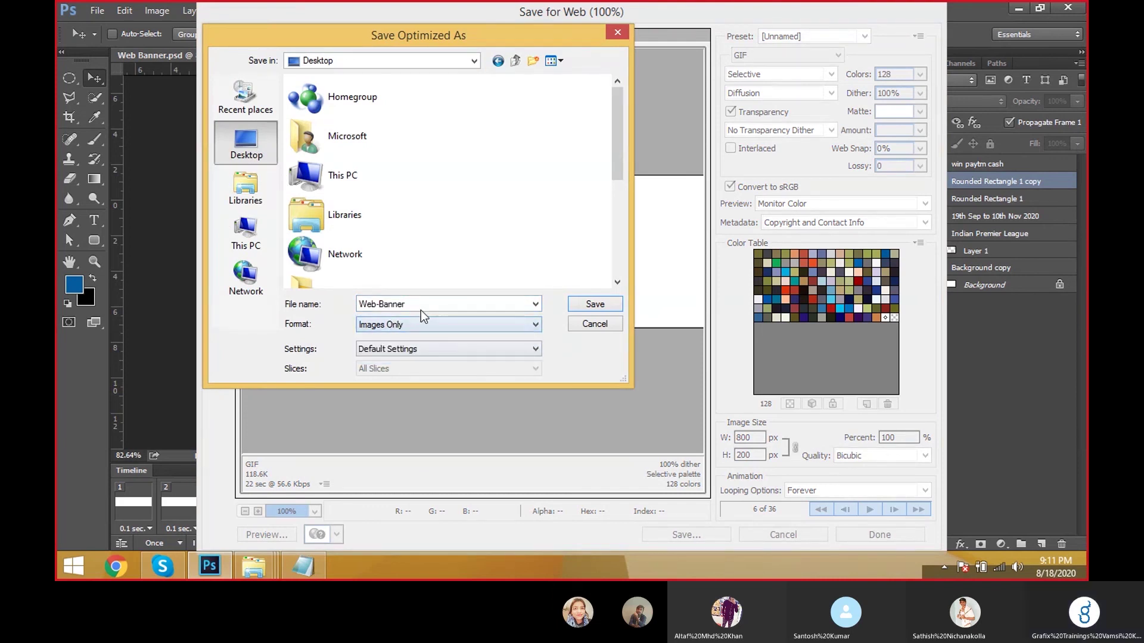
{"action": "left_click", "coordinate": [604, 310]}
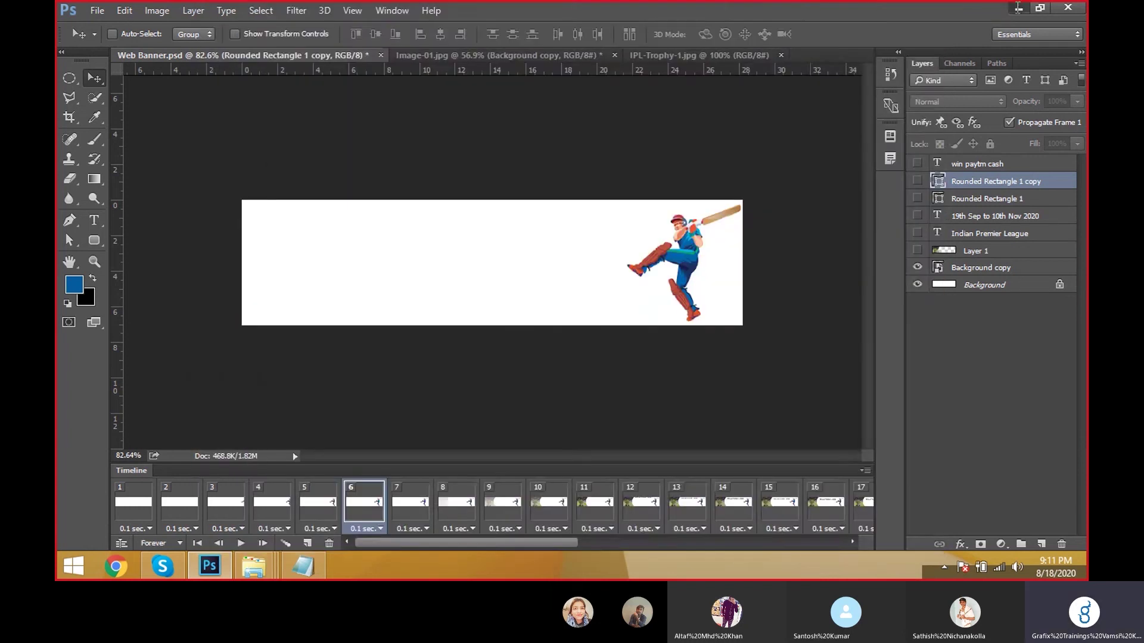
Step: Switch to the desktop and open the exported Web-Banner GIF in the browser to view its animation
{"action": "left_click", "coordinate": [1018, 10]}
{"action": "left_click", "coordinate": [1021, 10]}
{"action": "right_click", "coordinate": [152, 142]}
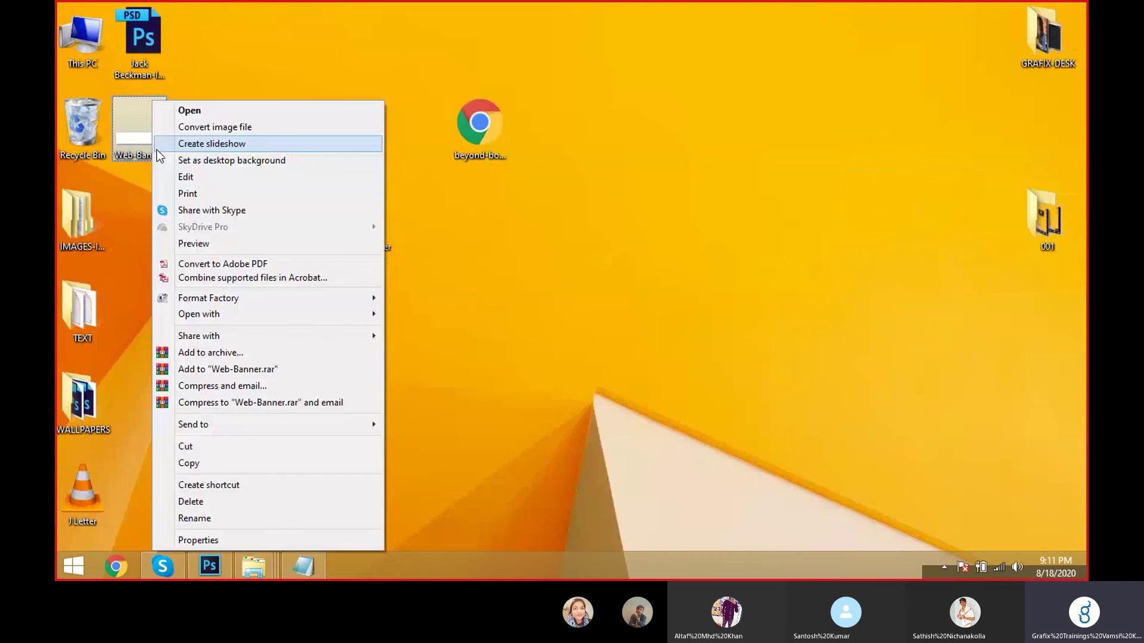
{"action": "left_click", "coordinate": [182, 111]}
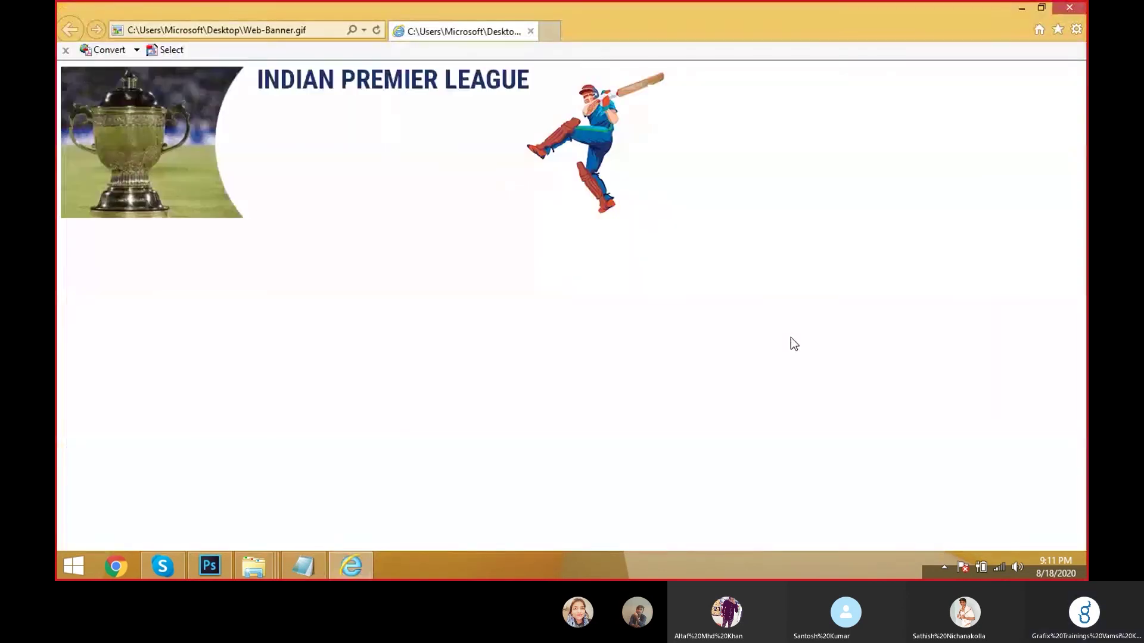